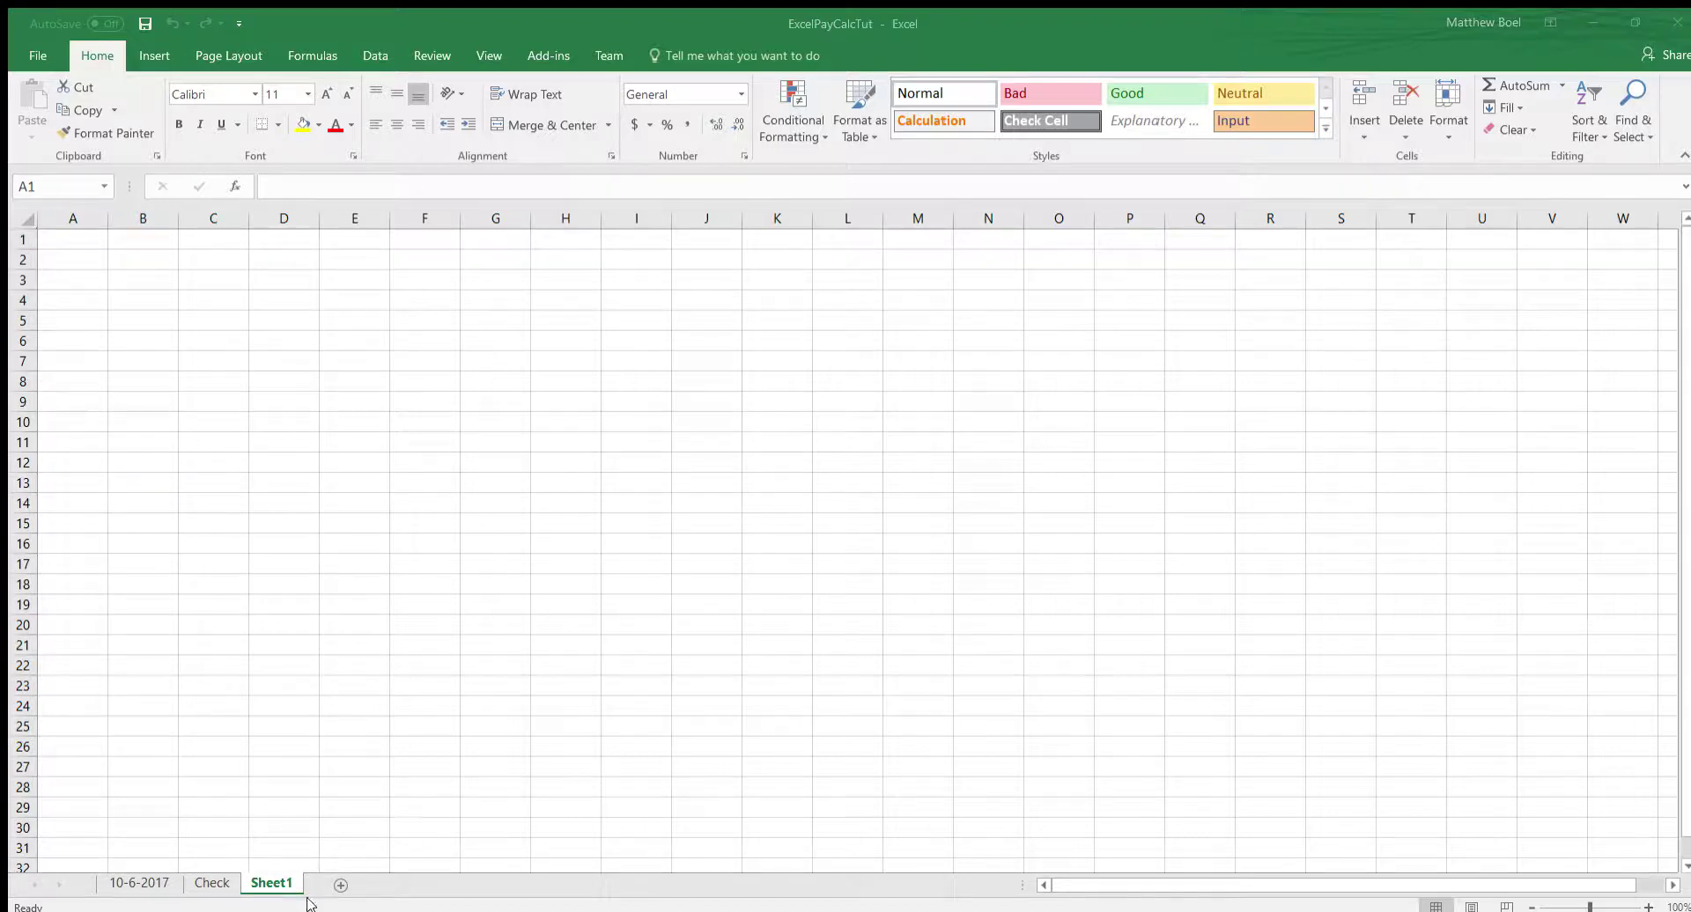
Step: Rename the Sheet1 worksheet as "Savings Calc"
{"action": "left_click", "coordinate": [293, 873]}
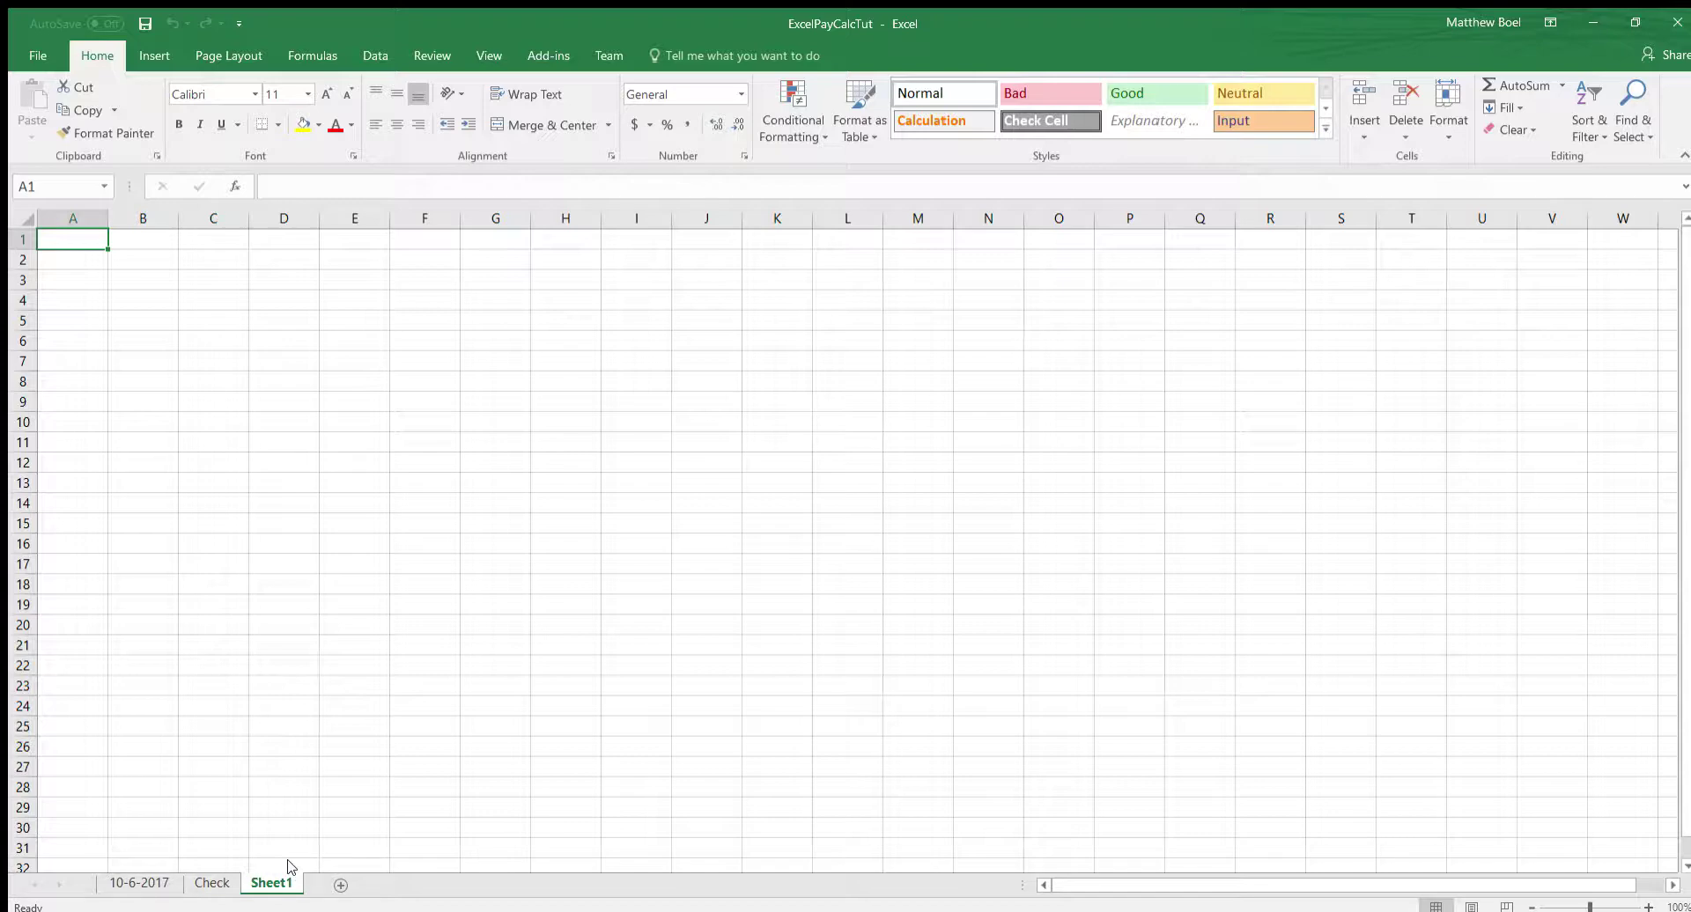
{"action": "key", "text": "alt+h"}
{"action": "type", "text": "orSac"}
{"action": "key", "text": "BackSpace"}
{"action": "type", "text": "v"}
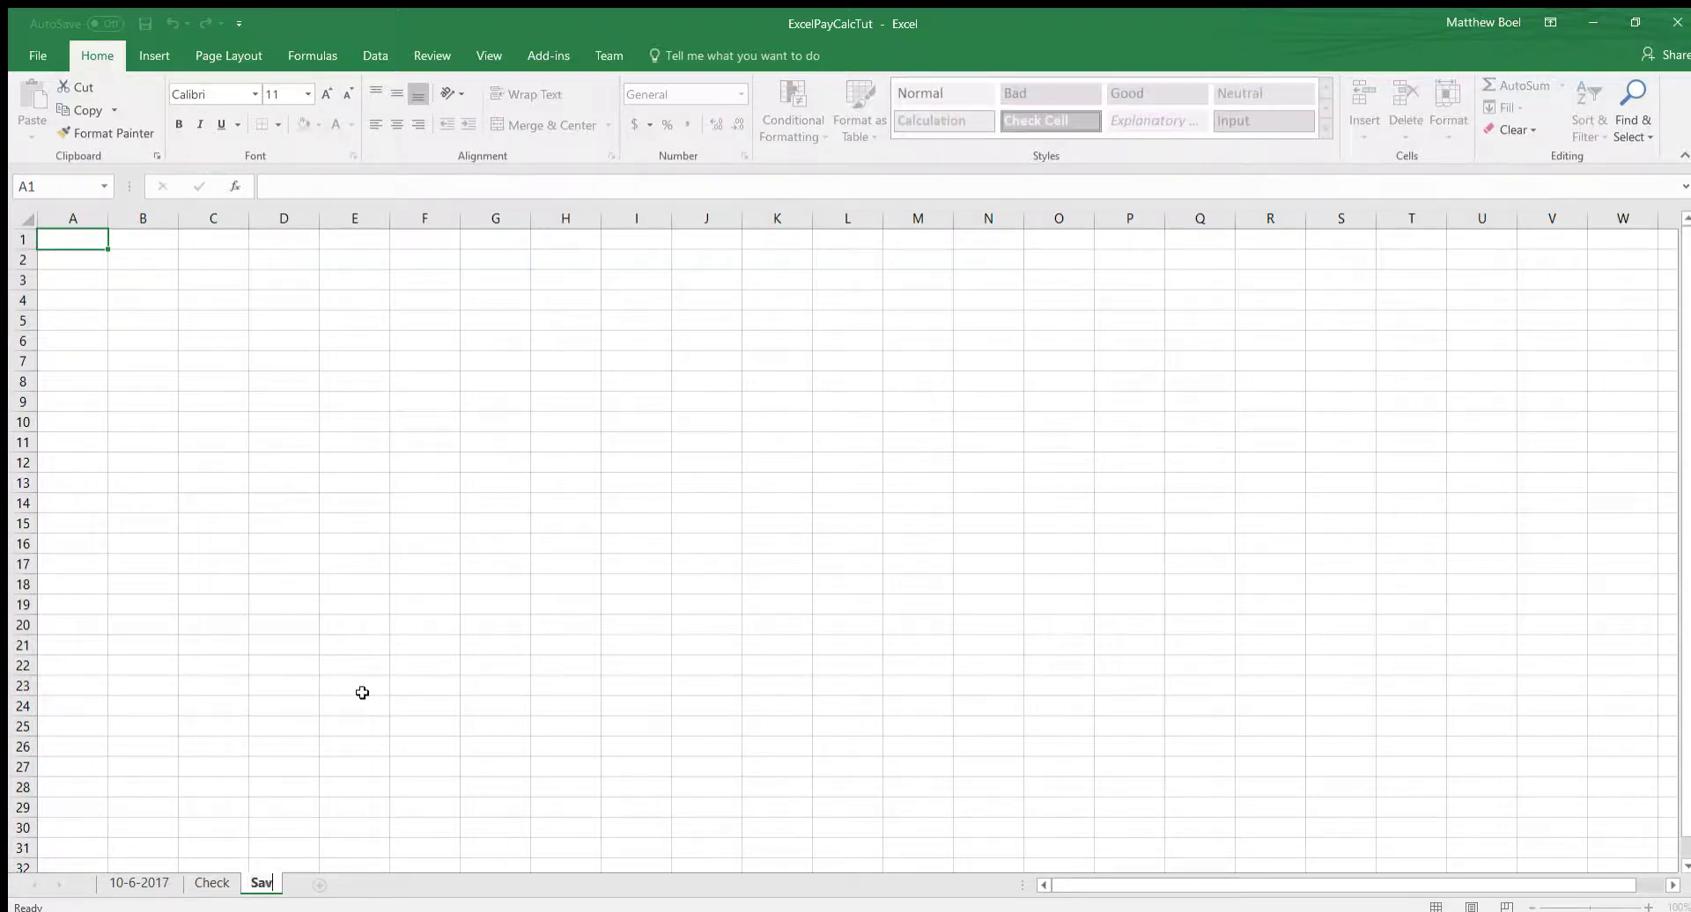
{"action": "type", "text": "ings Calc"}
{"action": "key", "text": "Return"}
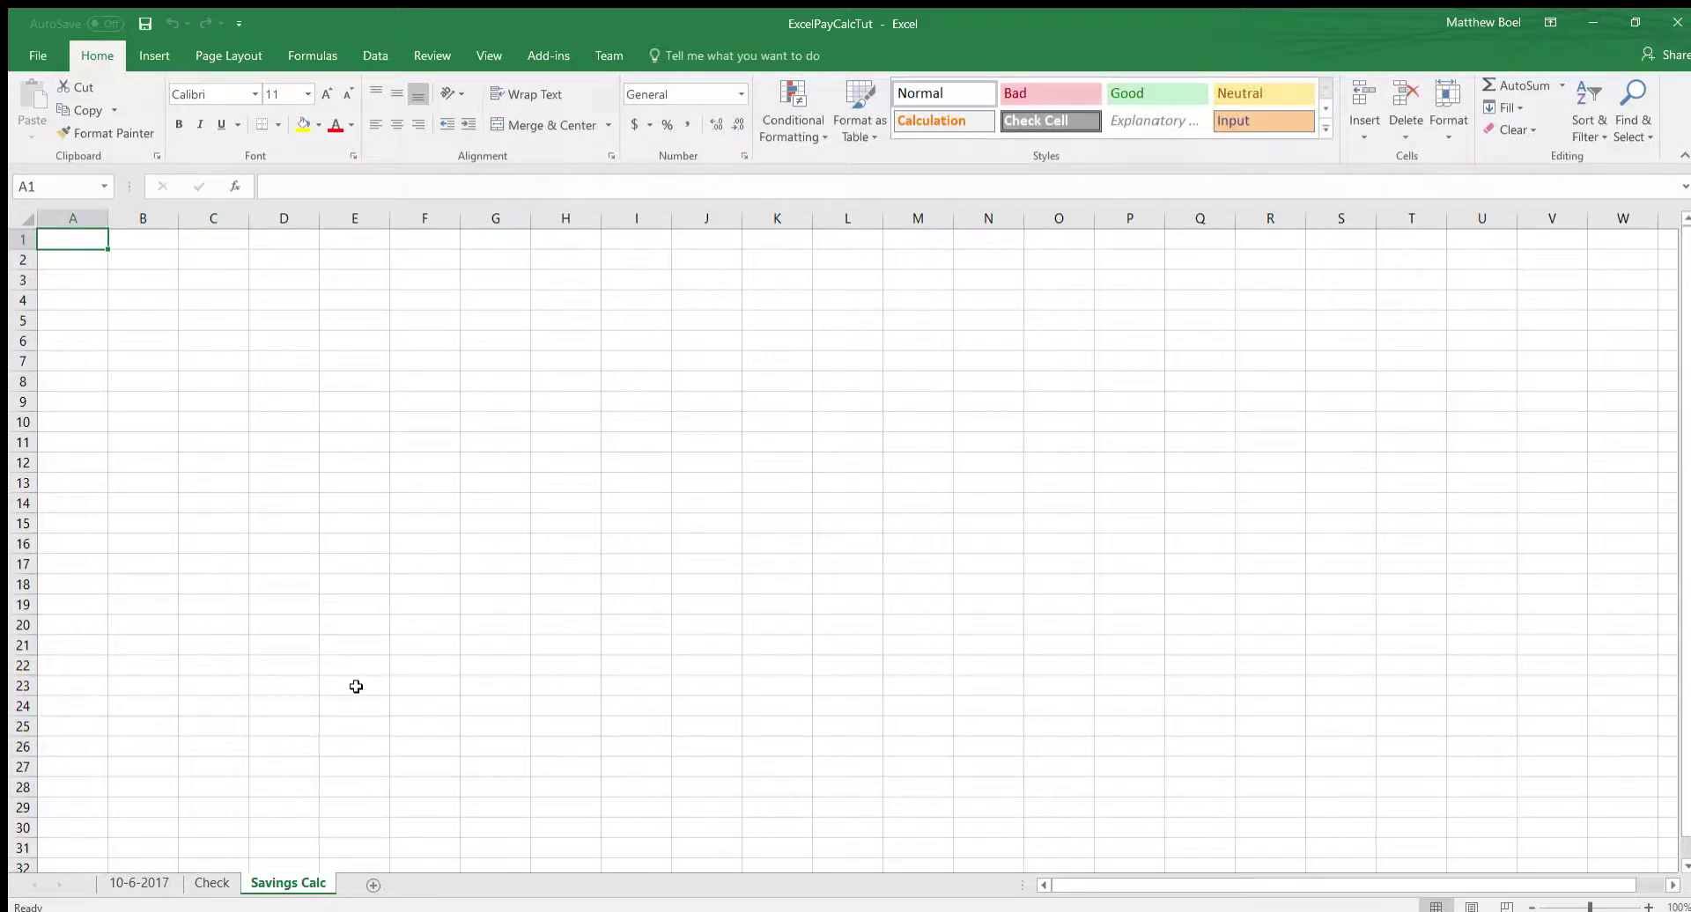
Step: Enter the headings "Amont" in A1 and "Period (Monthly)" in B1
{"action": "type", "text": "Amont"}
{"action": "key", "text": "Tab"}
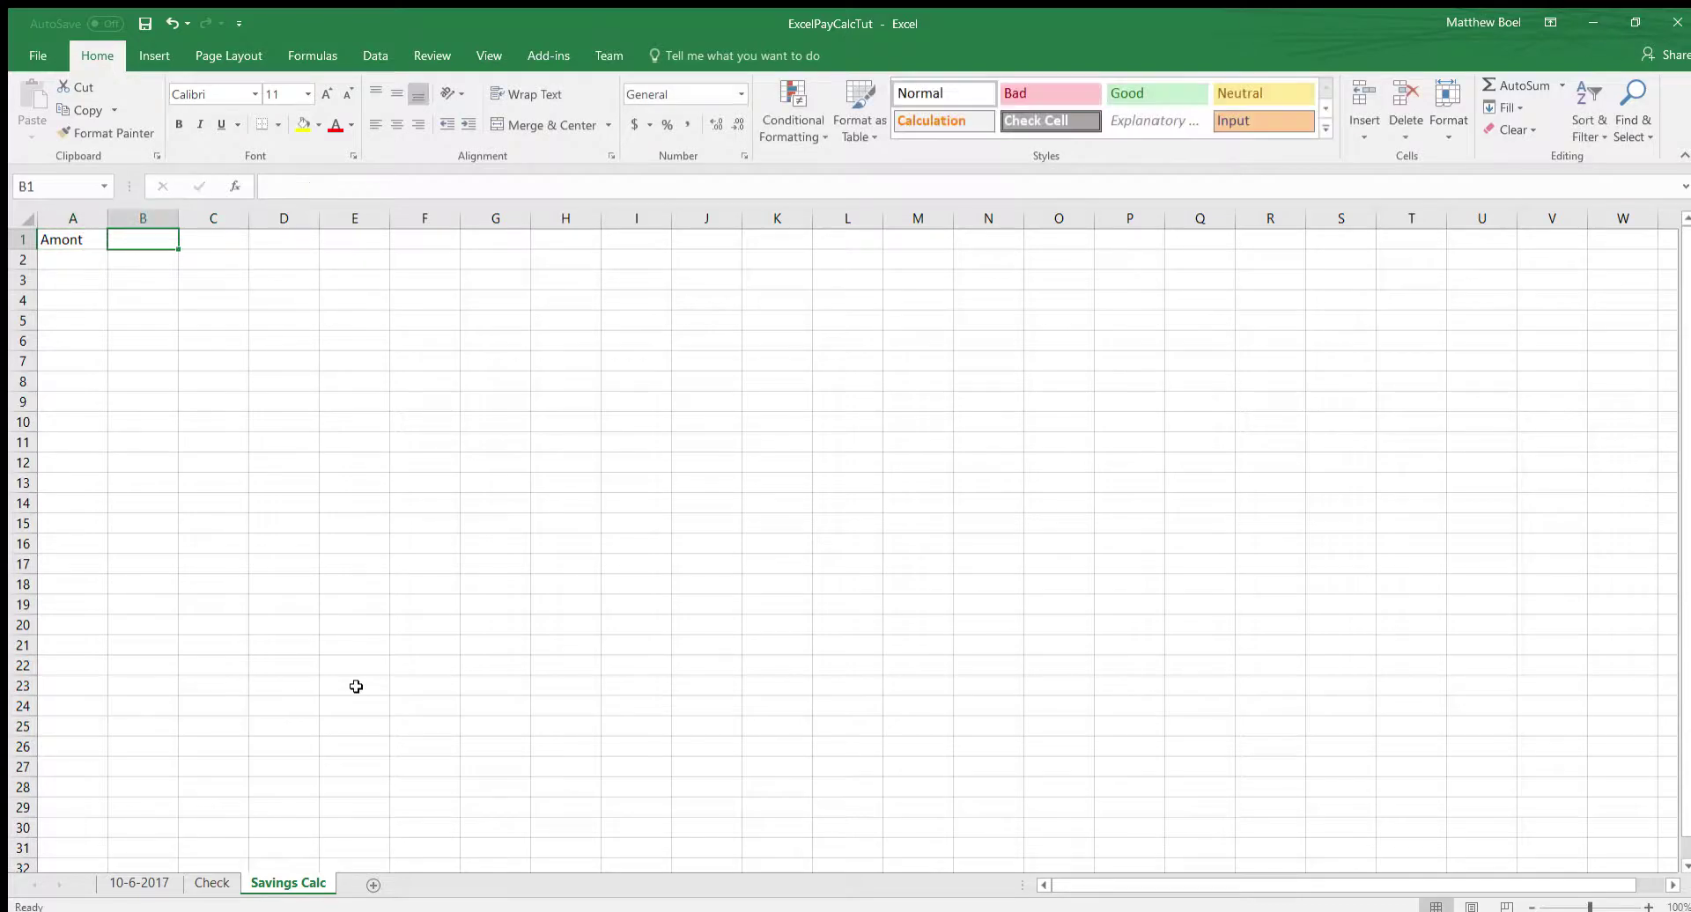
{"action": "type", "text": "Period (Monthly"}
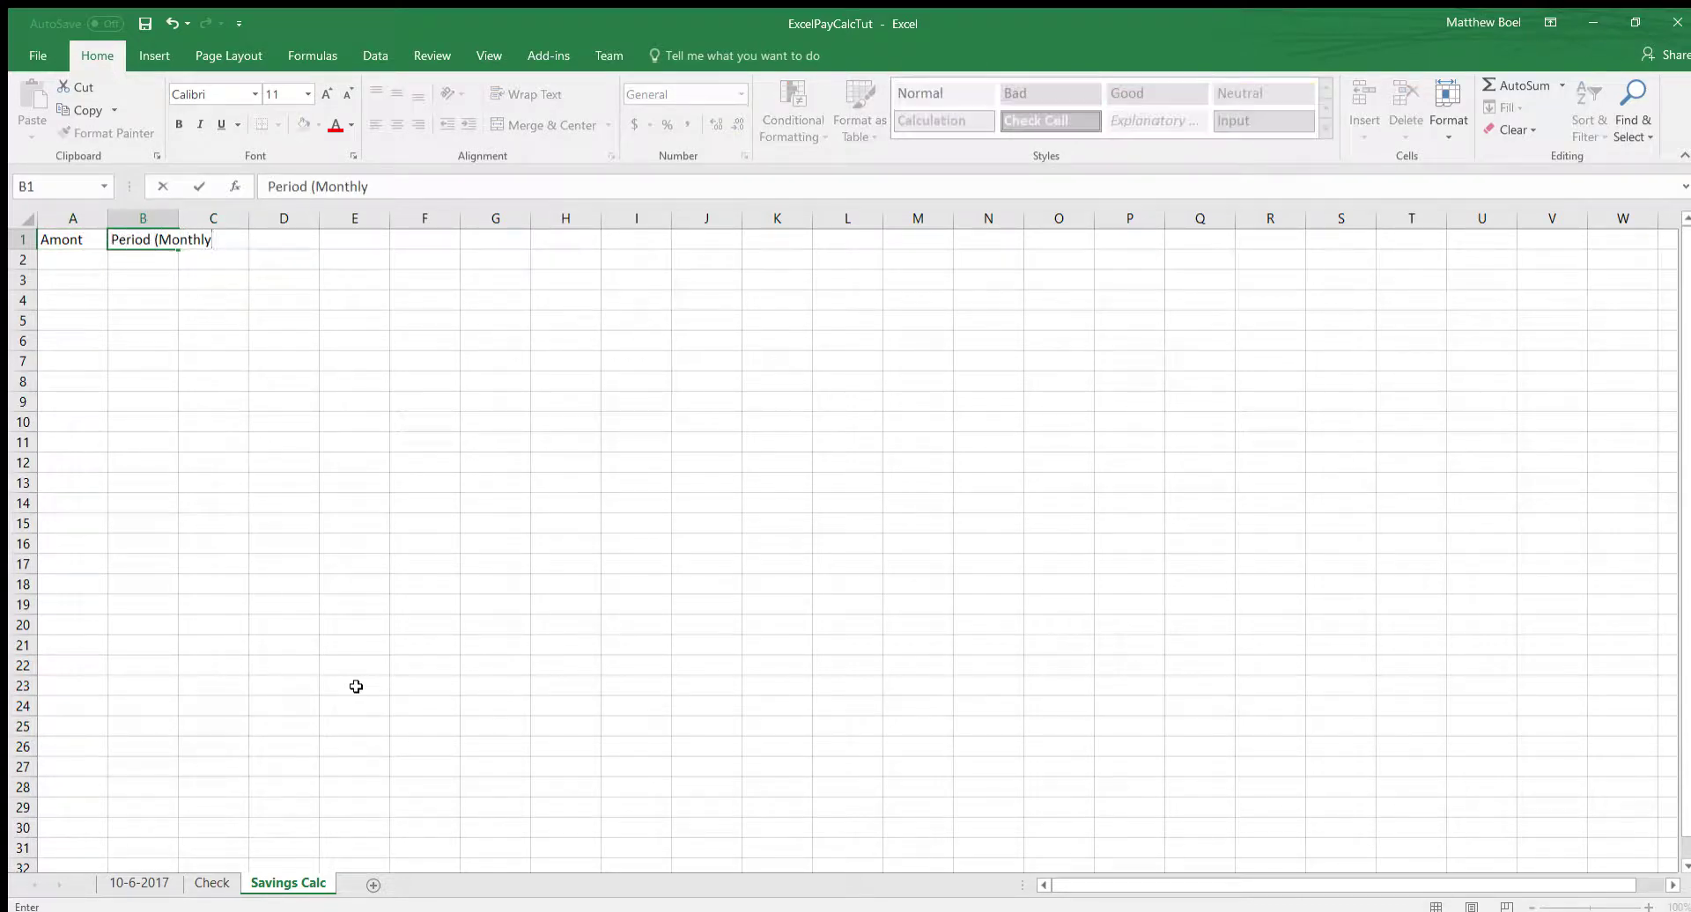
{"action": "type", "text": ")"}
{"action": "key", "text": "Tab"}
Step: Enter the headings "Average Check" in C1 and "Pay Days (Monthly)" in D1
{"action": "type", "text": "Average CVh"}
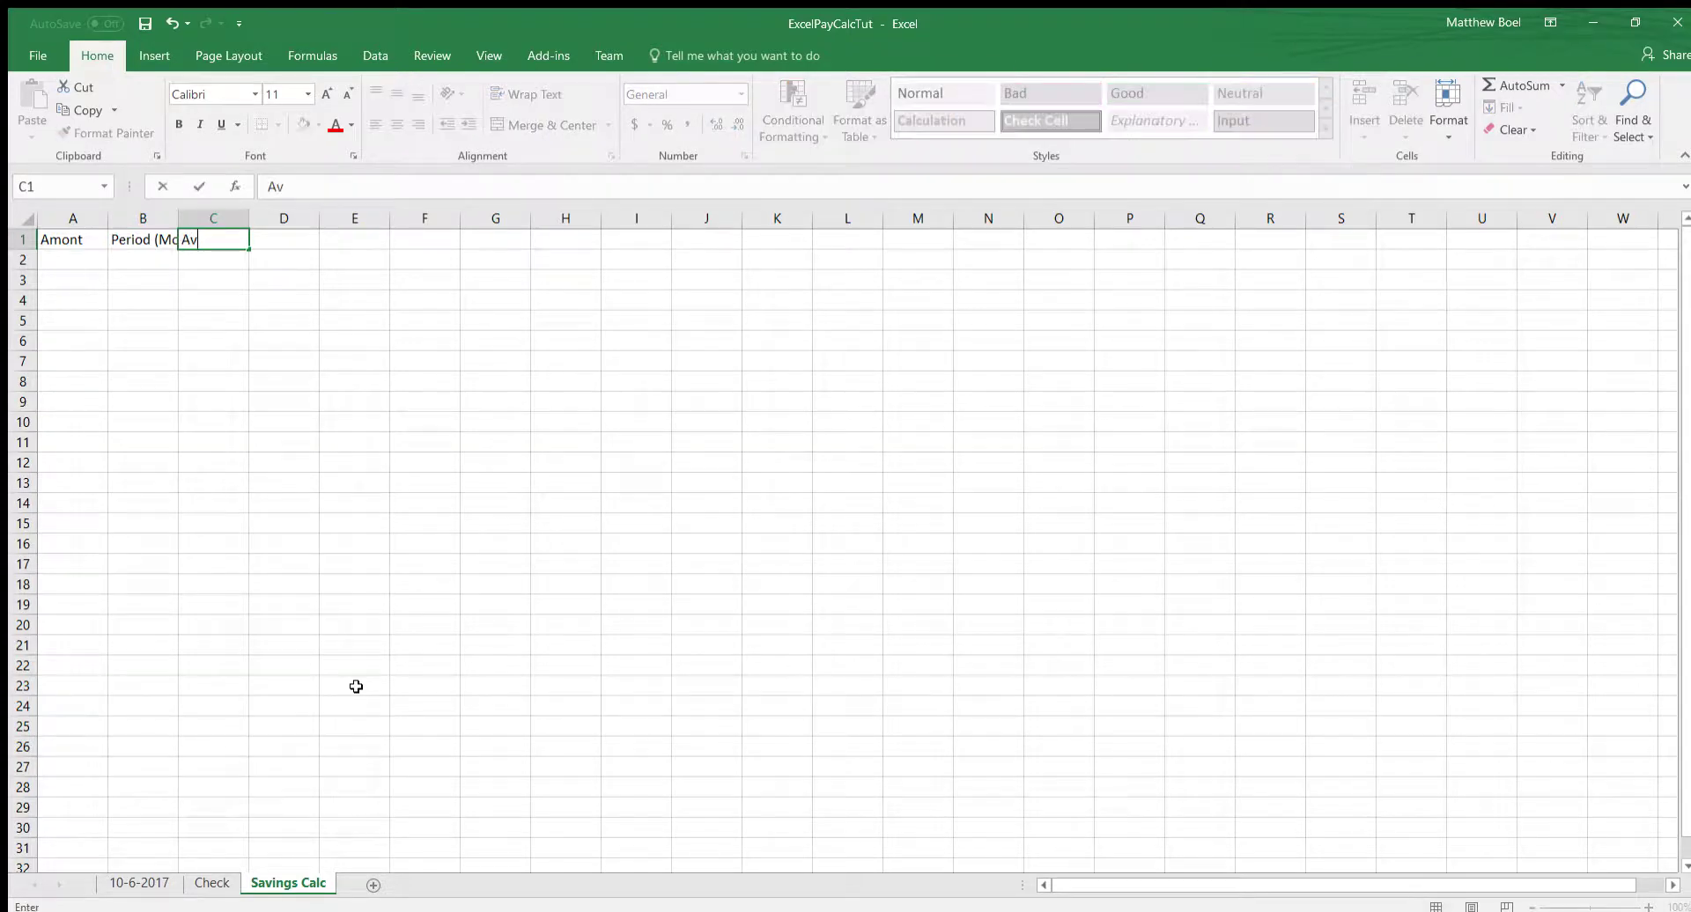
{"action": "key", "text": "BackSpace"}
{"action": "key", "text": "BackSpace"}
{"action": "type", "text": "heck"}
{"action": "key", "text": "Tab"}
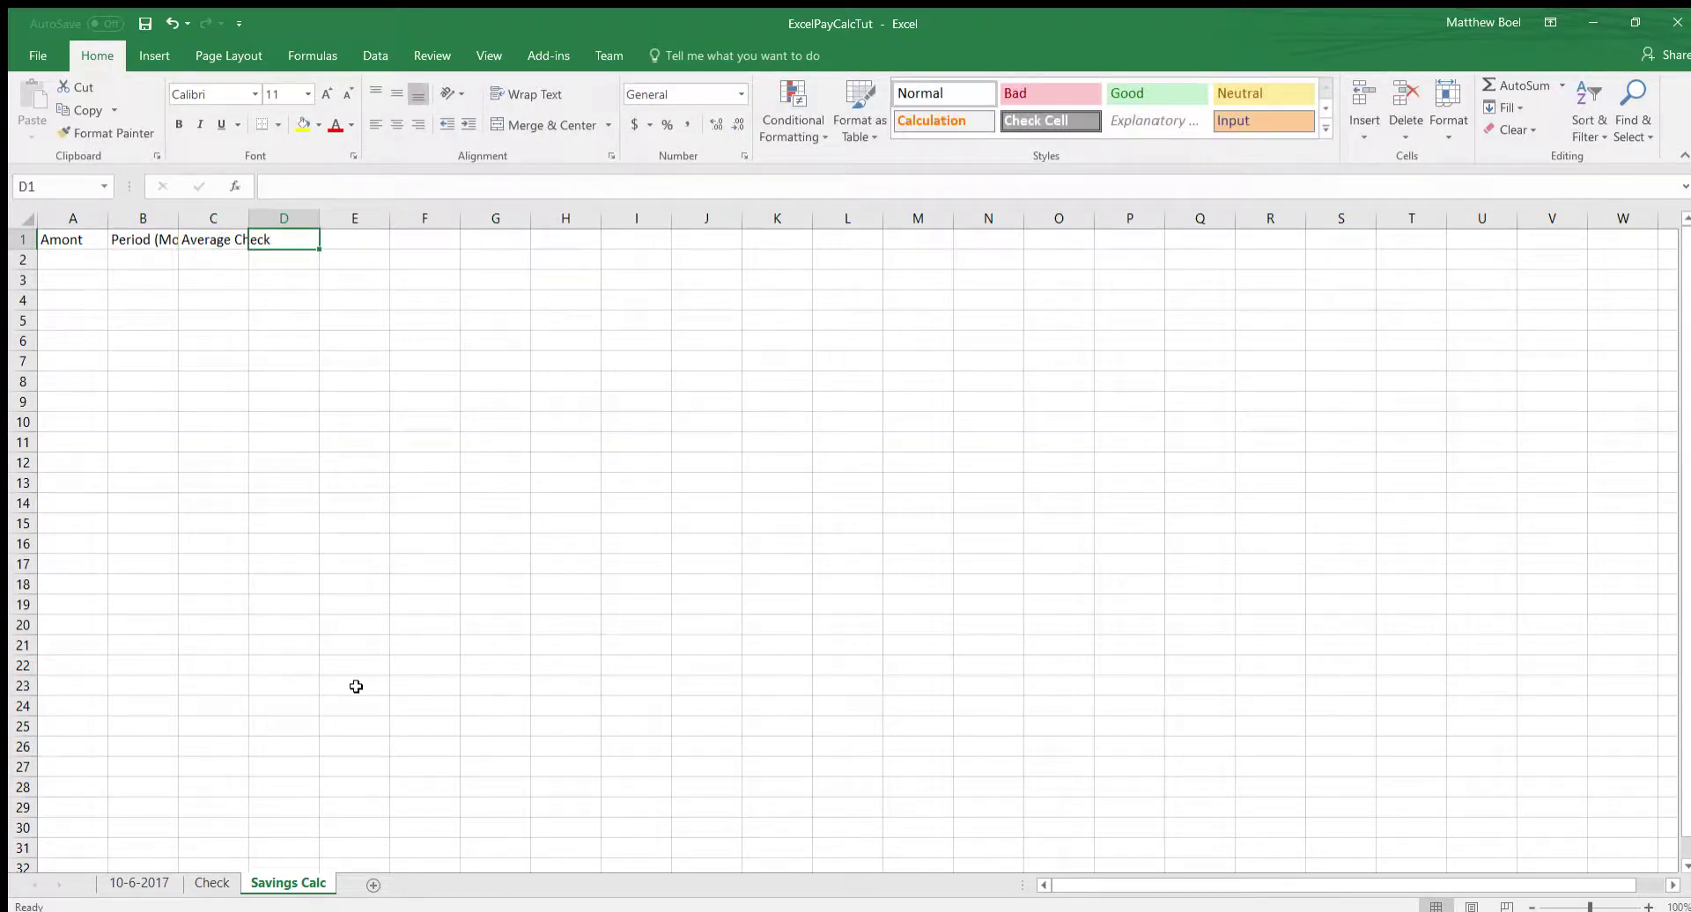
{"action": "type", "text": "Pay Days (Month"}
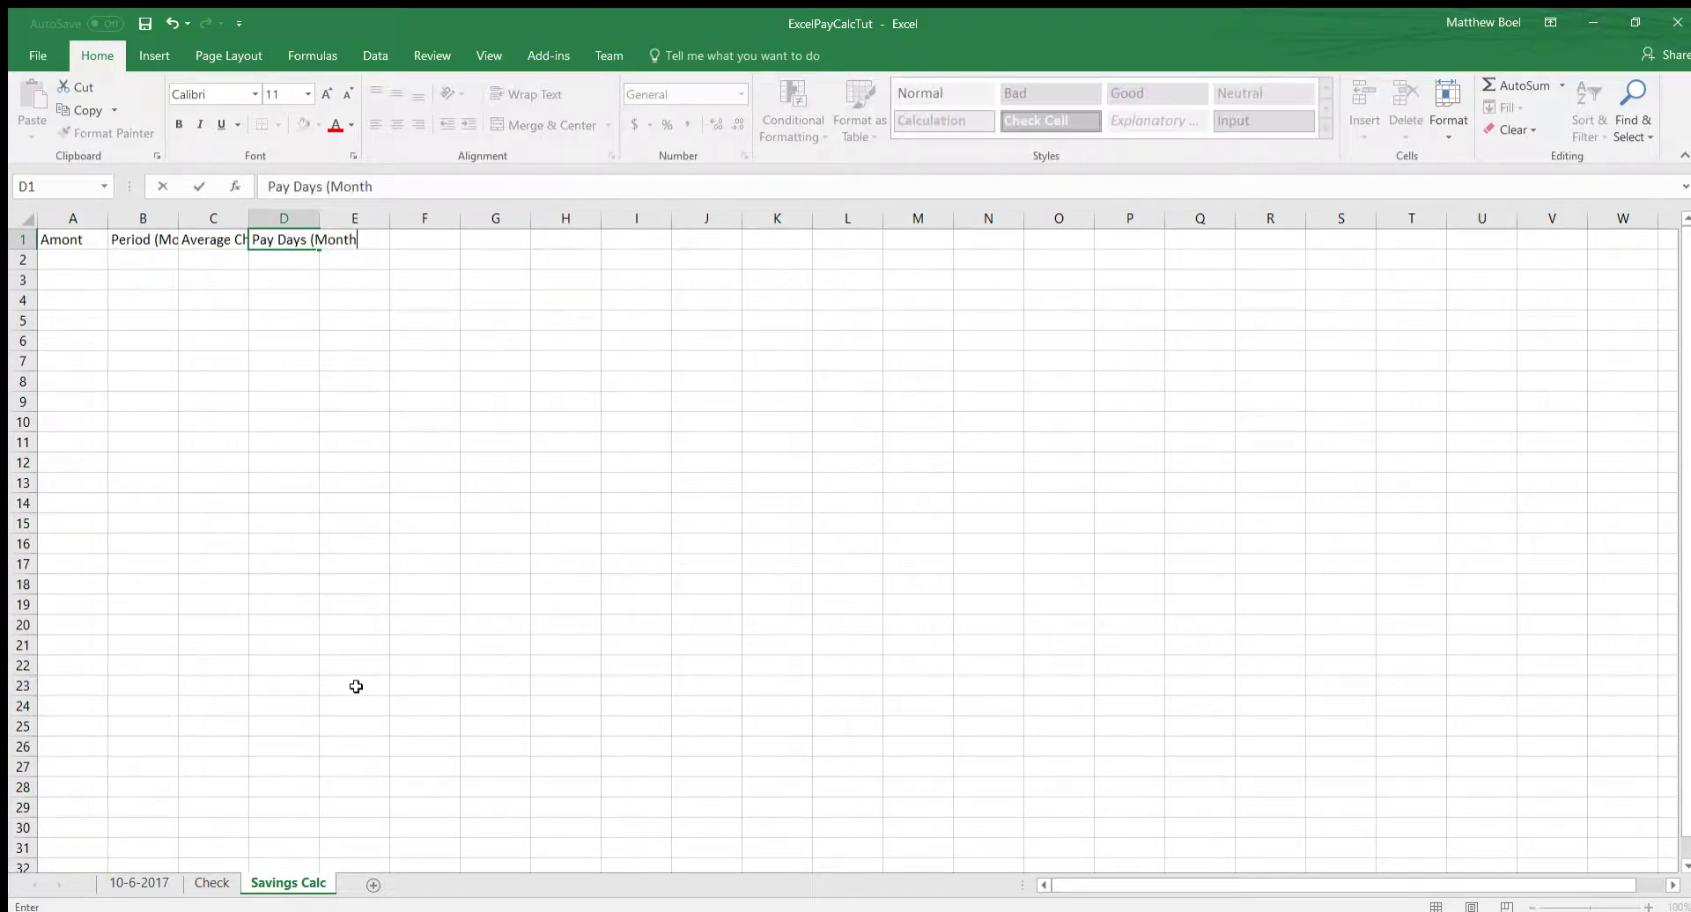
{"action": "type", "text": "ly"}
{"action": "key", "text": "Tab"}
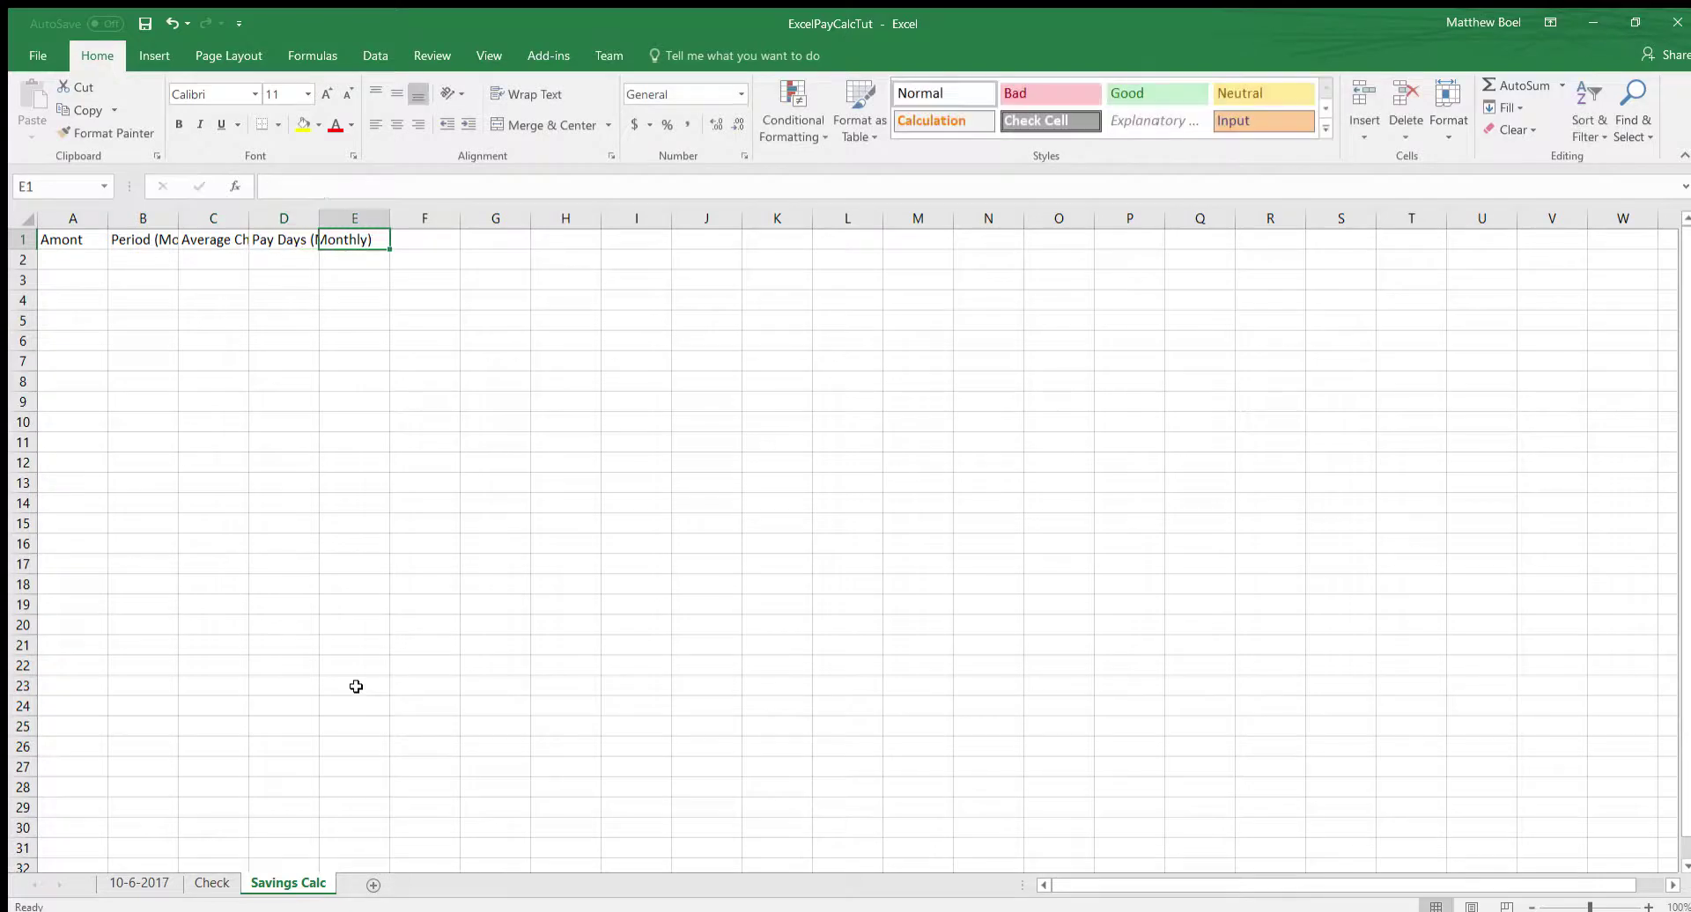
Step: Enter the headings "Average Bills (Monthly)" in E1 and "Amount you Earn" in F1
{"action": "type", "text": "Avera"}
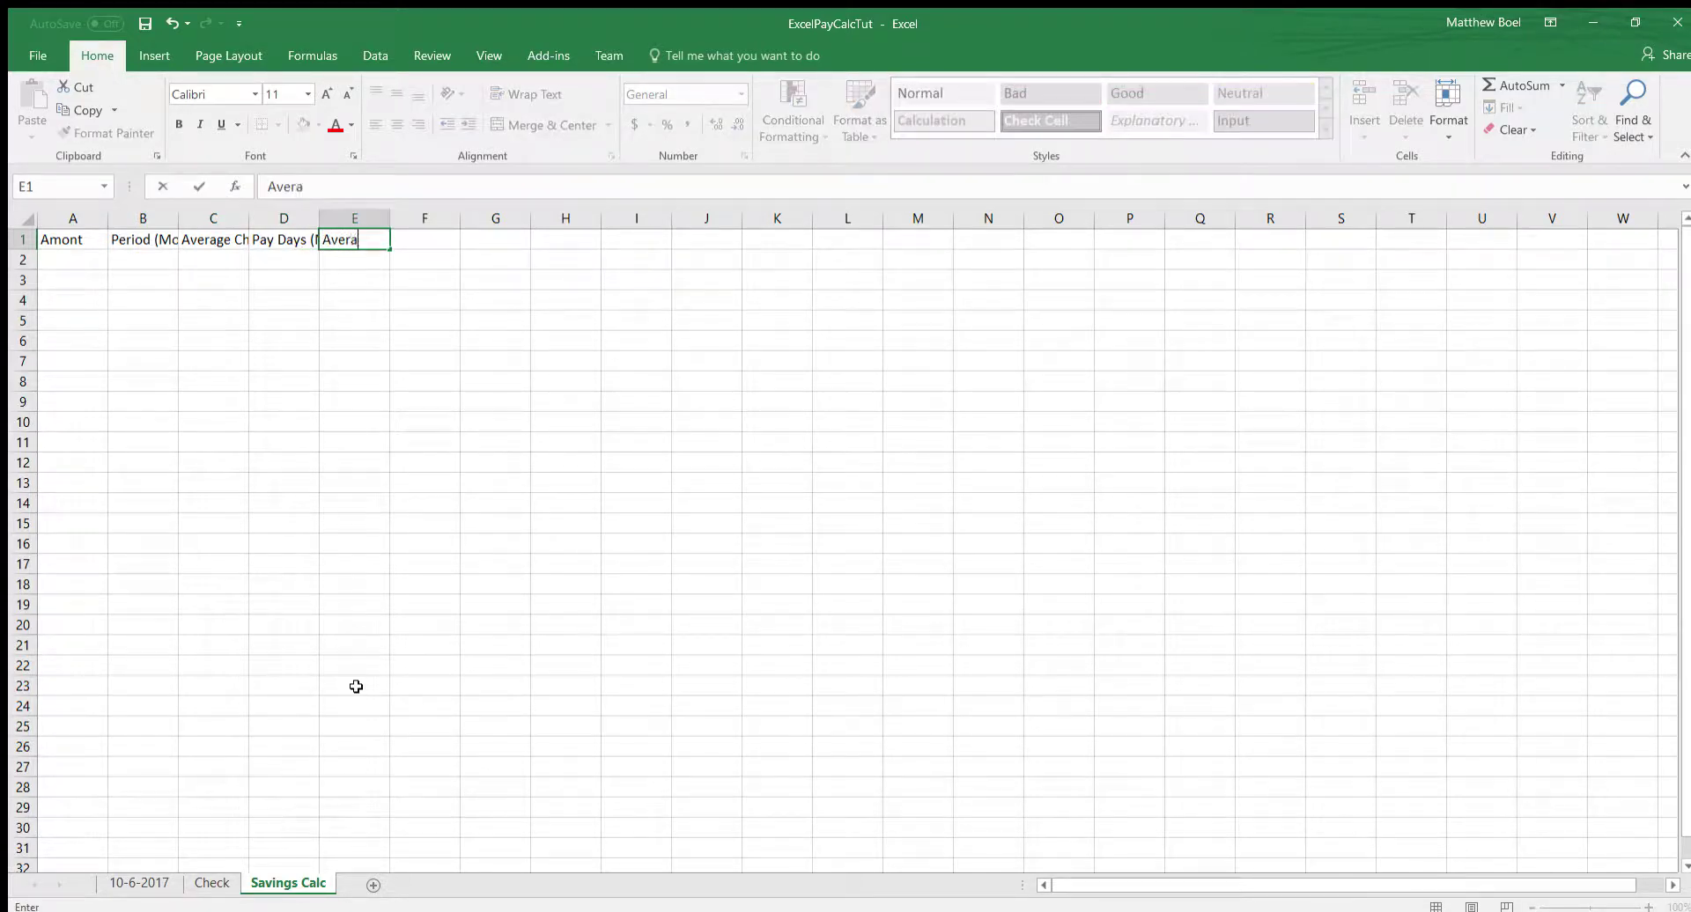
{"action": "type", "text": "ge Bills (Monthly"}
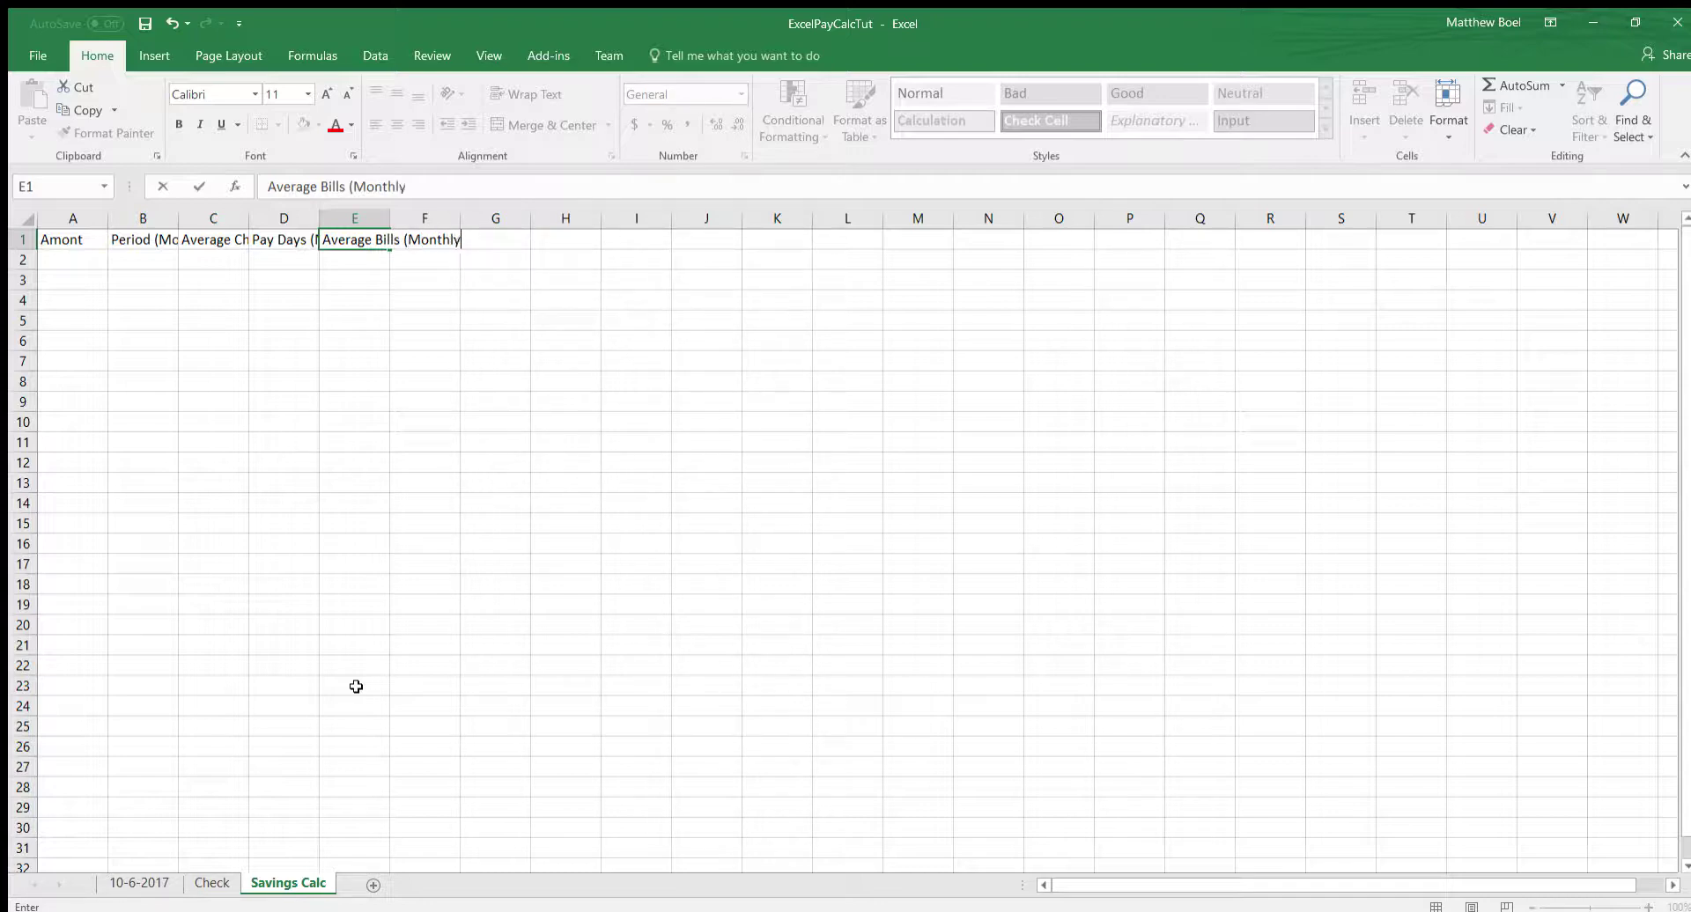
{"action": "type", "text": ")"}
{"action": "key", "text": "Tab"}
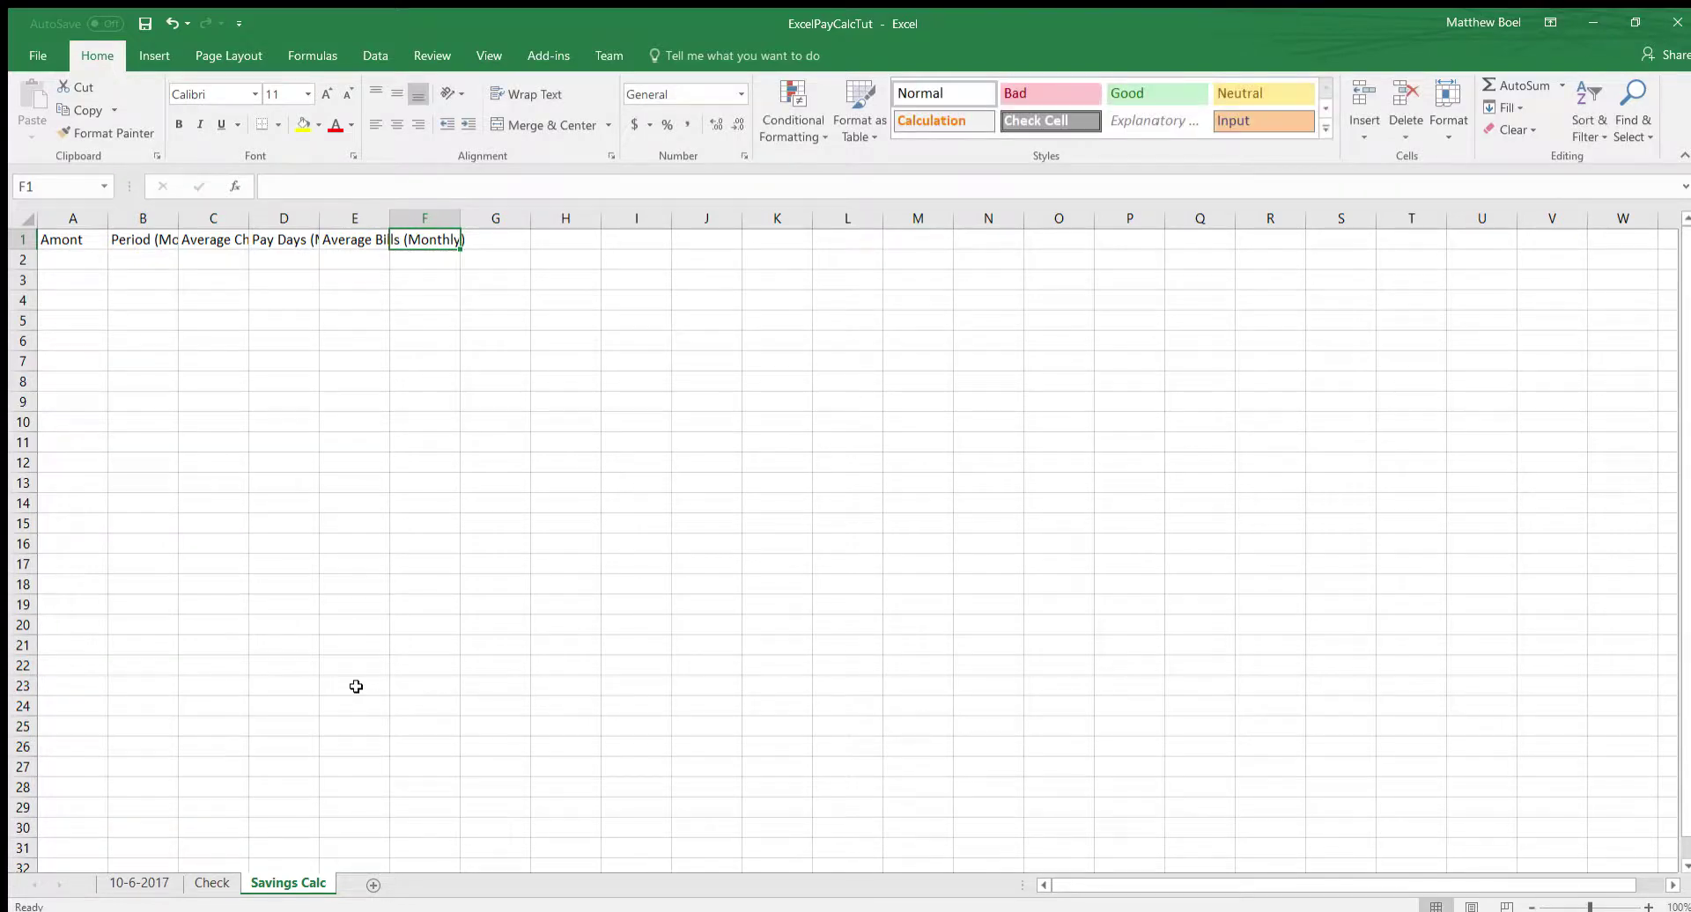
{"action": "type", "text": "A"}
{"action": "key", "text": "BackSpace"}
{"action": "type", "text": "Amo"}
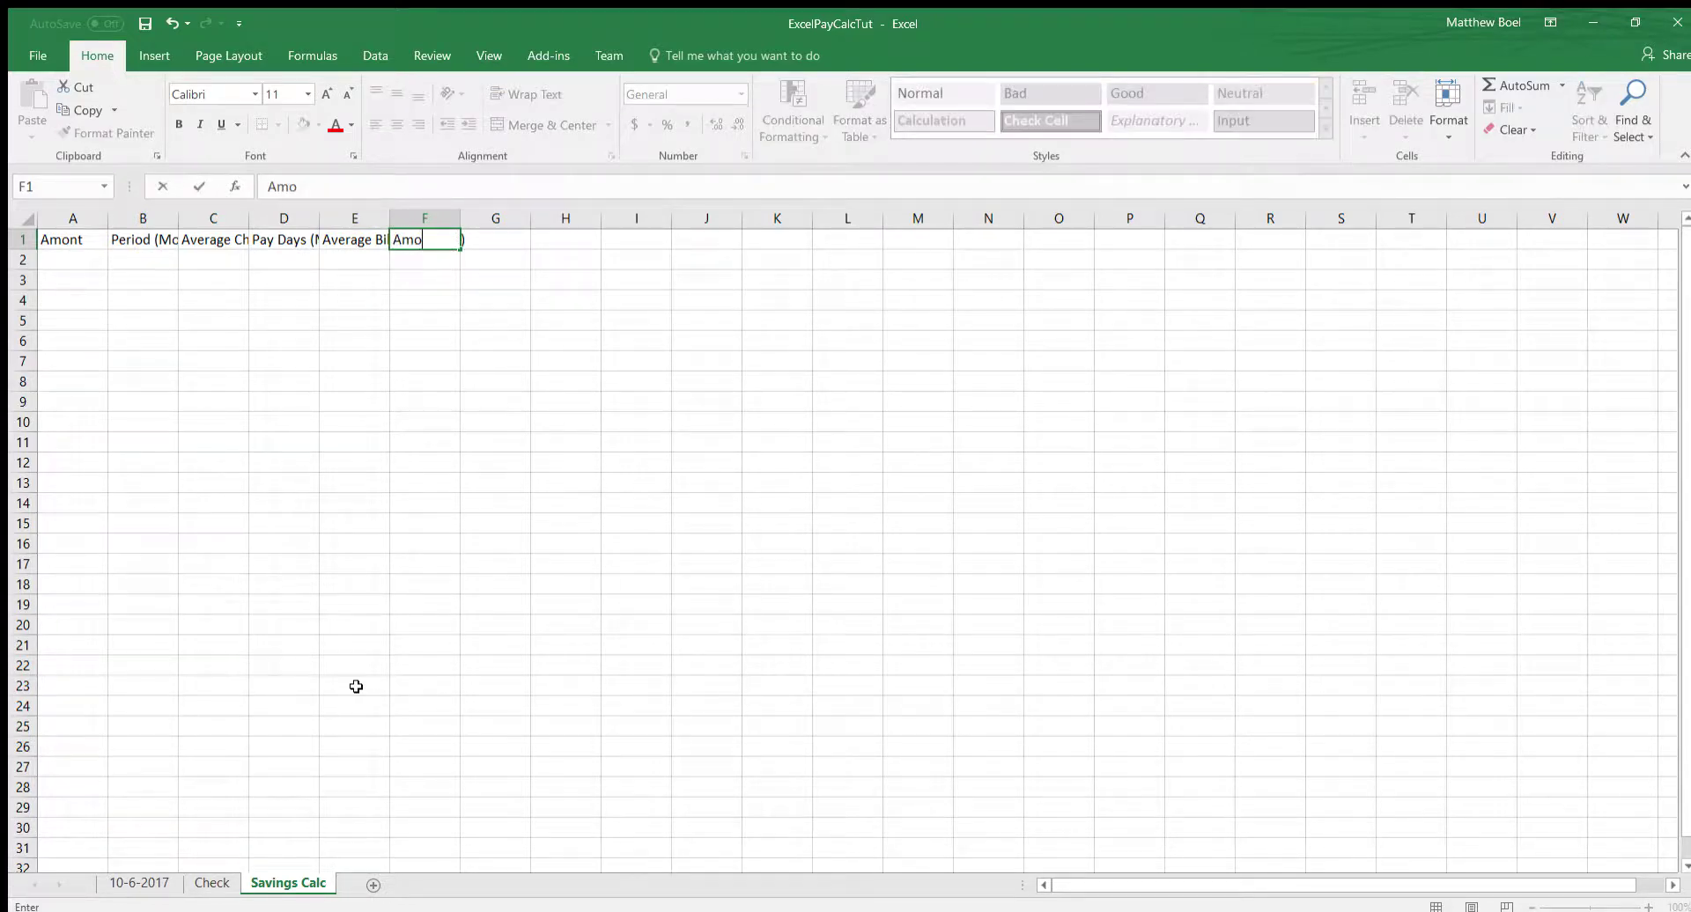
{"action": "type", "text": "unt you Earn"}
{"action": "key", "text": "Tab"}
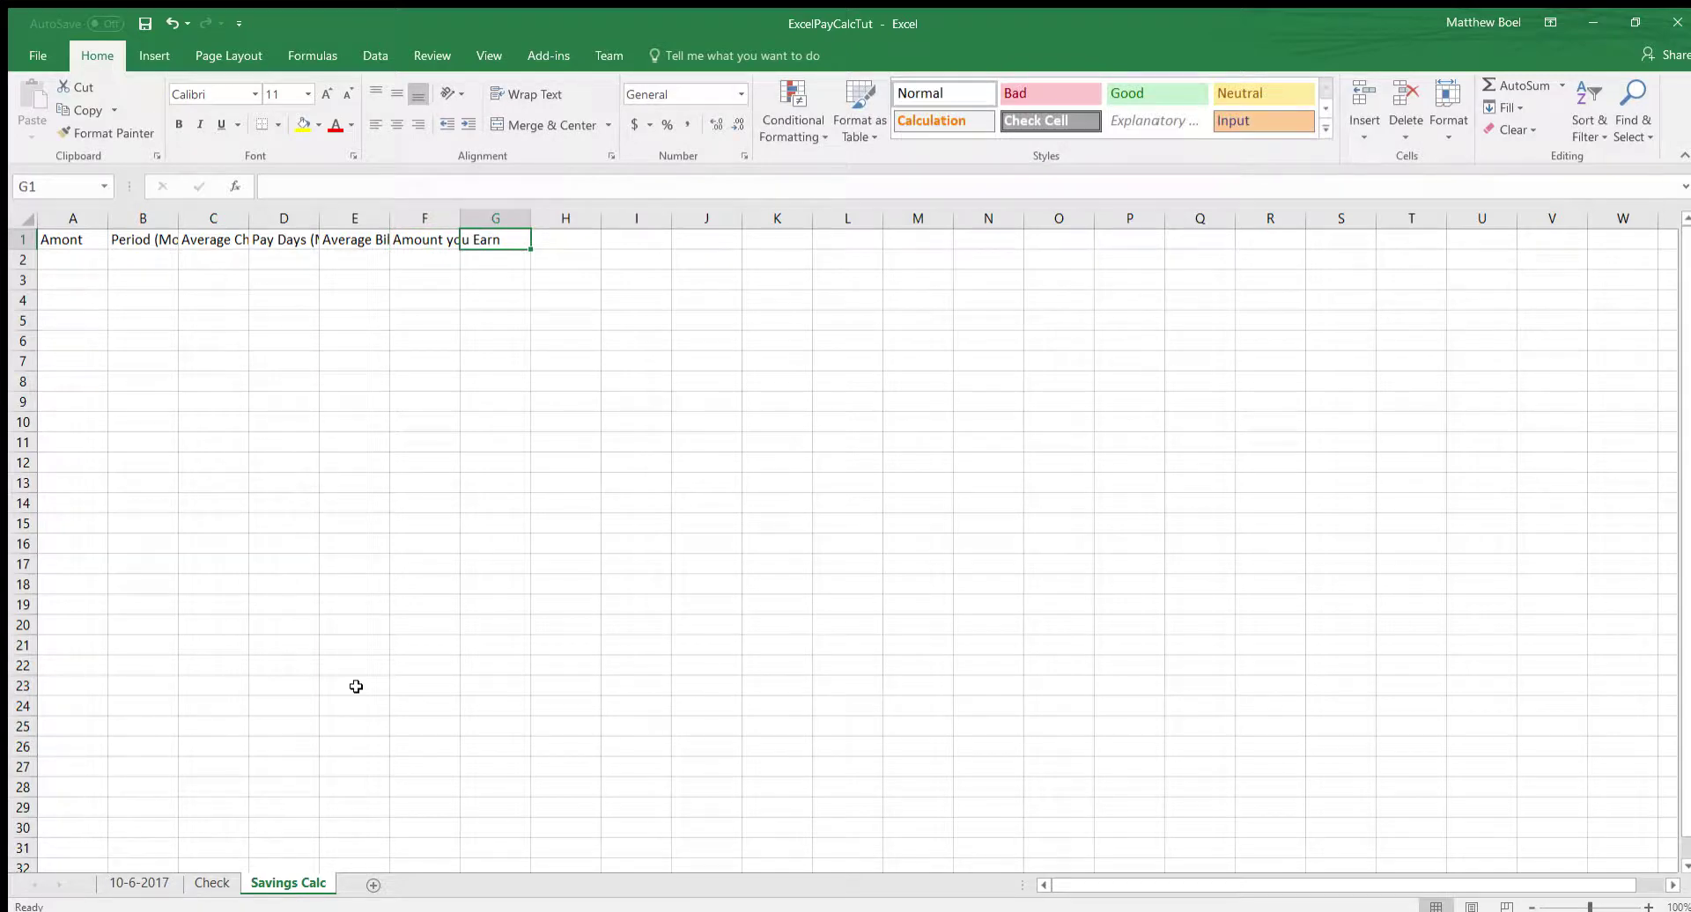
Step: Enter the heading "Left Over" in G1
{"action": "type", "text": "Left OVer"}
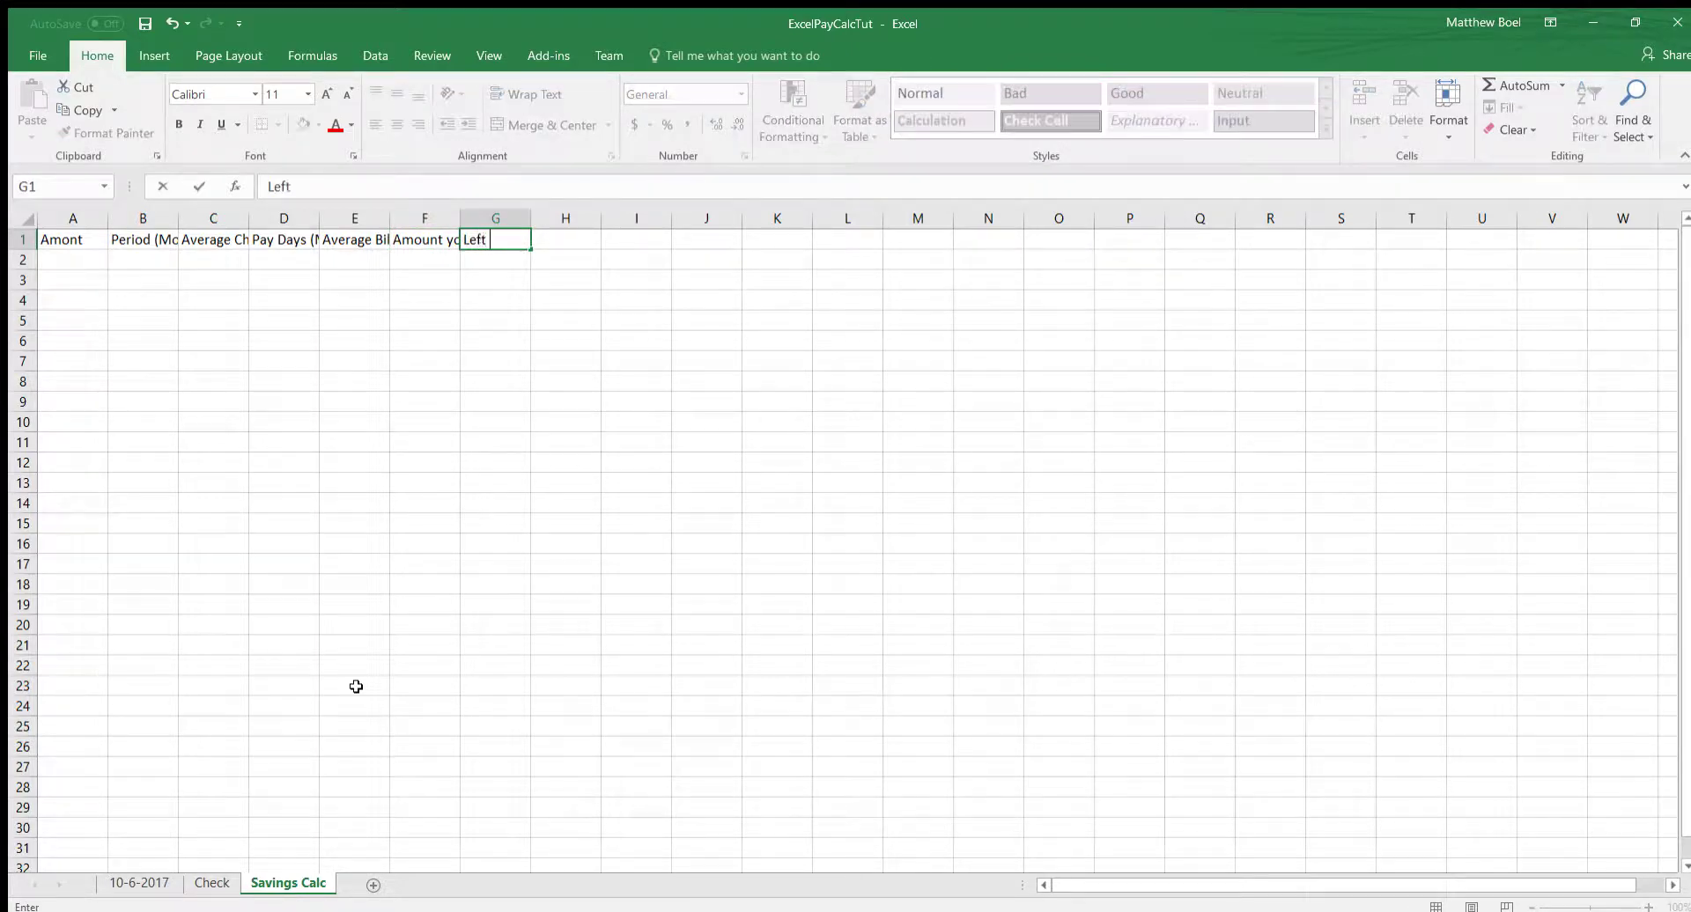
{"action": "key", "text": "BackSpace"}
{"action": "key", "text": "BackSpace"}
{"action": "key", "text": "BackSpace"}
{"action": "type", "text": "ops"}
{"action": "key", "text": "BackSpace"}
{"action": "key", "text": "BackSpace"}
{"action": "key", "text": "BackSpace"}
{"action": "type", "text": "ver"}
{"action": "key", "text": "Tab"}
Step: Enter the heading "How long at current rate" in H1
{"action": "type", "text": "He"}
{"action": "key", "text": "BackSpace"}
{"action": "key", "text": "BackSpace"}
{"action": "type", "text": "How long"}
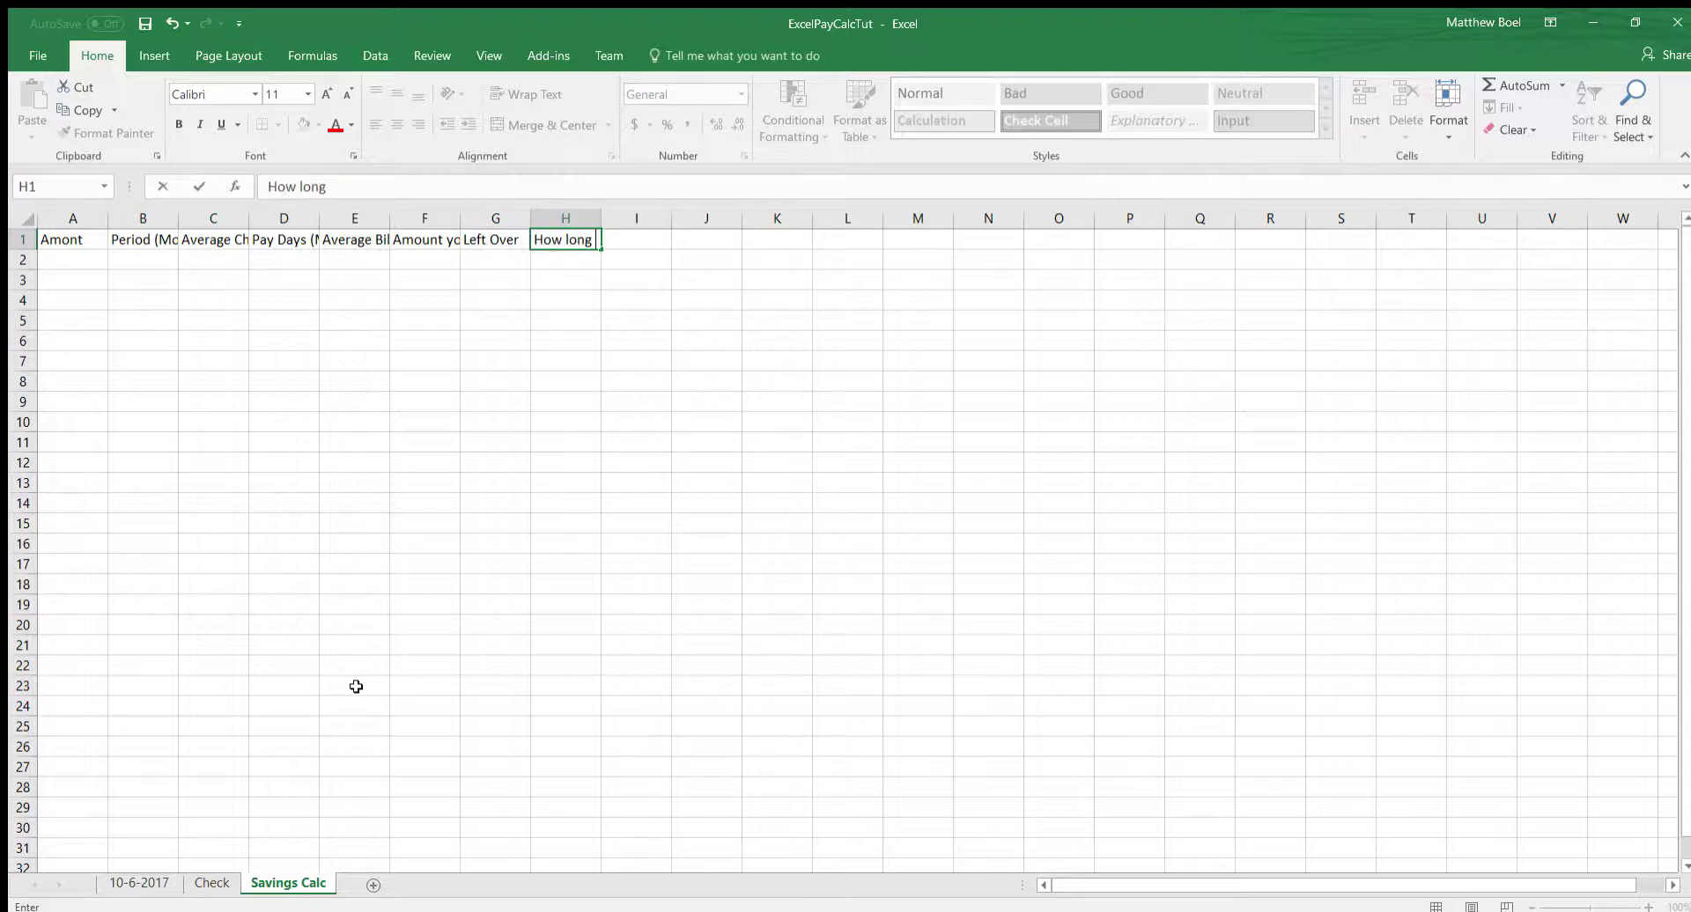
{"action": "key", "text": "BackSpace"}
{"action": "type", "text": "at cutte"}
{"action": "key", "text": "BackSpace"}
{"action": "key", "text": "BackSpace"}
{"action": "key", "text": "BackSpace"}
{"action": "type", "text": "rrent rate"}
{"action": "key", "text": "BackSpace"}
{"action": "key", "text": "BackSpace"}
{"action": "type", "text": "e"}
{"action": "key", "text": "Tab"}
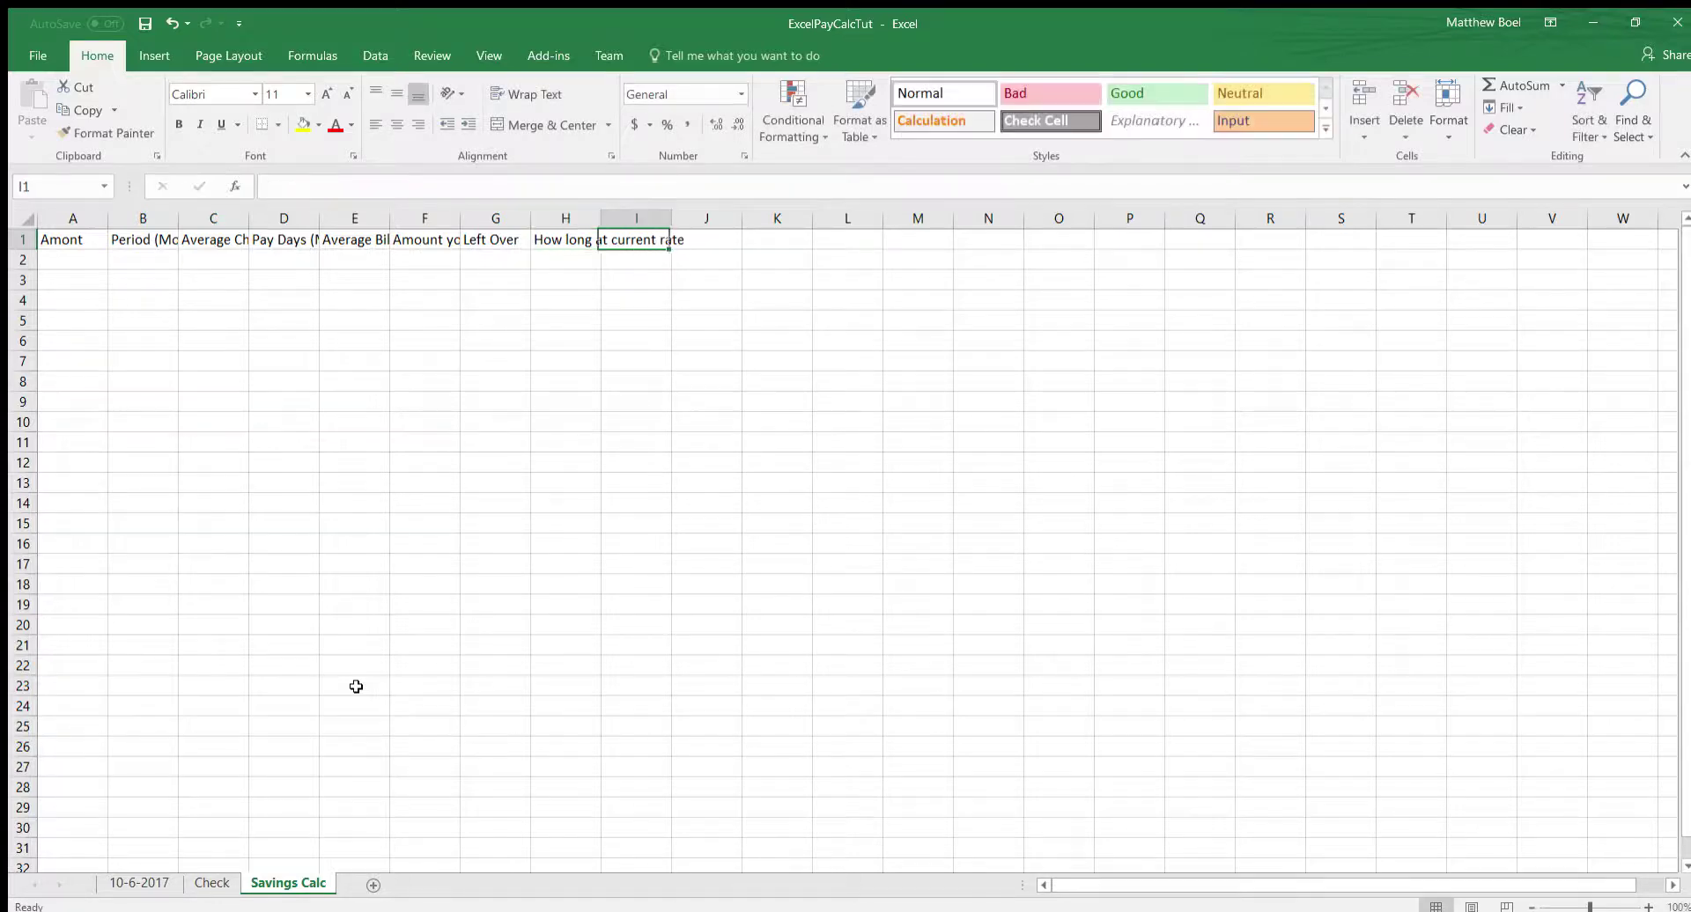
Step: Begin a second heading row in row 3 with "Moths" in A3 and "Average Check" in B3
{"action": "key", "text": "Return"}
{"action": "key", "text": "Return"}
{"action": "key", "text": "Left"}
{"action": "key", "text": "Left"}
{"action": "key", "text": "Left"}
{"action": "key", "text": "Left"}
{"action": "key", "text": "Left"}
{"action": "key", "text": "Left"}
{"action": "key", "text": "Left"}
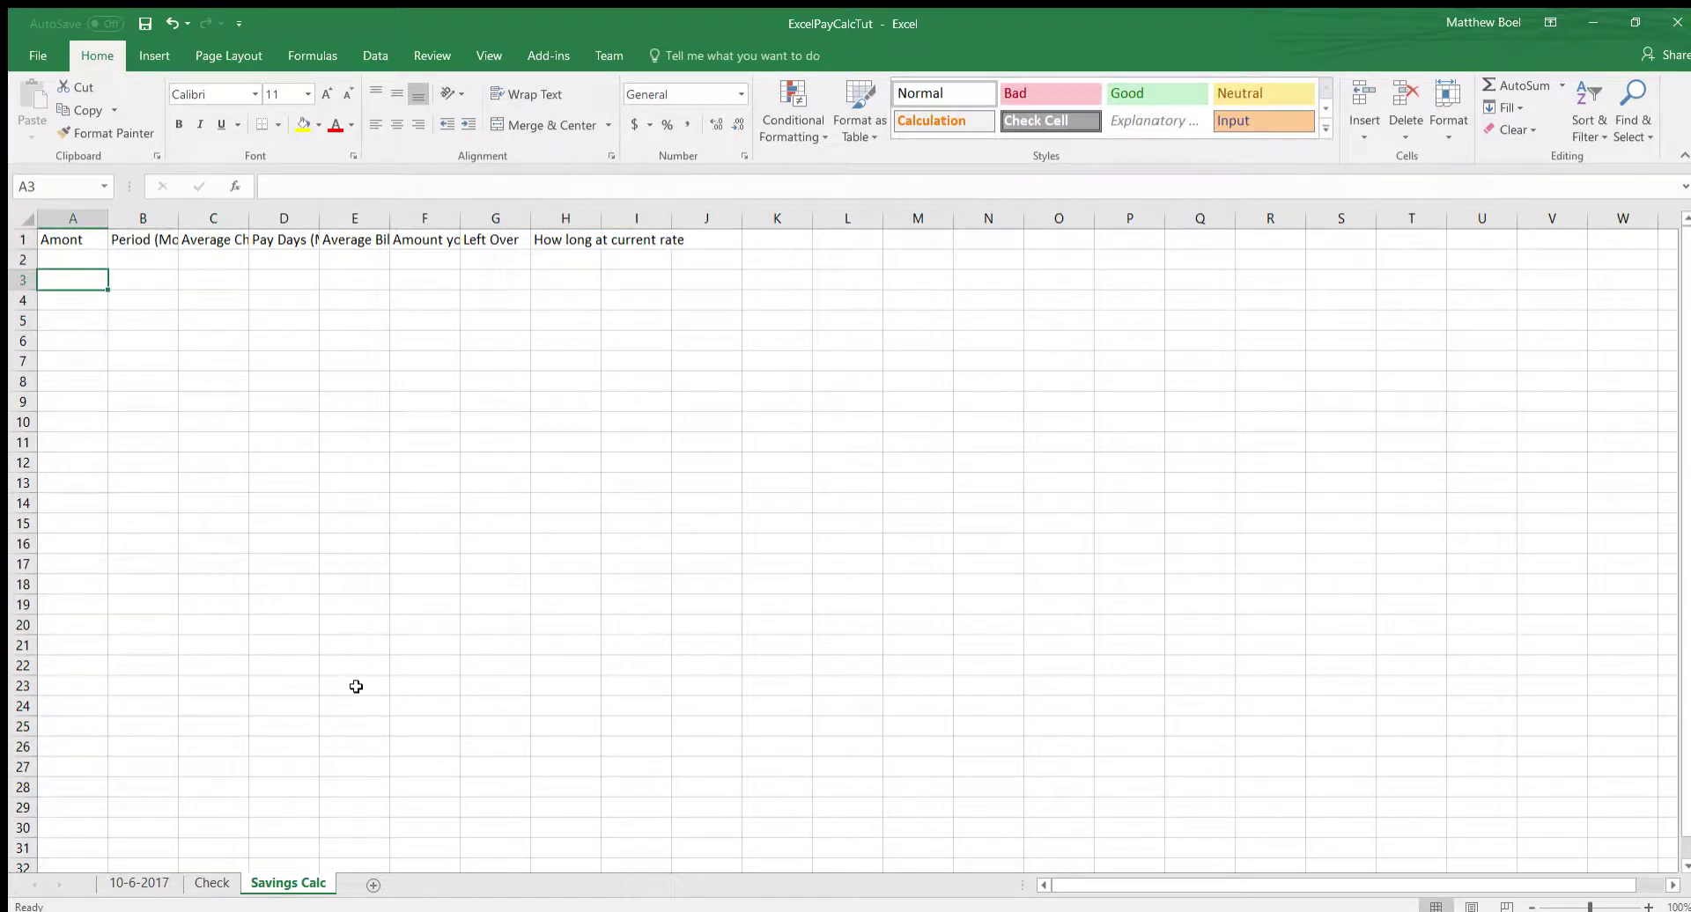
{"action": "type", "text": "Moths"}
{"action": "key", "text": "Tab"}
{"action": "type", "text": "Average Check"}
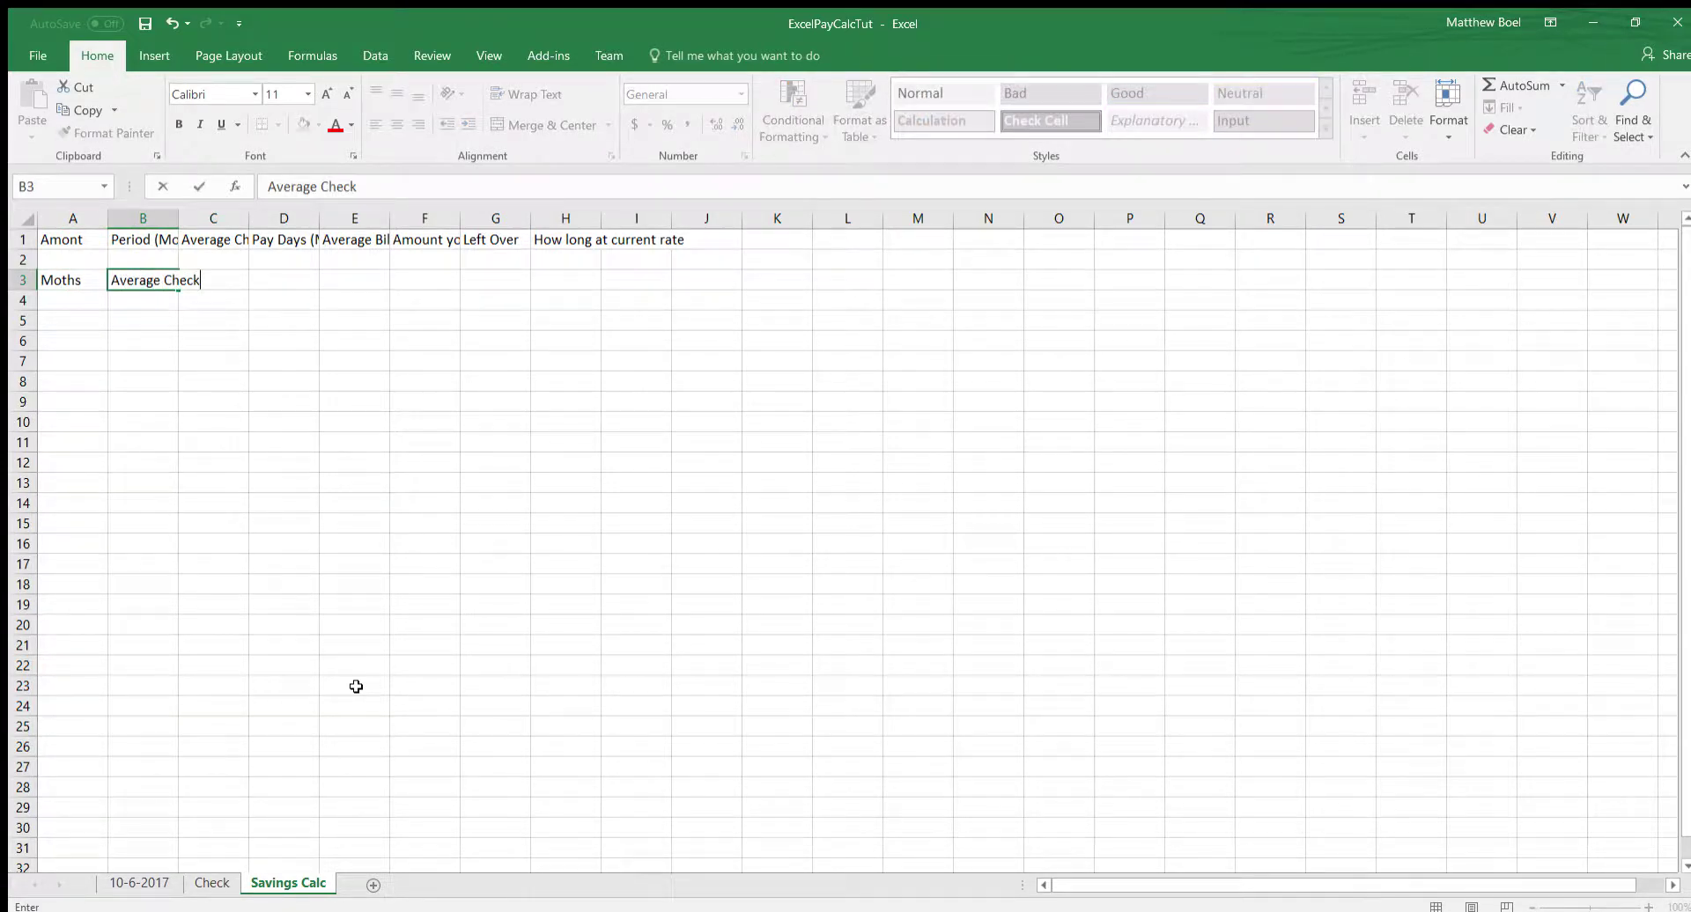
{"action": "key", "text": "Tab"}
Step: Enter the headings "Pay Days" in C3, "Average Bills(Monthly)" in D3 and "How Much You Could Save" in E3
{"action": "type", "text": "Pay Days"}
{"action": "key", "text": "ctrl+Return"}
{"action": "key", "text": "Tab"}
{"action": "type", "text": "Average Bills(Monthly)"}
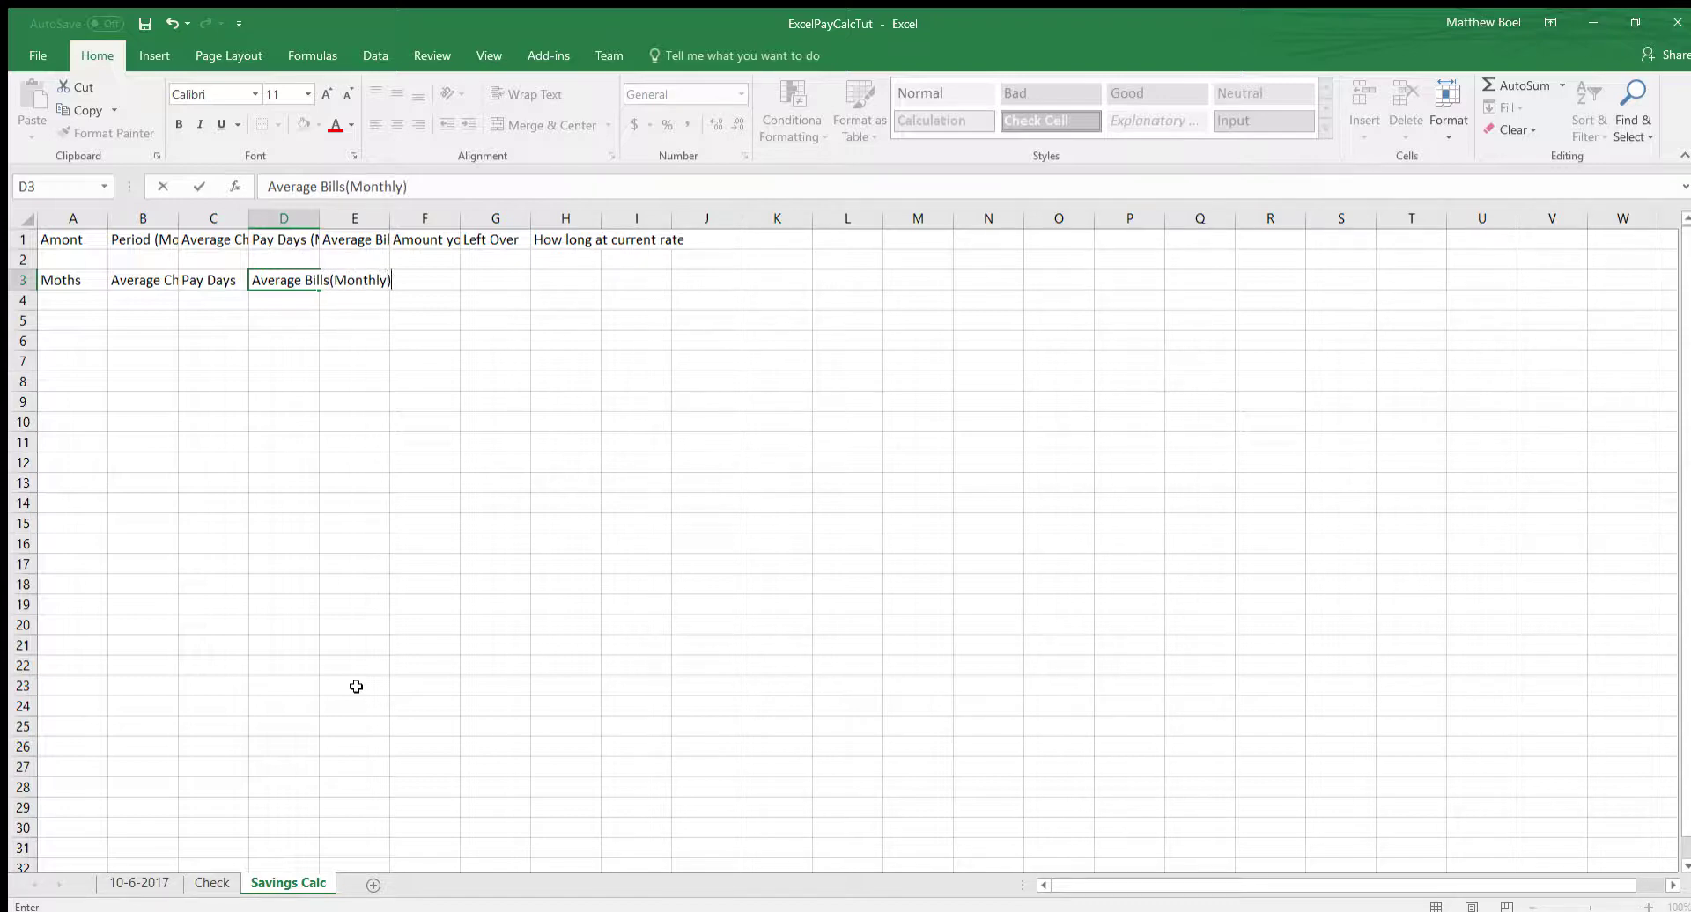
{"action": "key", "text": "Tab"}
{"action": "type", "text": "How "}
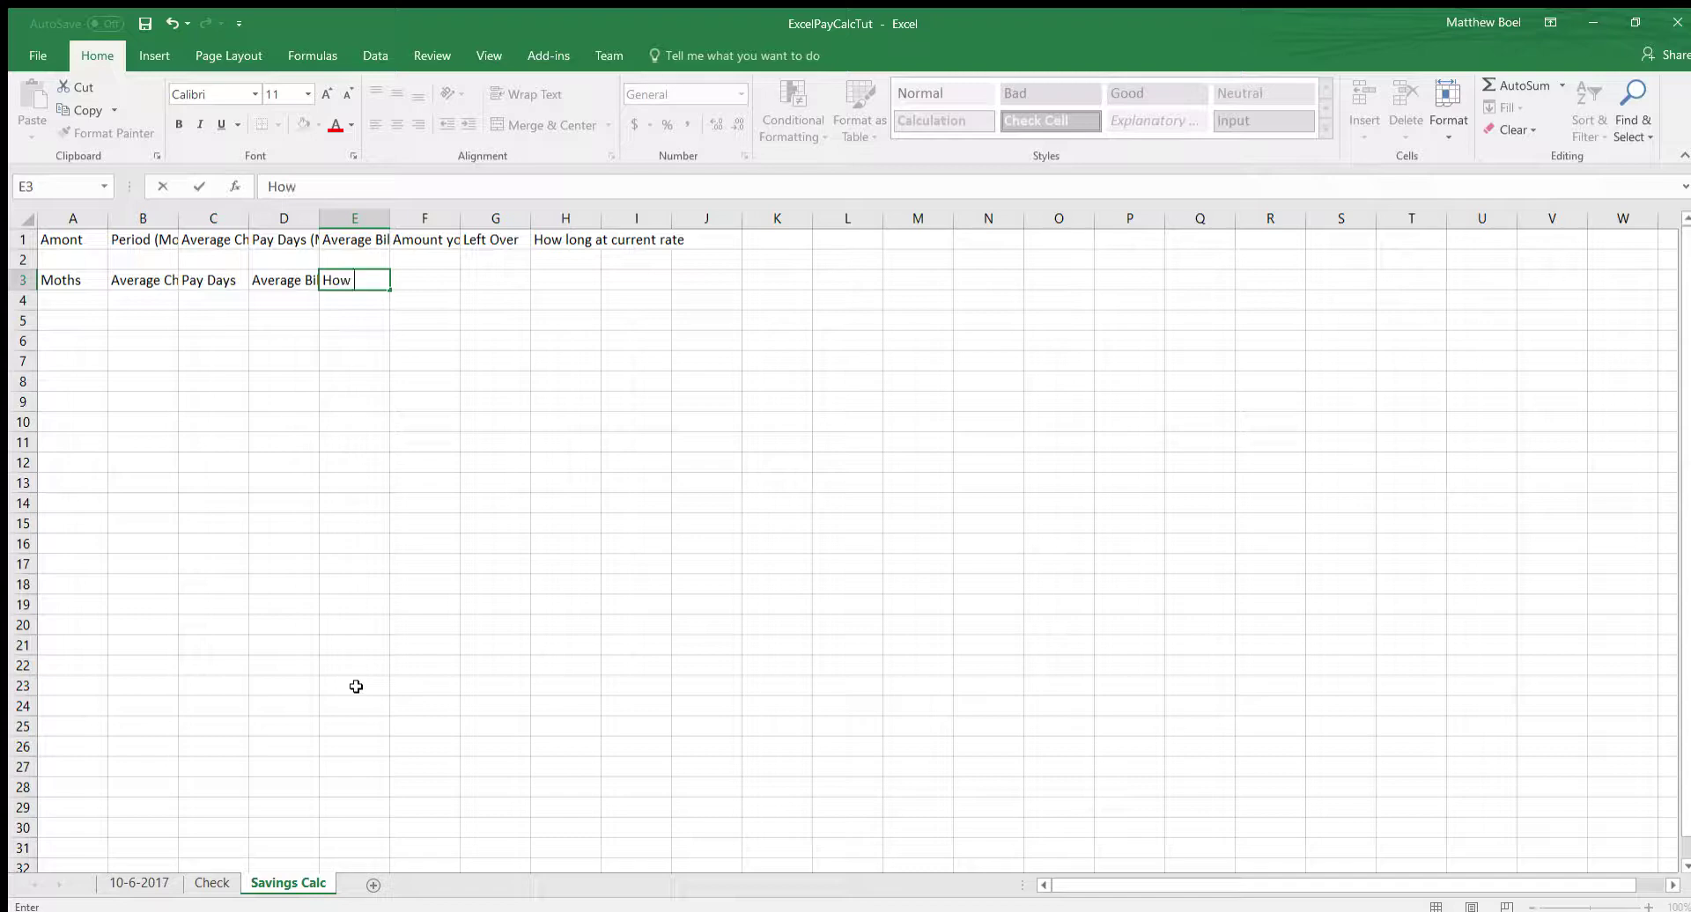
{"action": "type", "text": "Much You Could Save"}
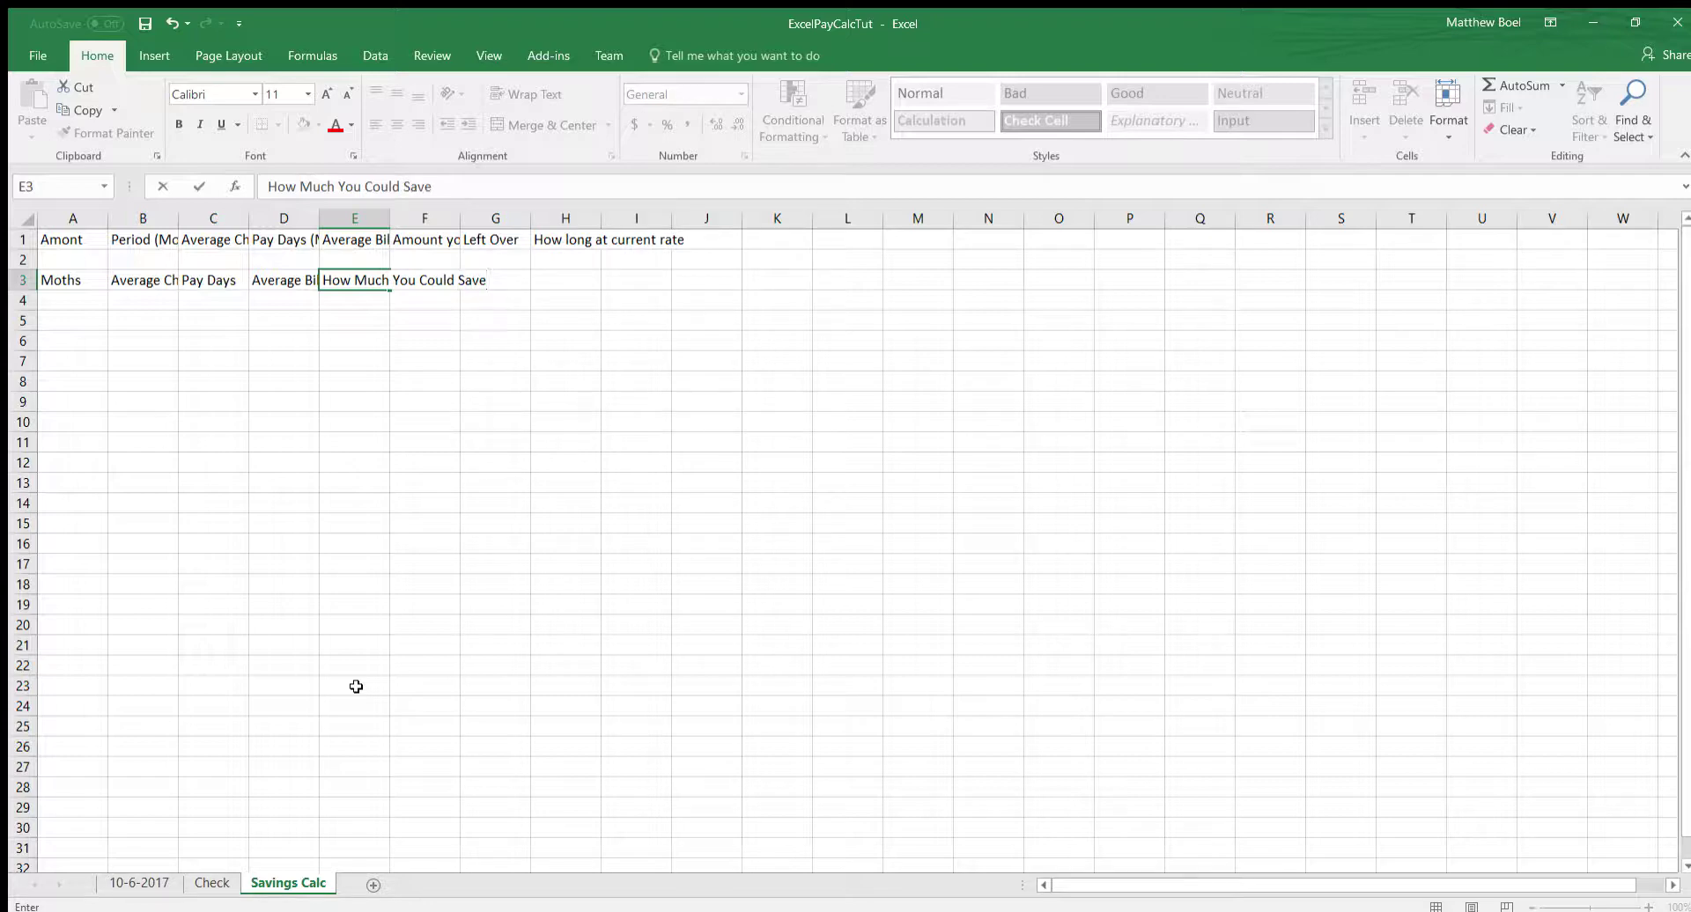
{"action": "key", "text": "Tab"}
Step: AutoFit the widths of columns B through H to their headings
{"action": "left_click", "coordinate": [176, 233]}
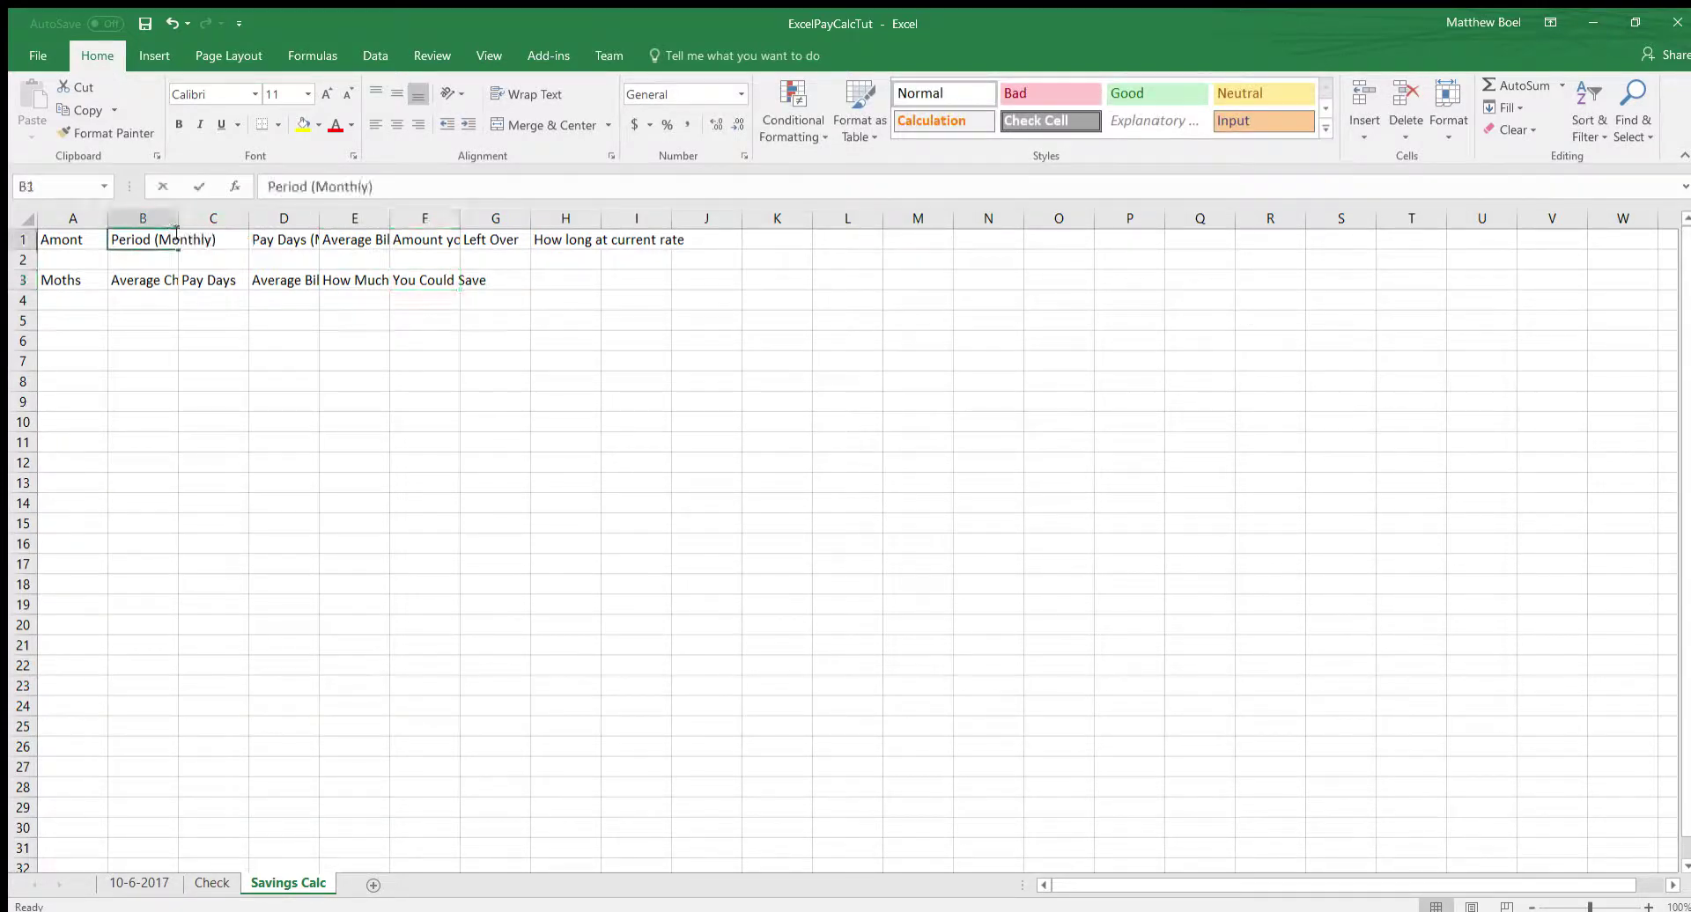
{"action": "left_click", "coordinate": [154, 219]}
{"action": "double_click", "coordinate": [178, 219]}
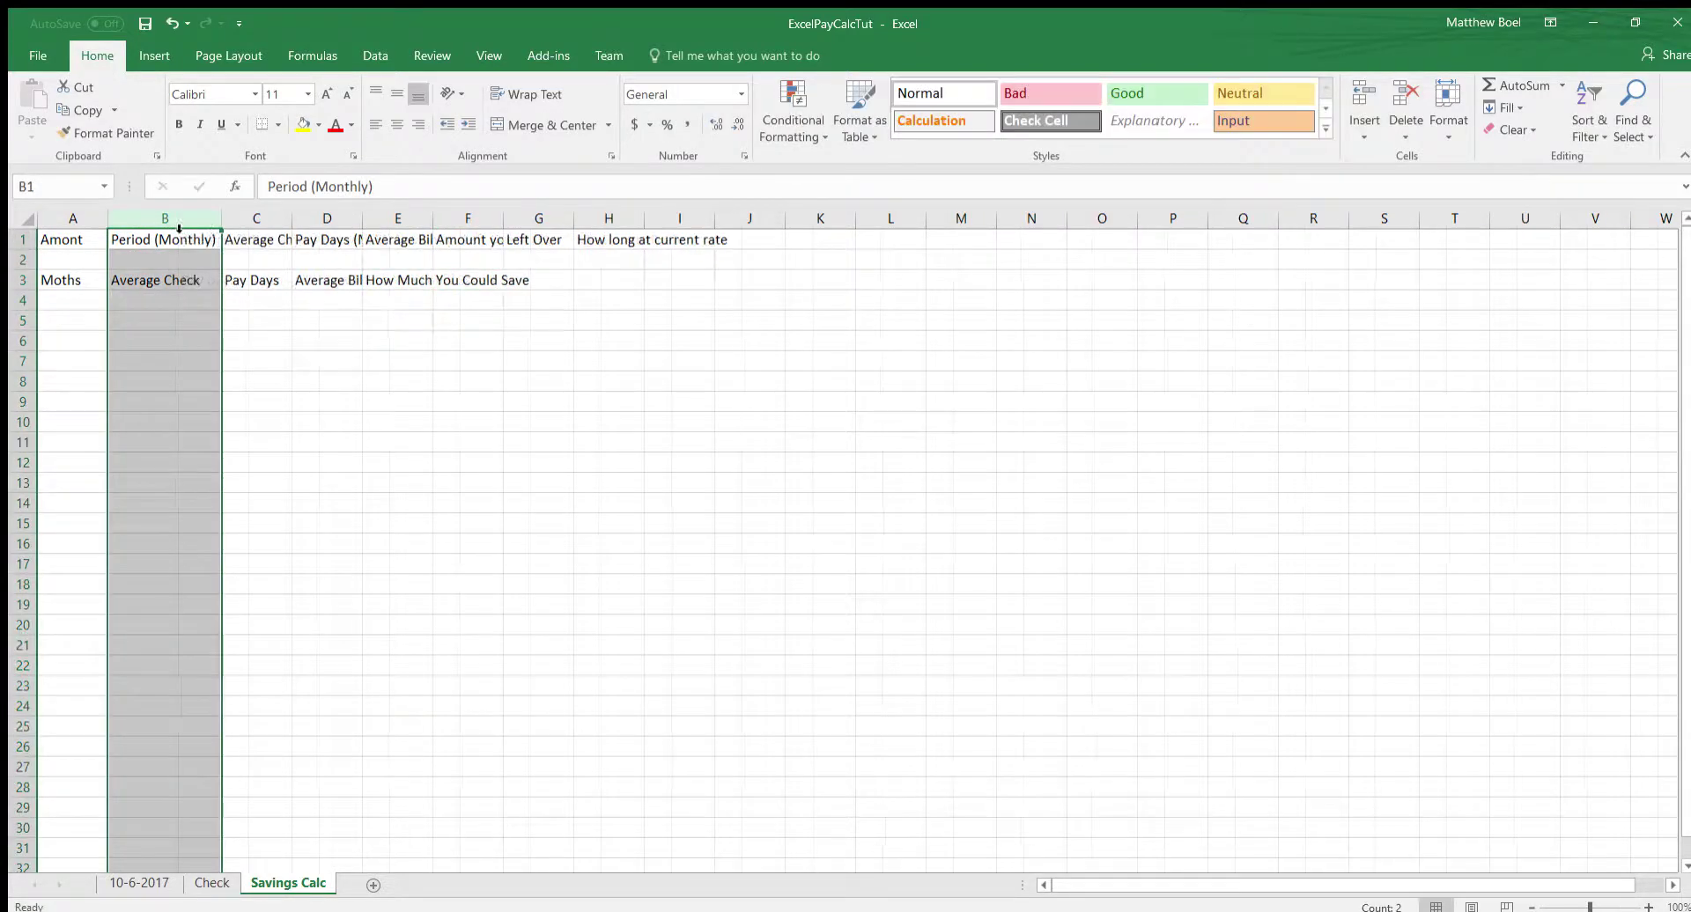
{"action": "double_click", "coordinate": [293, 220]}
{"action": "double_click", "coordinate": [389, 220]}
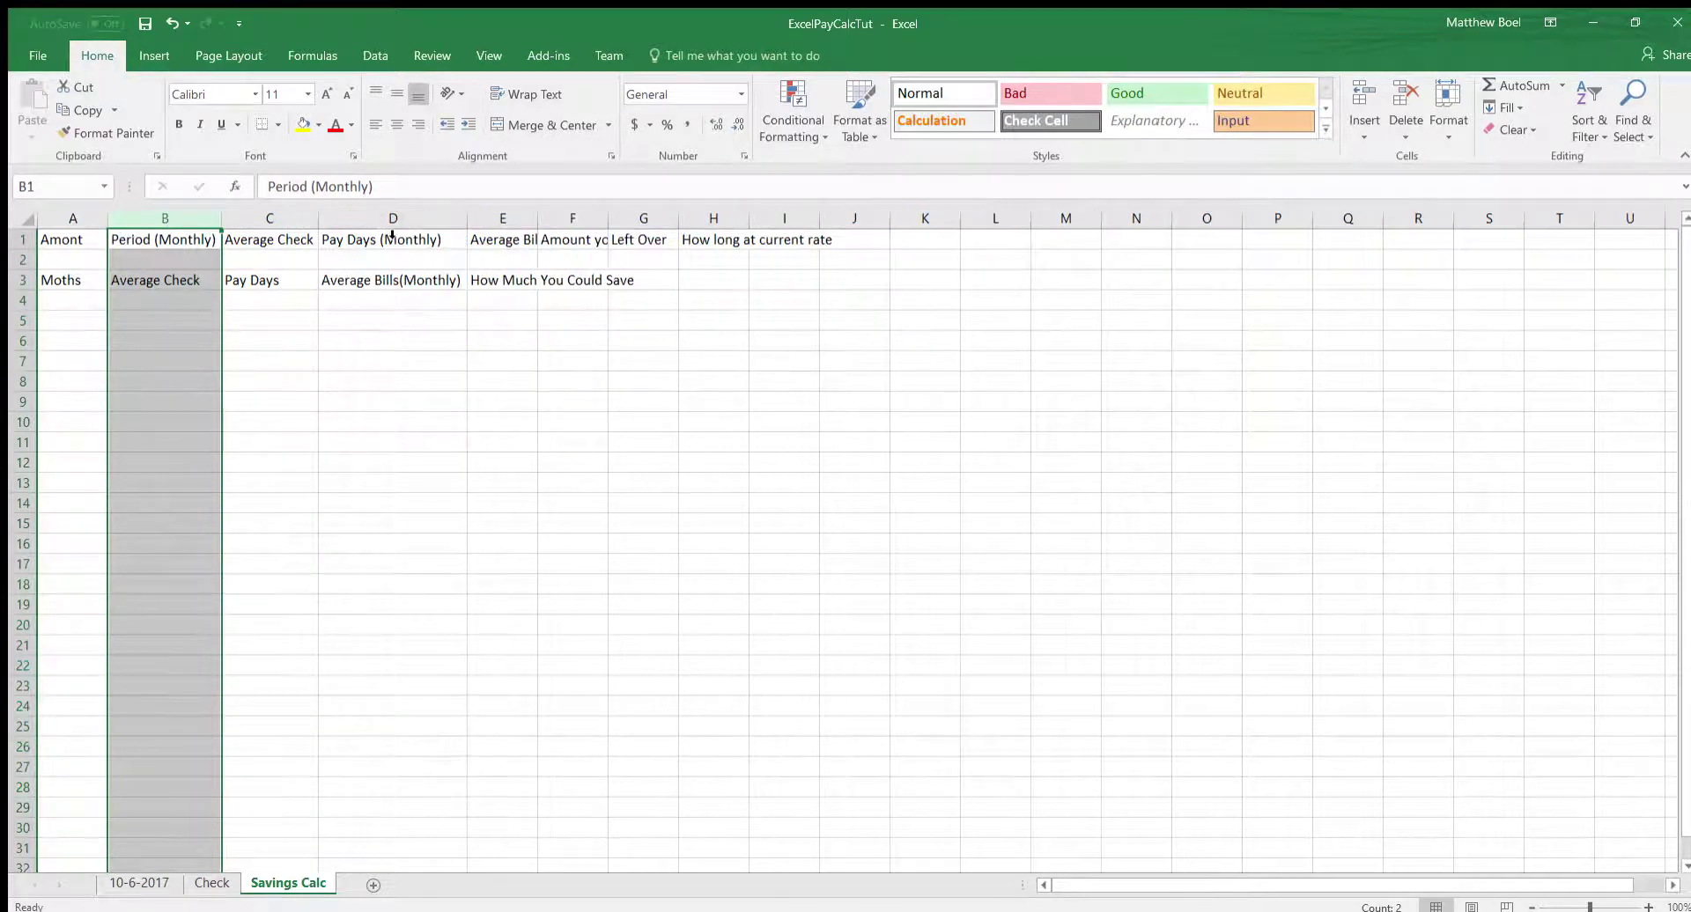
{"action": "double_click", "coordinate": [538, 220]}
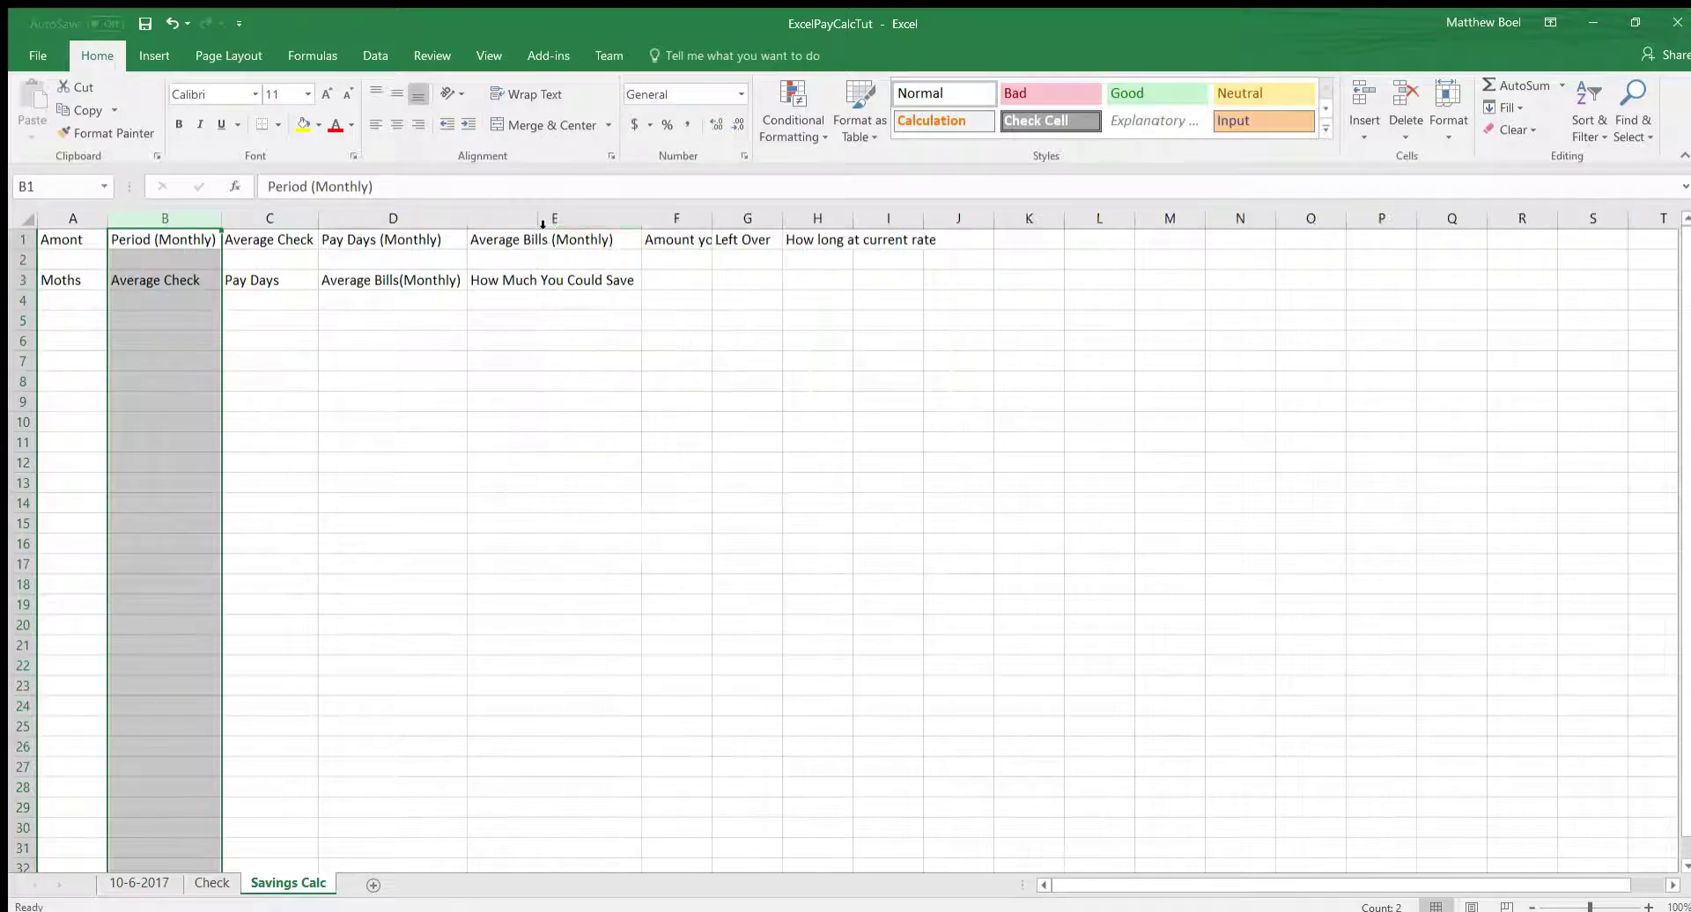
{"action": "double_click", "coordinate": [712, 220]}
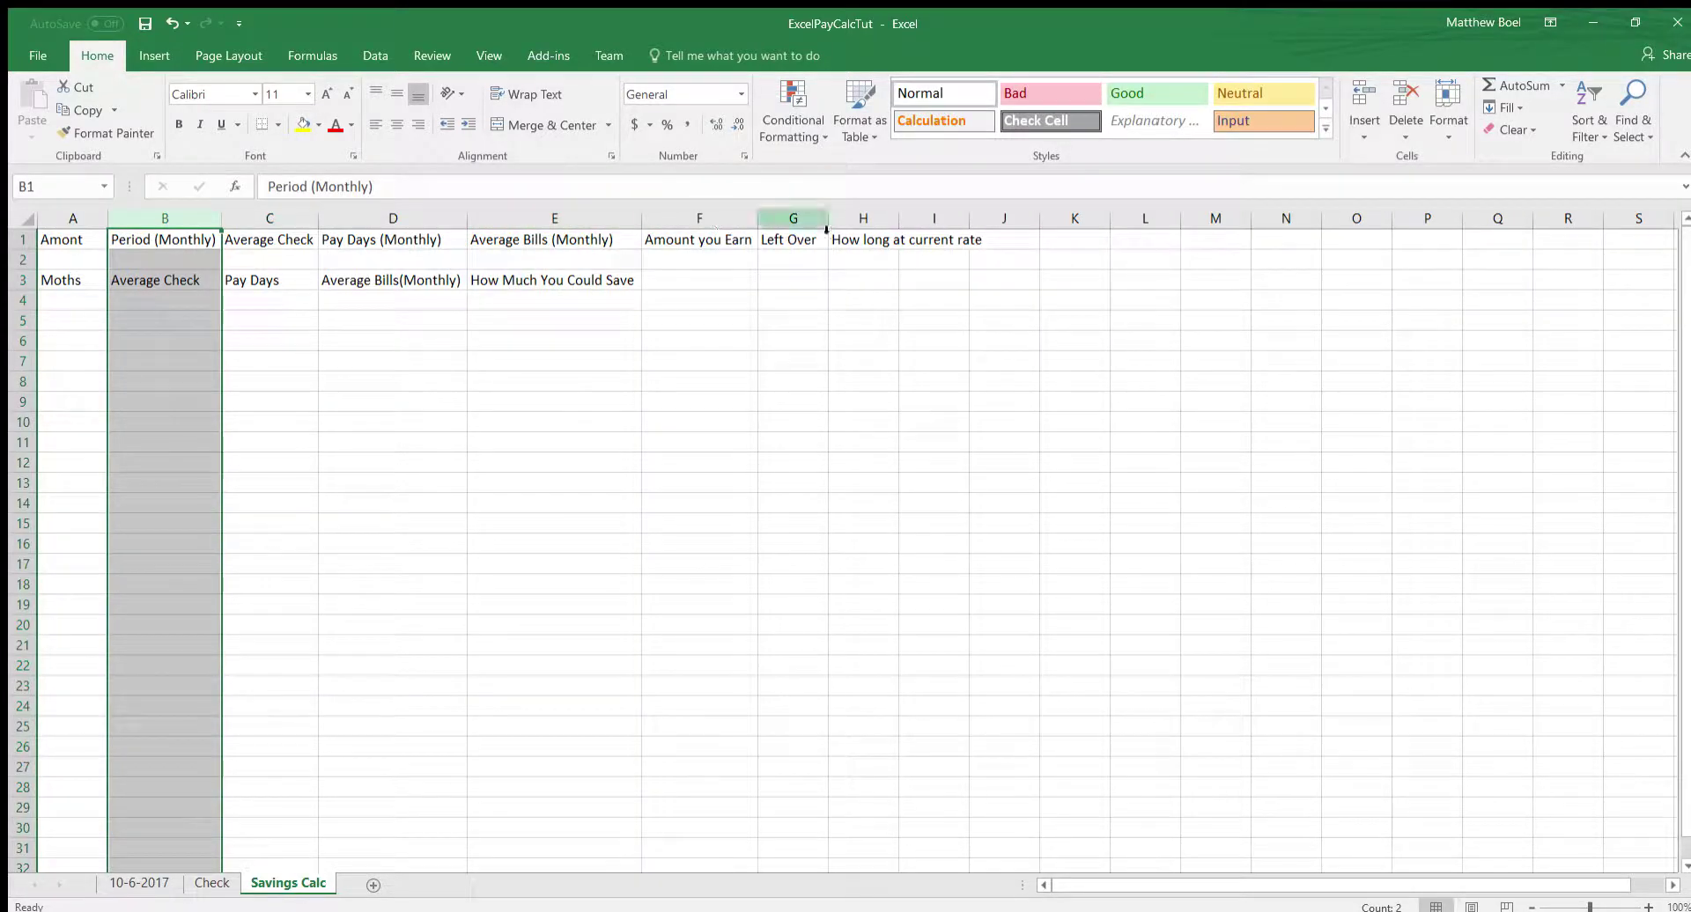
{"action": "double_click", "coordinate": [826, 224]}
{"action": "double_click", "coordinate": [892, 222]}
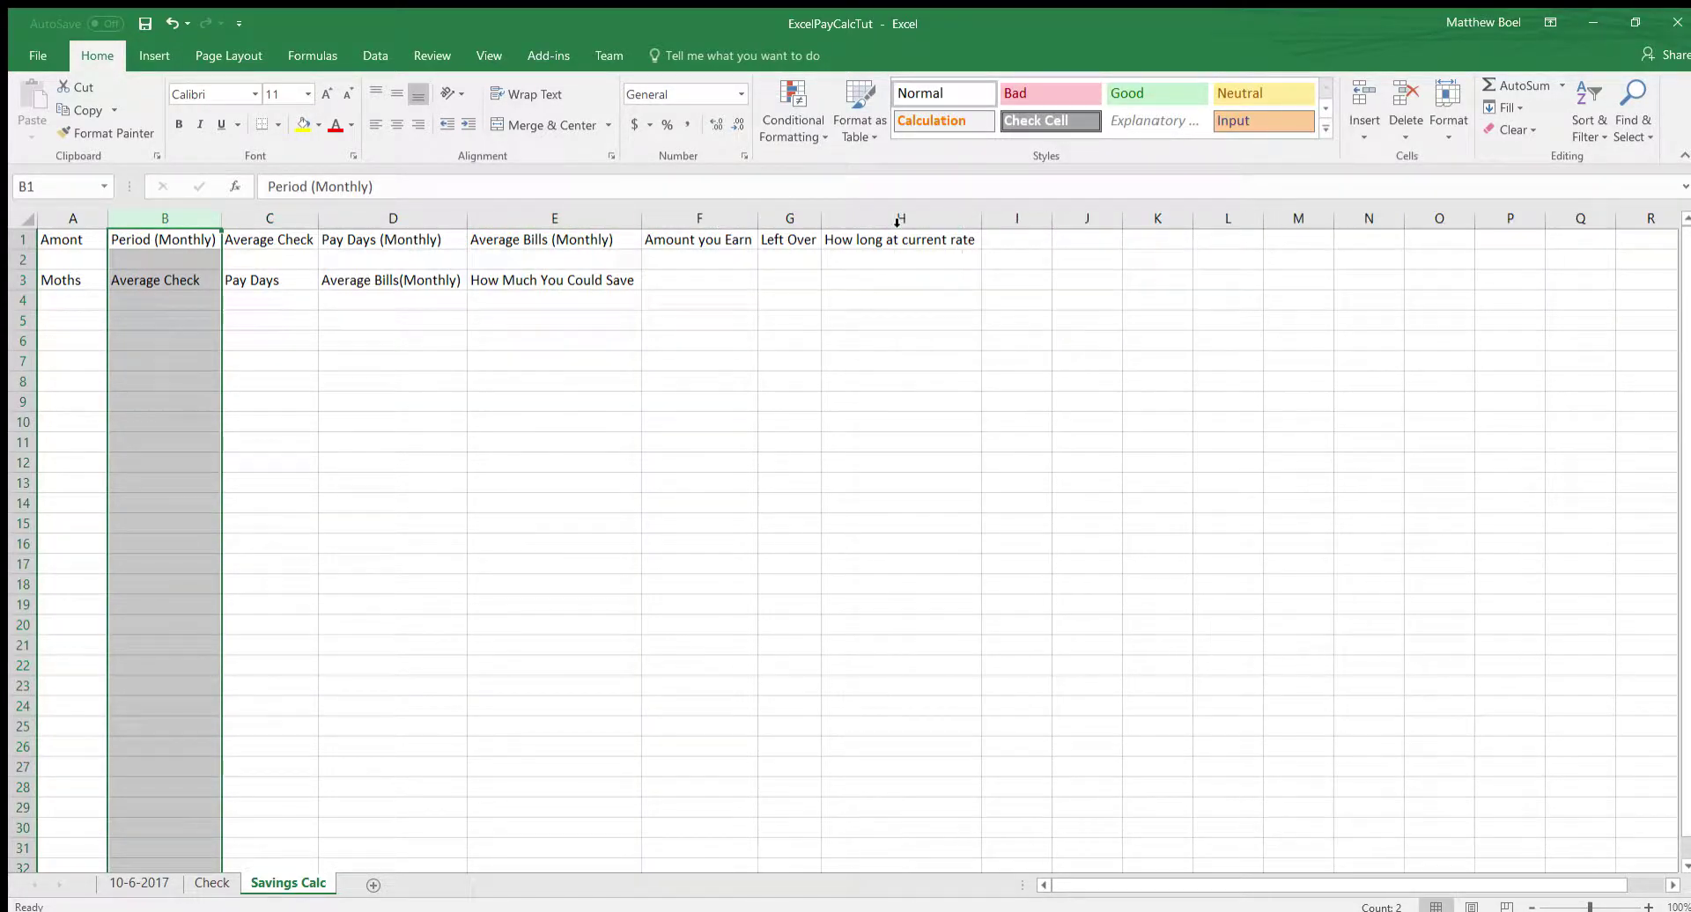
Step: Link C2 under Average Check to the average check value on the Check sheet with the formula =Check!O5
{"action": "left_click", "coordinate": [149, 280]}
{"action": "left_click", "coordinate": [66, 256]}
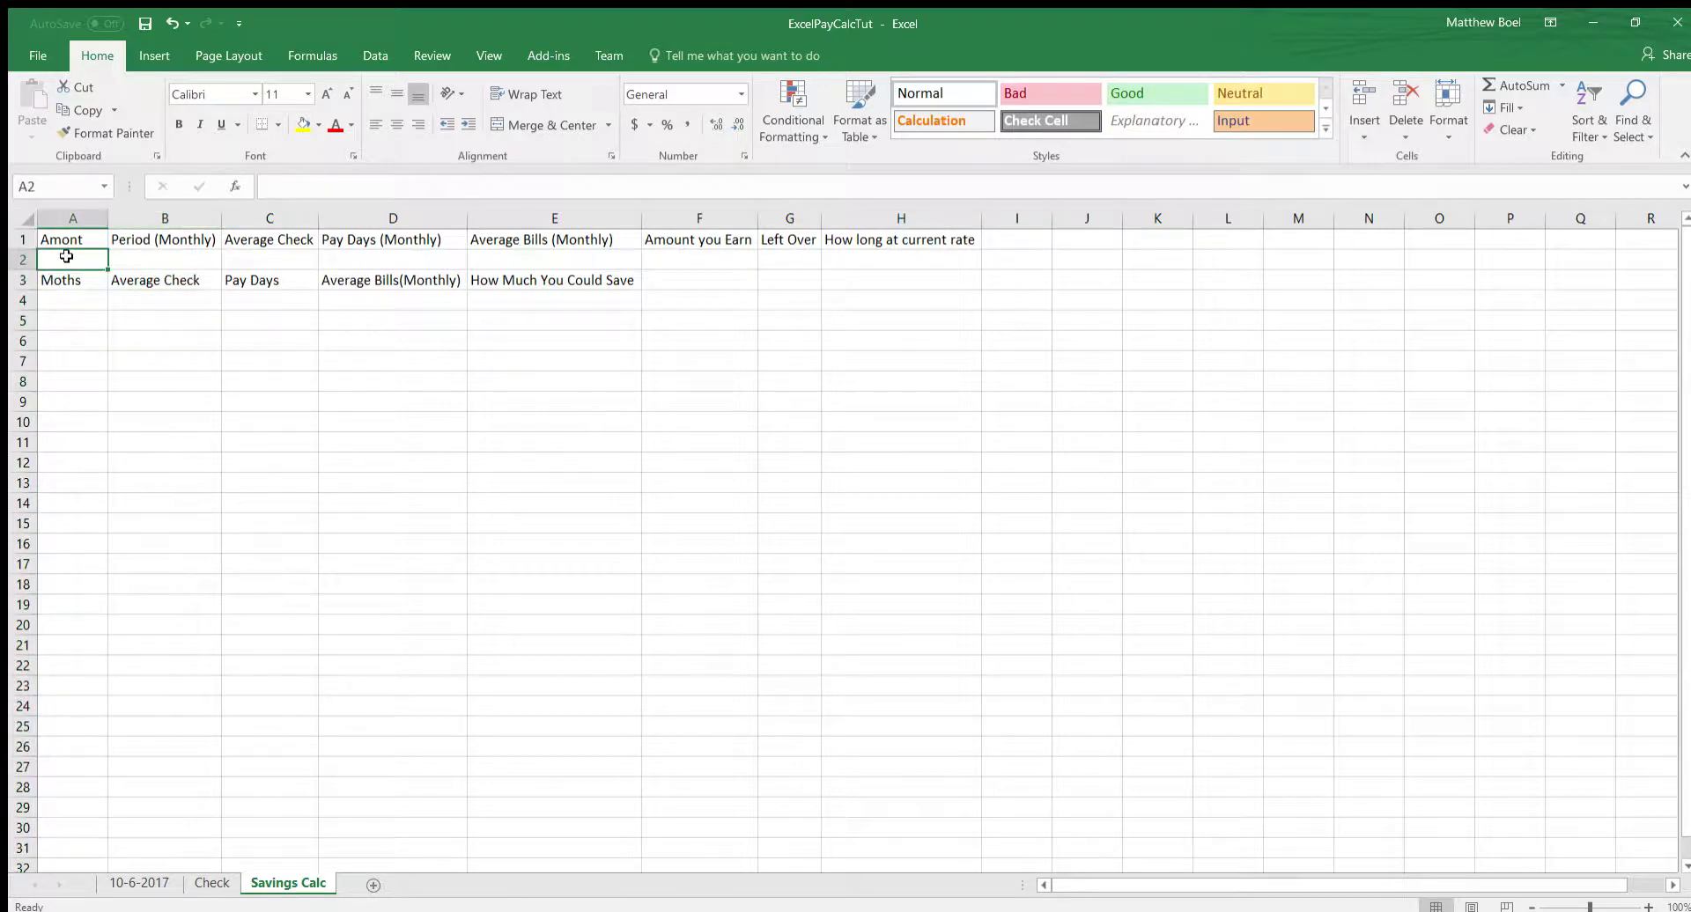
{"action": "left_click", "coordinate": [238, 253]}
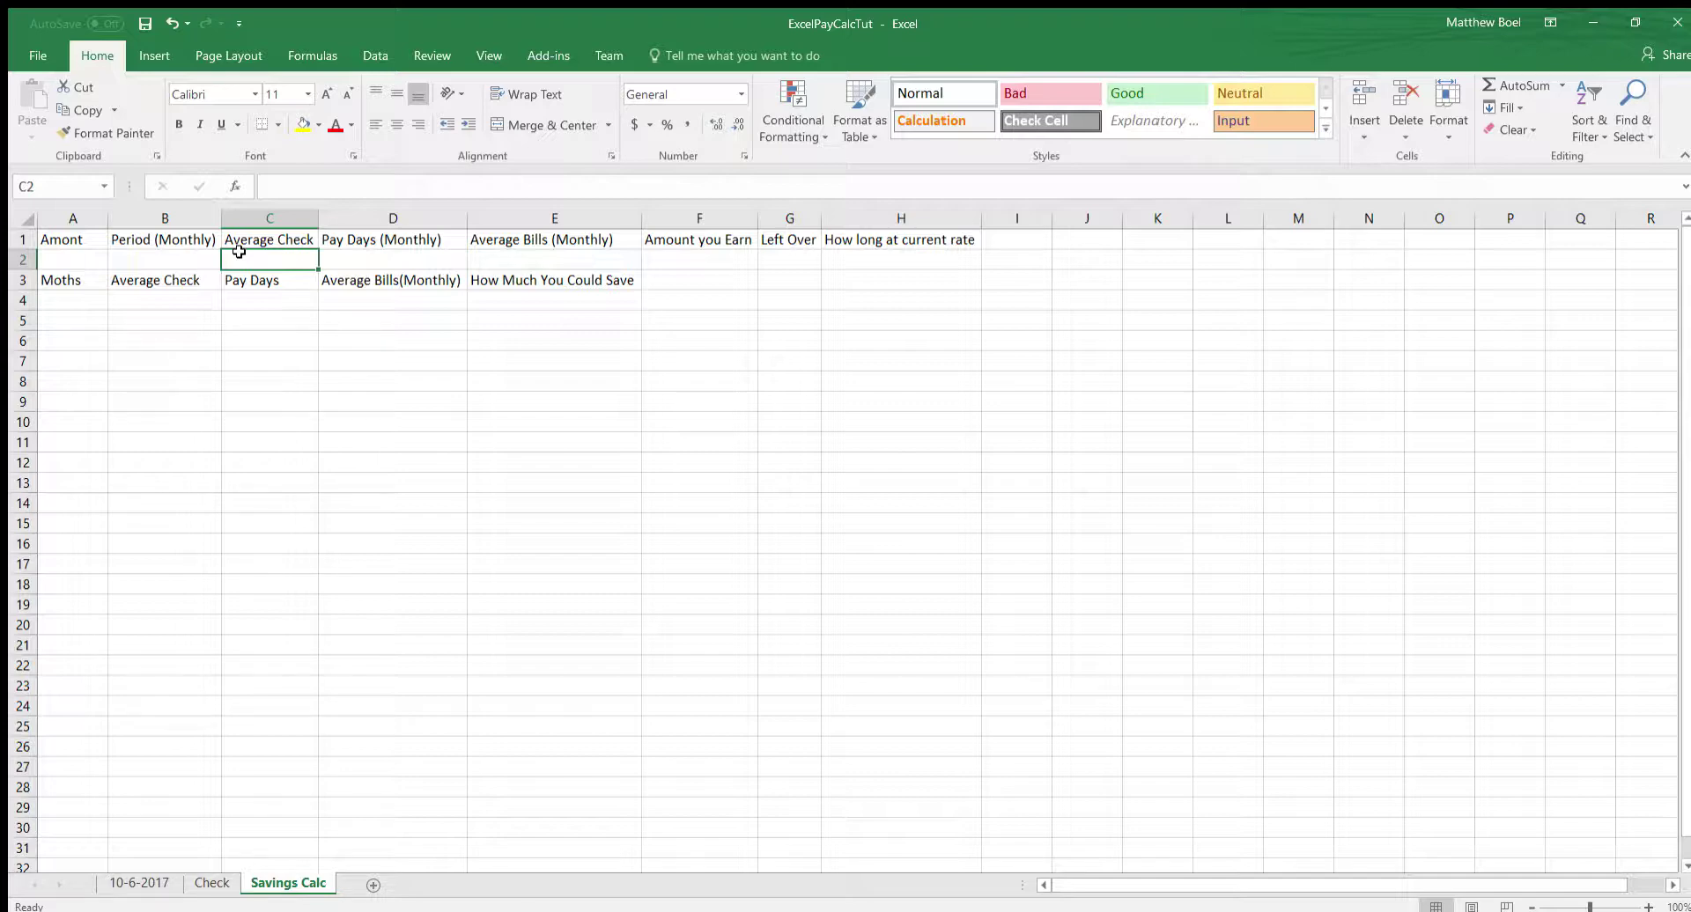
{"action": "left_click", "coordinate": [428, 193]}
{"action": "type", "text": "="}
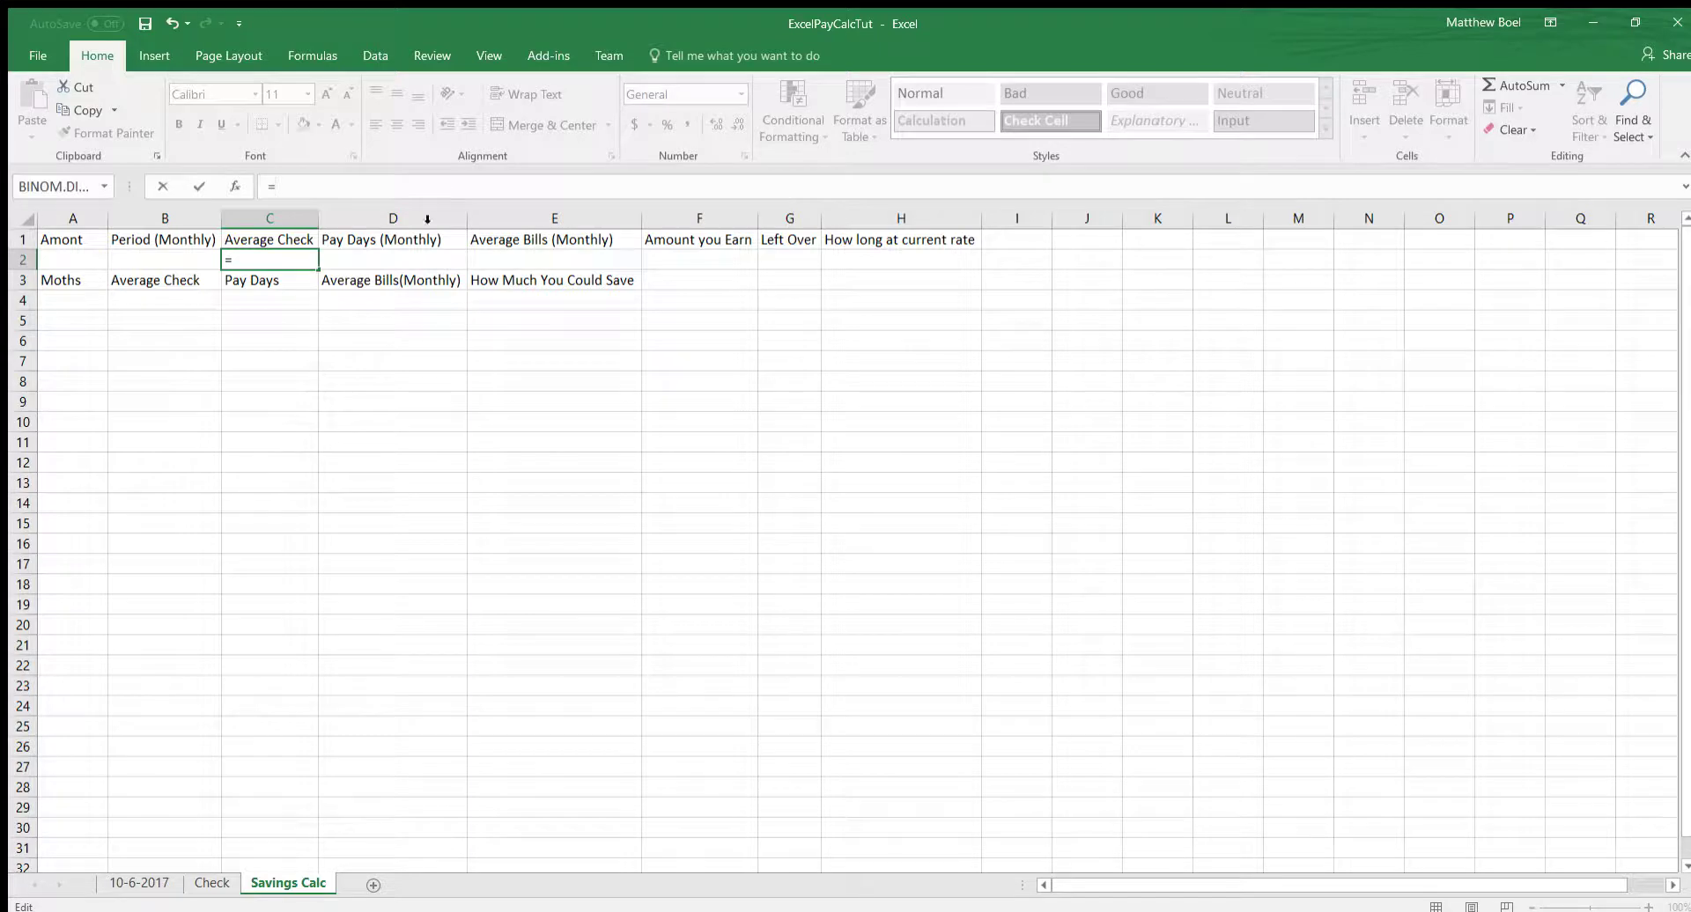
{"action": "left_click", "coordinate": [212, 882]}
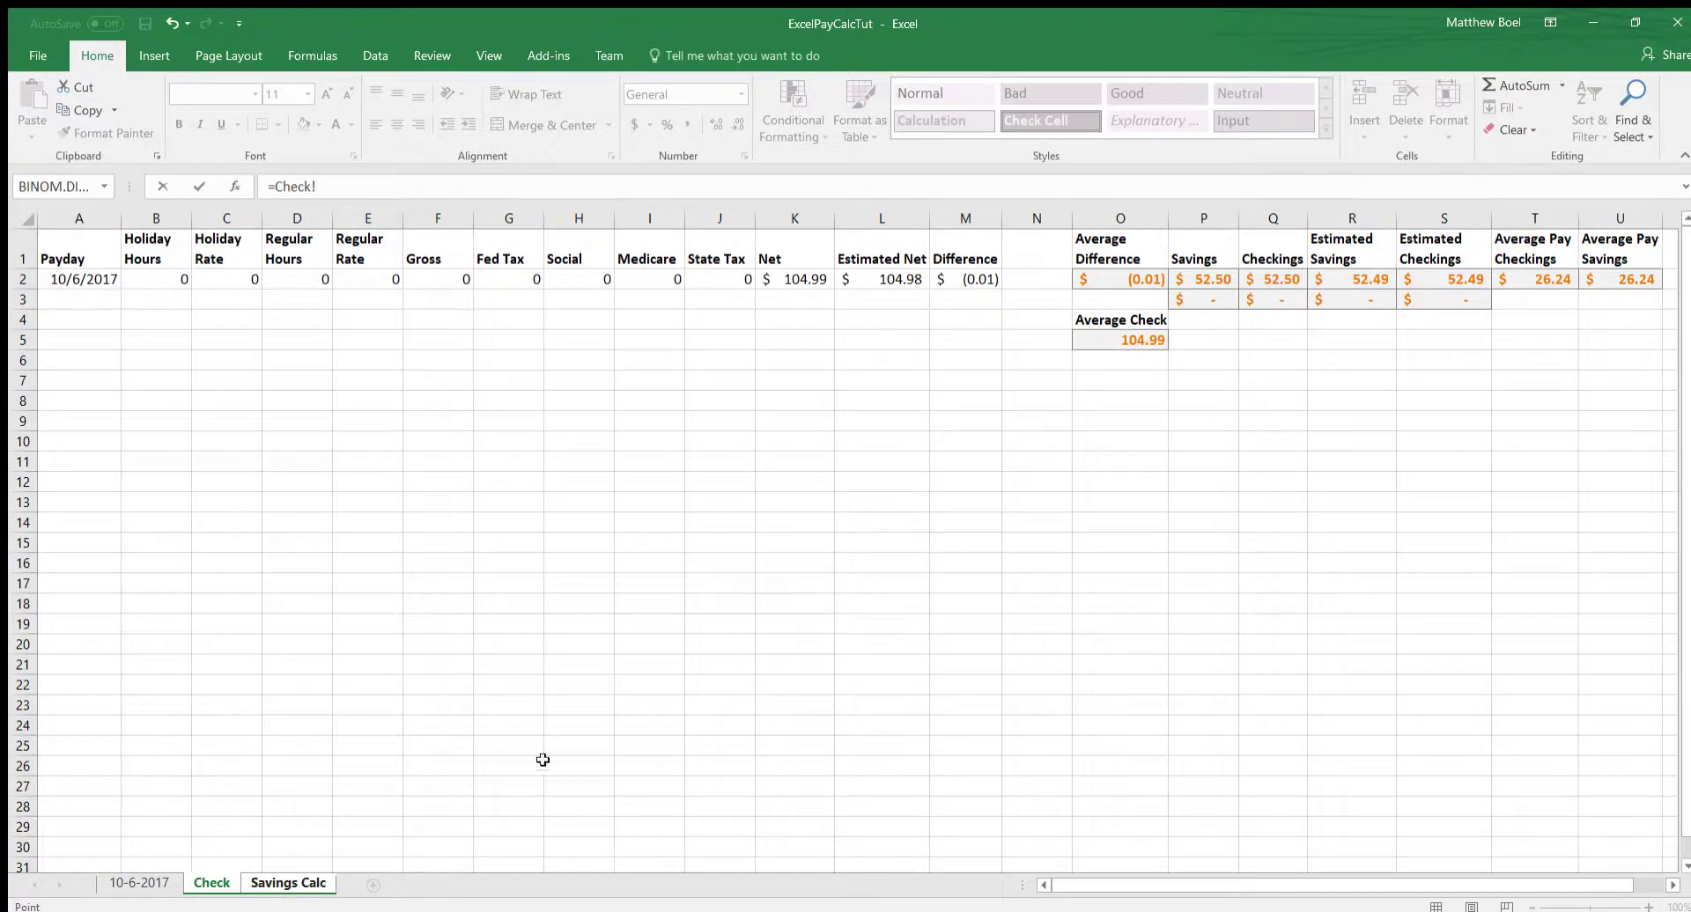
{"action": "left_click", "coordinate": [1128, 339]}
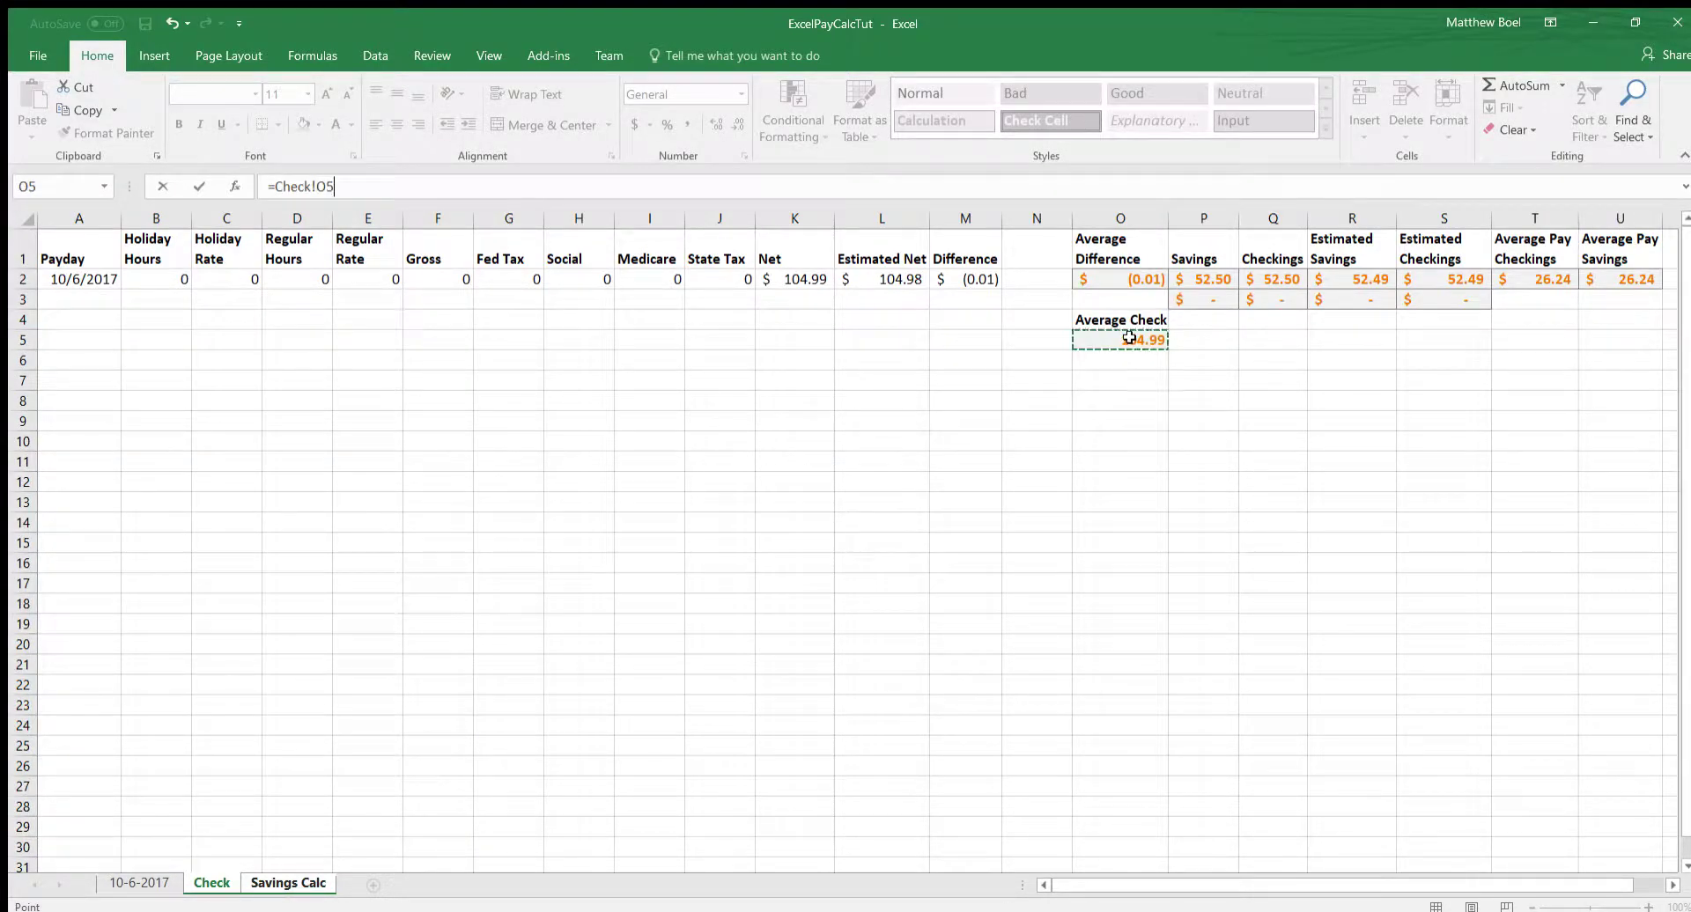
{"action": "key", "text": "Return"}
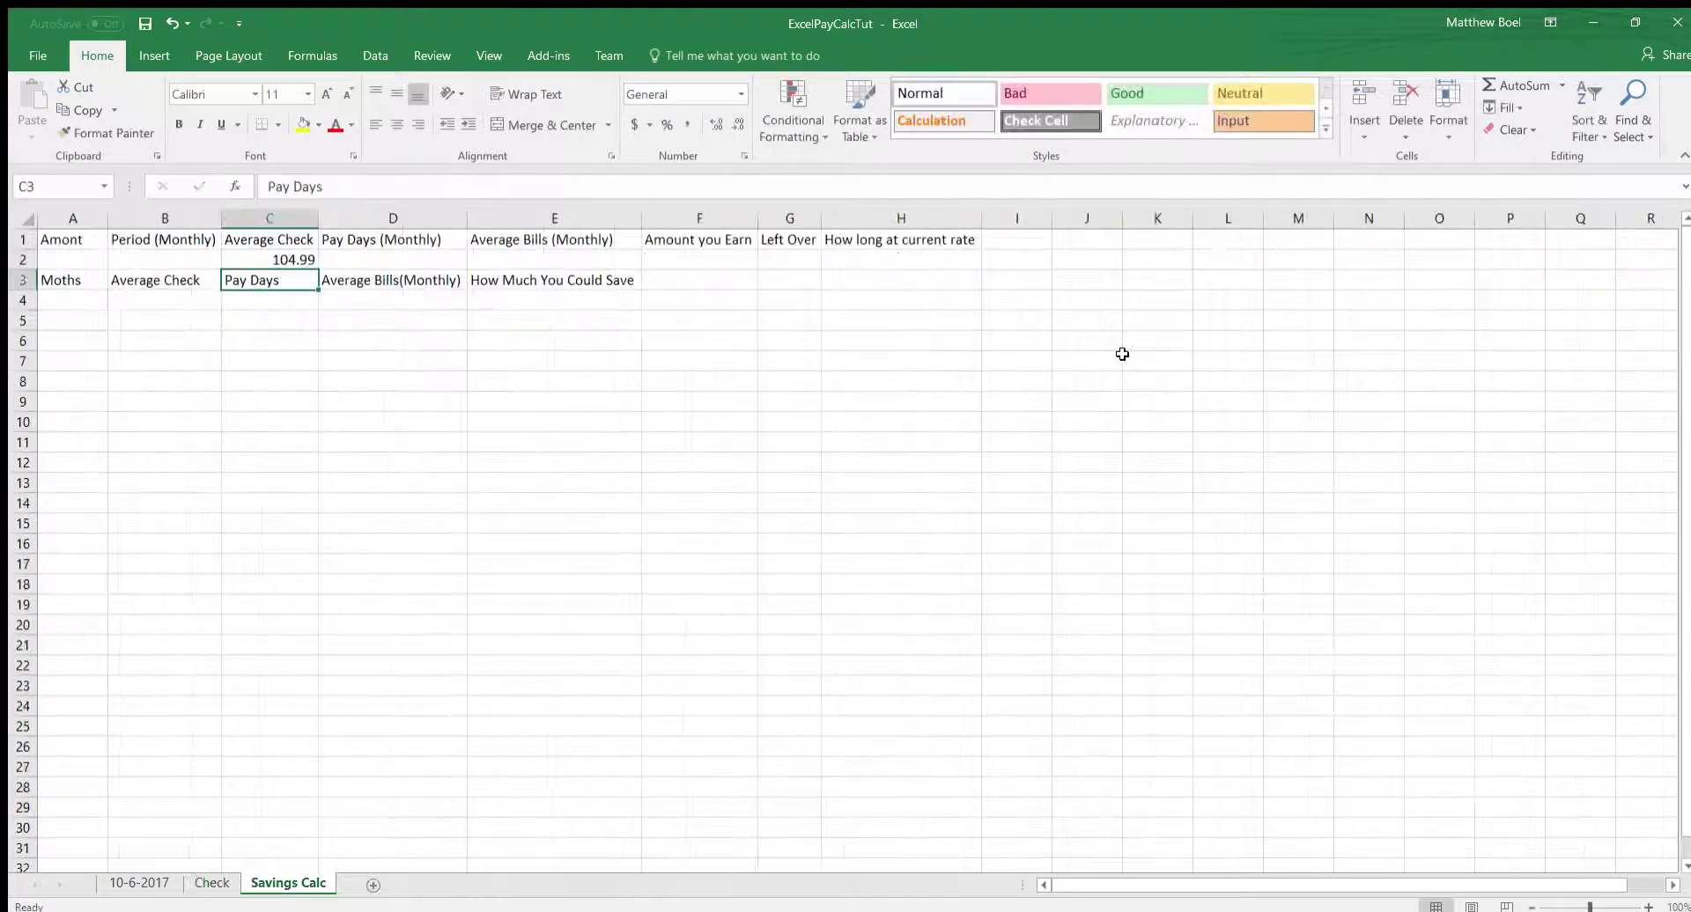
{"action": "left_click", "coordinate": [280, 261]}
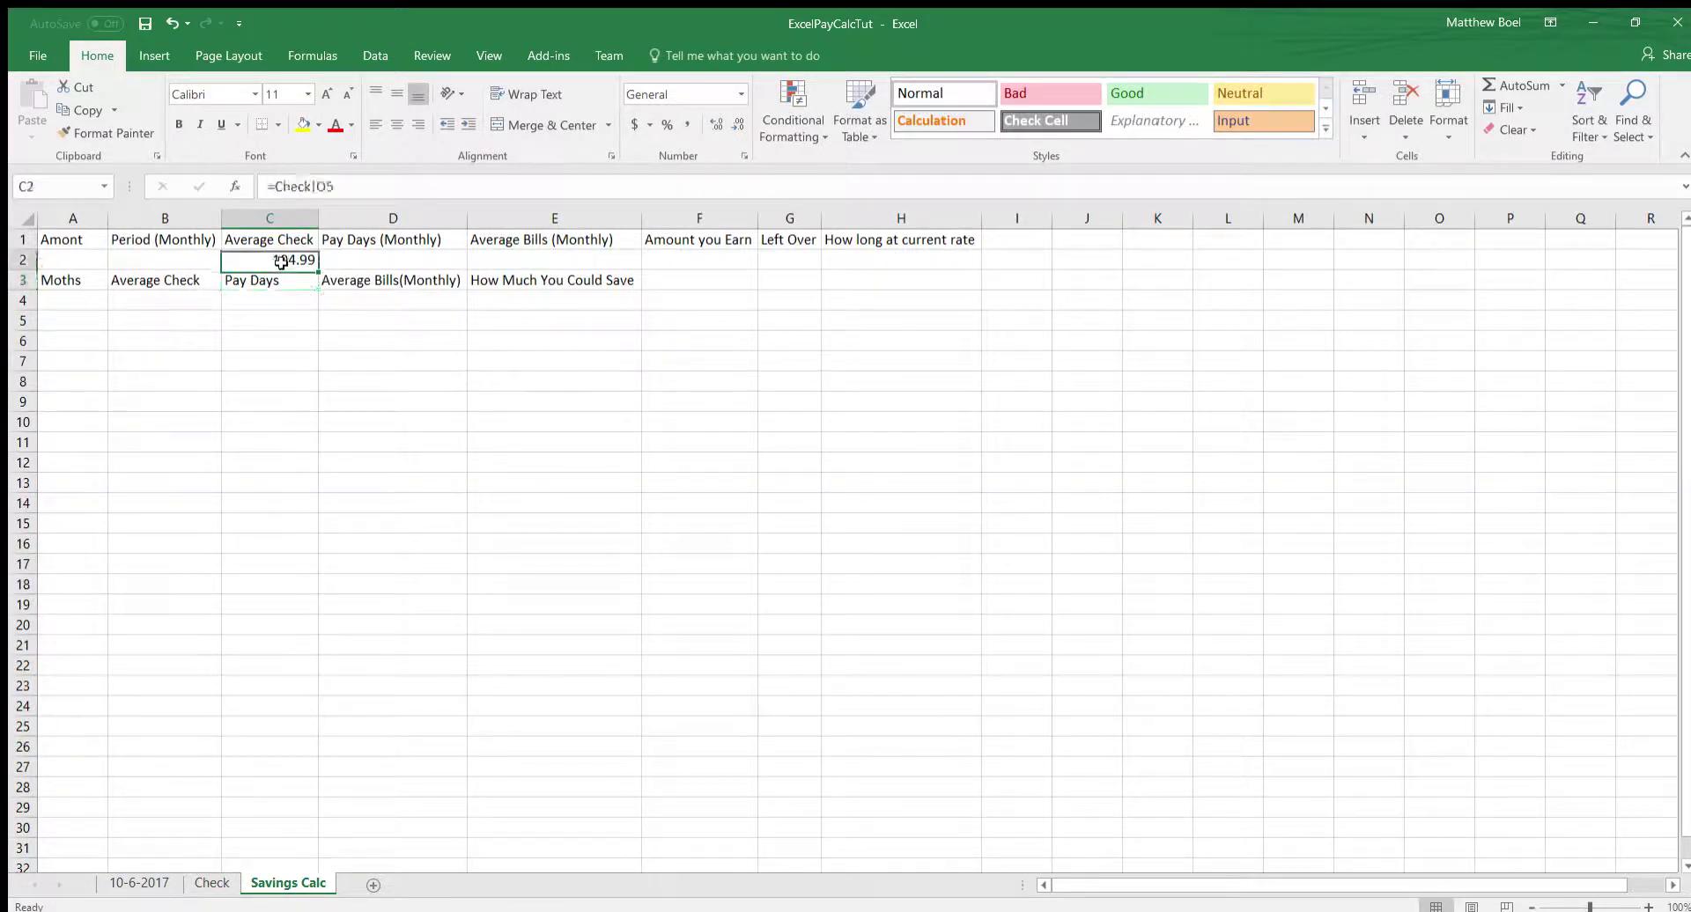
Step: Link B4 under the lower Average Check heading to the average check value with the formula =C2
{"action": "left_click", "coordinate": [198, 297]}
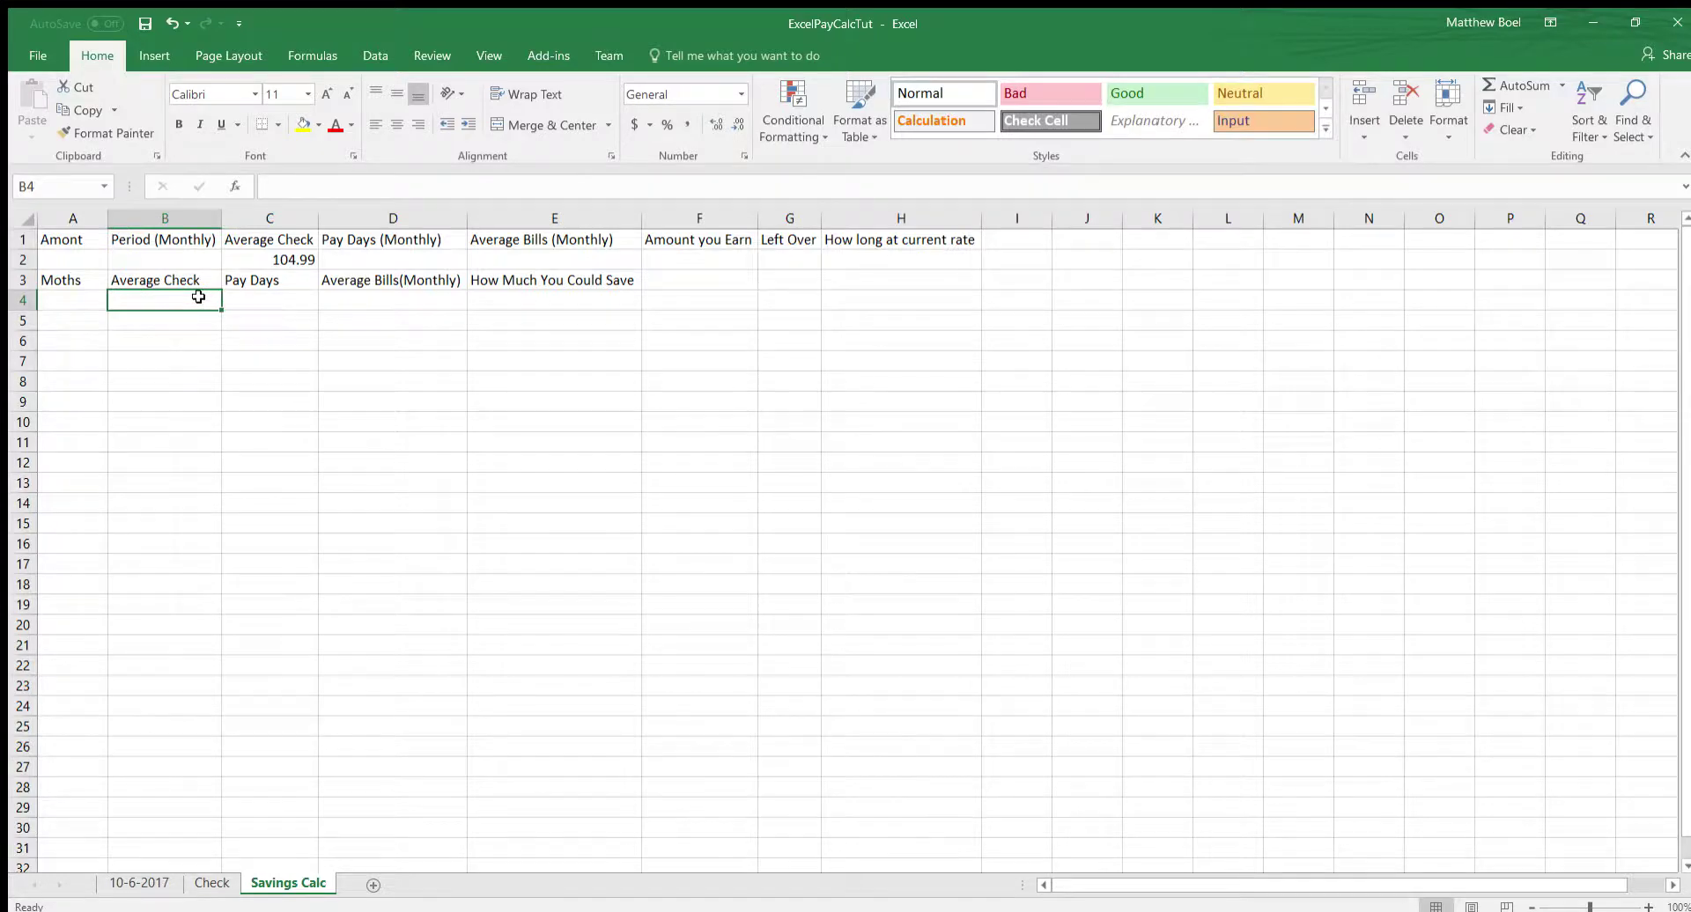
{"action": "type", "text": "=C4"}
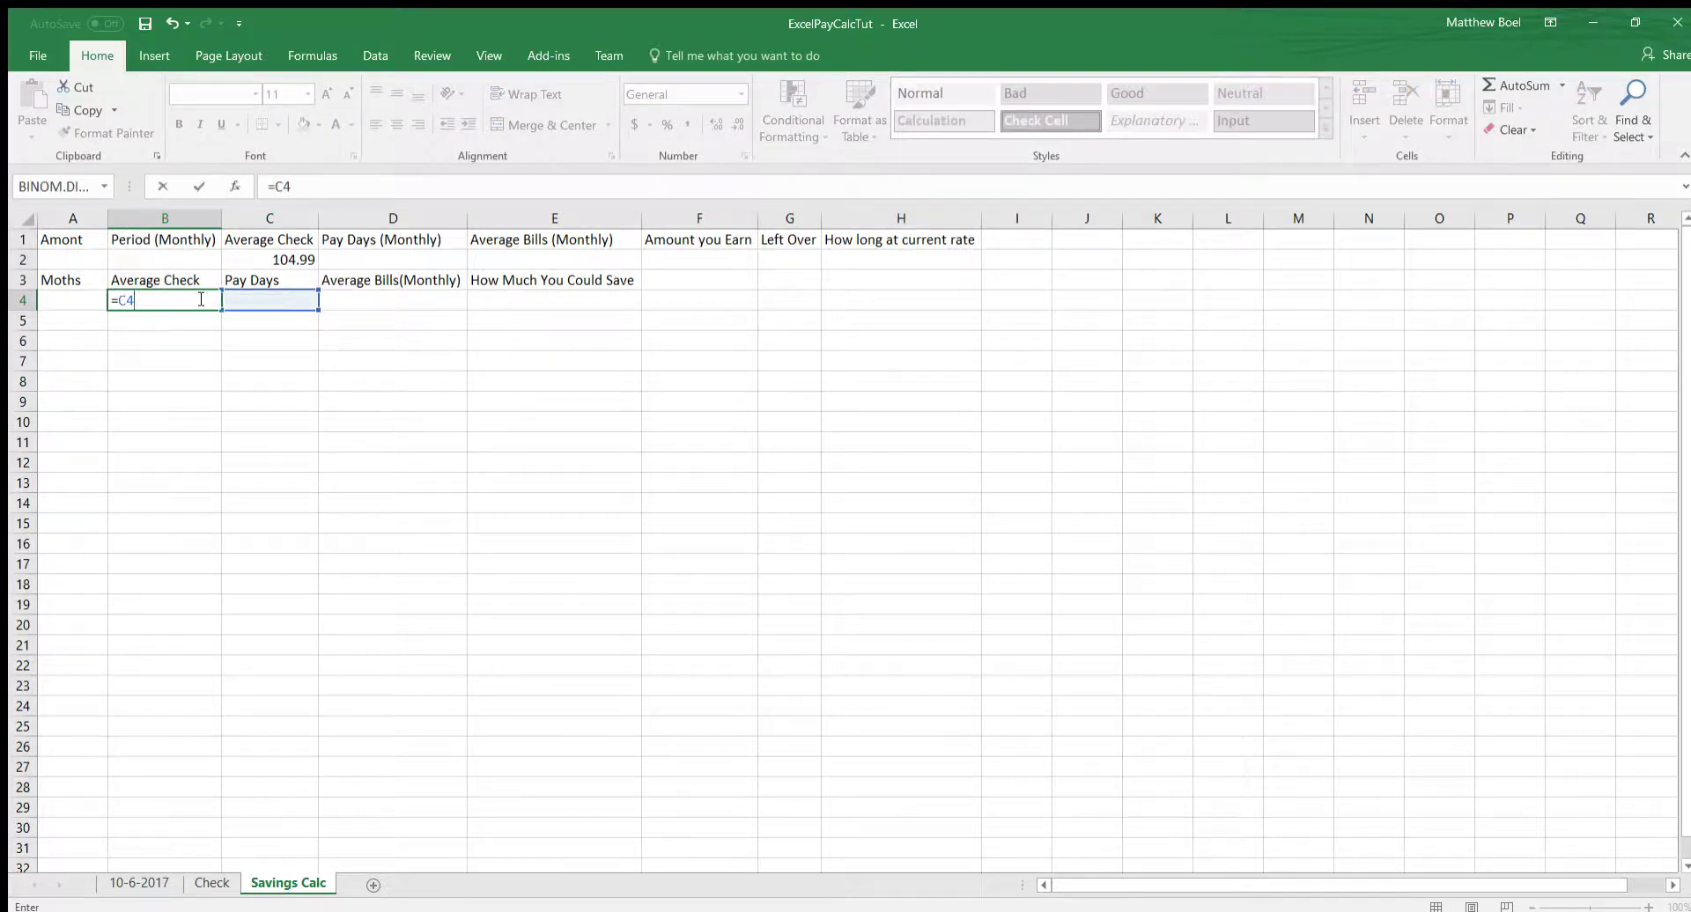
{"action": "key", "text": "BackSpace"}
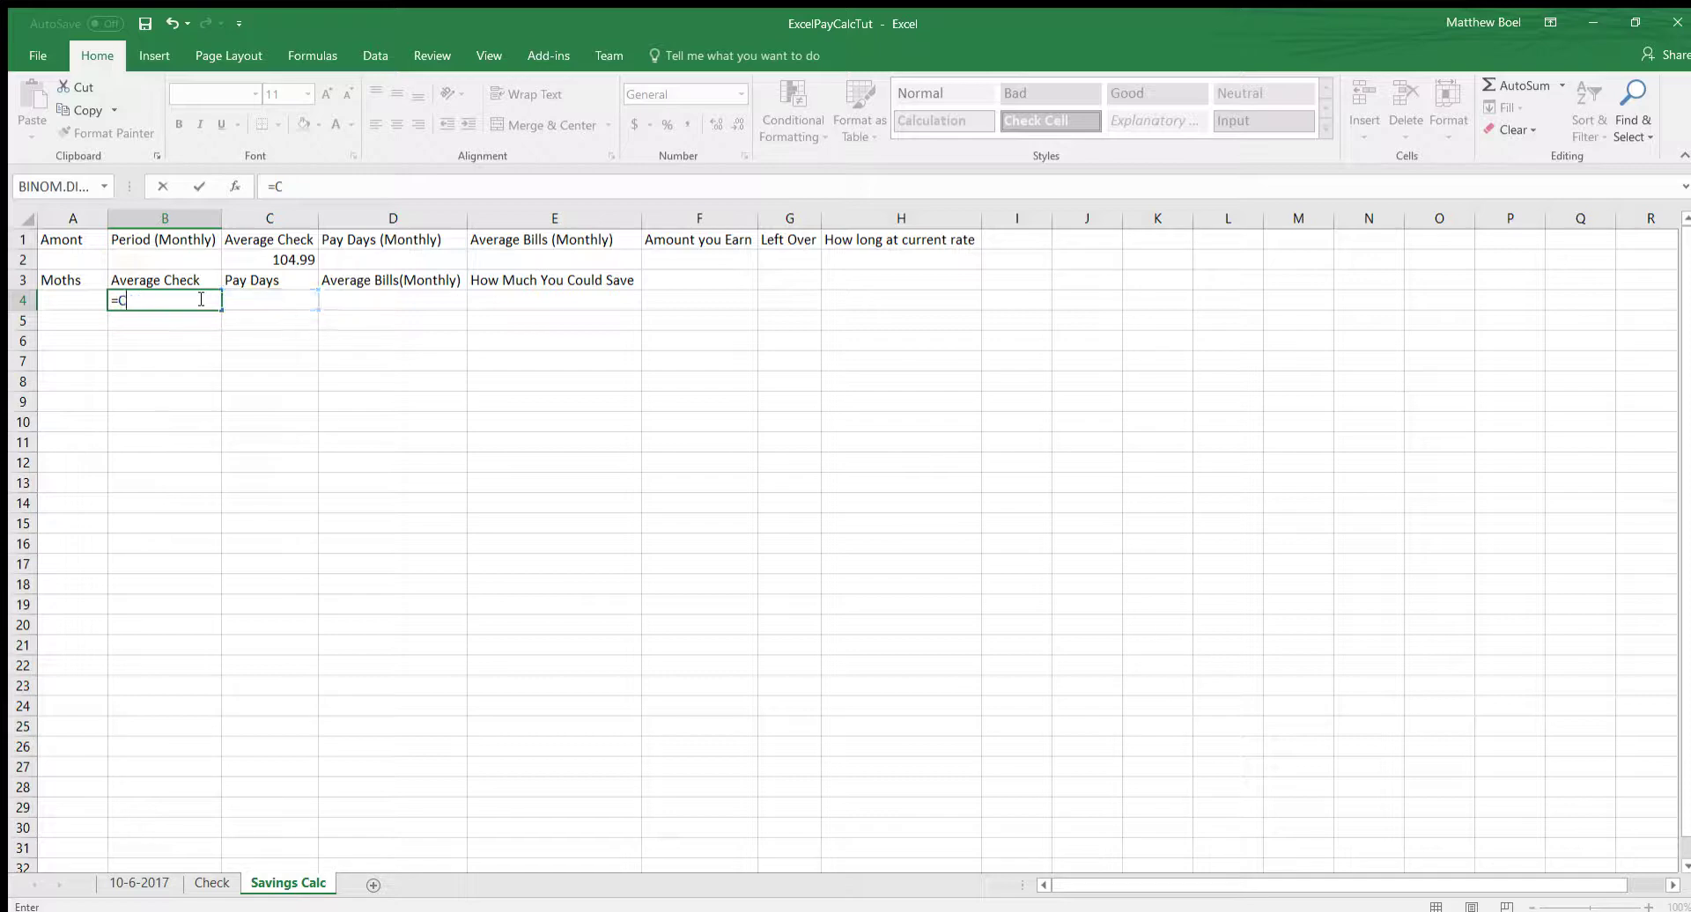
{"action": "type", "text": "2"}
{"action": "key", "text": "Return"}
Step: Re-enter the formula =C2 in B4 under the lower Average Check heading
{"action": "left_click", "coordinate": [167, 299]}
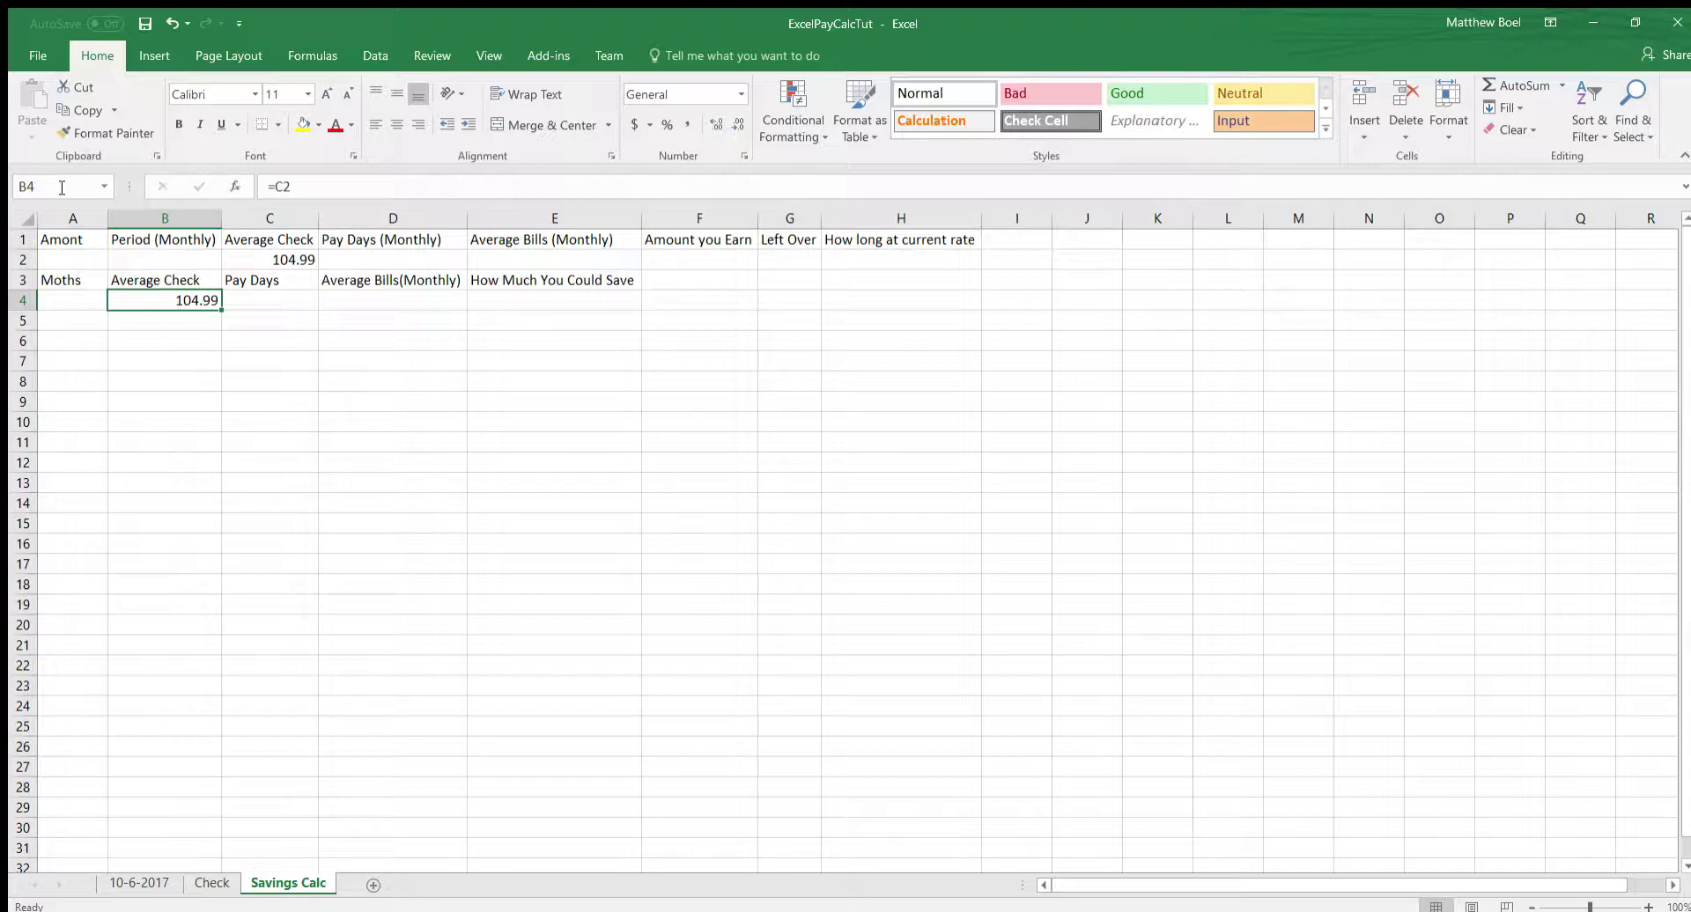
{"action": "type", "text": "e"}
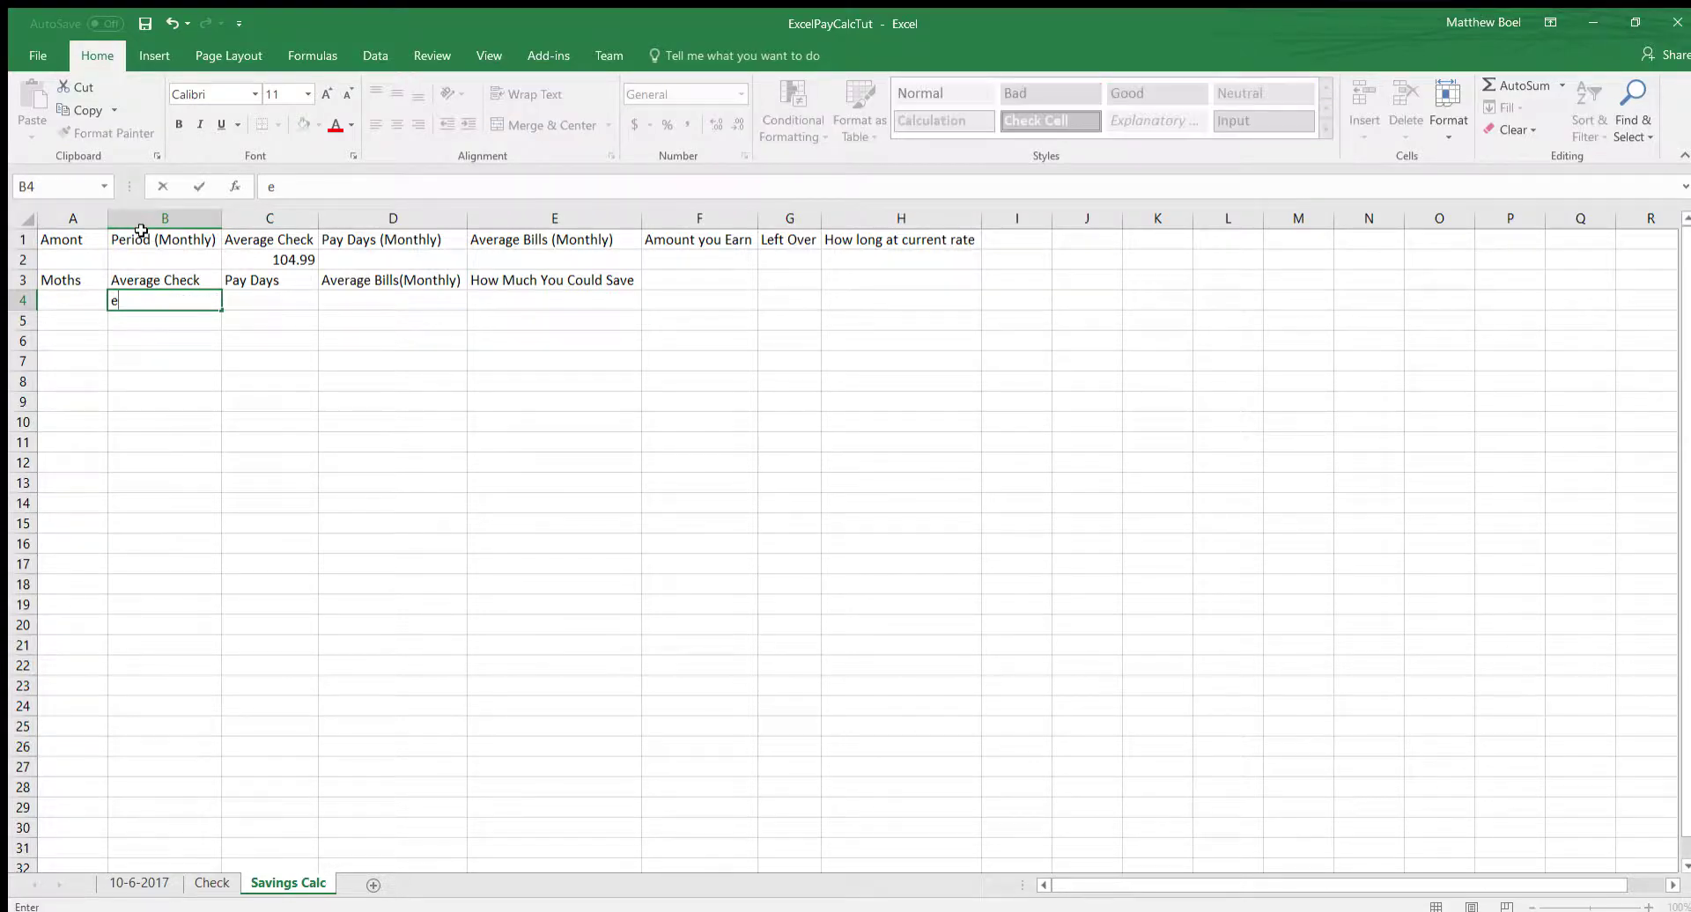
{"action": "key", "text": "BackSpace"}
{"action": "type", "text": "=C2"}
{"action": "left_click", "coordinate": [170, 326]}
{"action": "key", "text": "ctrl+z"}
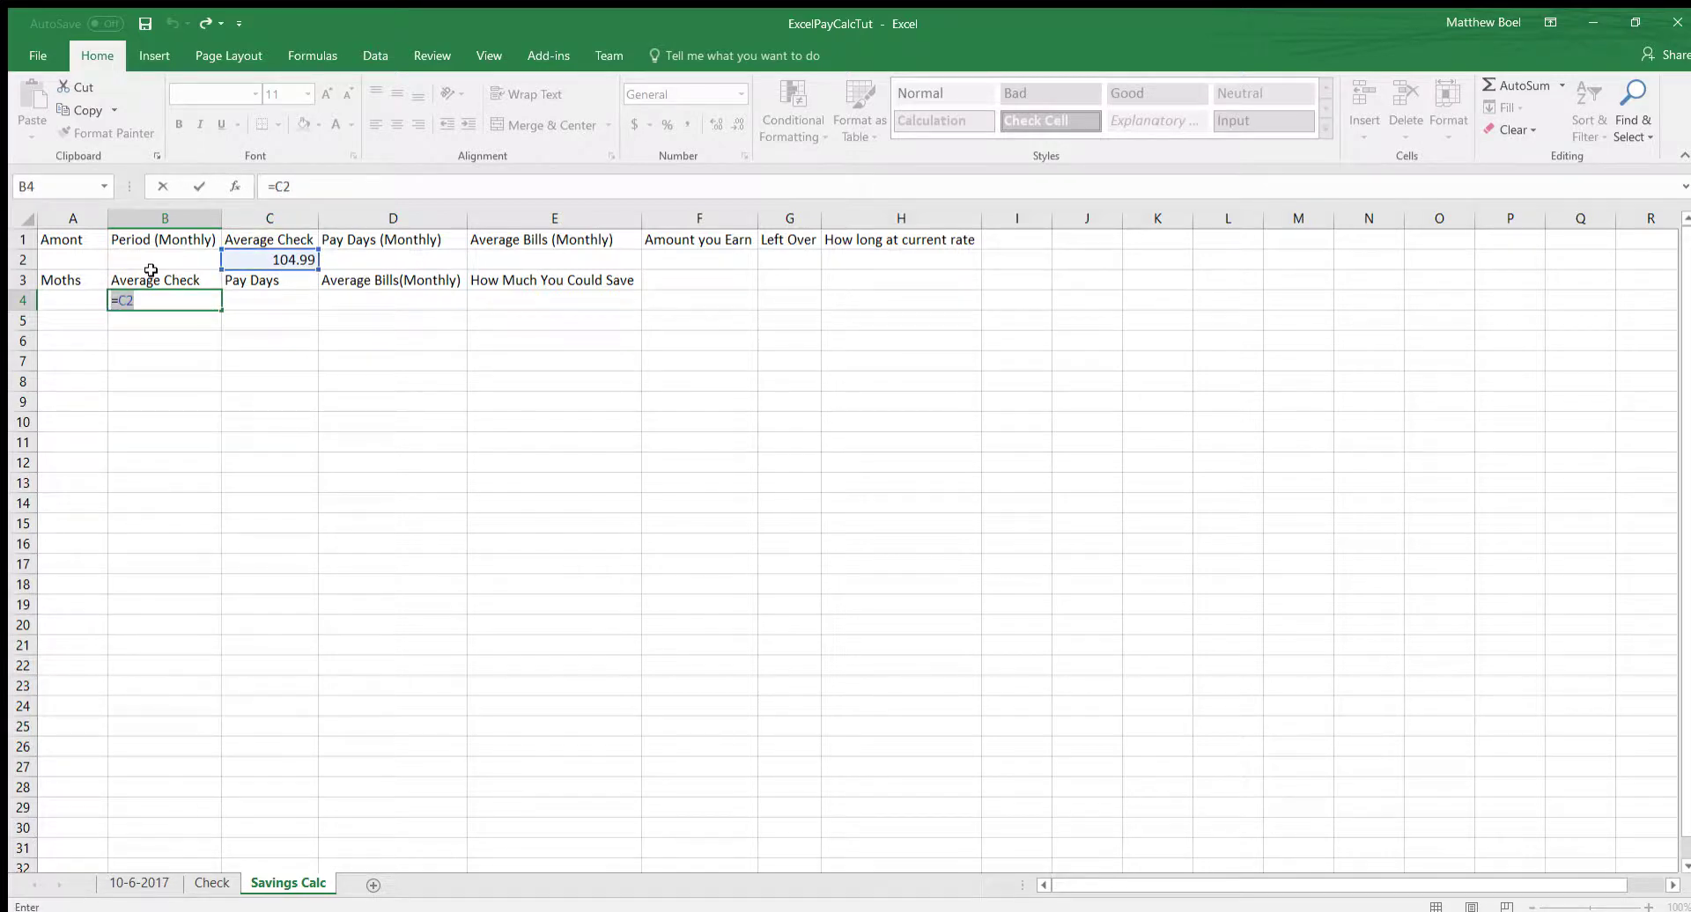
{"action": "key", "text": "Return"}
Step: Calculate Amount you Earn in F2 with the formula =B2*C2*D2-E2
{"action": "left_click", "coordinate": [134, 262]}
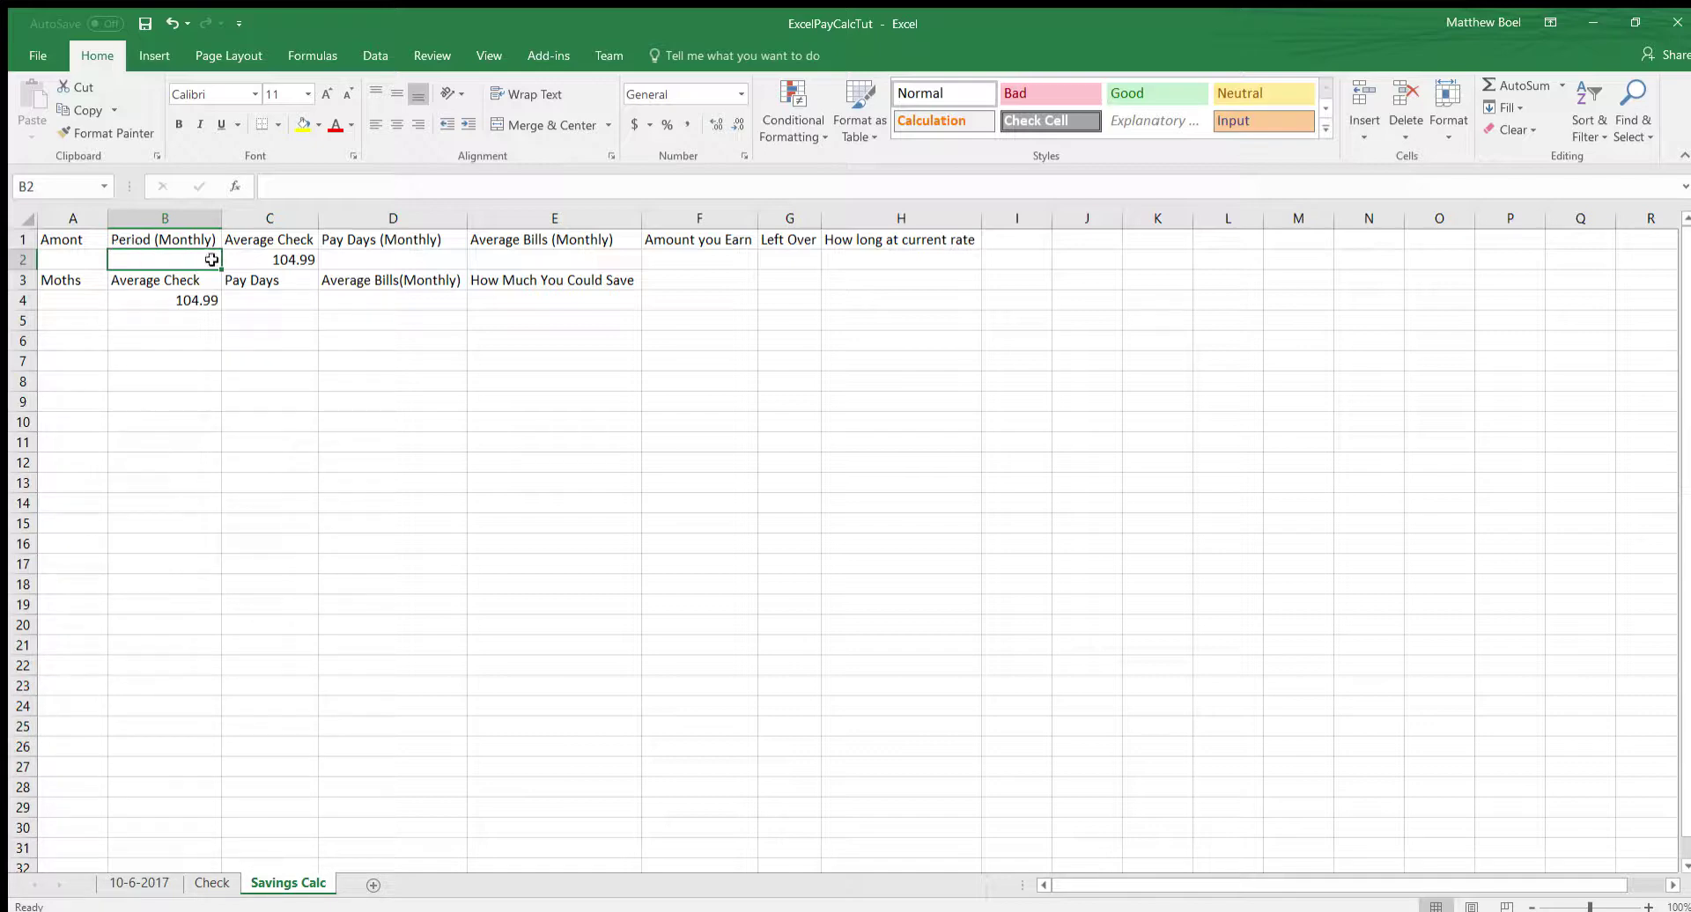
{"action": "left_click", "coordinate": [475, 260]}
{"action": "left_click", "coordinate": [646, 260]}
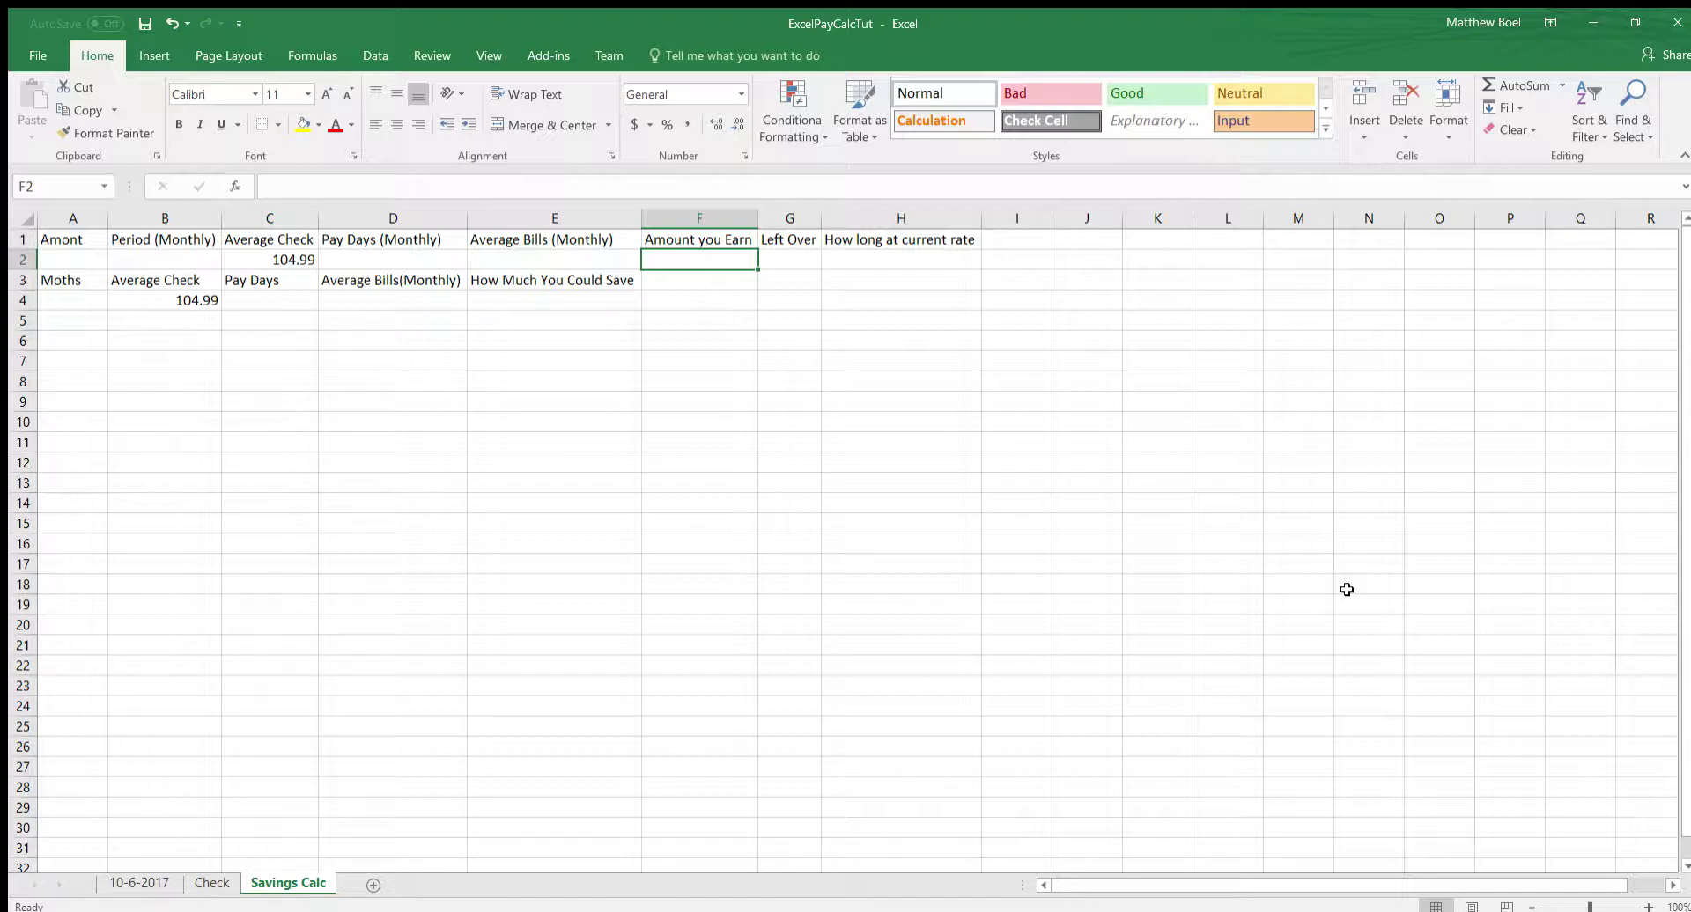
{"action": "type", "text": "="}
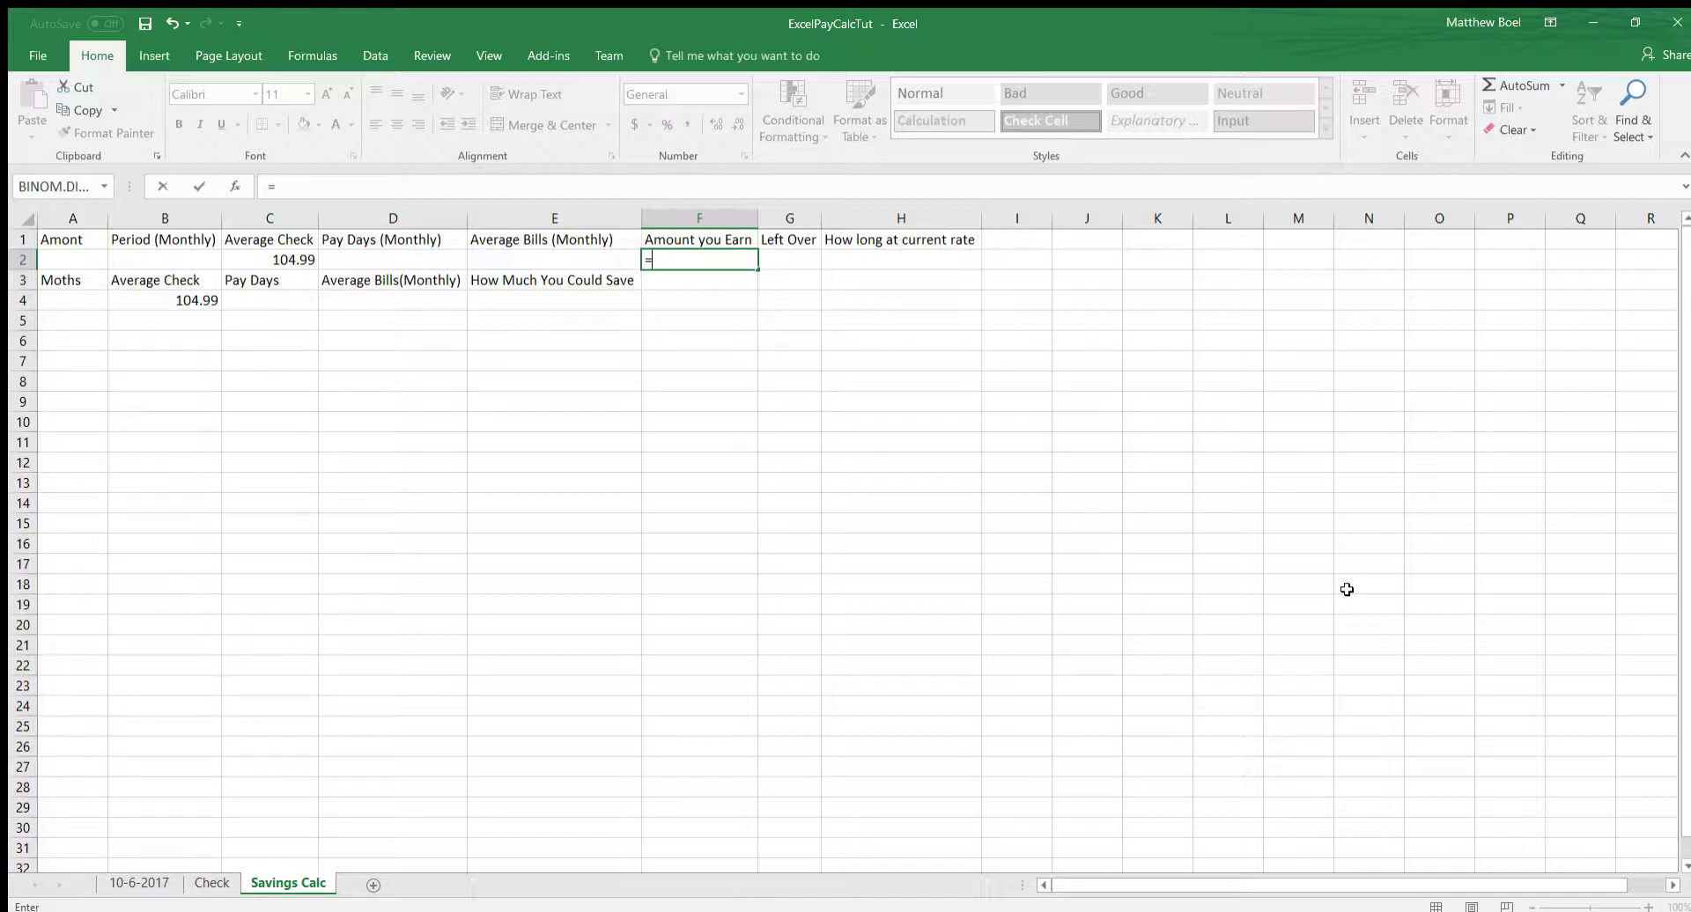
{"action": "type", "text": "b2"}
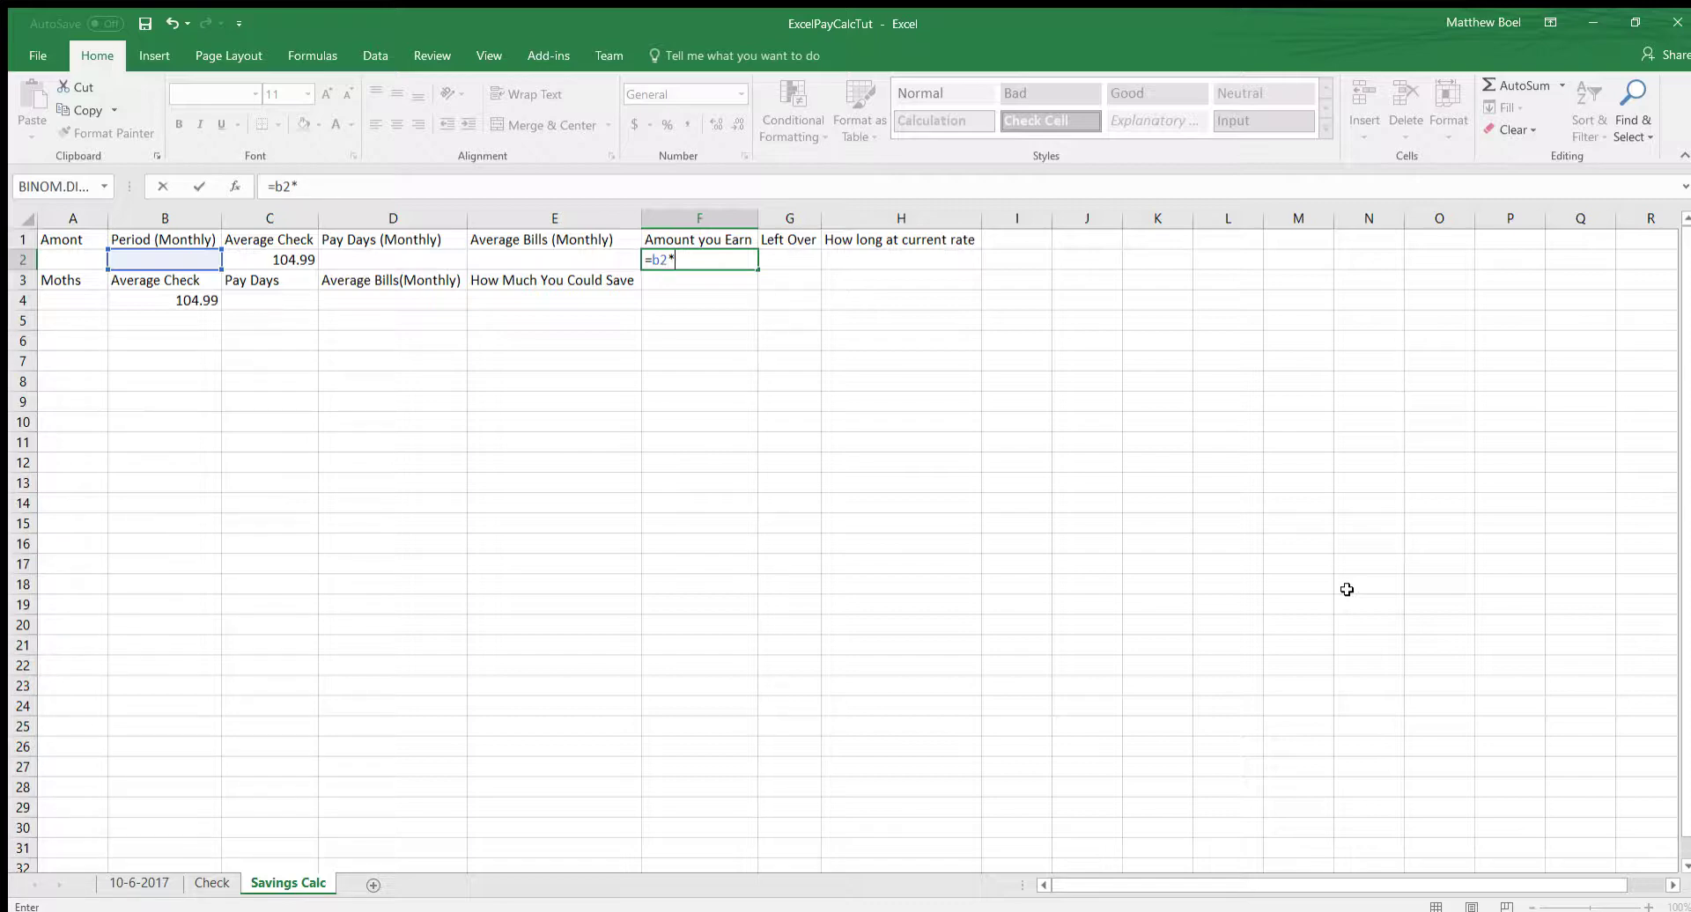
{"action": "type", "text": "*c2*d2"}
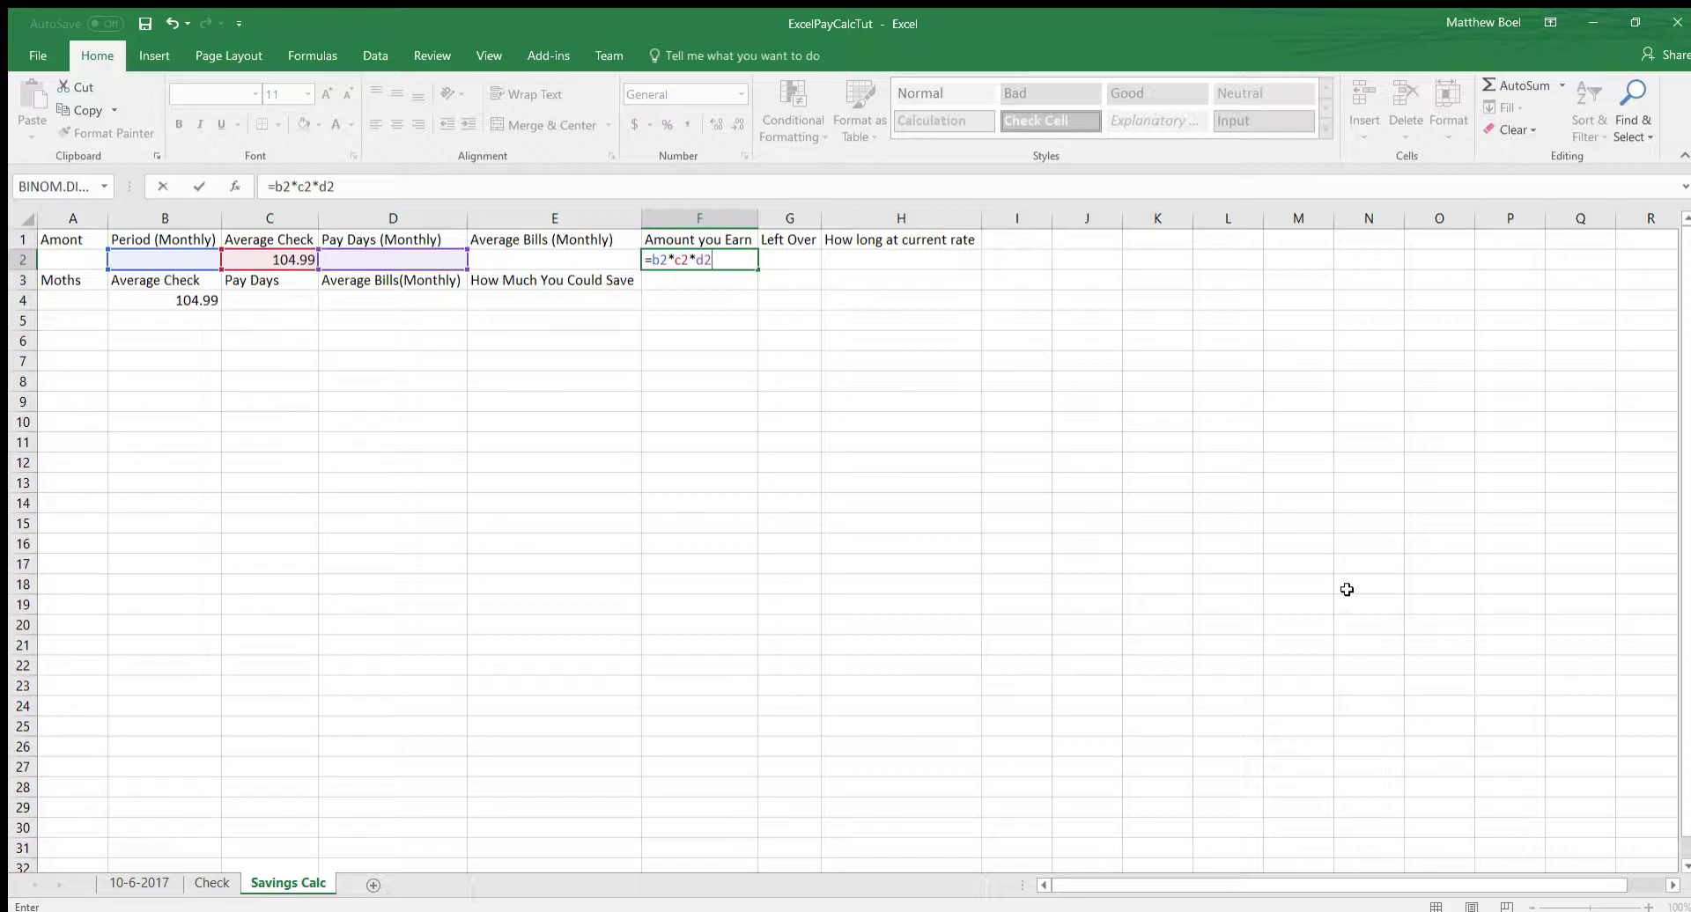
{"action": "type", "text": "-E2"}
{"action": "key", "text": "Return"}
{"action": "key", "text": "Up"}
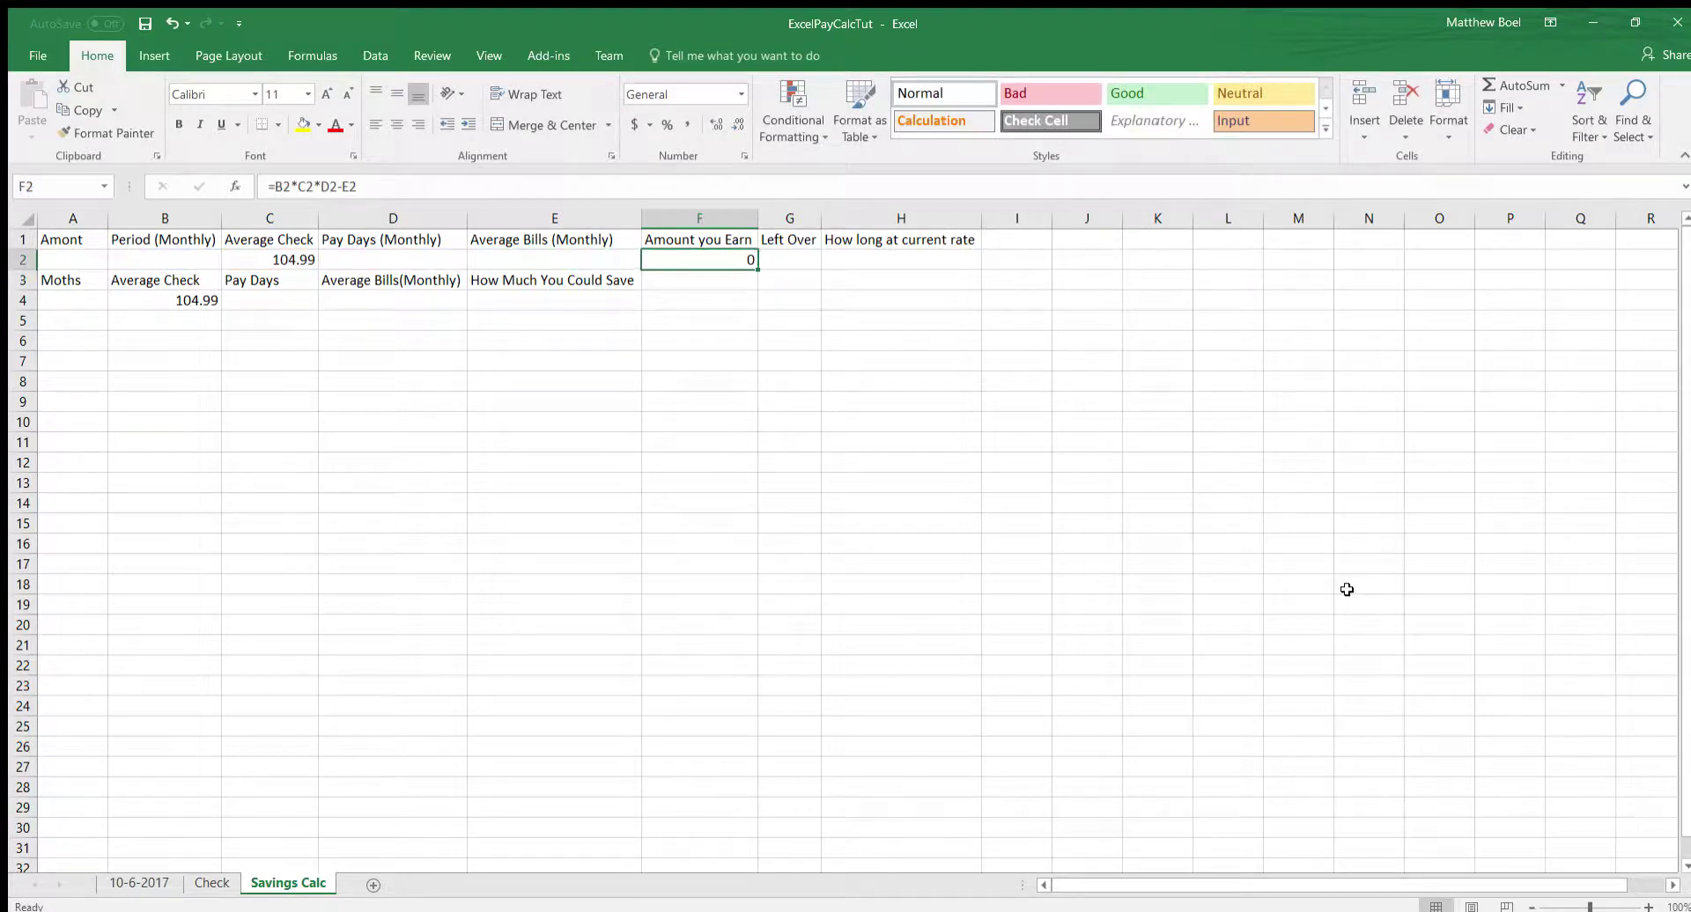
Step: Enter a period of 12 months in B2 under Period (Monthly)
{"action": "key", "text": "Left"}
{"action": "key", "text": "Left"}
{"action": "key", "text": "Left"}
{"action": "key", "text": "Left"}
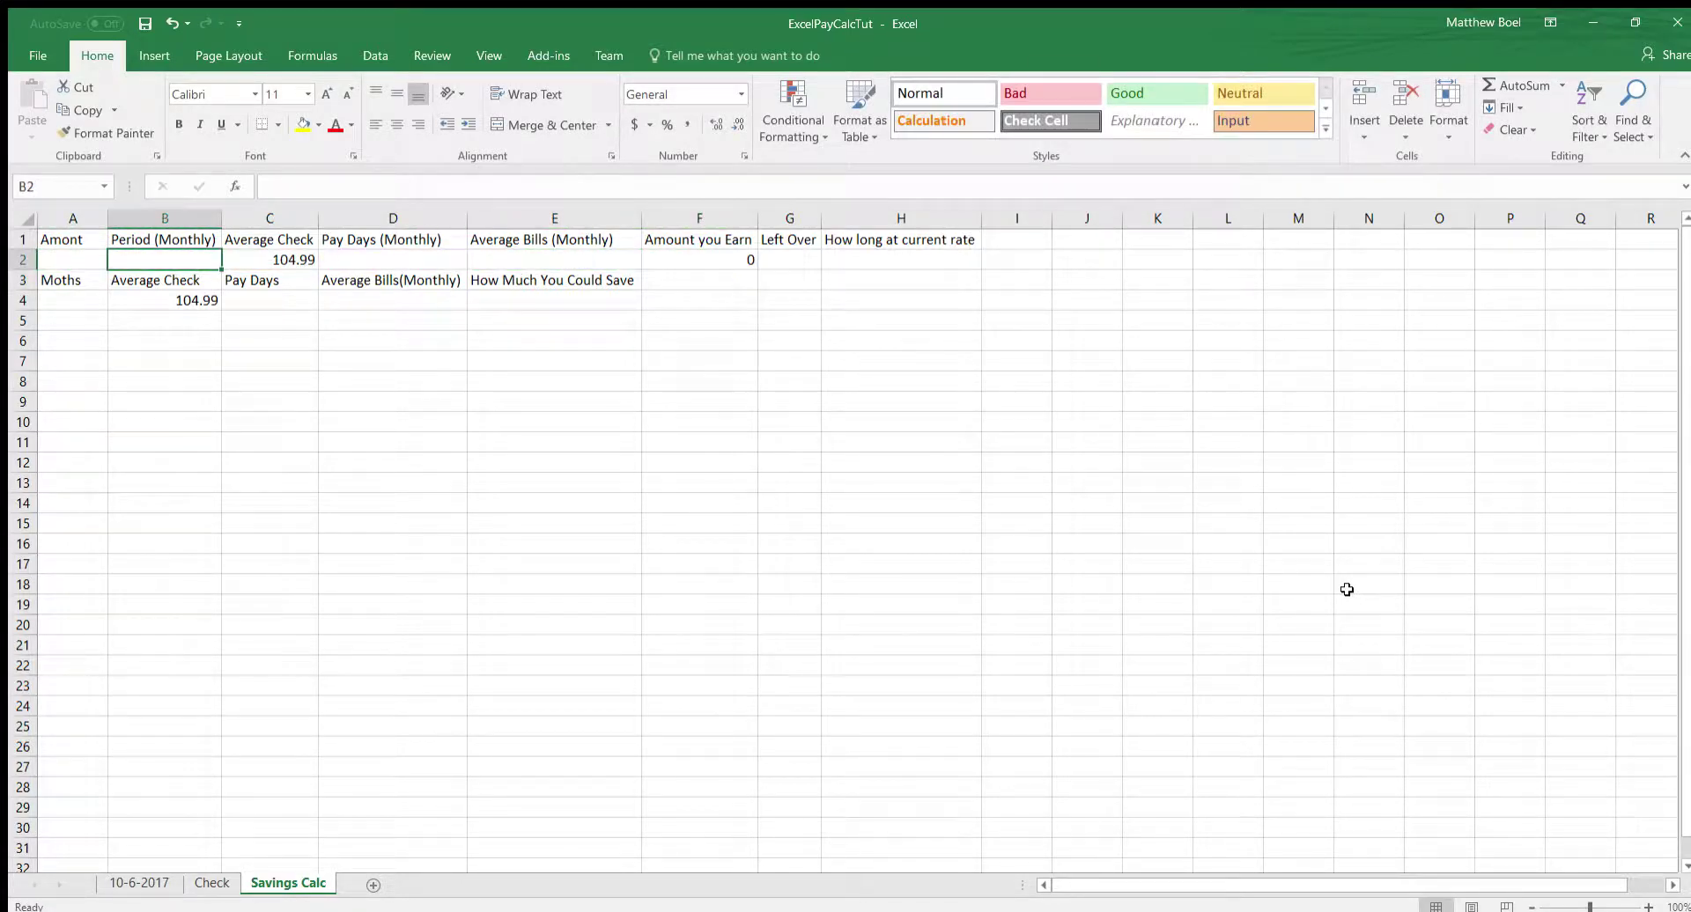
{"action": "type", "text": "12"}
{"action": "key", "text": "Return"}
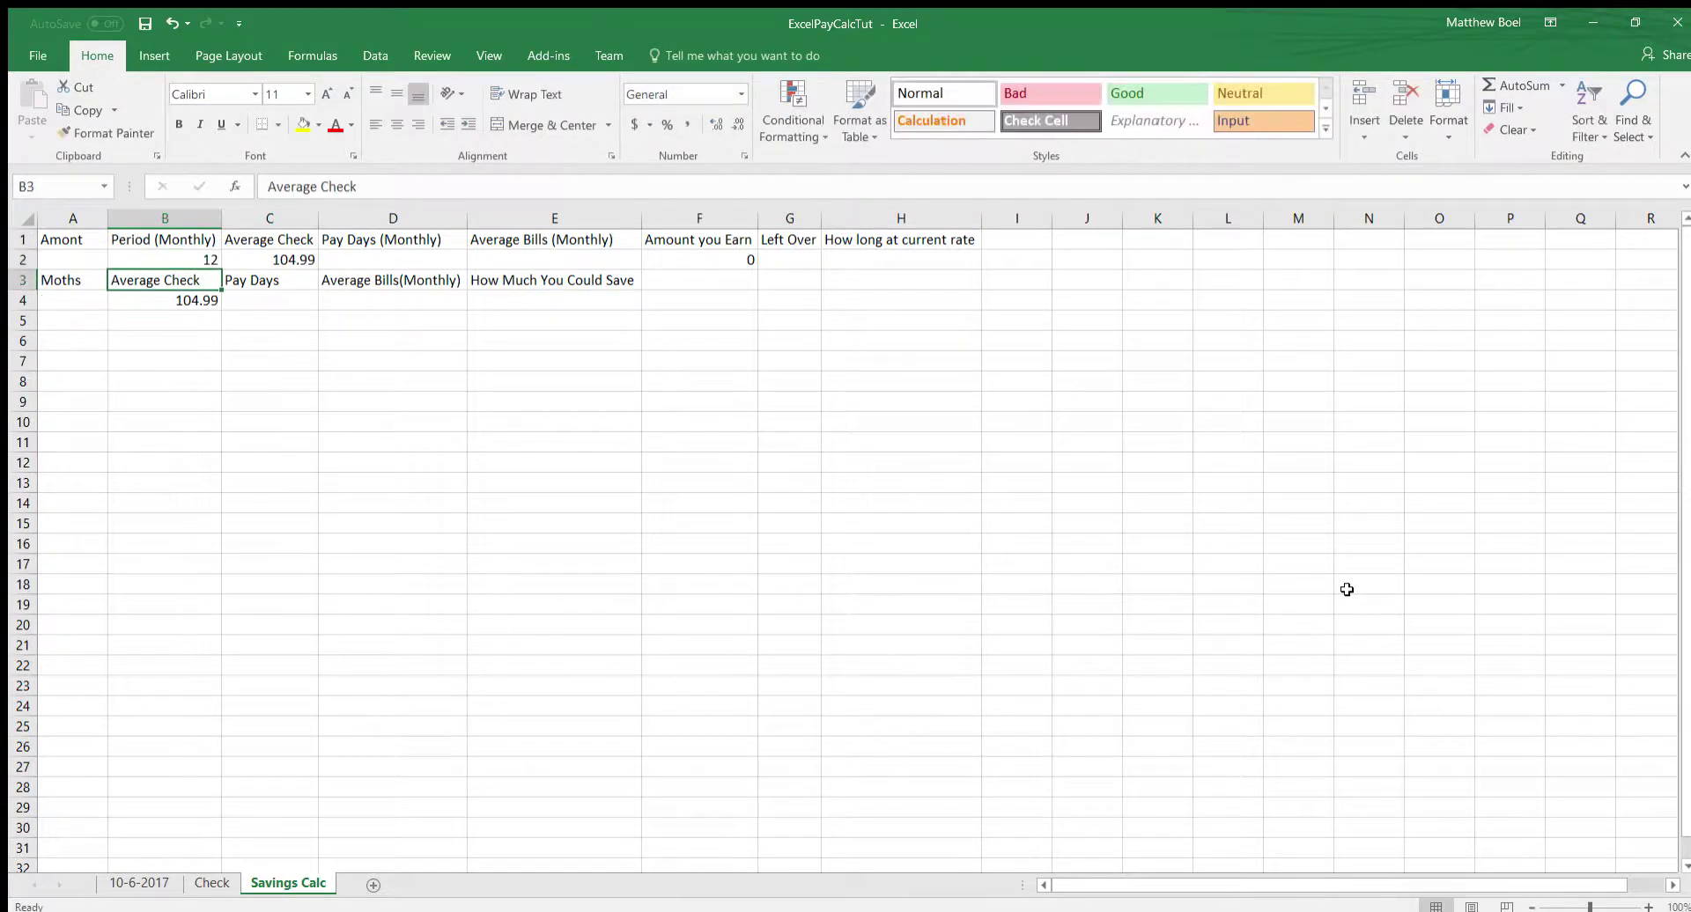
Step: Enter 2 in D2 under Pay Days (Monthly) and 100 in E2 under Average Bills (Monthly)
{"action": "key", "text": "Right"}
{"action": "key", "text": "Up"}
{"action": "key", "text": "Right"}
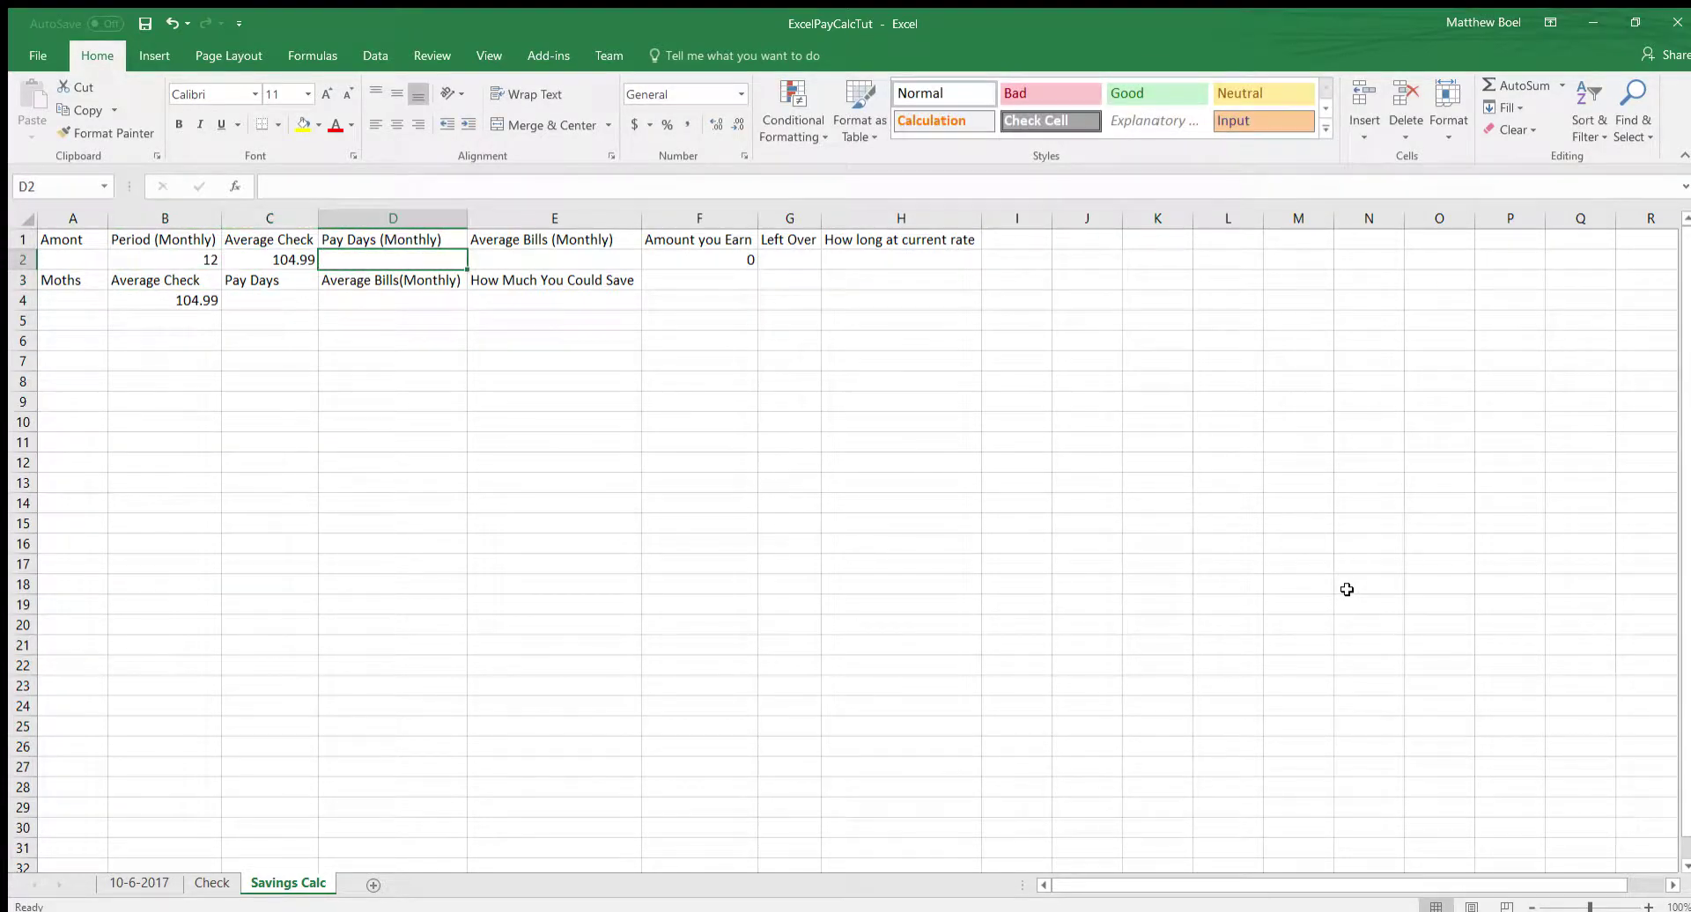
{"action": "type", "text": "2"}
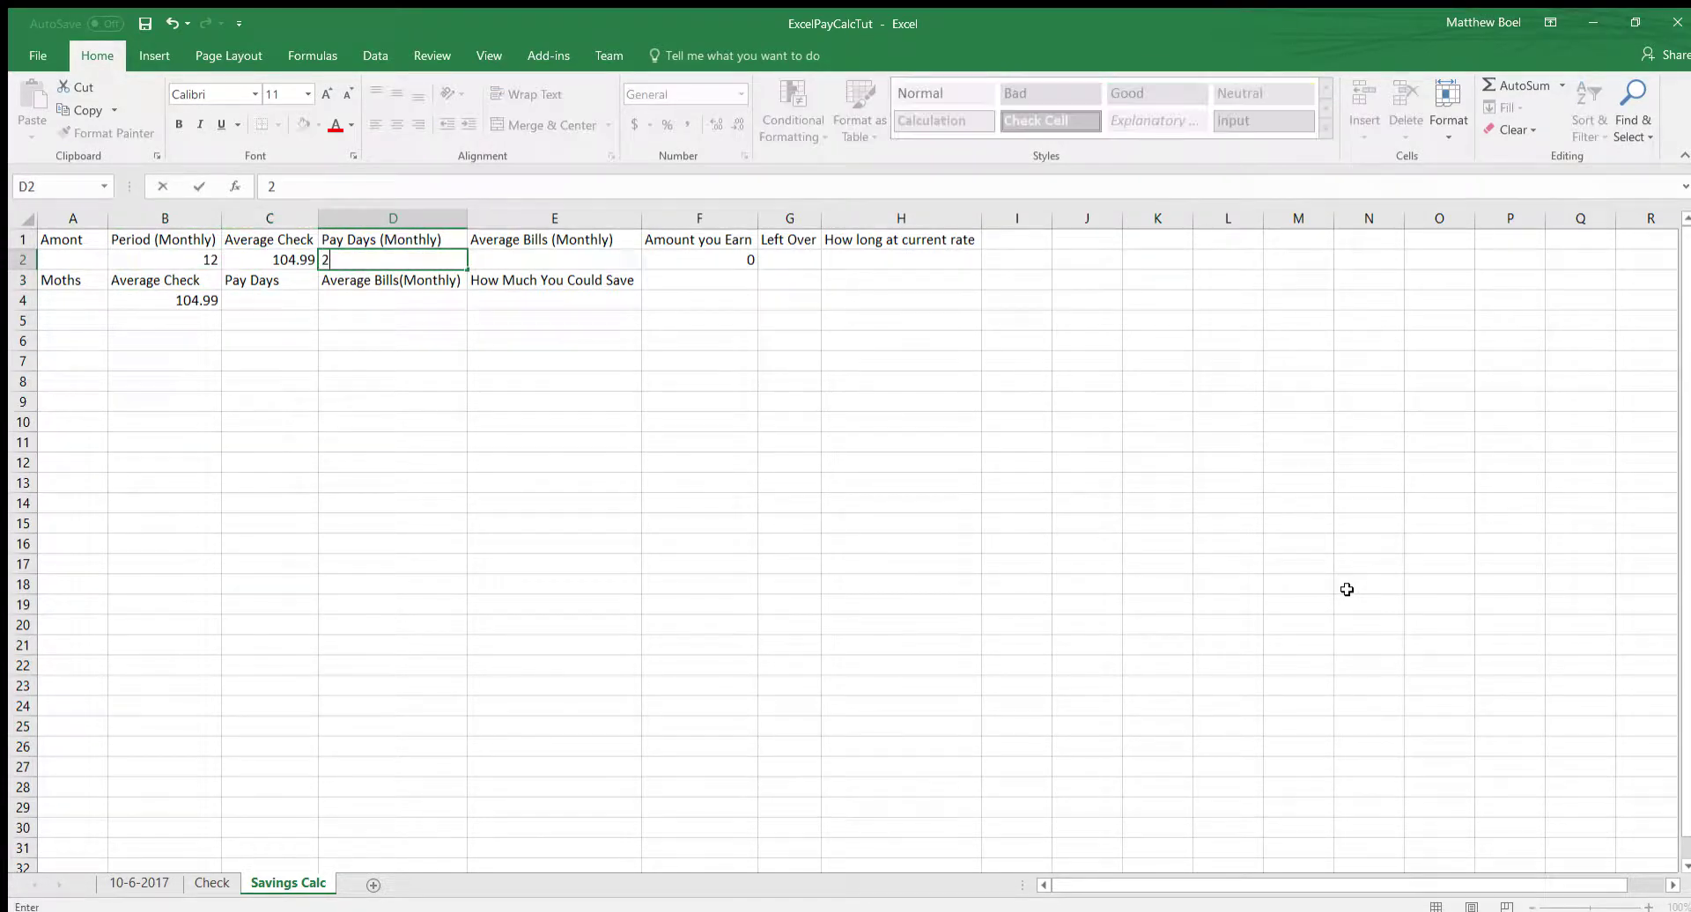
{"action": "key", "text": "Right"}
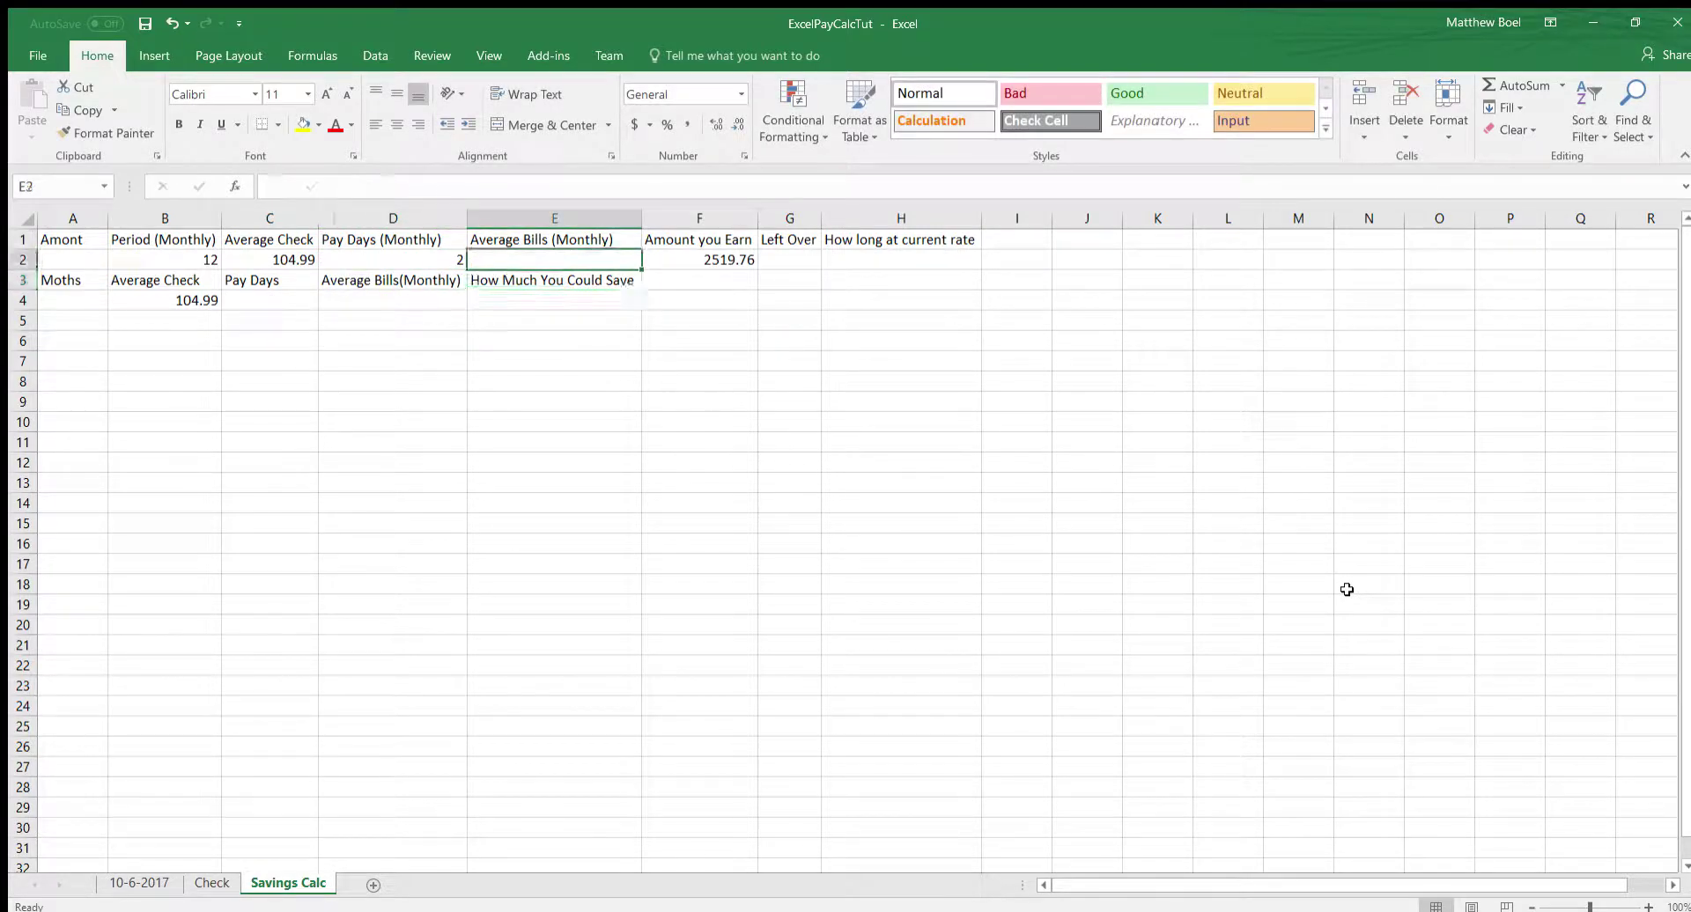
{"action": "type", "text": "100"}
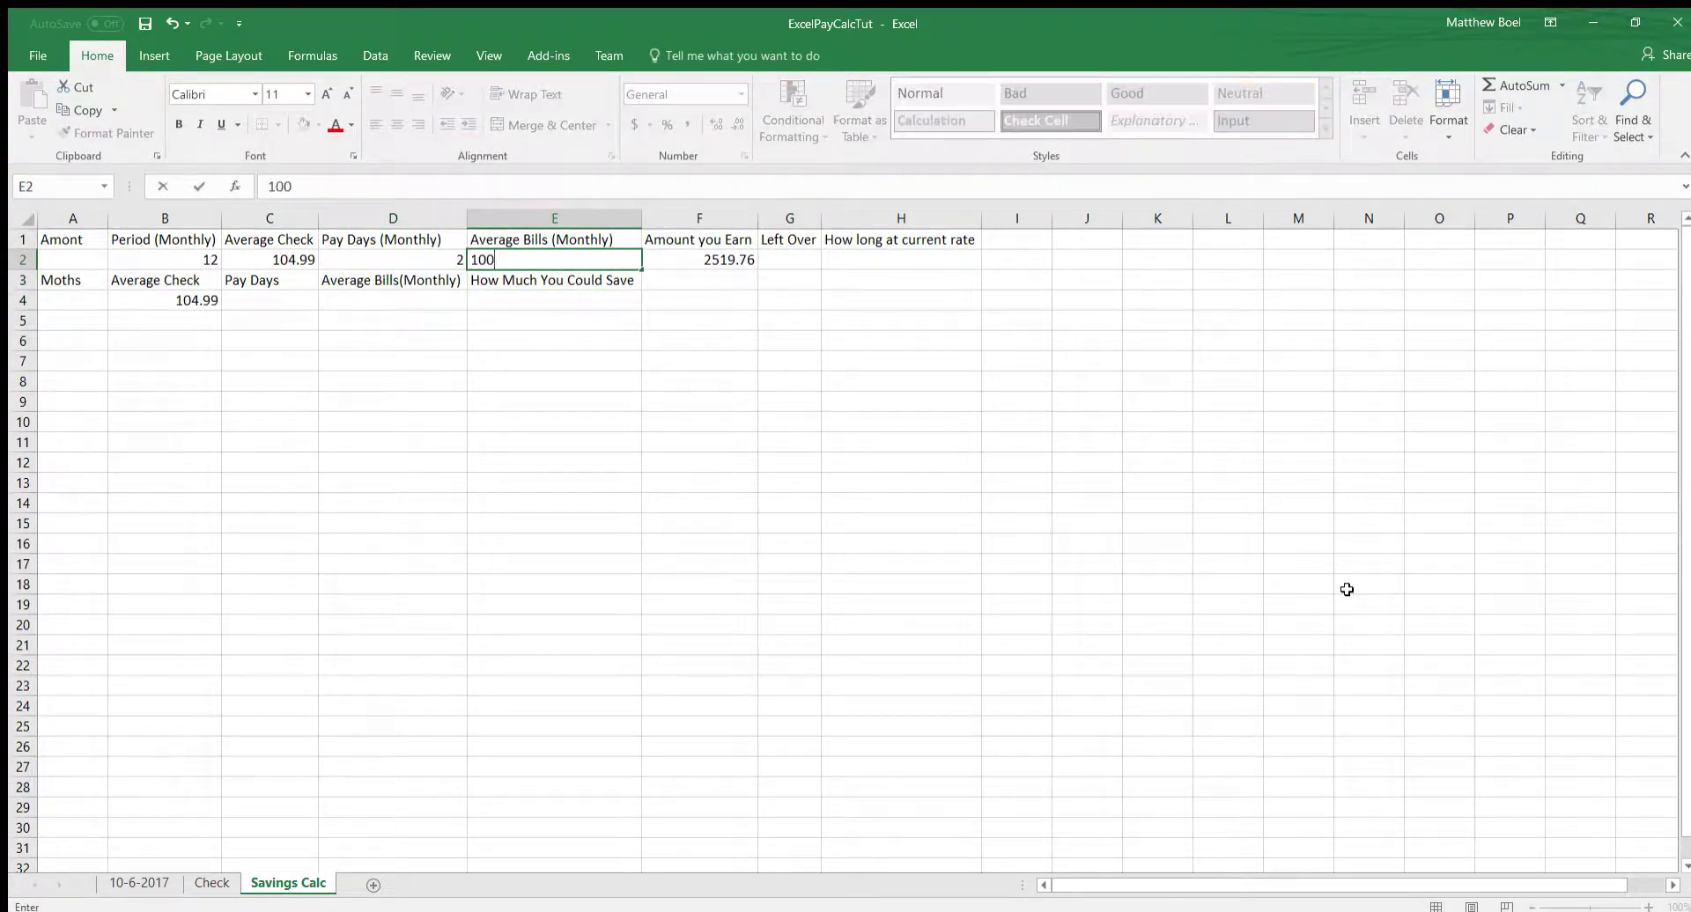
{"action": "key", "text": "Return"}
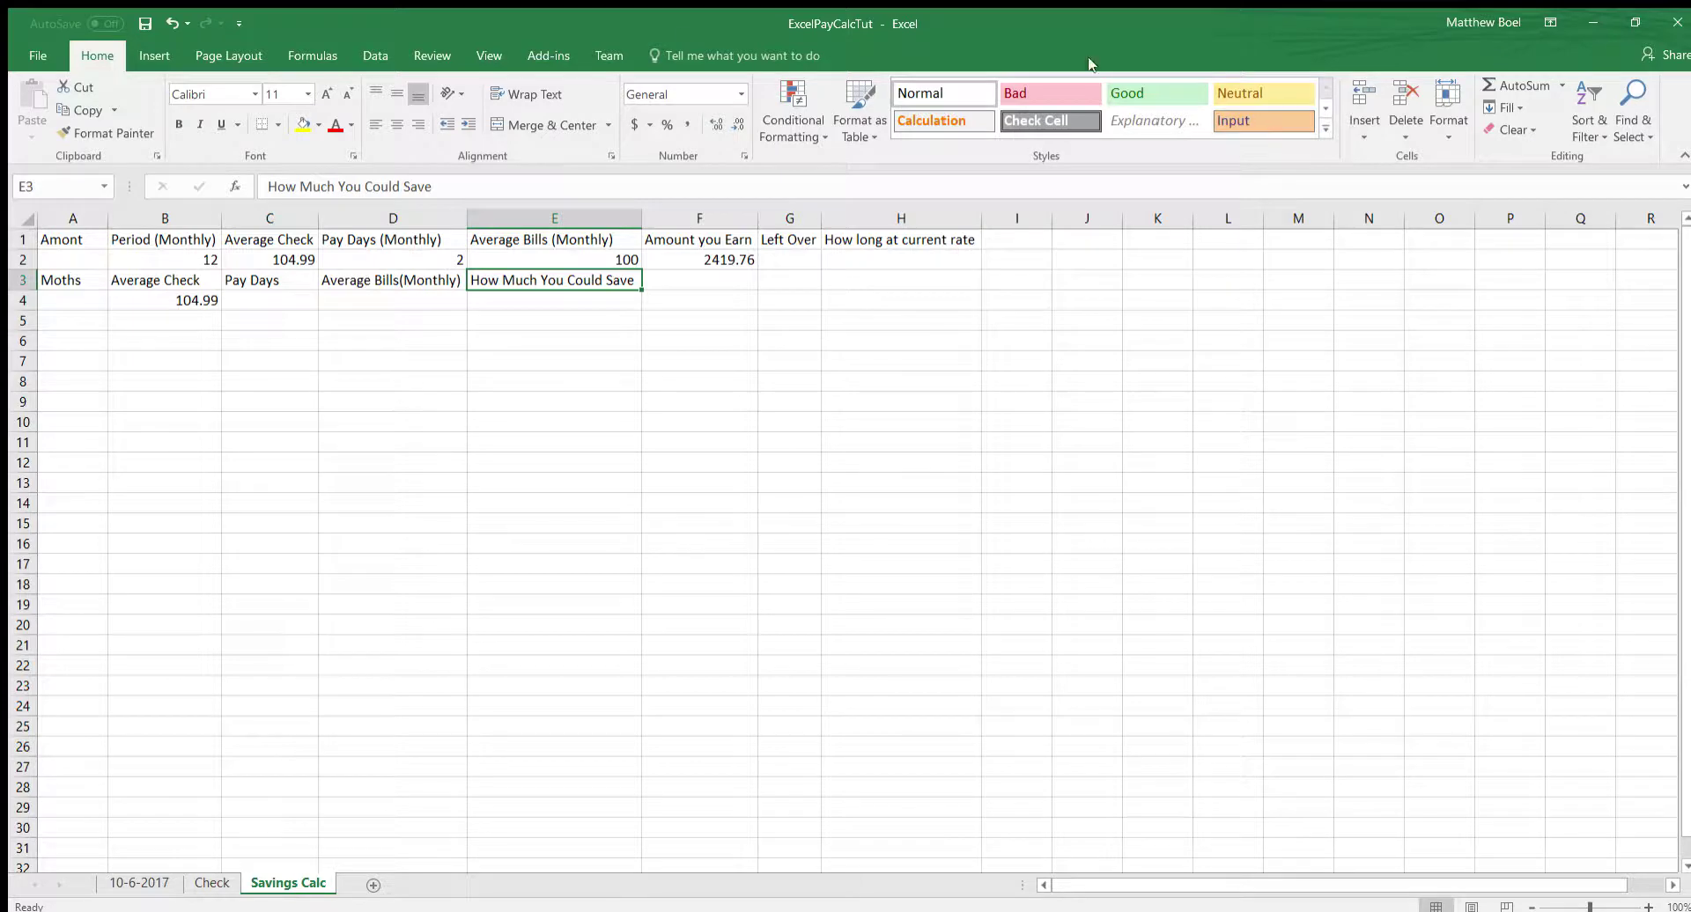
Step: Change the Amount you Earn formula in F2 to =B2*C2*D2-(E2*B2) so the bills are multiplied by the period
{"action": "left_click", "coordinate": [689, 264]}
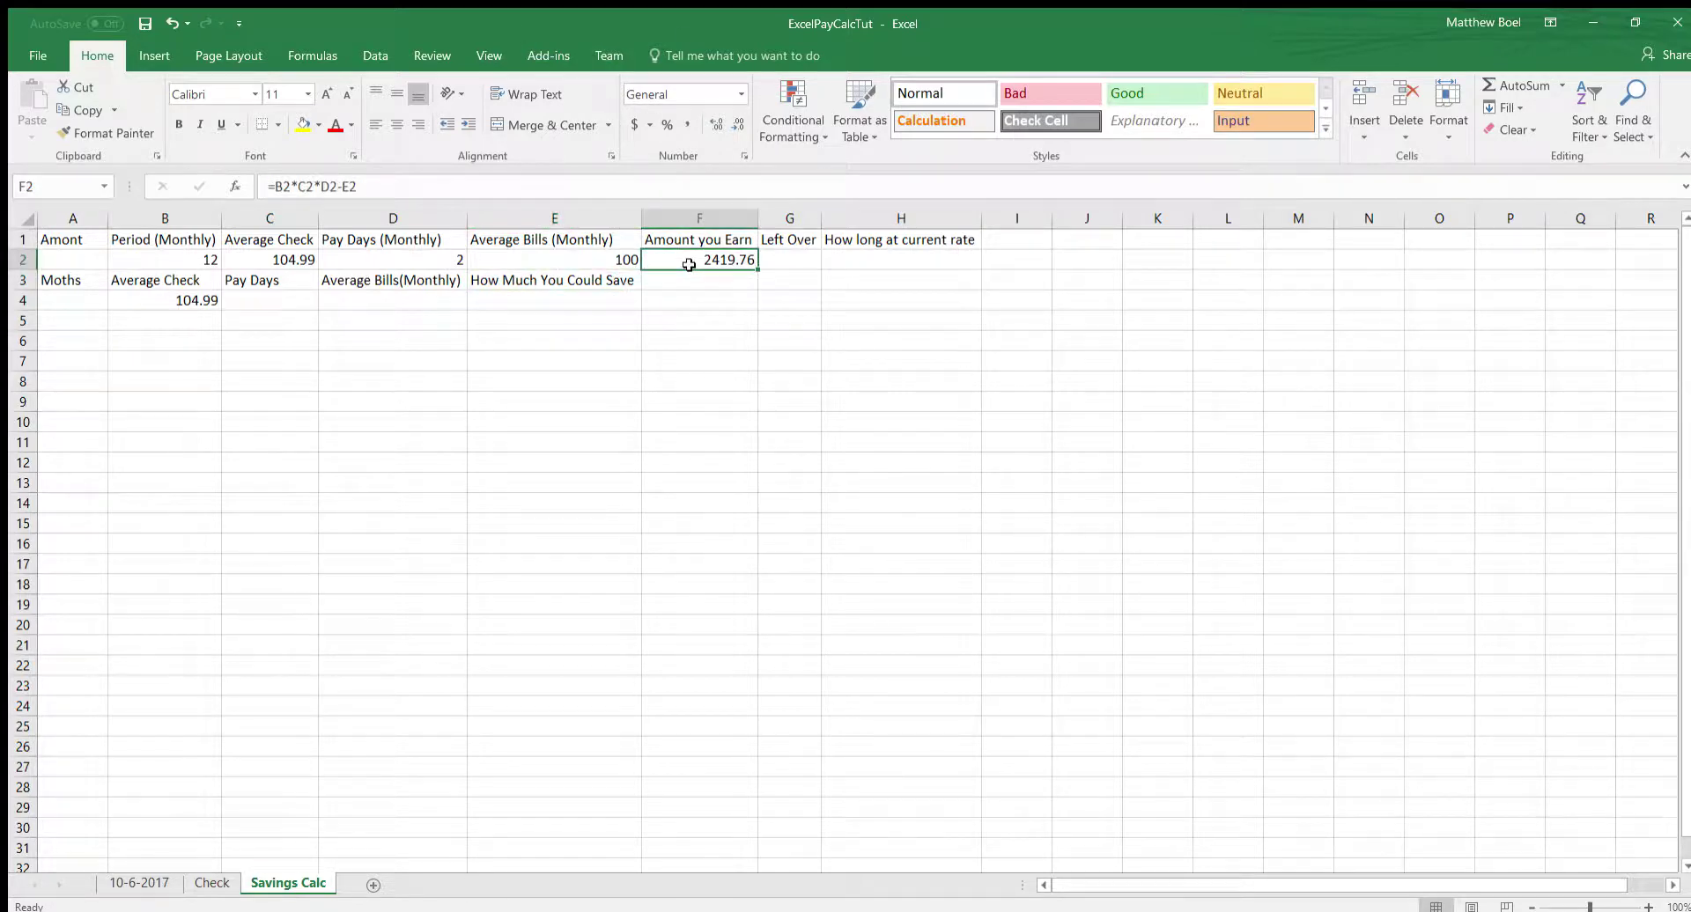
{"action": "double_click", "coordinate": [689, 264]}
{"action": "left_click", "coordinate": [742, 264]}
{"action": "type", "text": "(E2"}
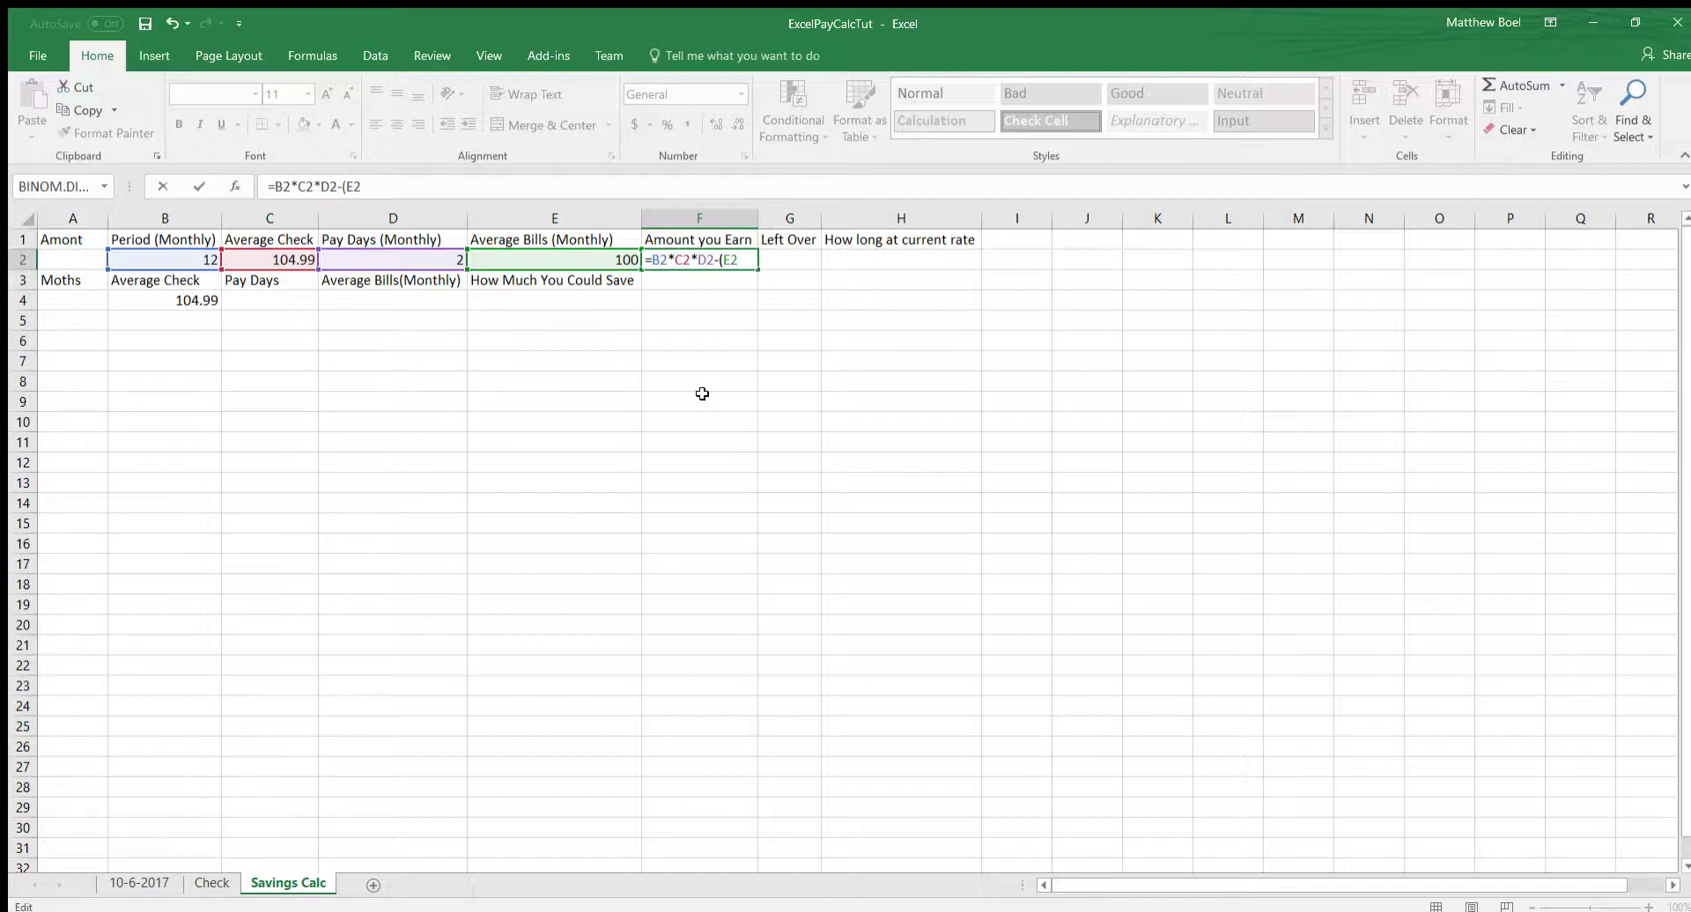
{"action": "type", "text": "*C"}
{"action": "key", "text": "BackSpace"}
{"action": "type", "text": "B2)"}
{"action": "key", "text": "Return"}
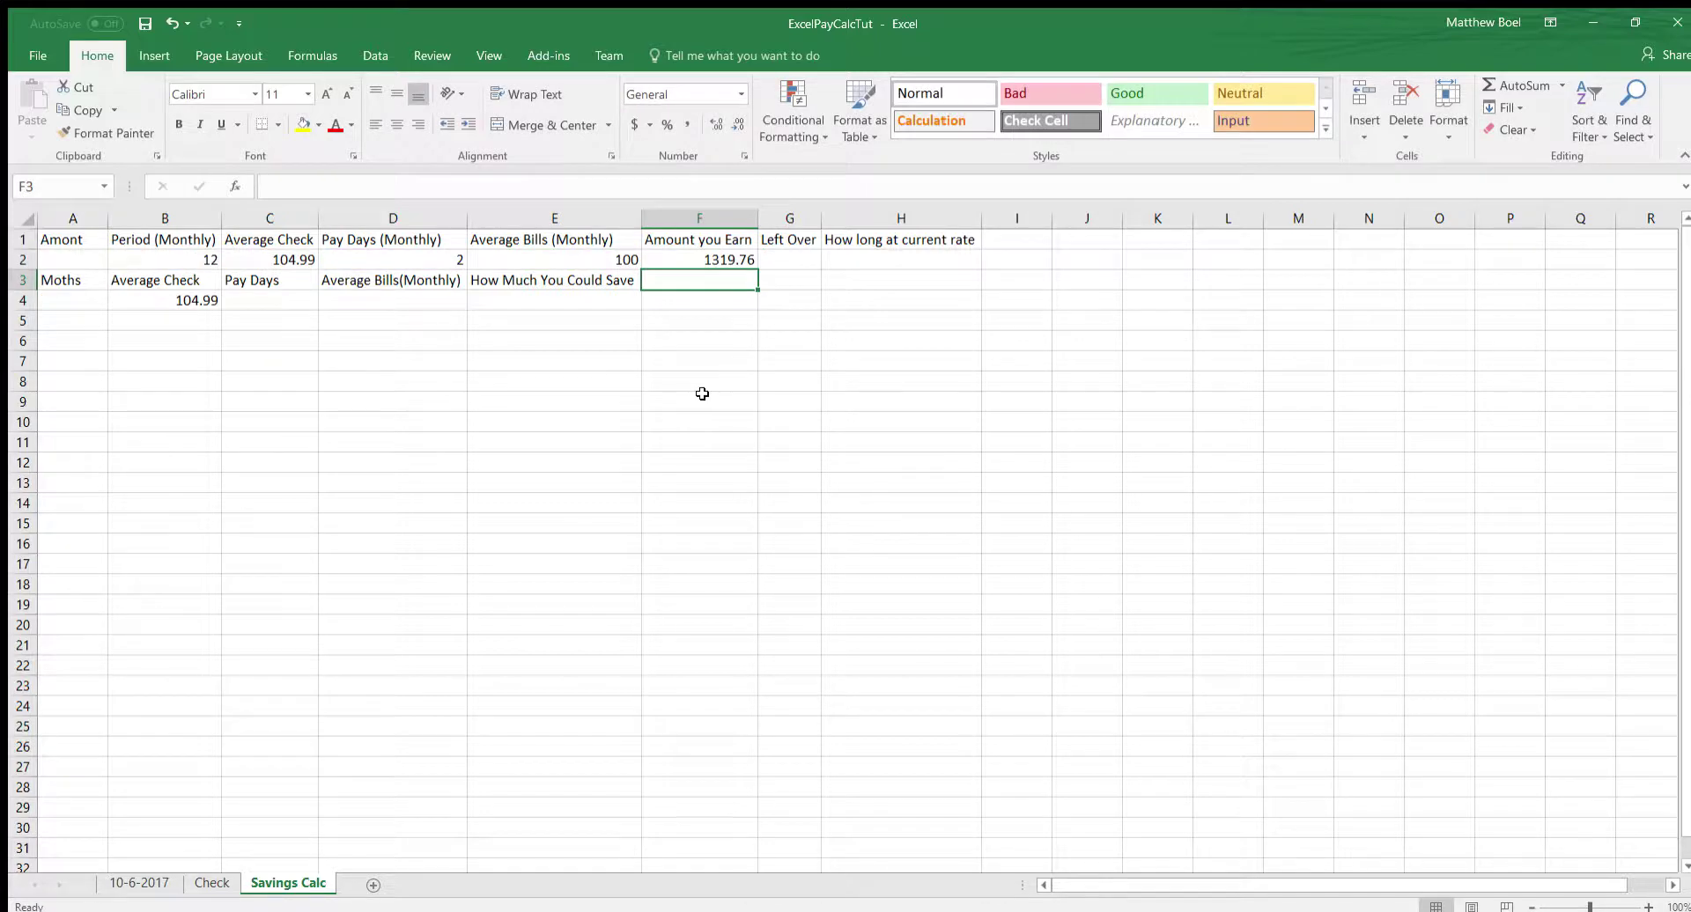
{"action": "key", "text": "Up"}
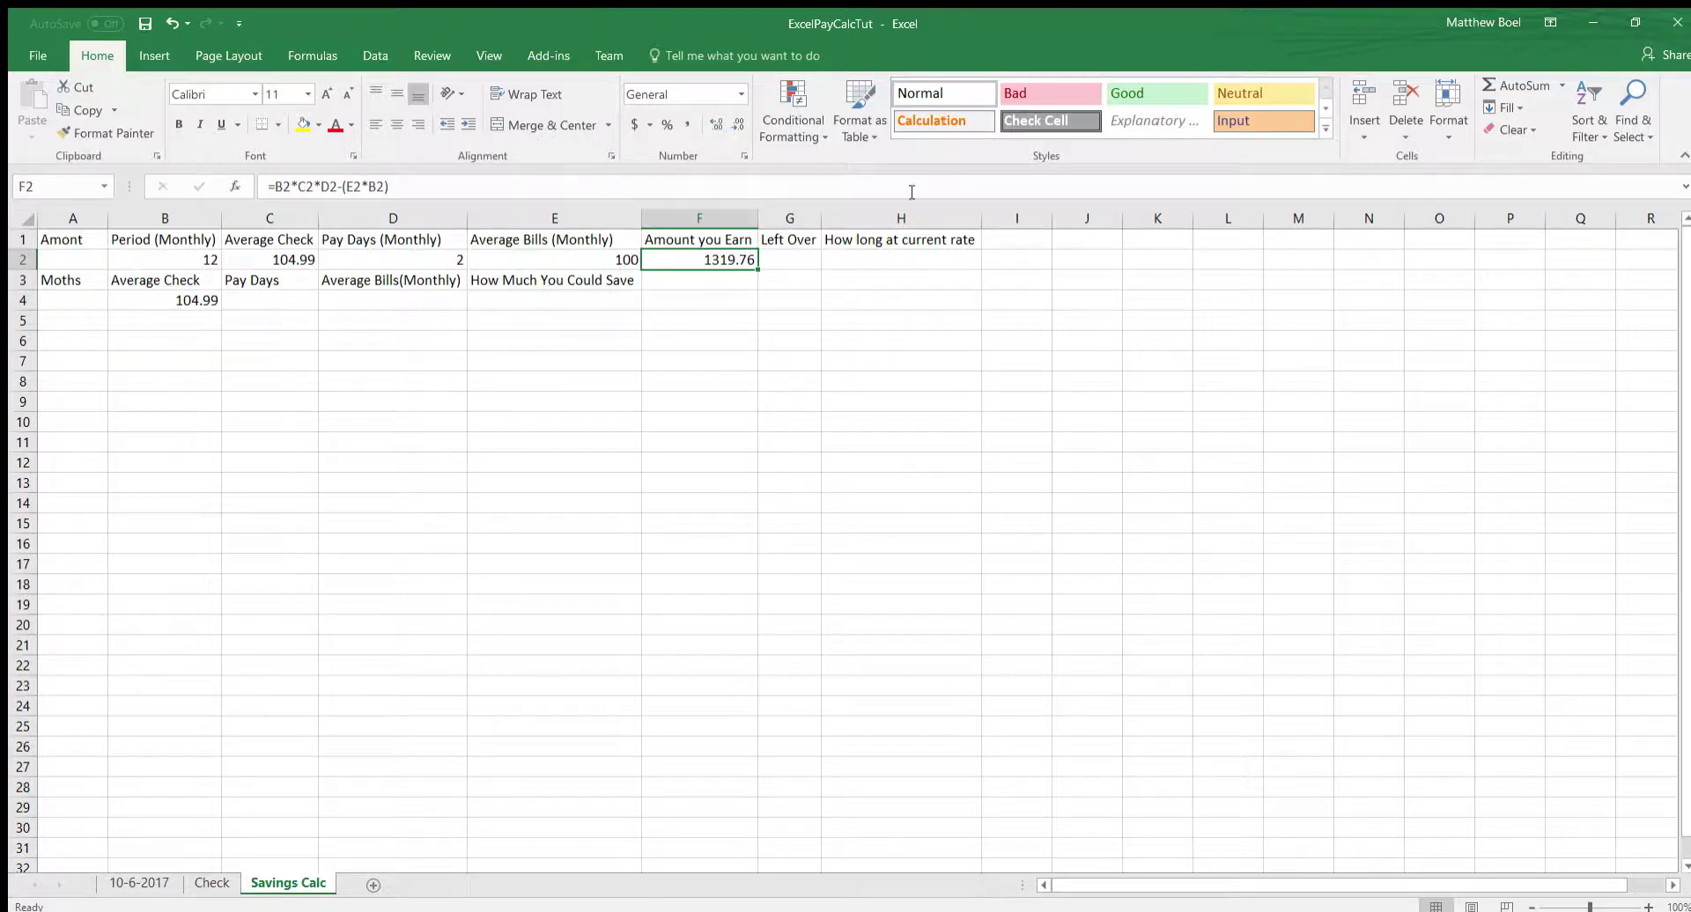
Step: Calculate Left Over in G2 with the formula =A2-F2
{"action": "left_click", "coordinate": [803, 256]}
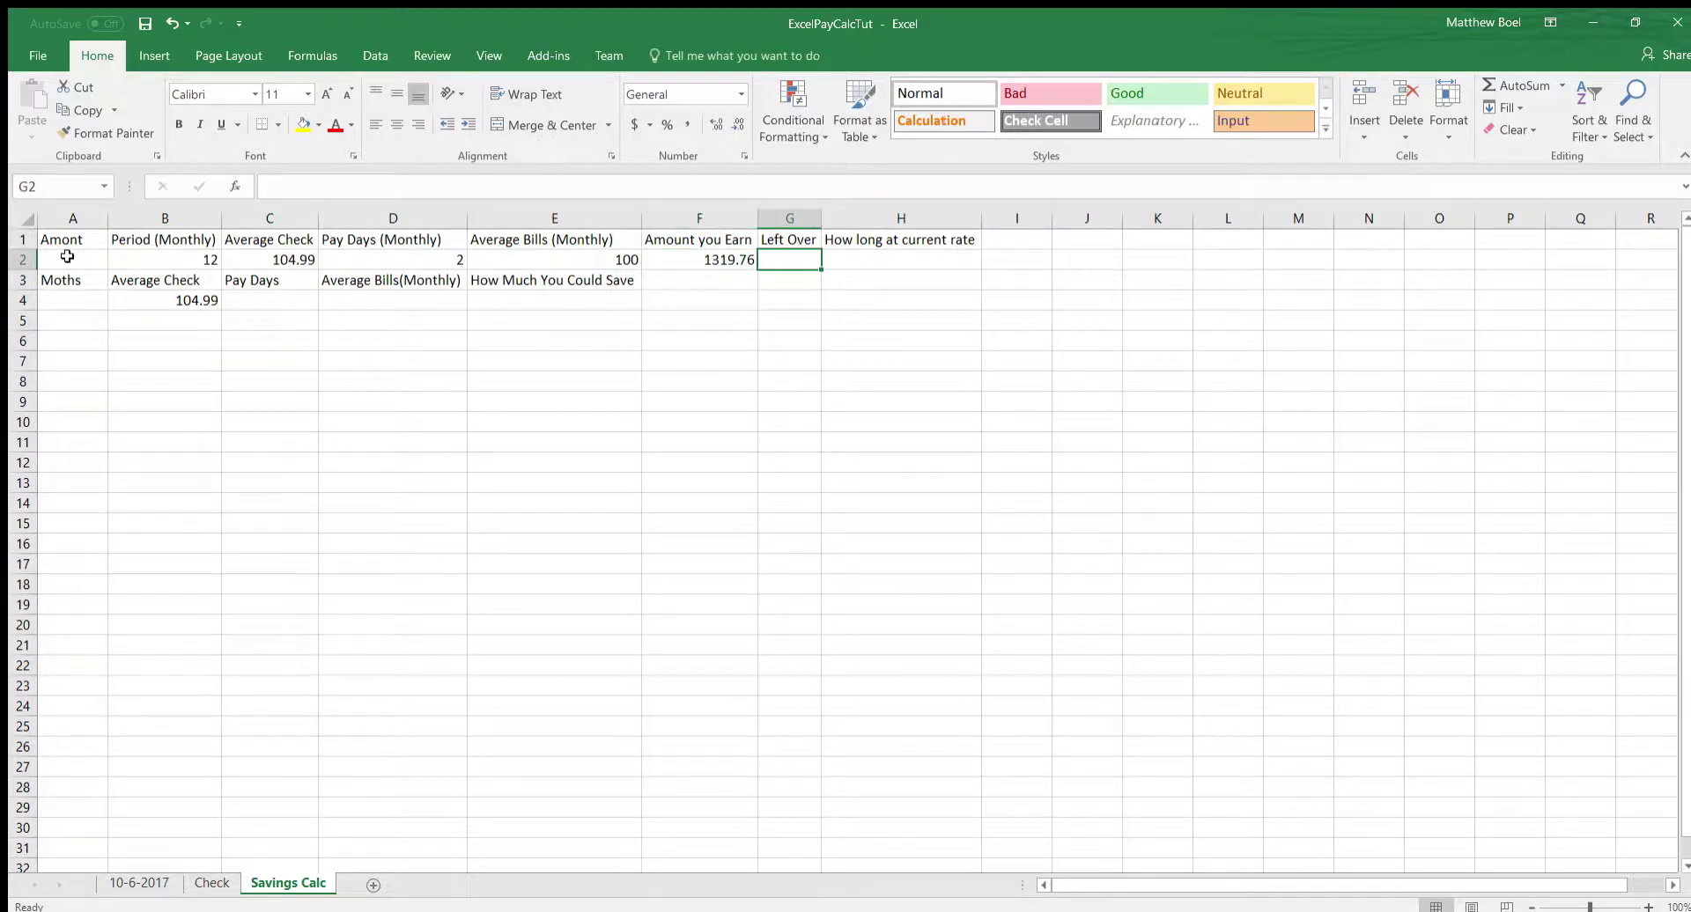
{"action": "type", "text": "="}
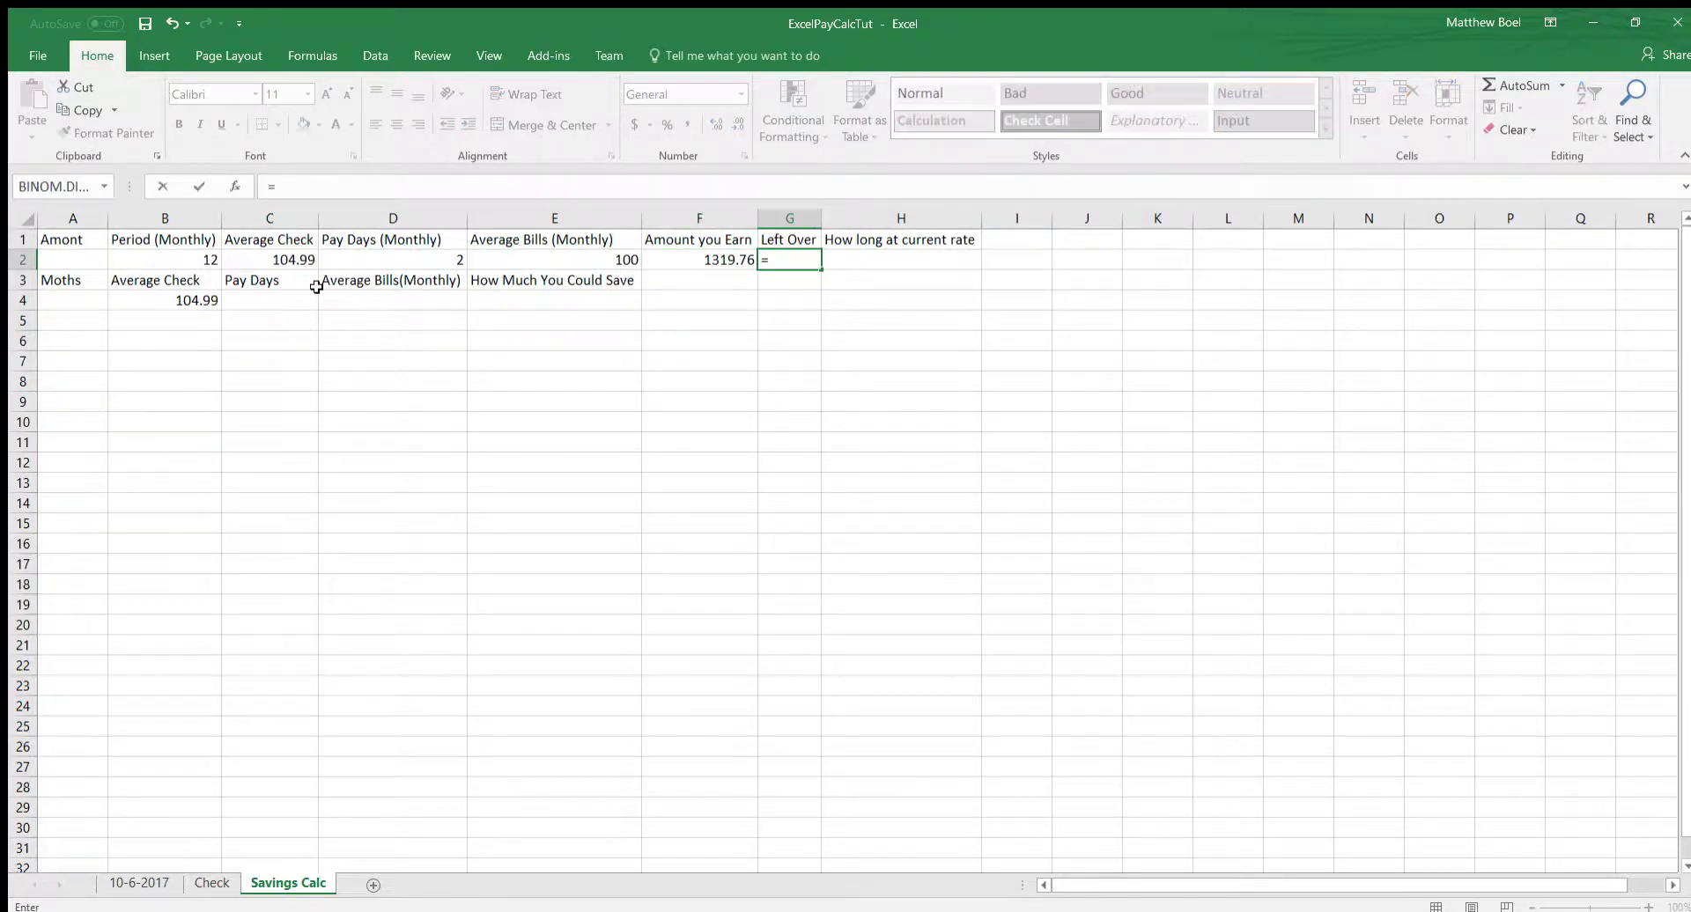
{"action": "type", "text": "A2"}
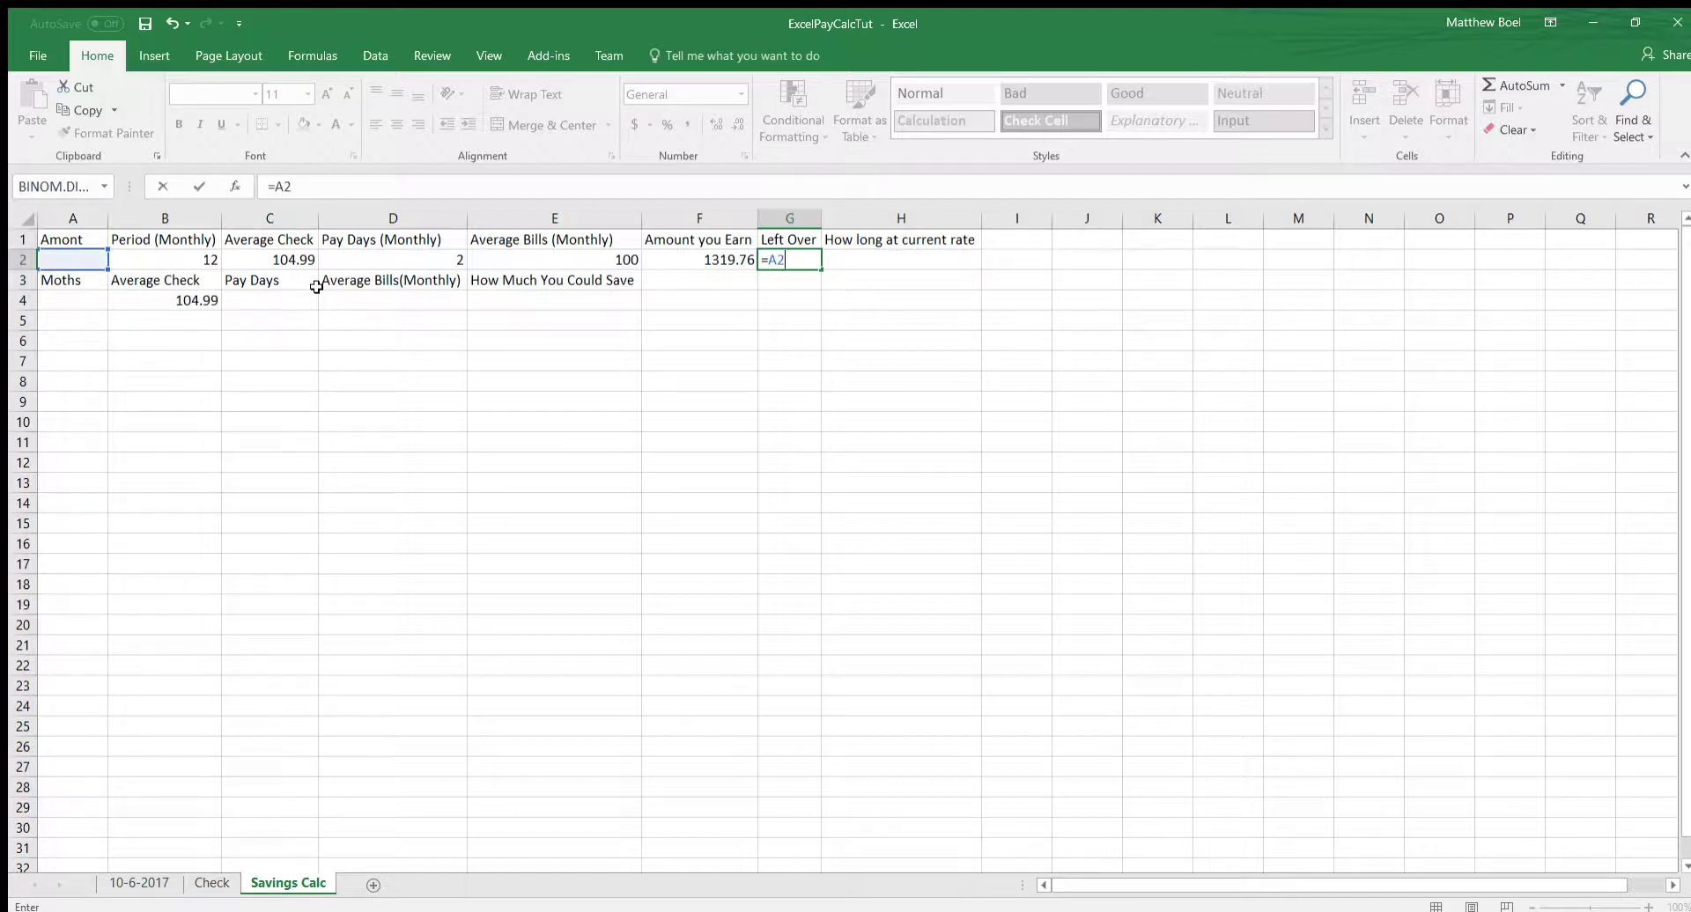
{"action": "type", "text": "-F2"}
{"action": "key", "text": "Return"}
Step: Enter a savings target of 4000 in A2 under the Amont heading
{"action": "key", "text": "Left"}
{"action": "key", "text": "Left"}
{"action": "key", "text": "Left"}
{"action": "key", "text": "Left"}
{"action": "key", "text": "Left"}
{"action": "key", "text": "Left"}
{"action": "key", "text": "Up"}
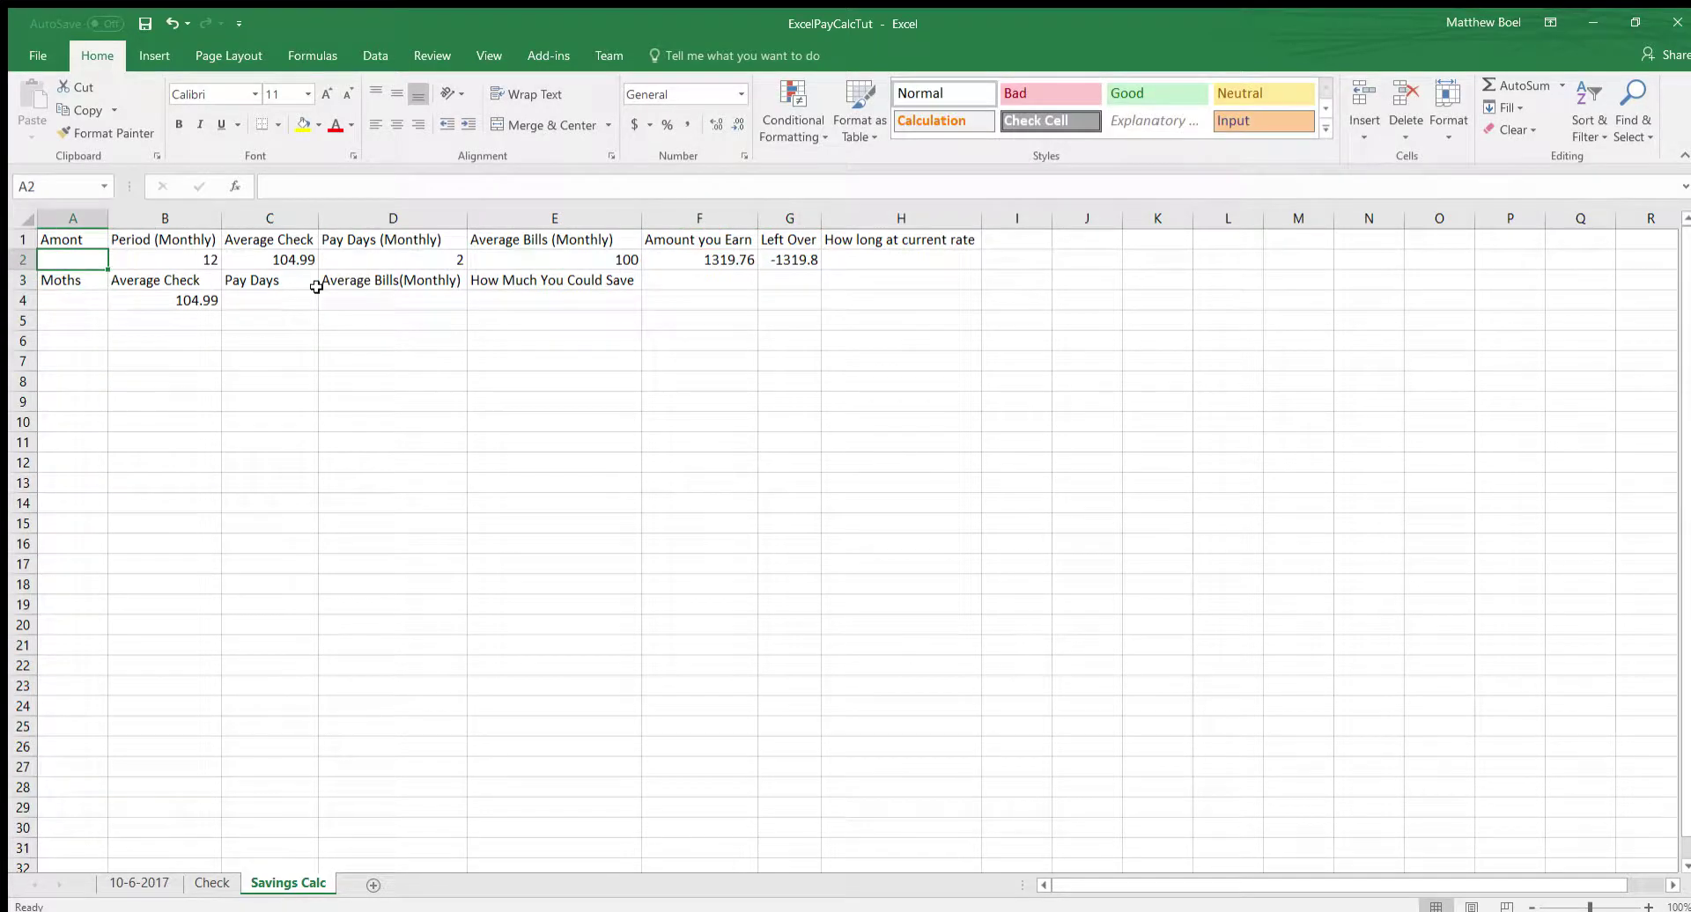
{"action": "type", "text": "4000"}
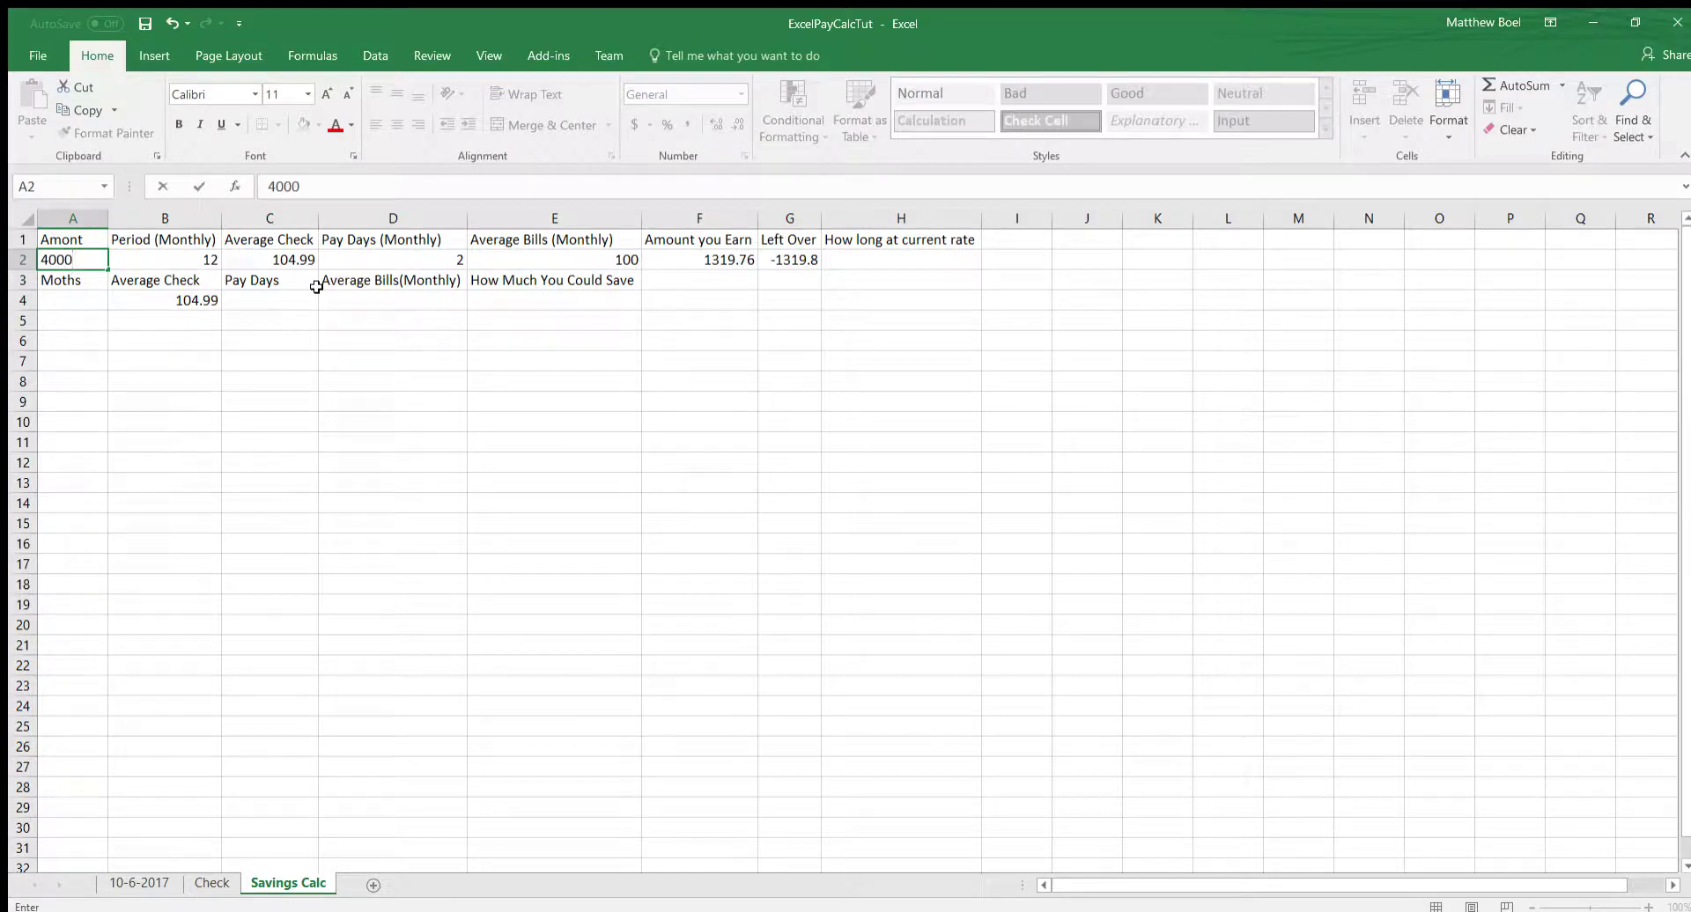
{"action": "key", "text": "Return"}
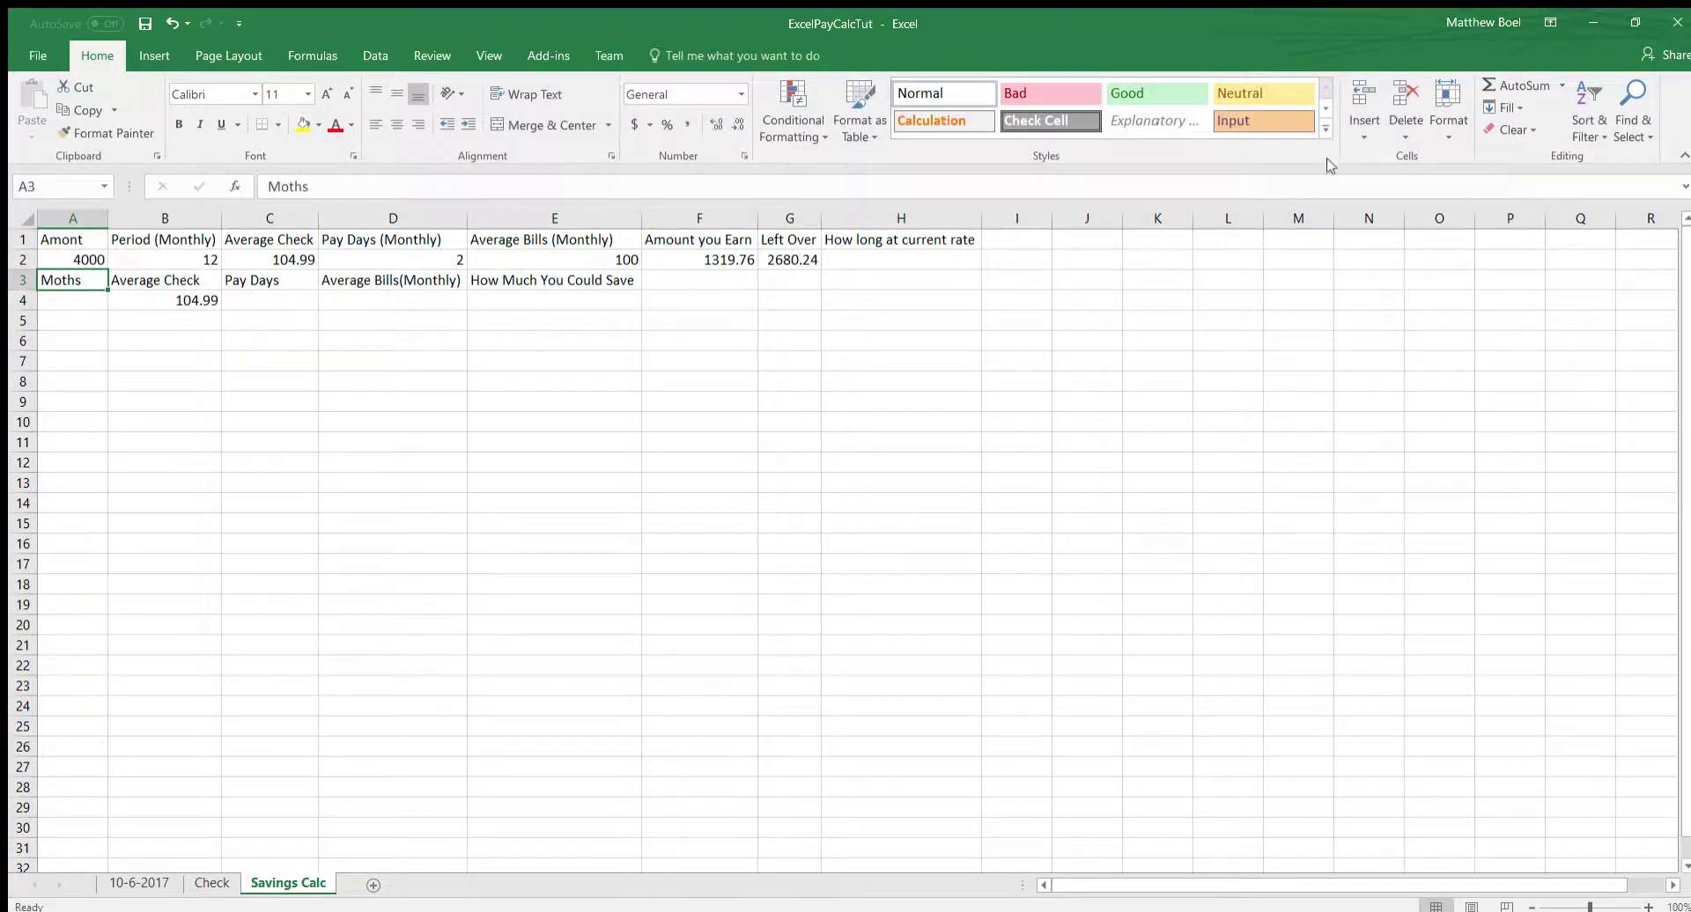
{"action": "left_click", "coordinate": [715, 264]}
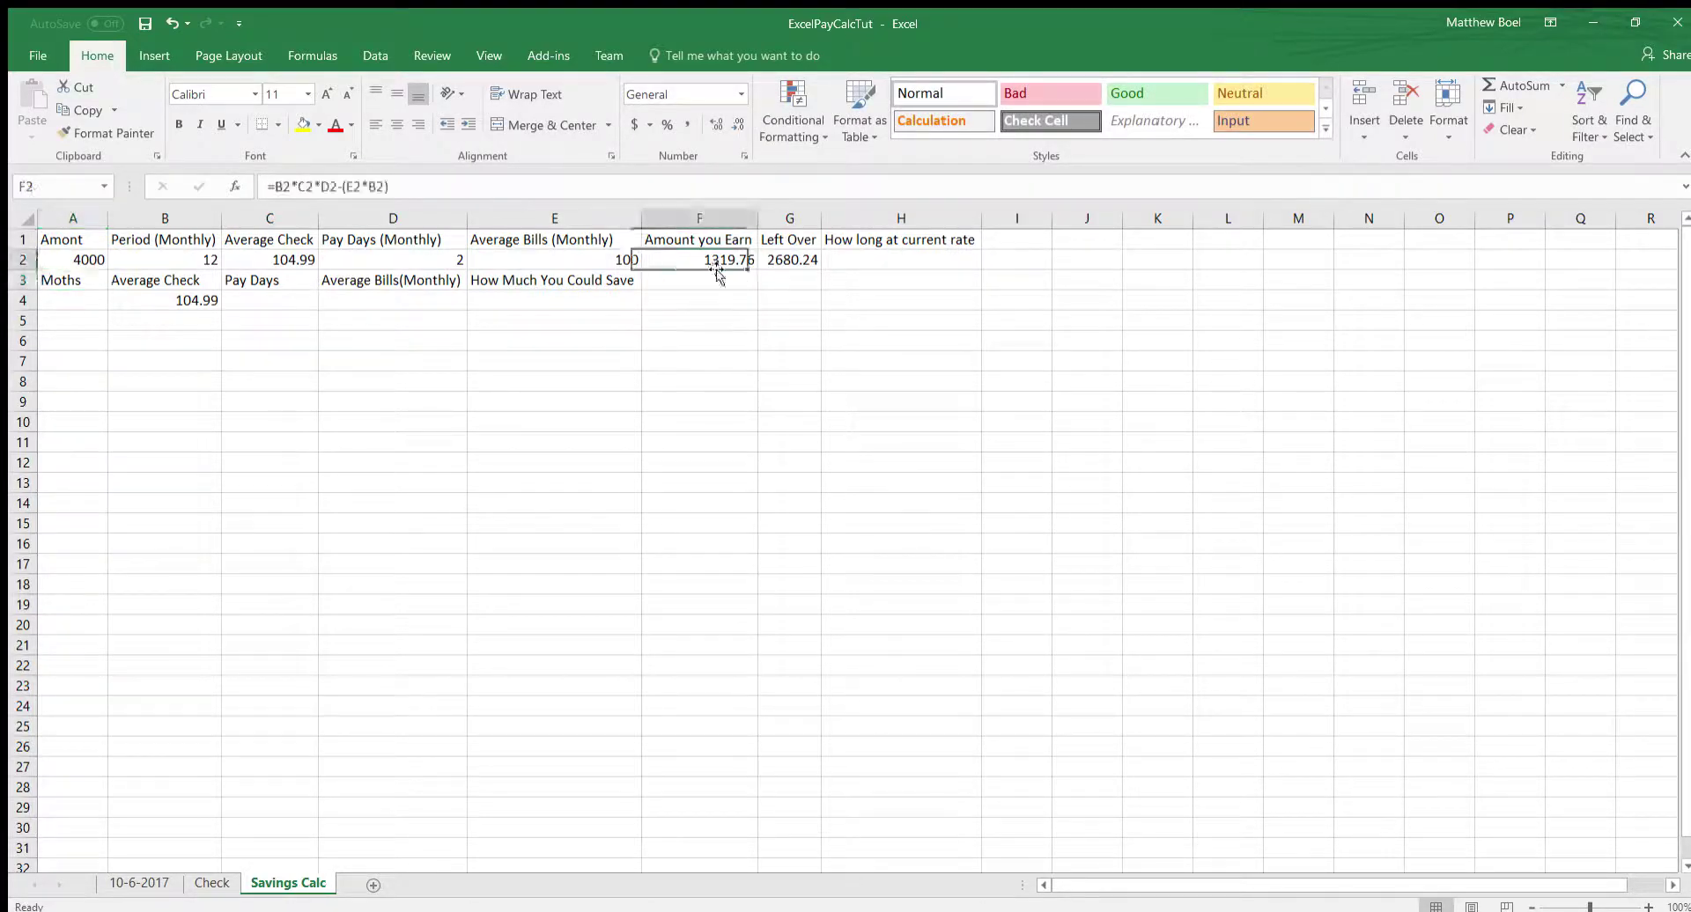
{"action": "left_click", "coordinate": [777, 262]}
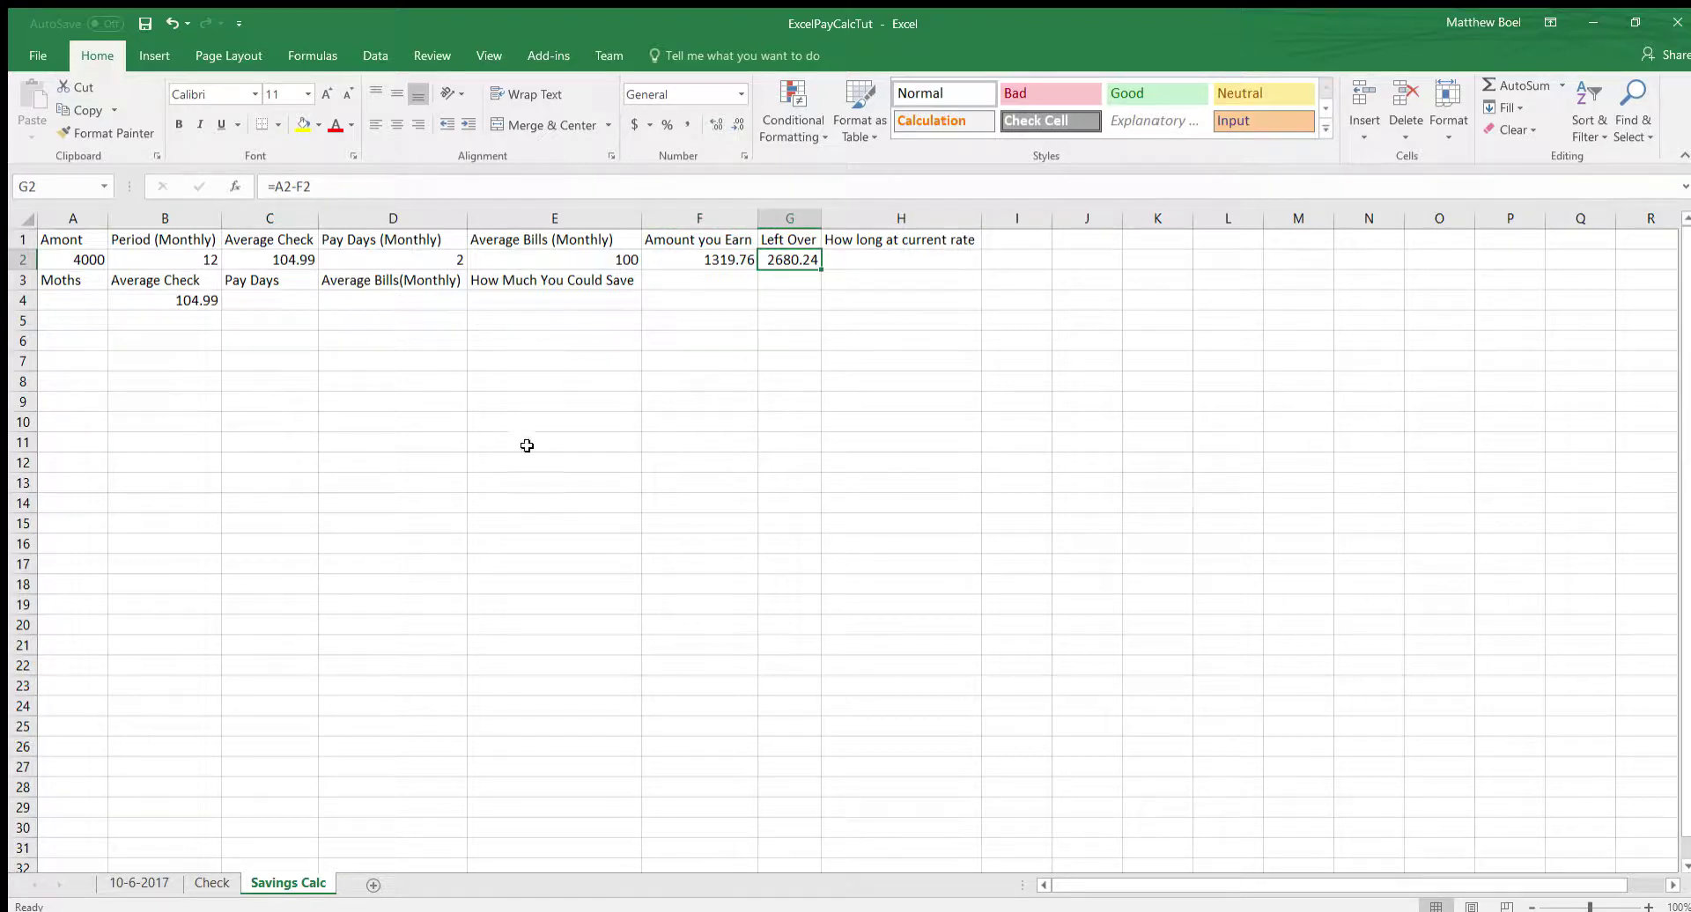
{"action": "left_click", "coordinate": [875, 257]}
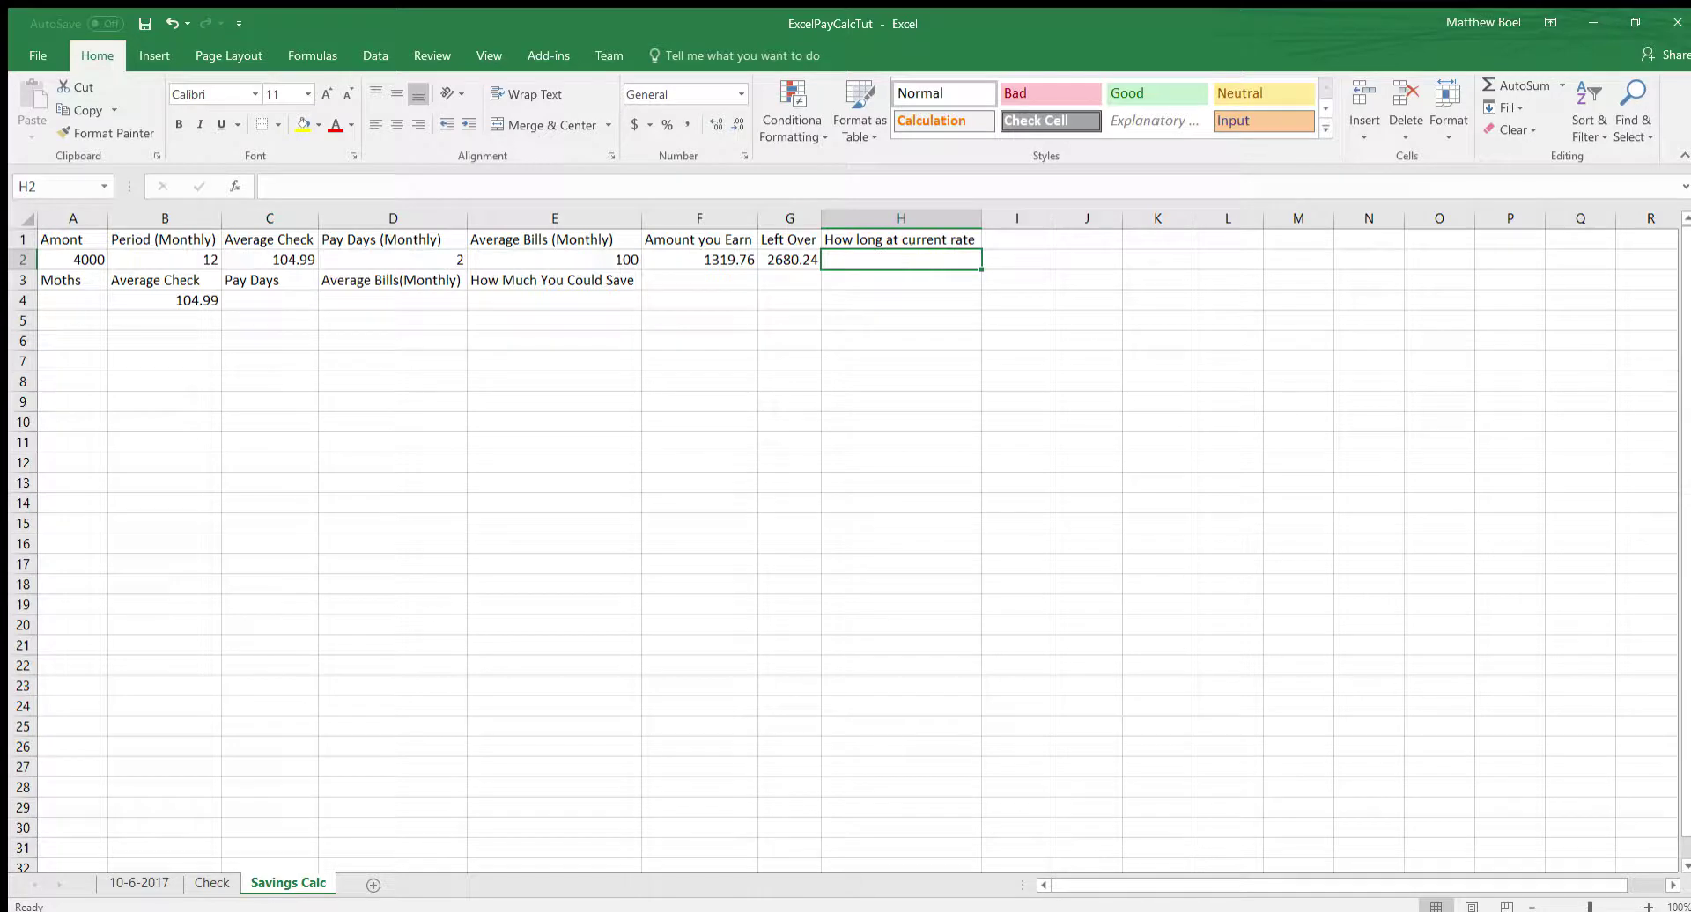
{"action": "key", "text": "alt+Tab"}
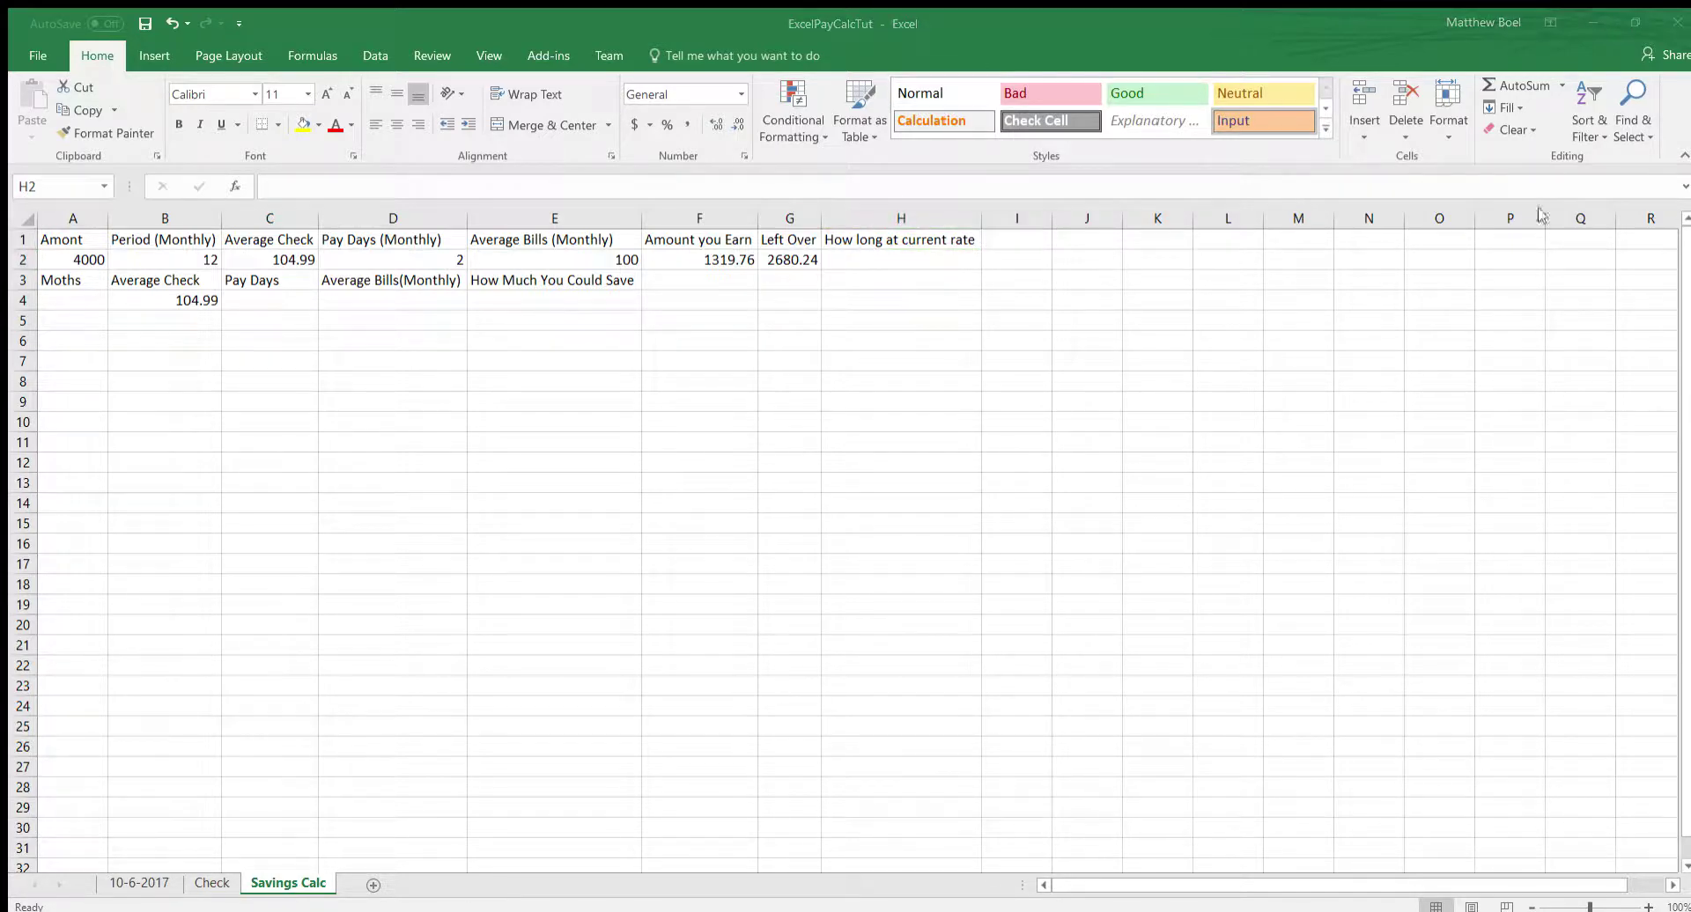
{"action": "left_click", "coordinate": [858, 259]}
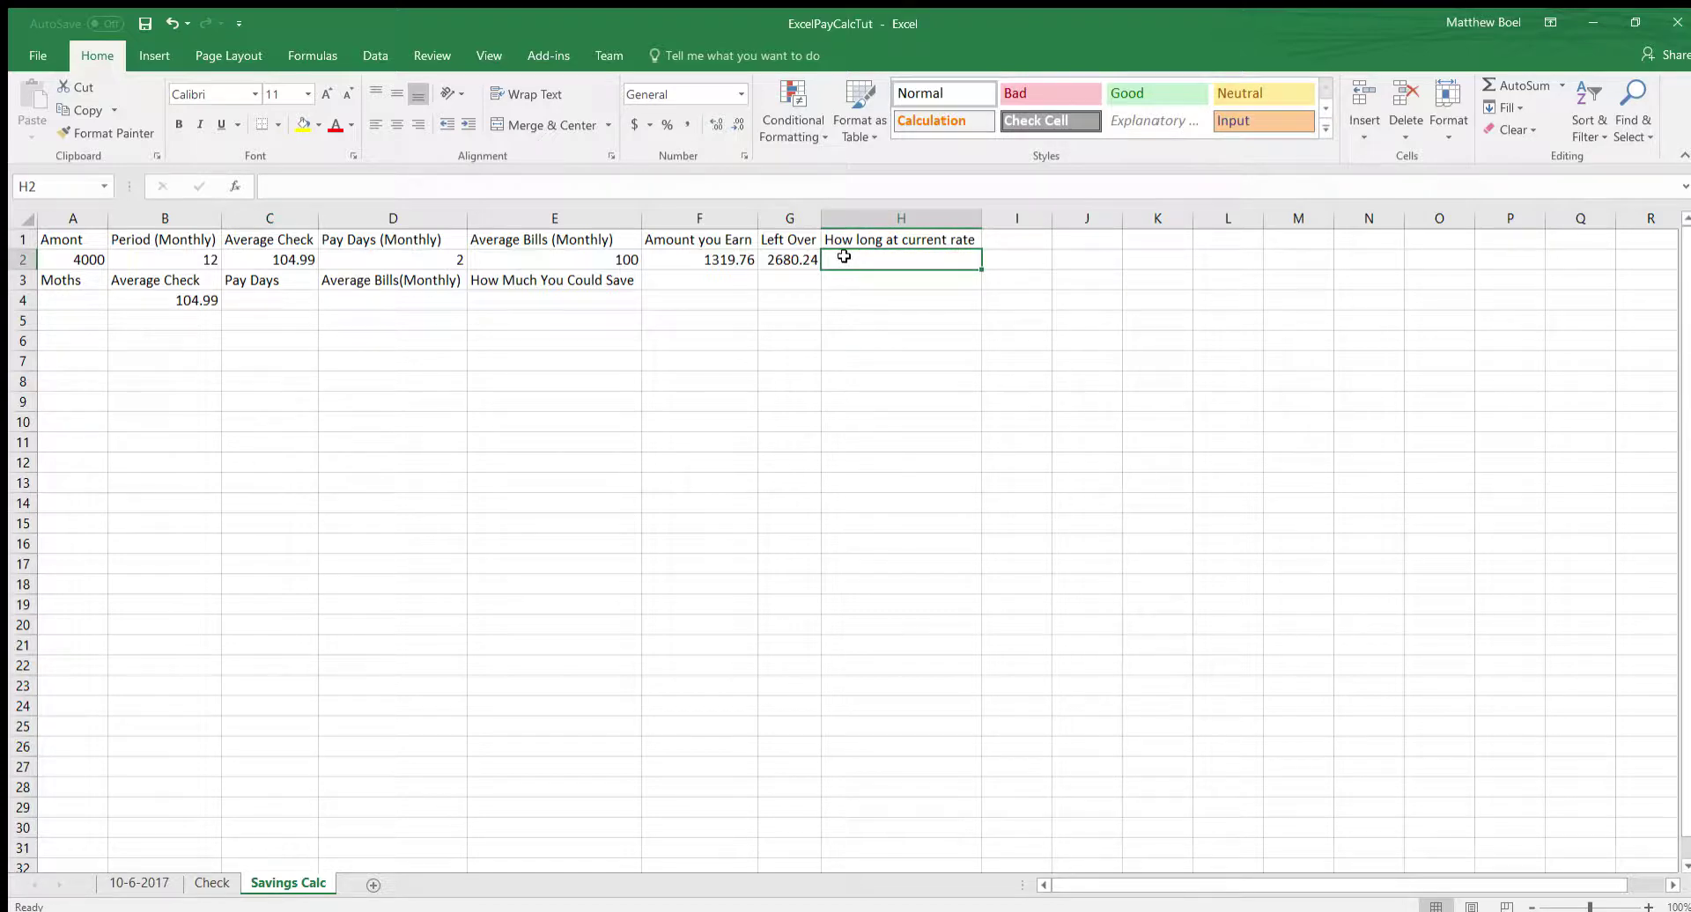
{"action": "type", "text": "=A"}
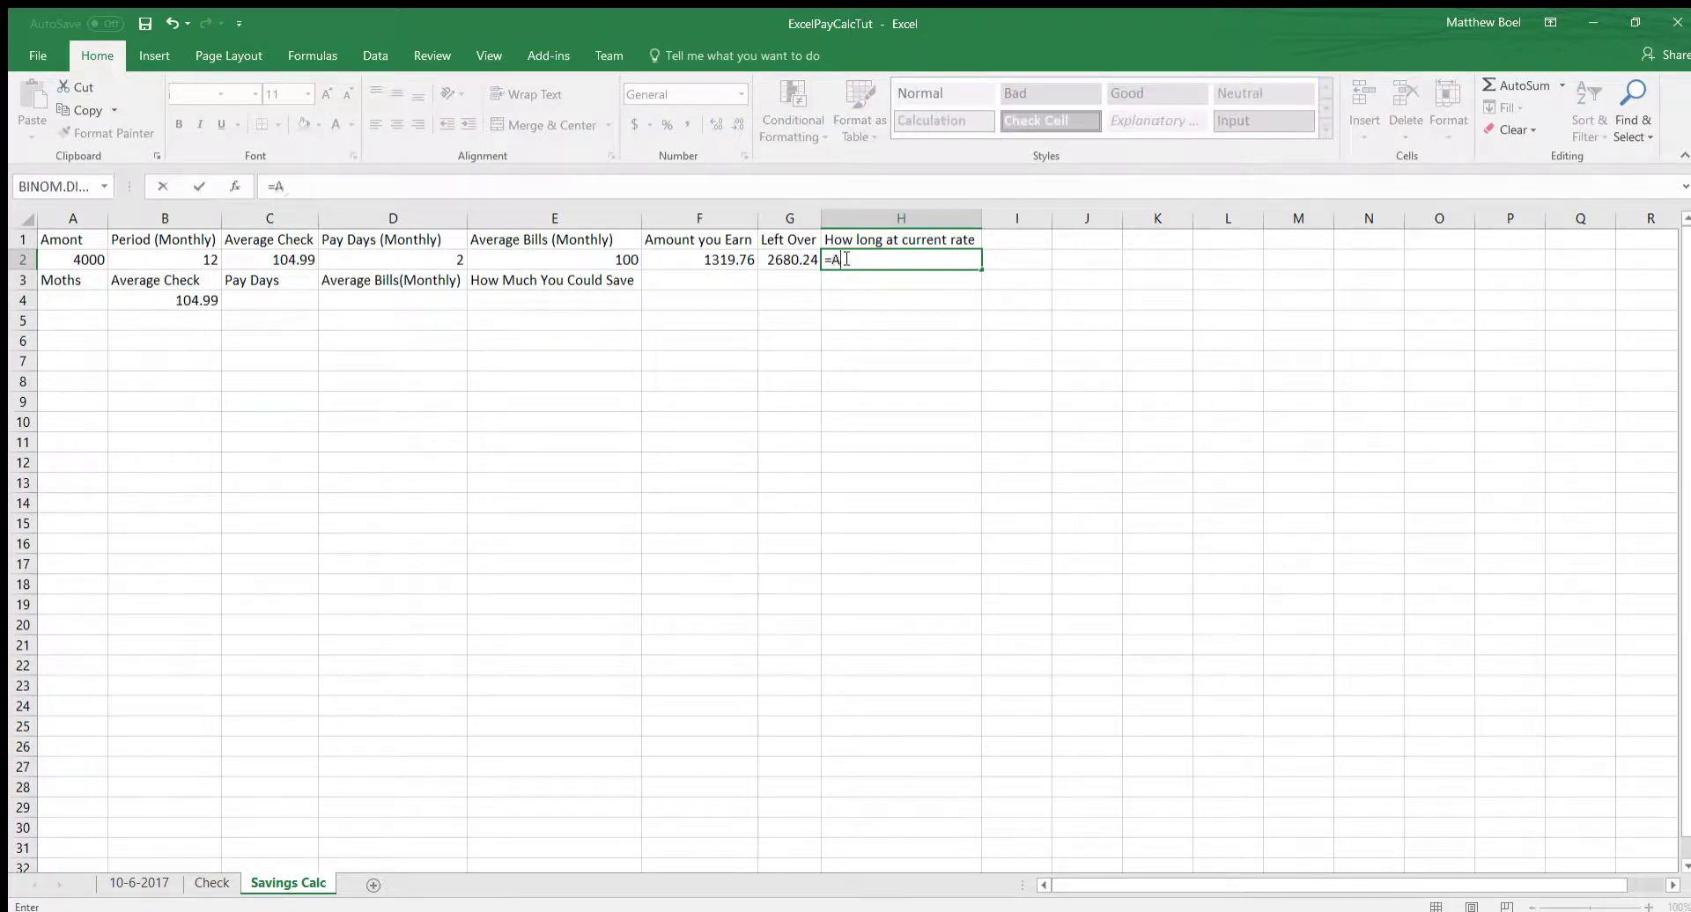
{"action": "type", "text": "2/"}
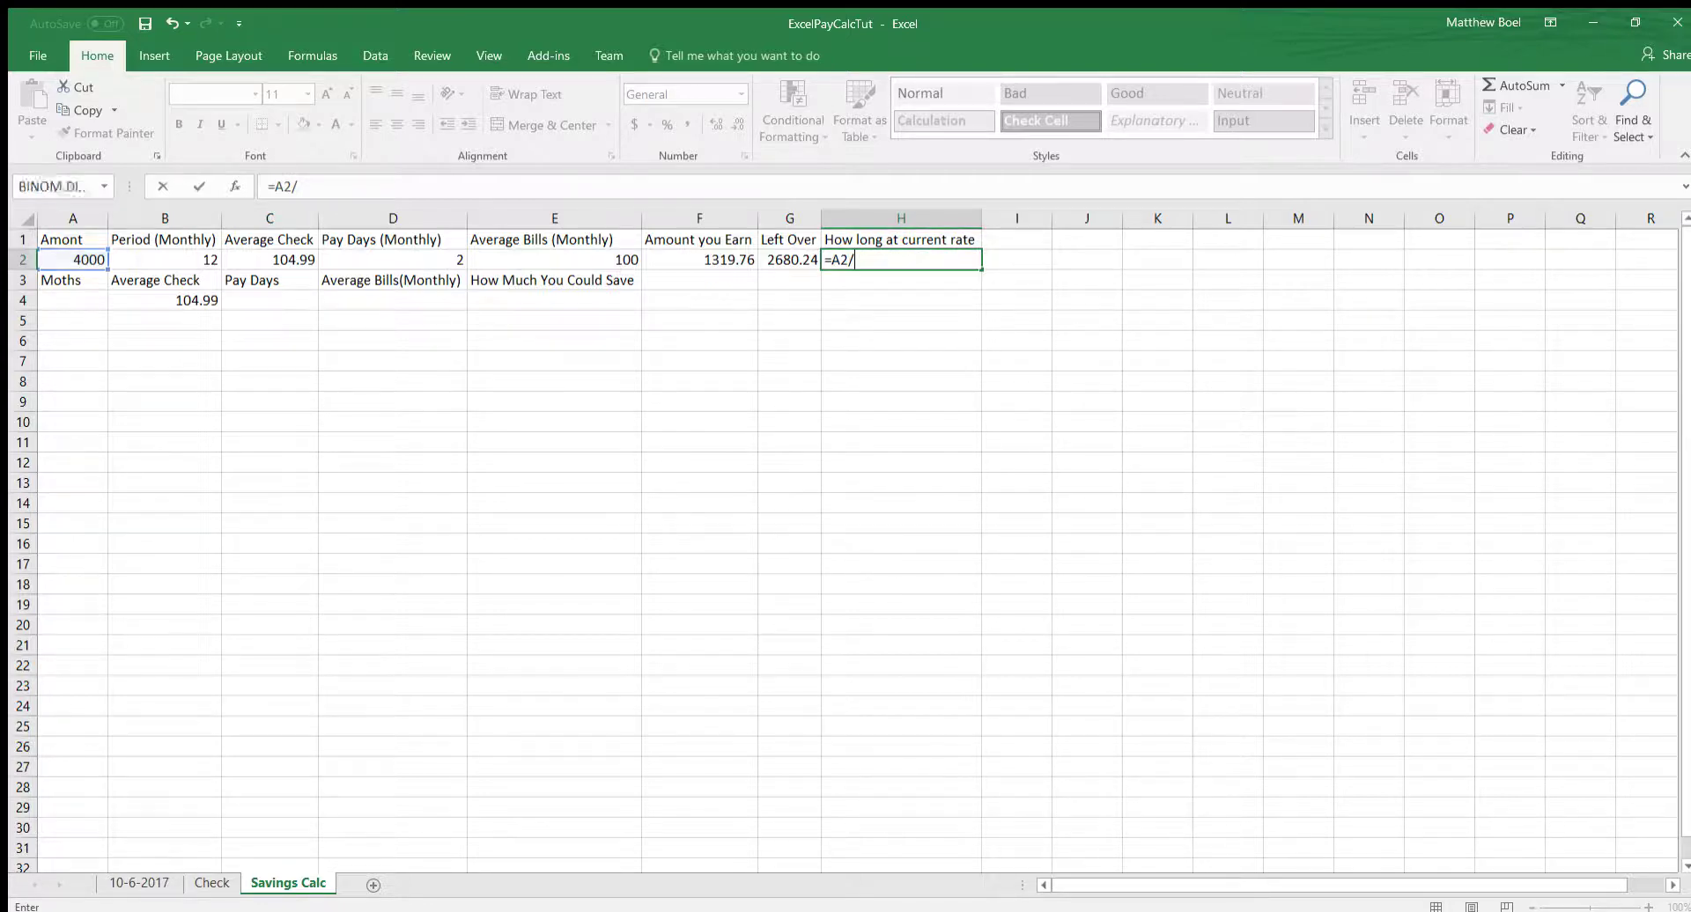
{"action": "left_click", "coordinate": [901, 260]}
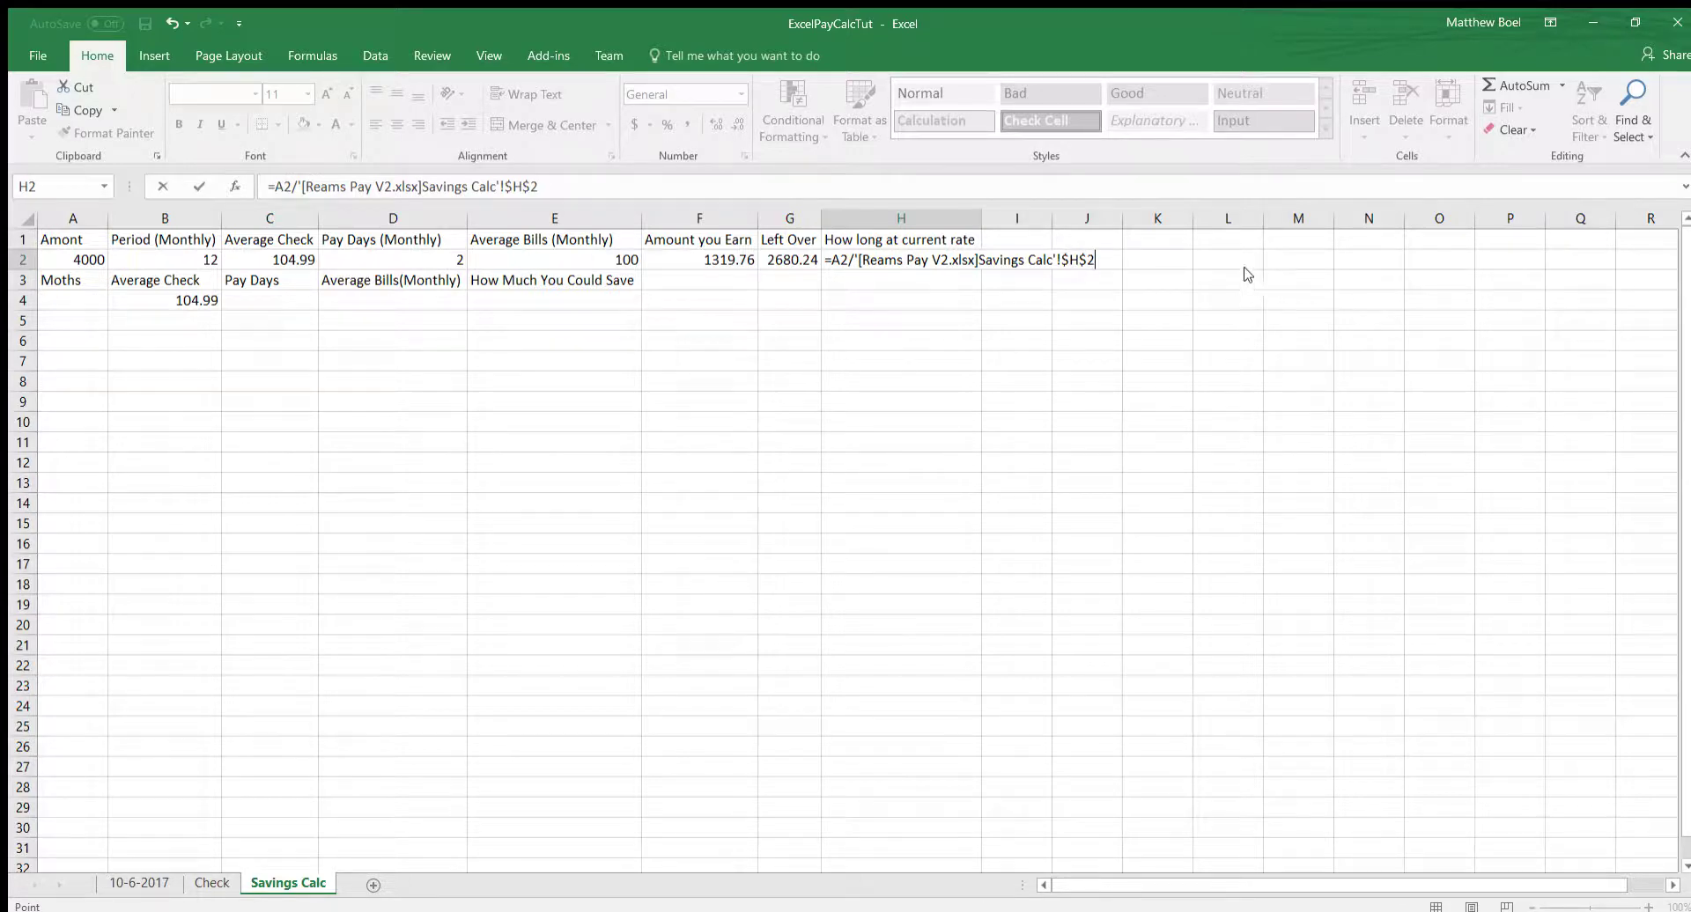
{"action": "key", "text": "ctrl+z"}
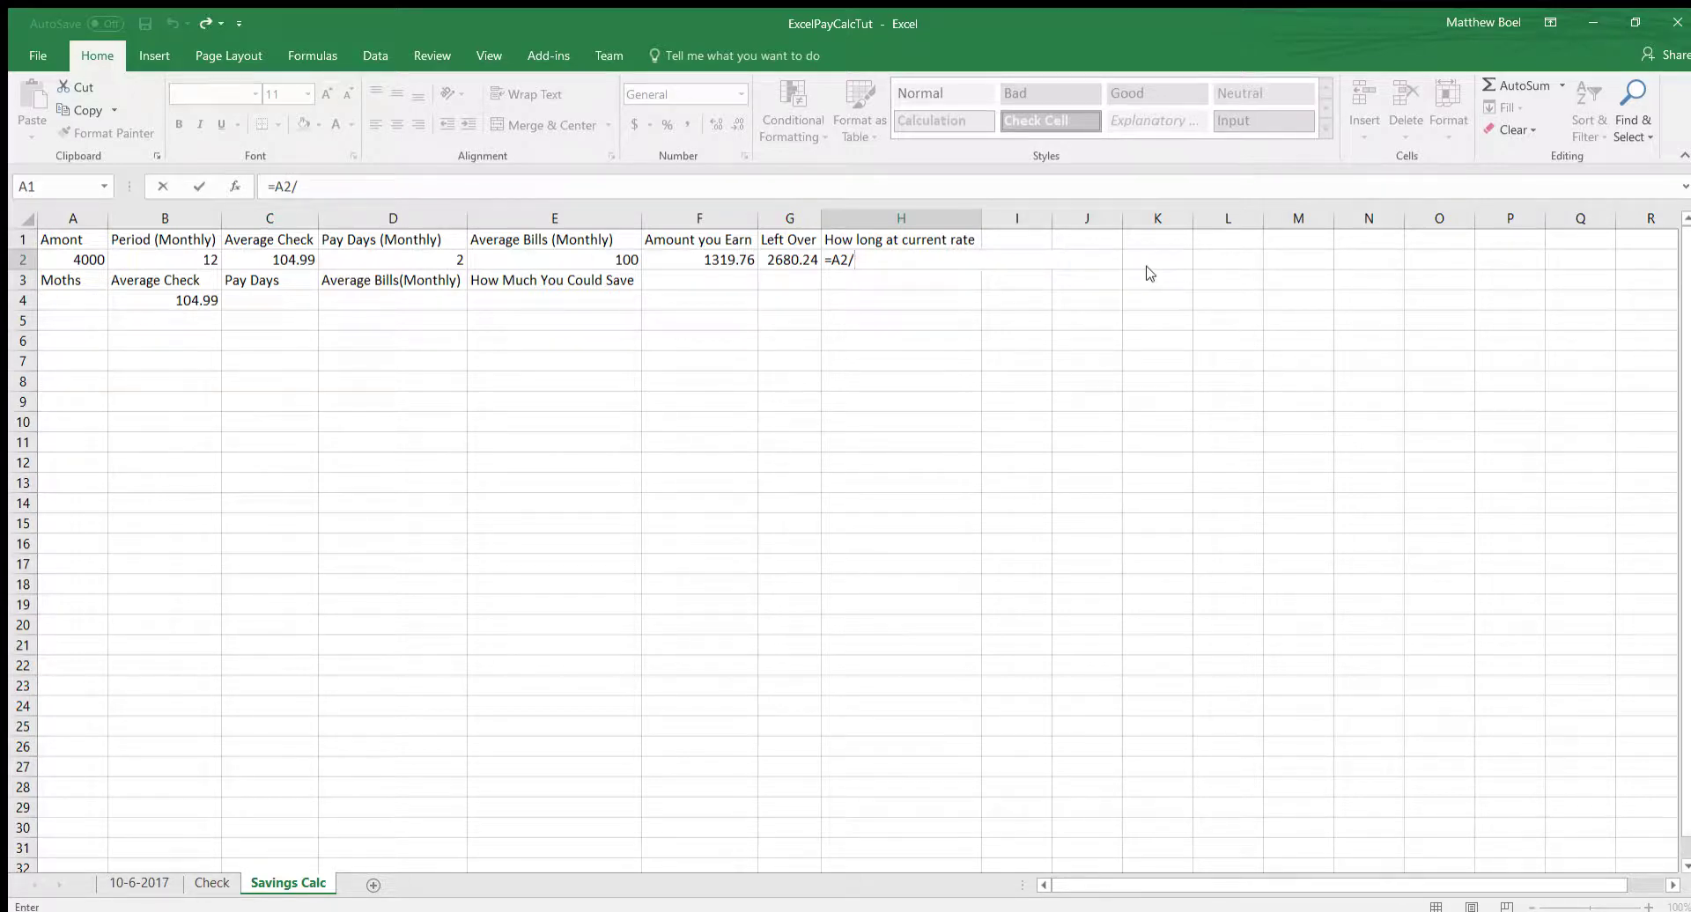
{"action": "key", "text": "BackSpace"}
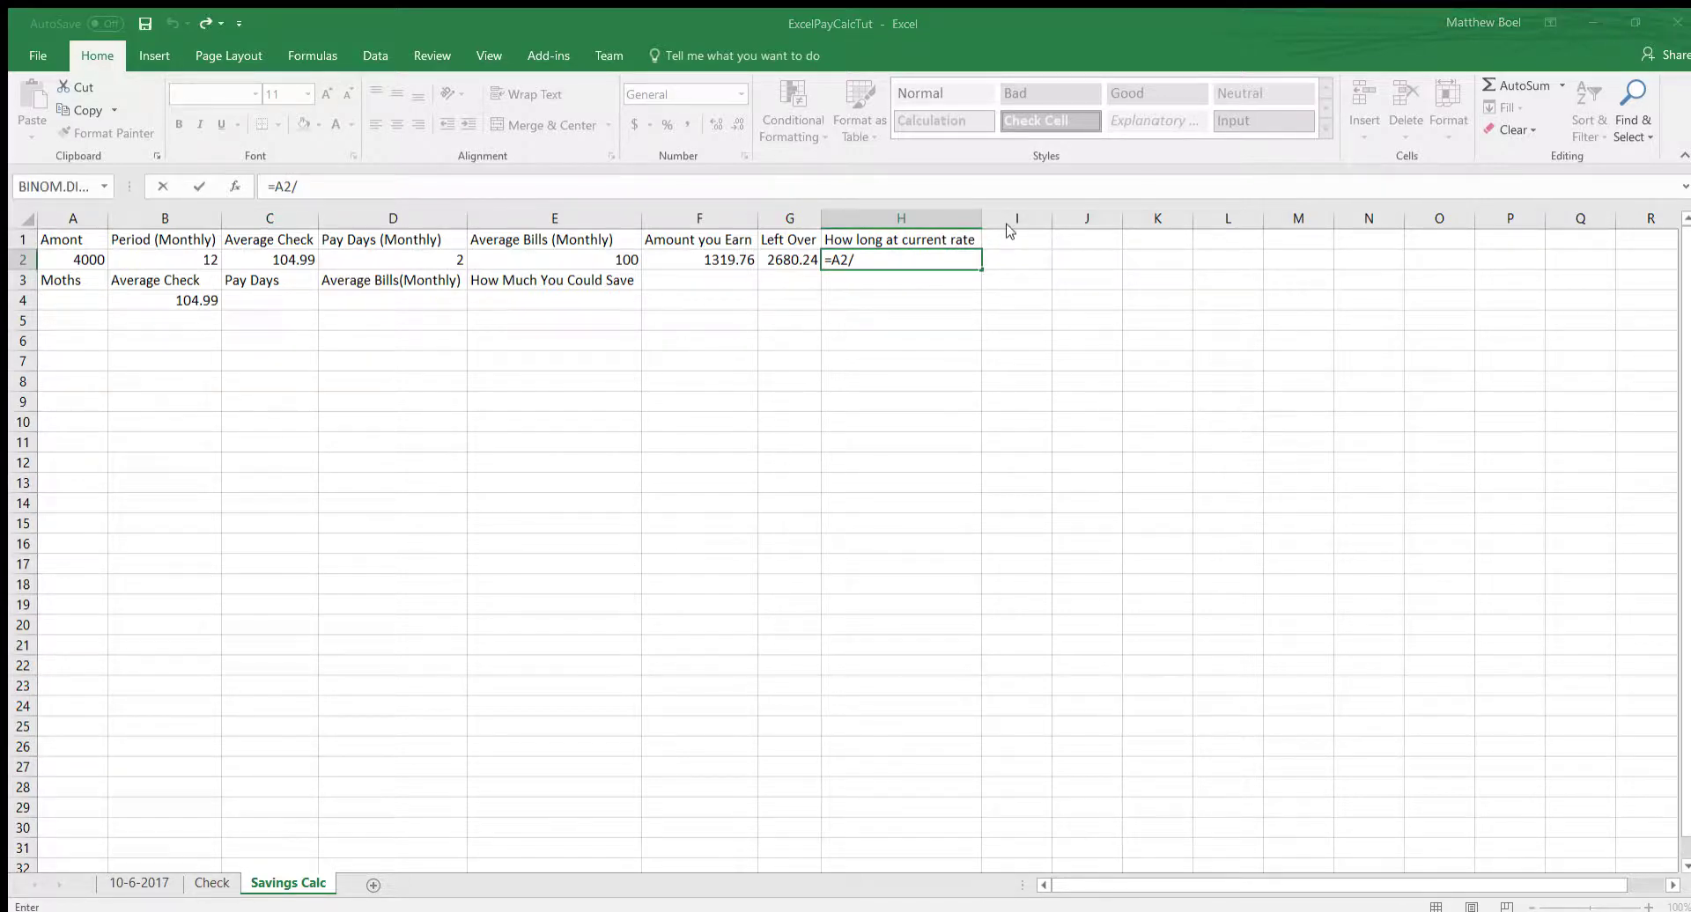
{"action": "key", "text": "Return"}
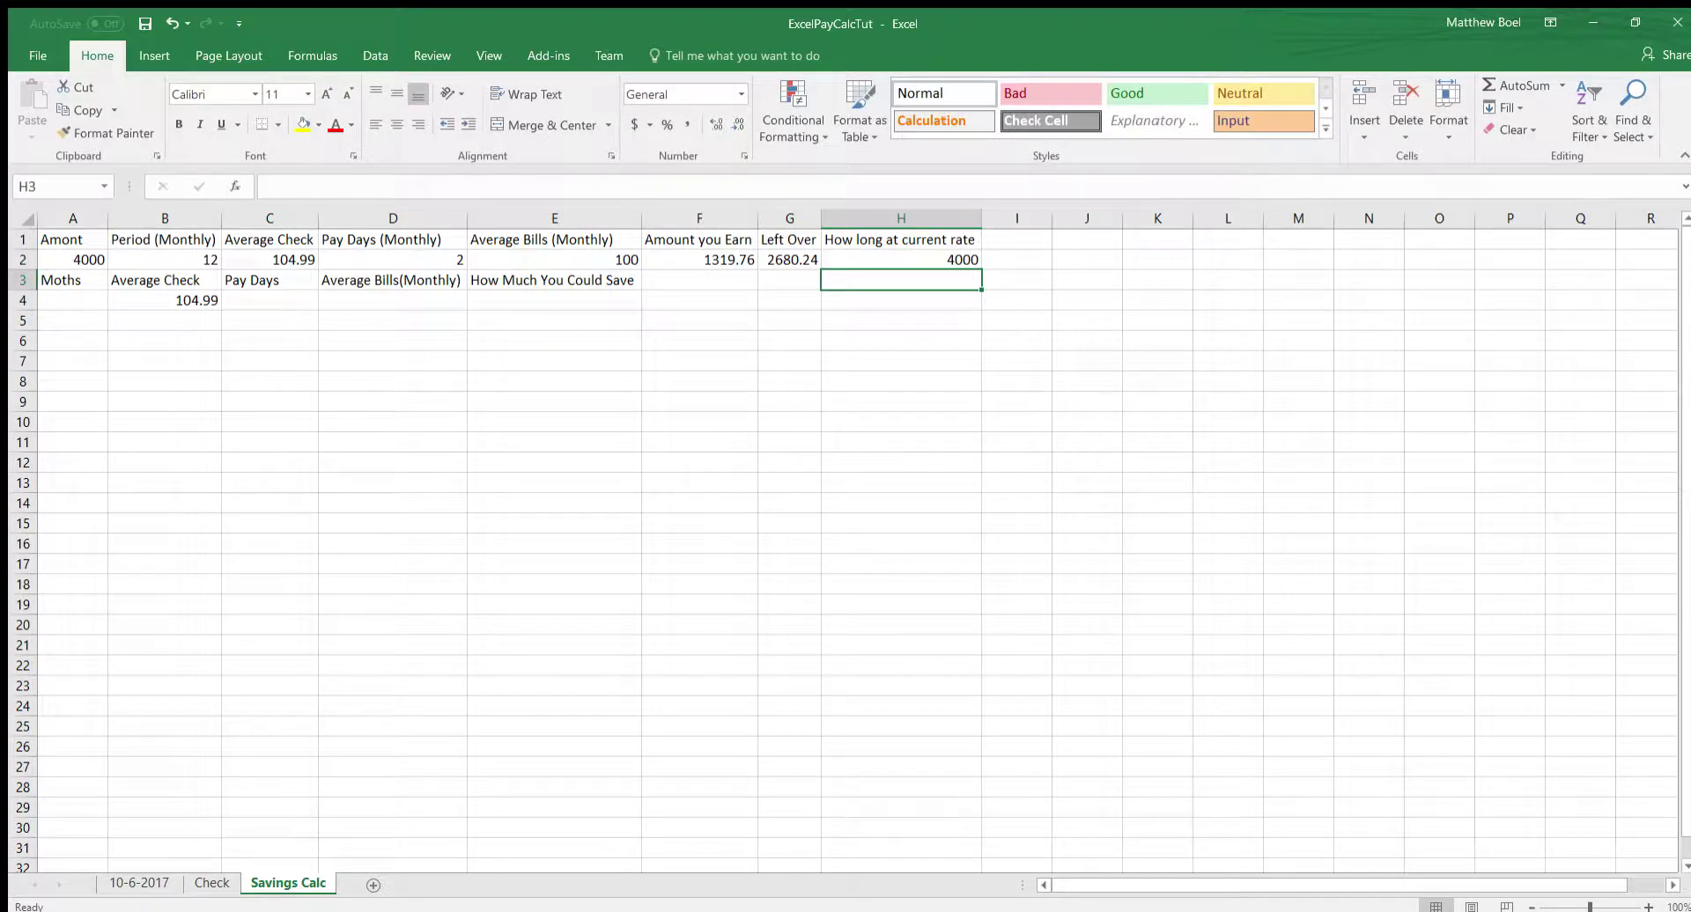
{"action": "key", "text": "alt+Tab"}
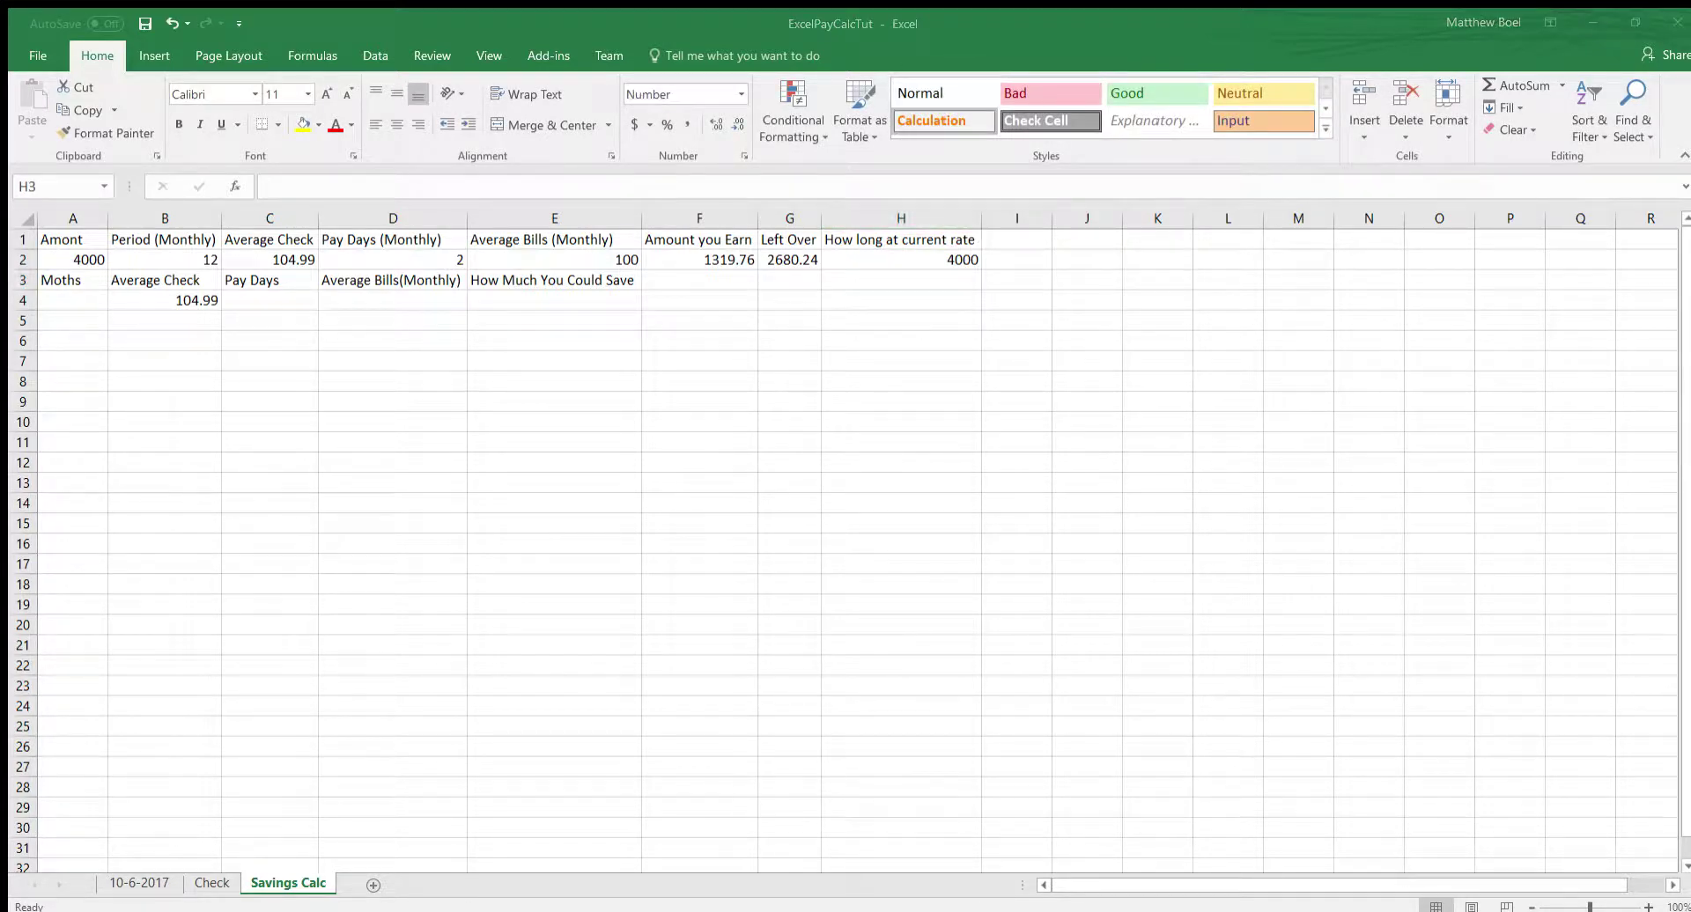
Step: Calculate How long at current rate in H2 with the formula =A2/C2*D2
{"action": "left_click", "coordinate": [957, 261]}
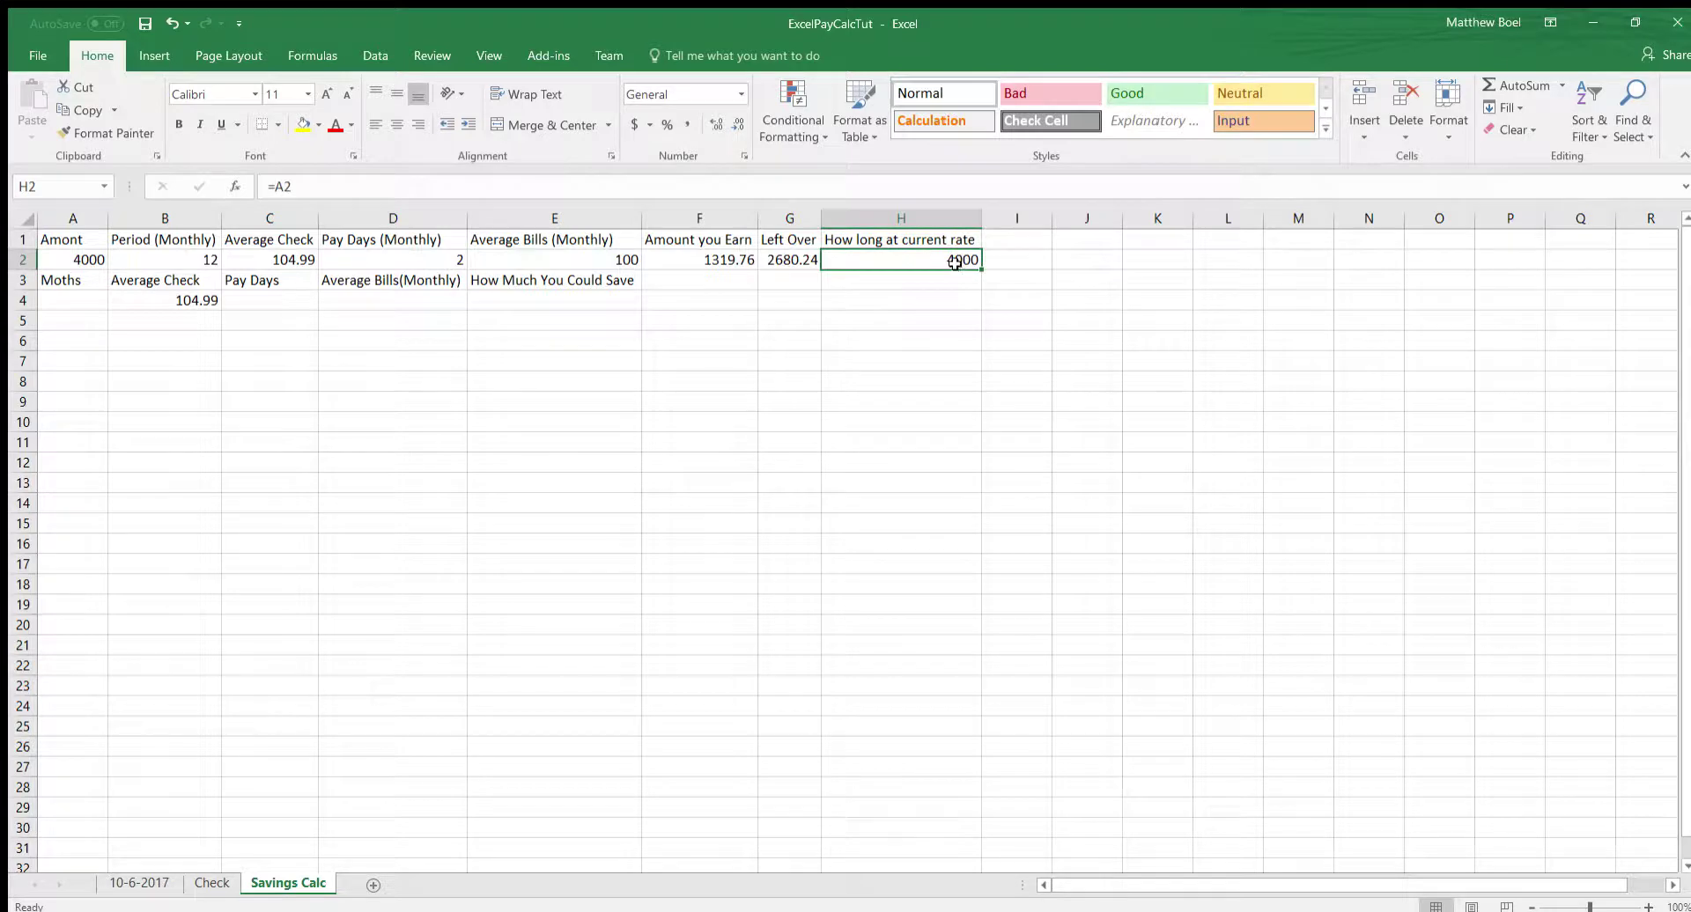
{"action": "key", "text": "BackSpace"}
{"action": "type", "text": "=A2/C2*"}
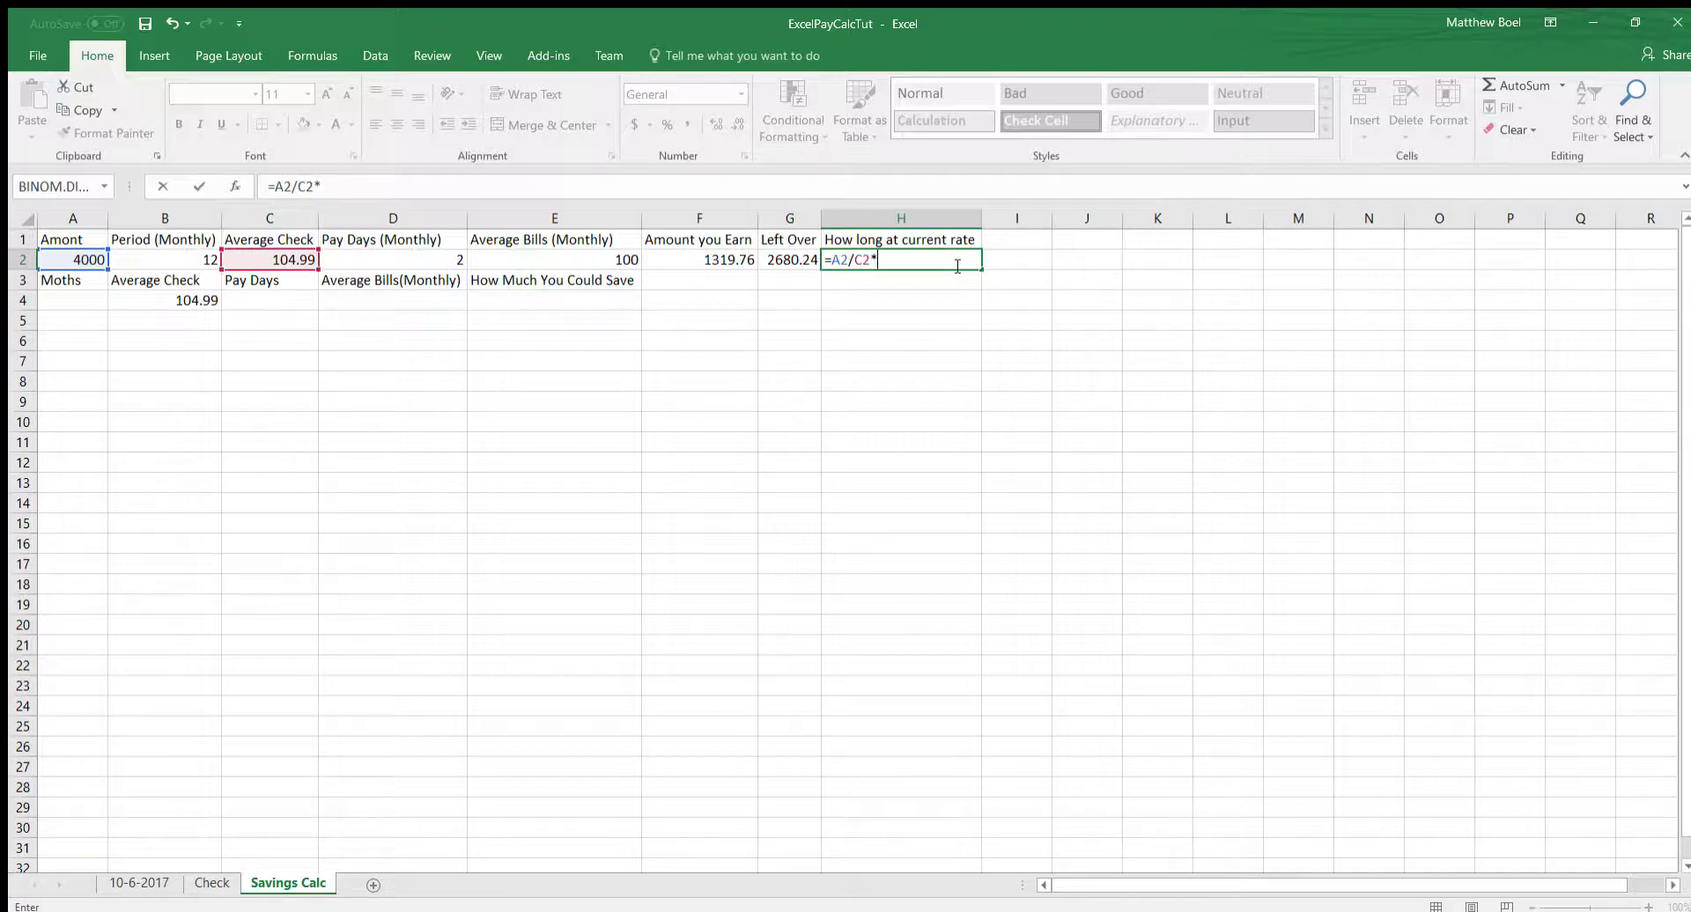
{"action": "type", "text": "D2"}
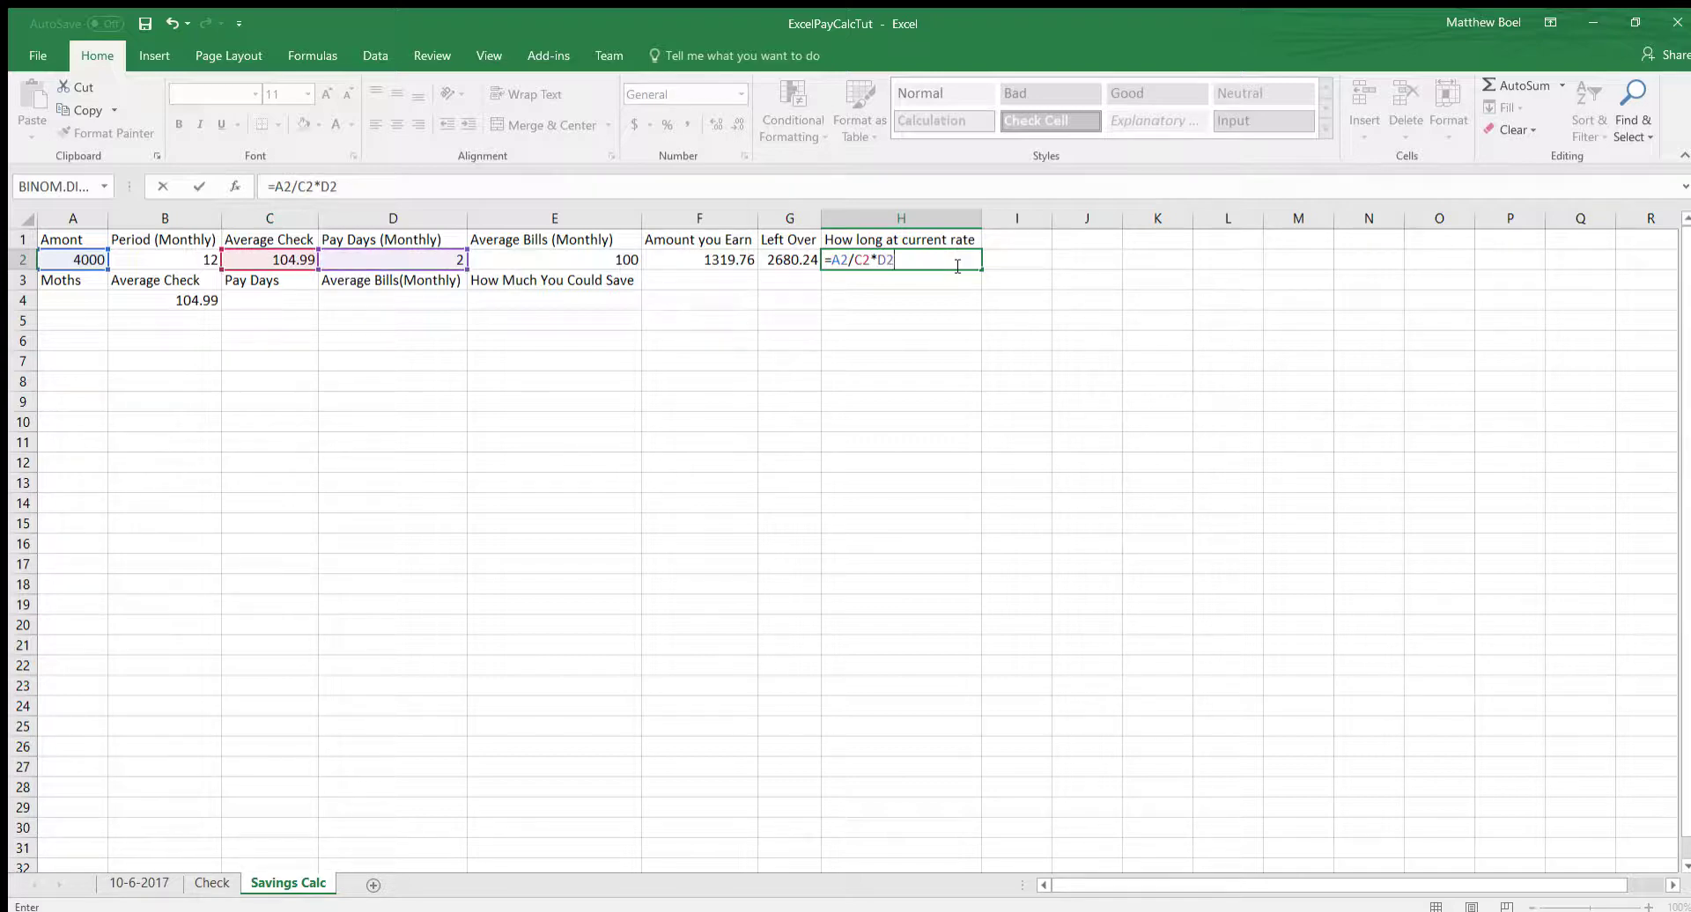
{"action": "key", "text": "Return"}
{"action": "left_click", "coordinate": [955, 264]}
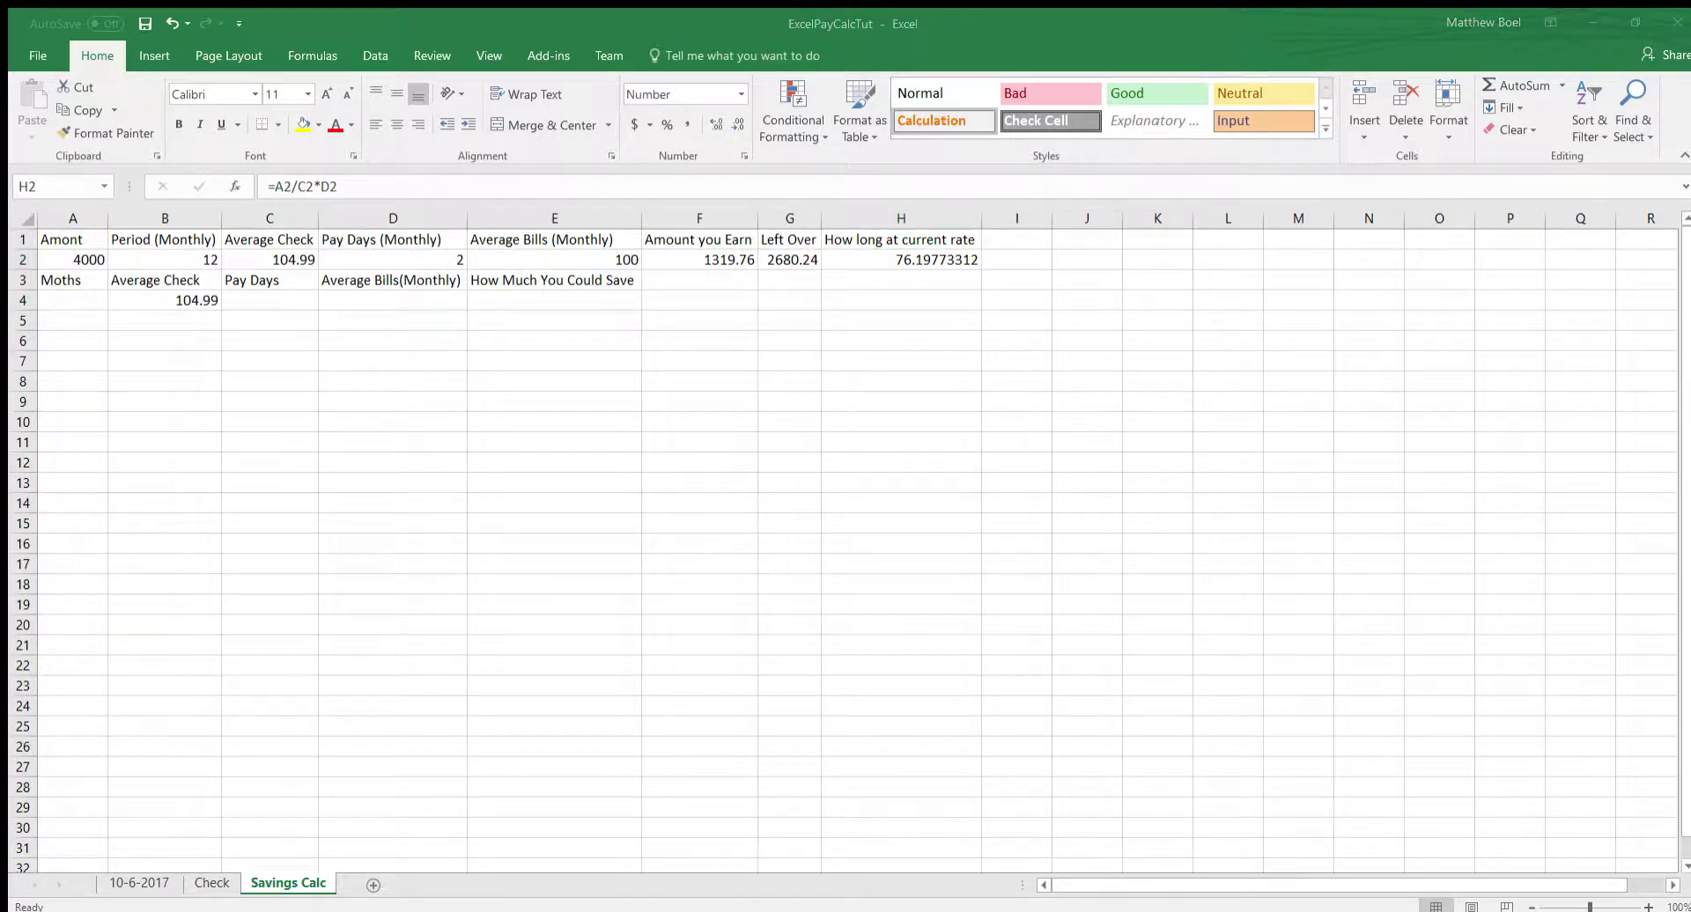
{"action": "left_click", "coordinate": [968, 257]}
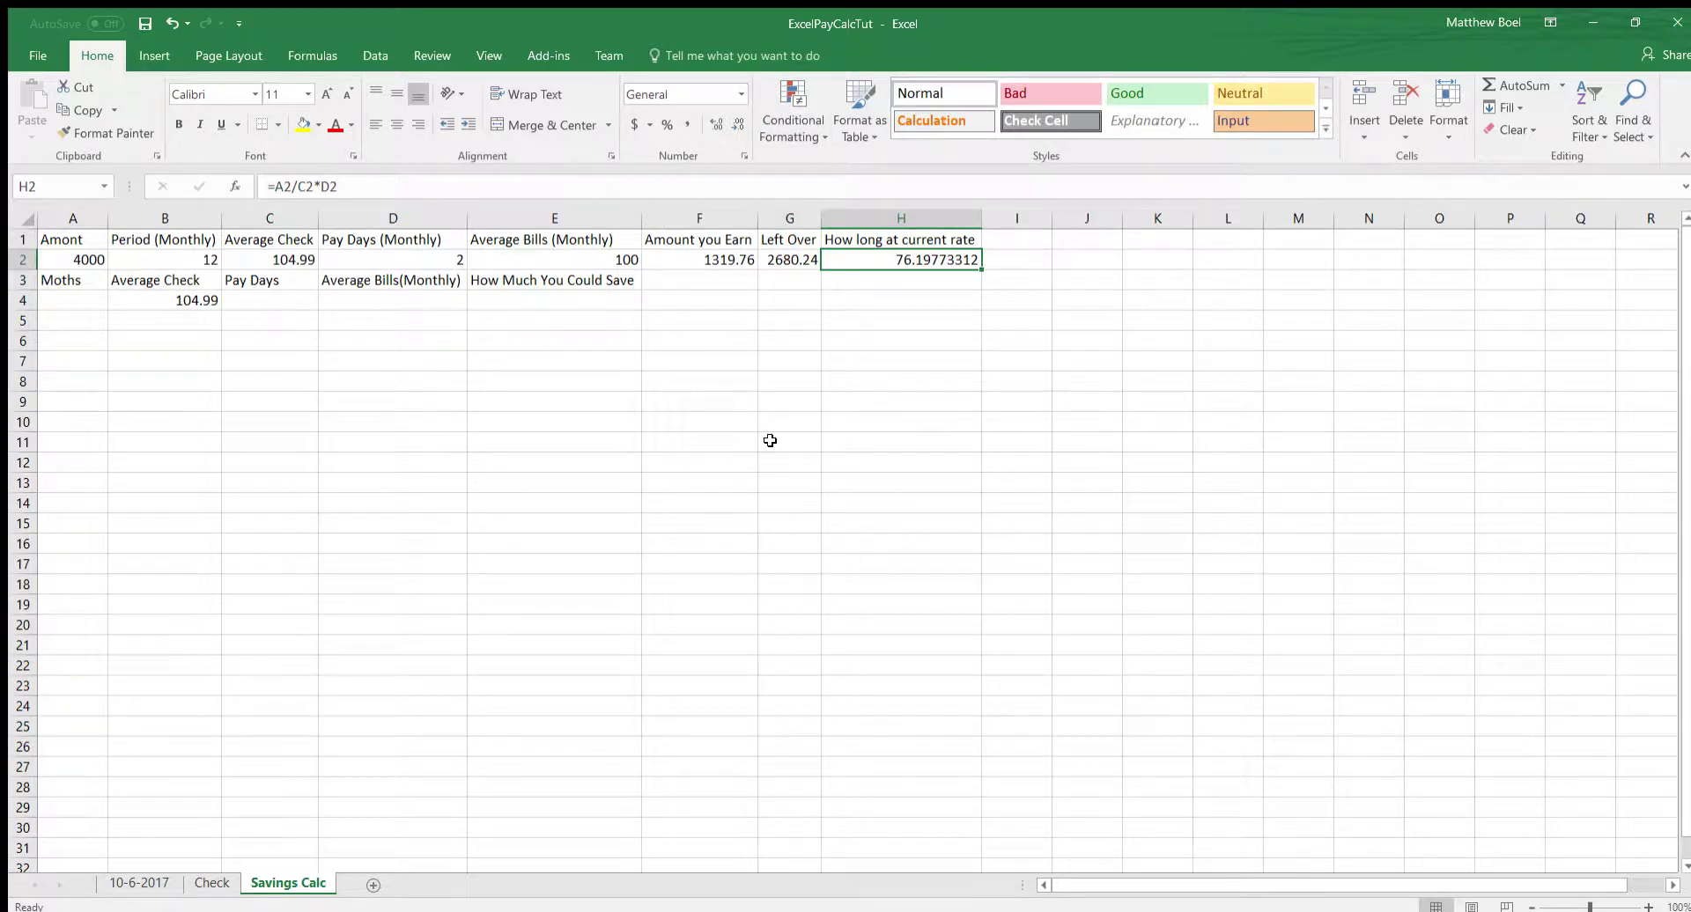
Step: Check the savings time with a scratch calculation of =77*208 in the empty cell F9
{"action": "left_click", "coordinate": [738, 402]}
{"action": "type", "text": "="}
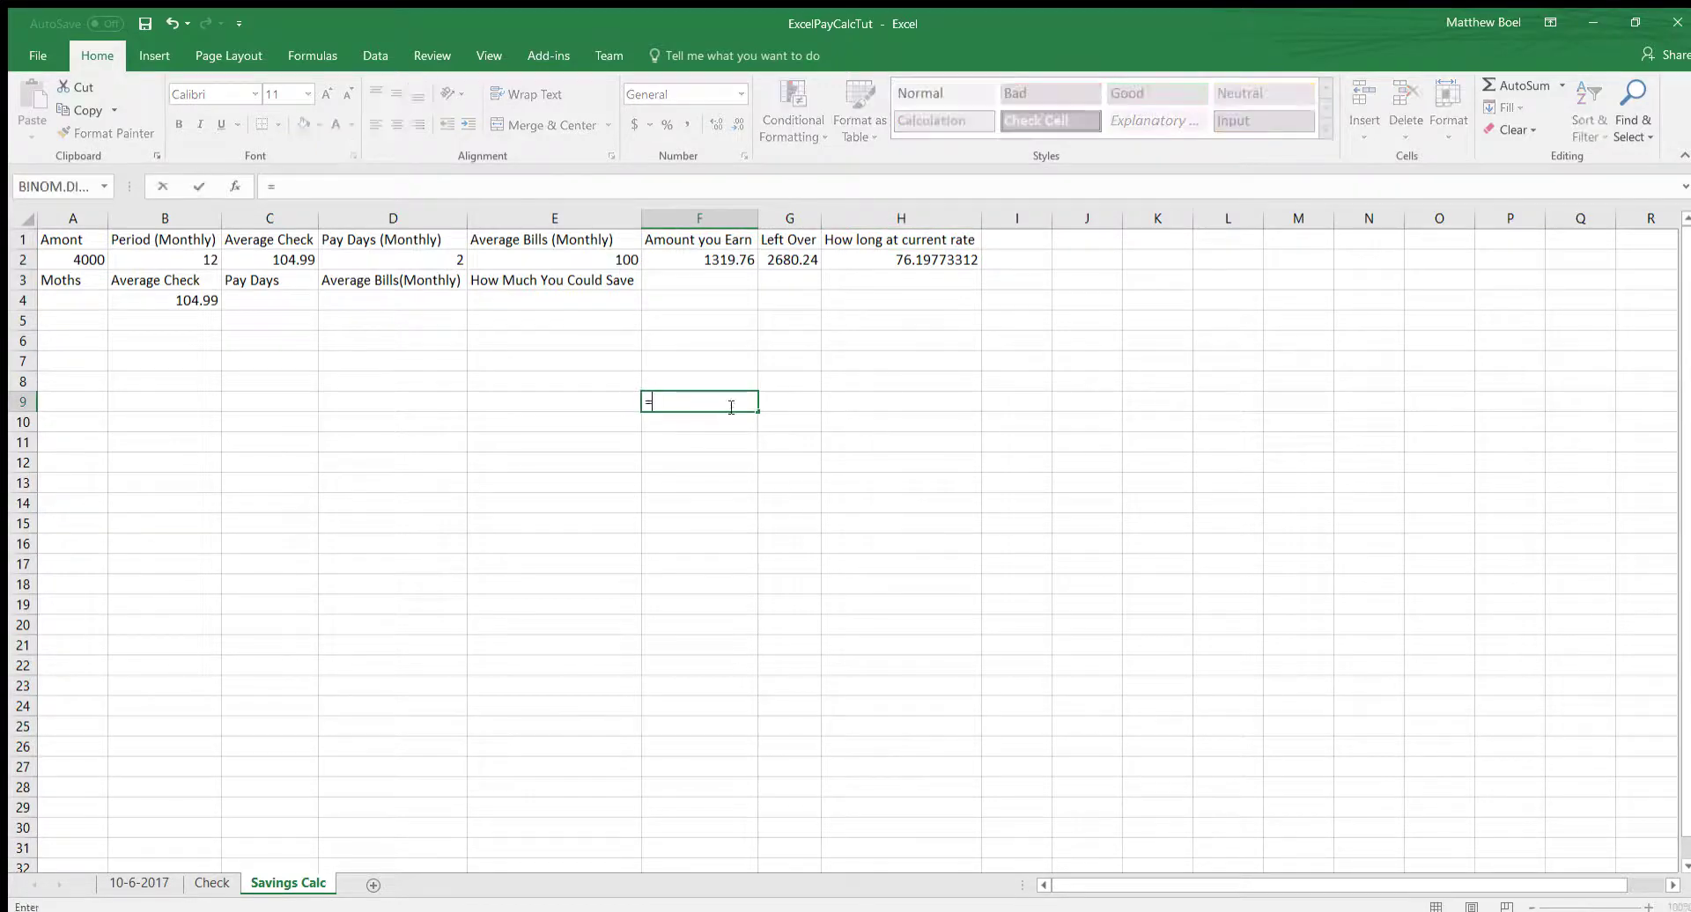
{"action": "type", "text": "77*208"}
{"action": "key", "text": "Return"}
{"action": "scroll", "coordinate": [669, 431], "scroll_direction": "down", "scroll_amount": 3}
{"action": "scroll", "coordinate": [674, 431], "scroll_direction": "up", "scroll_amount": 3}
Step: Correct the scratch calculation in F9 to =77*209
{"action": "left_click", "coordinate": [659, 401]}
{"action": "key", "text": "F2"}
{"action": "key", "text": "BackSpace"}
{"action": "type", "text": "9"}
{"action": "key", "text": "Return"}
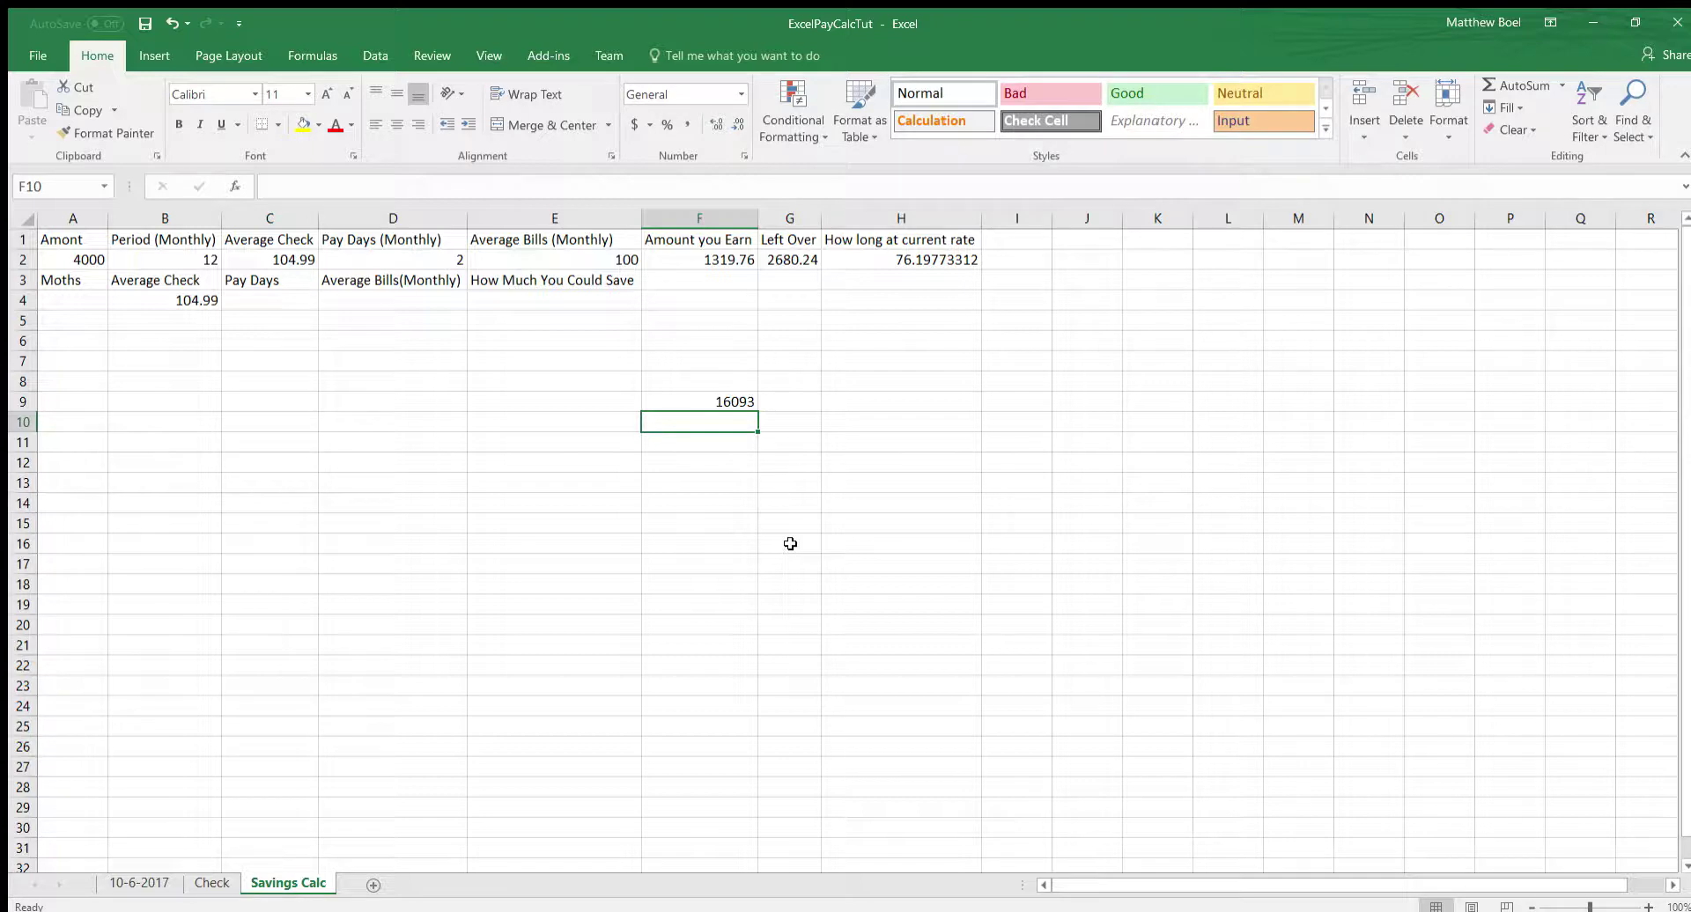
{"action": "key", "text": "Up"}
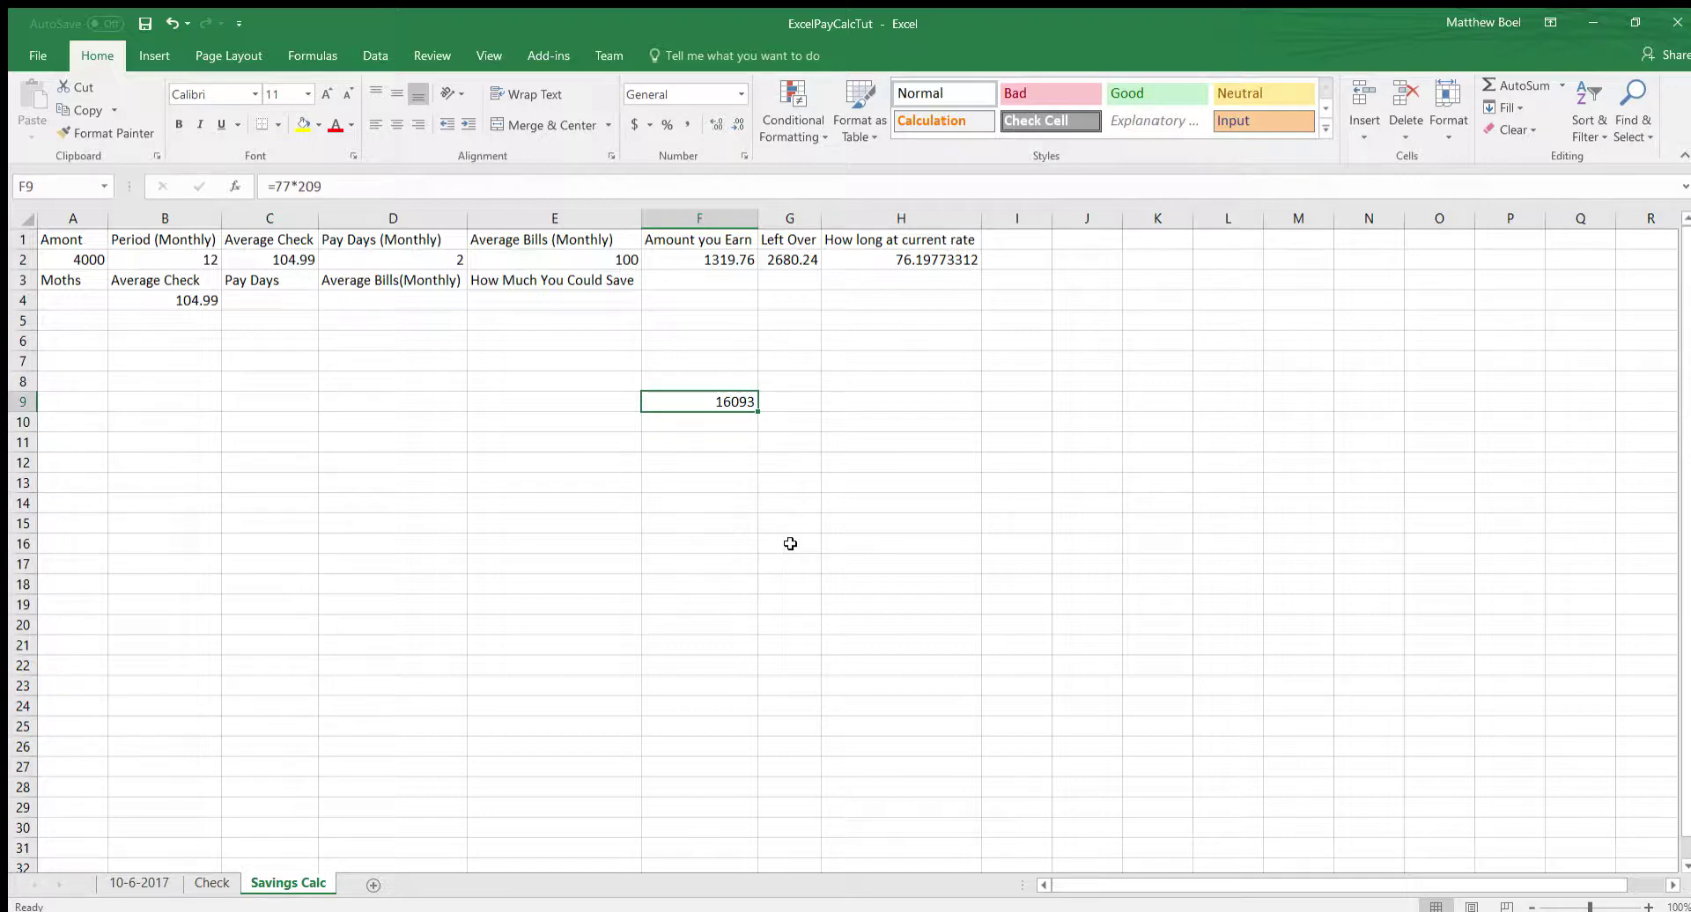
Step: Change the How long at current rate formula in H2 to =A2/(C2*D2) by bracketing the check and pay days product
{"action": "left_click", "coordinate": [999, 261]}
{"action": "left_click", "coordinate": [971, 262]}
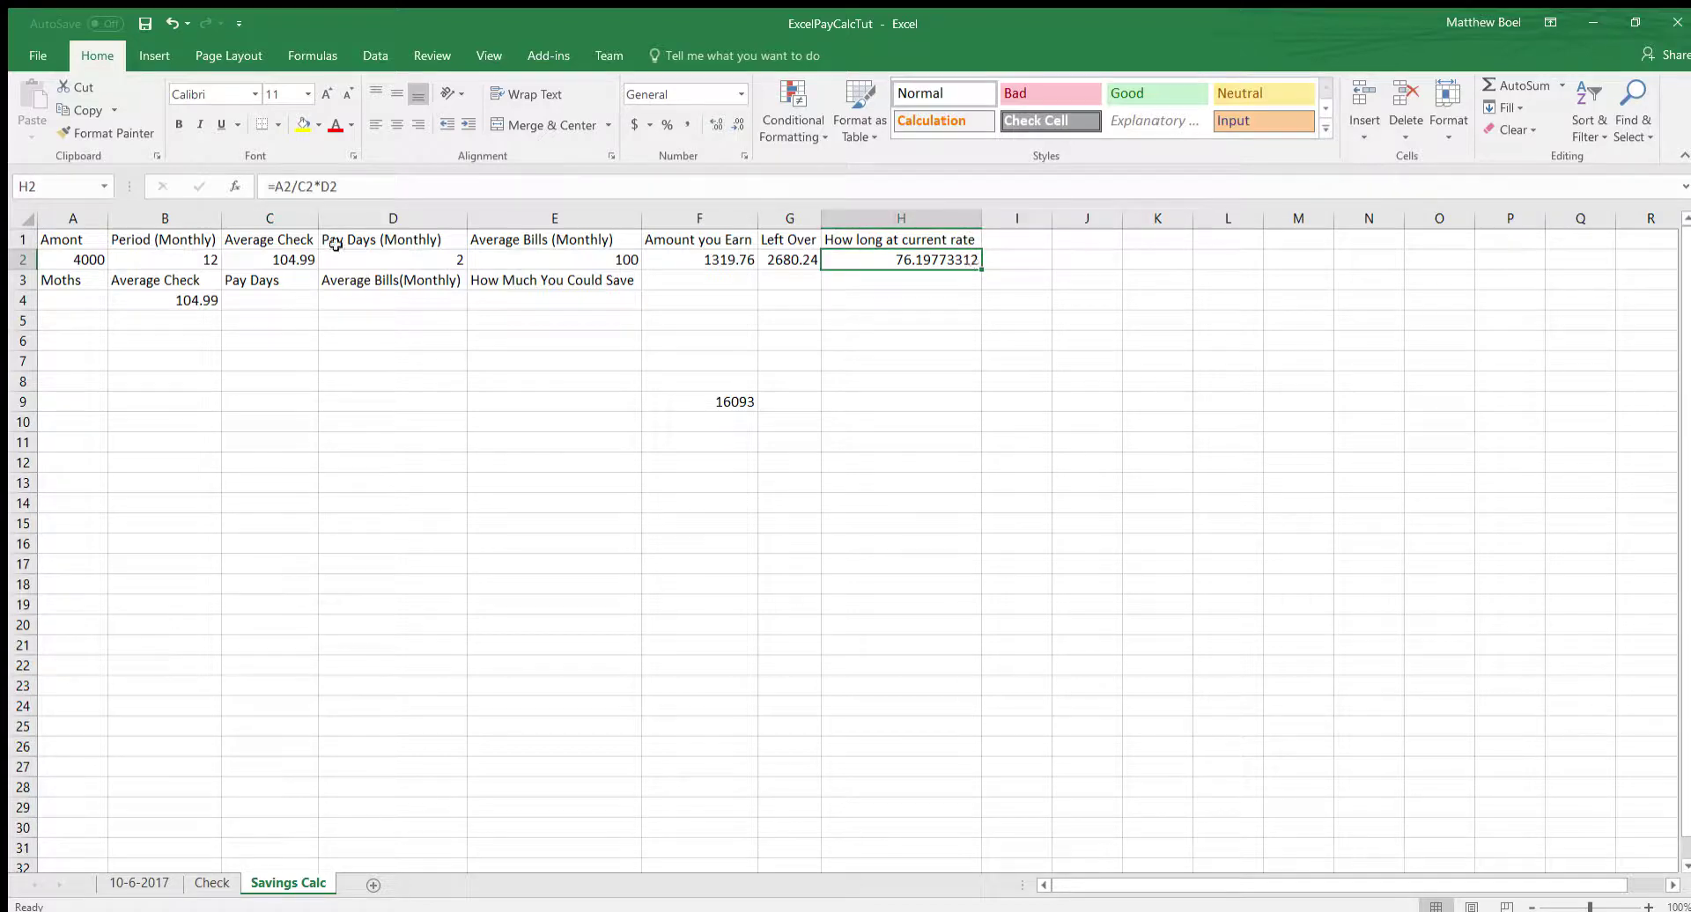
{"action": "left_click", "coordinate": [374, 190]}
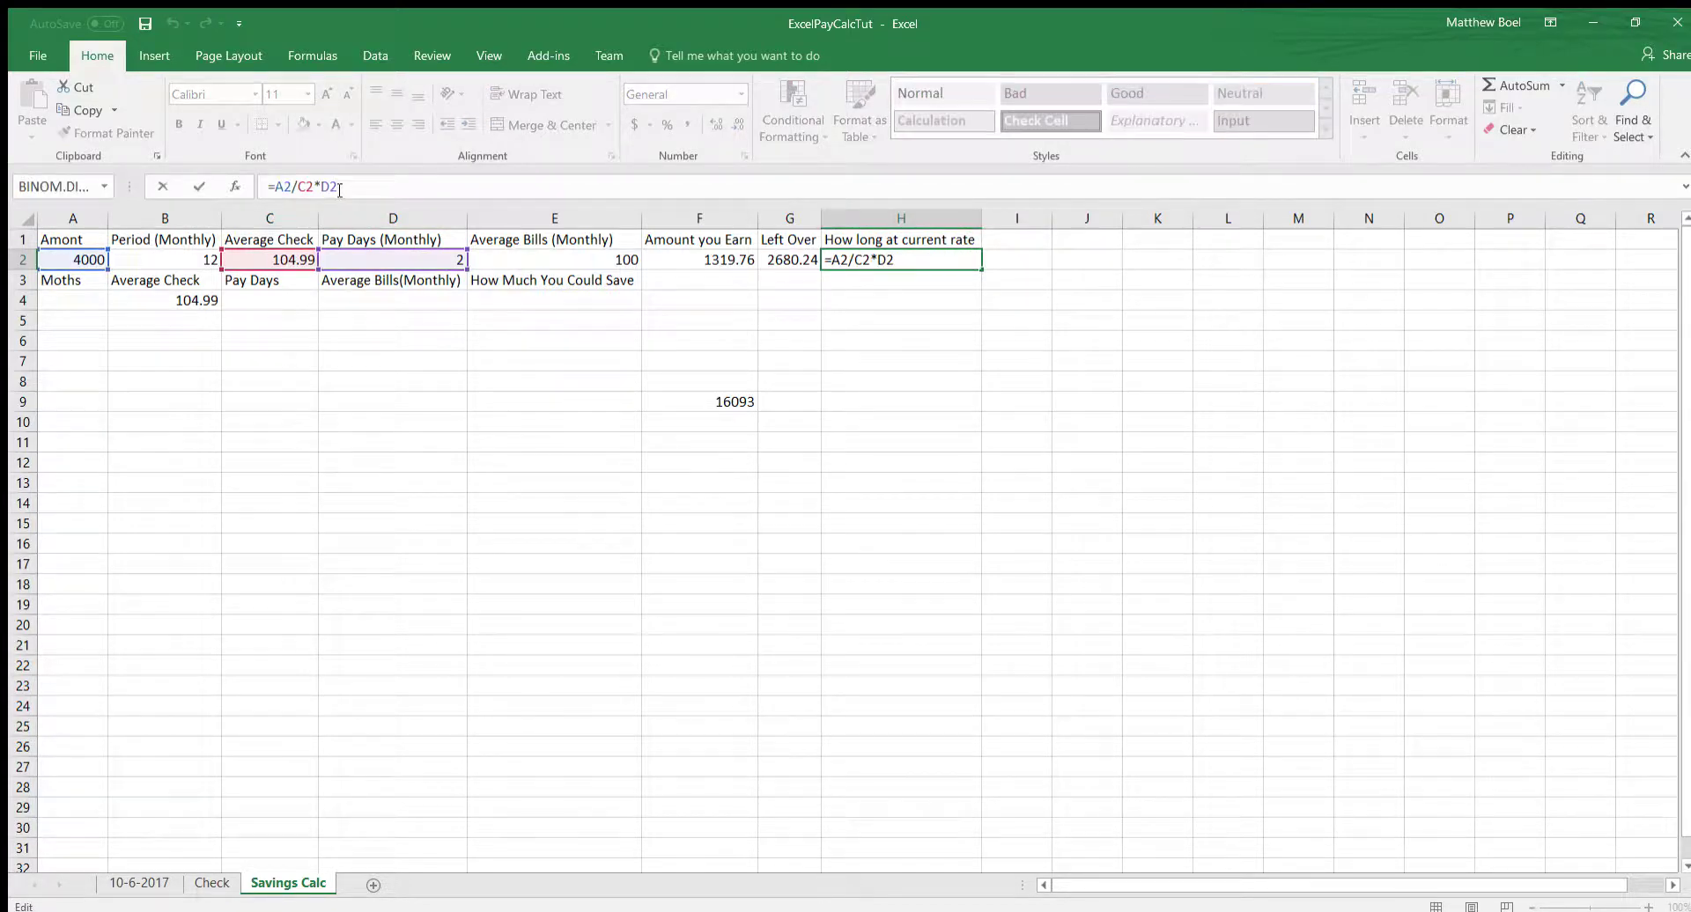
{"action": "type", "text": ")"}
{"action": "key", "text": "Left"}
{"action": "key", "text": "Left"}
{"action": "key", "text": "Left"}
{"action": "key", "text": "Left"}
{"action": "type", "text": "("}
{"action": "key", "text": "Return"}
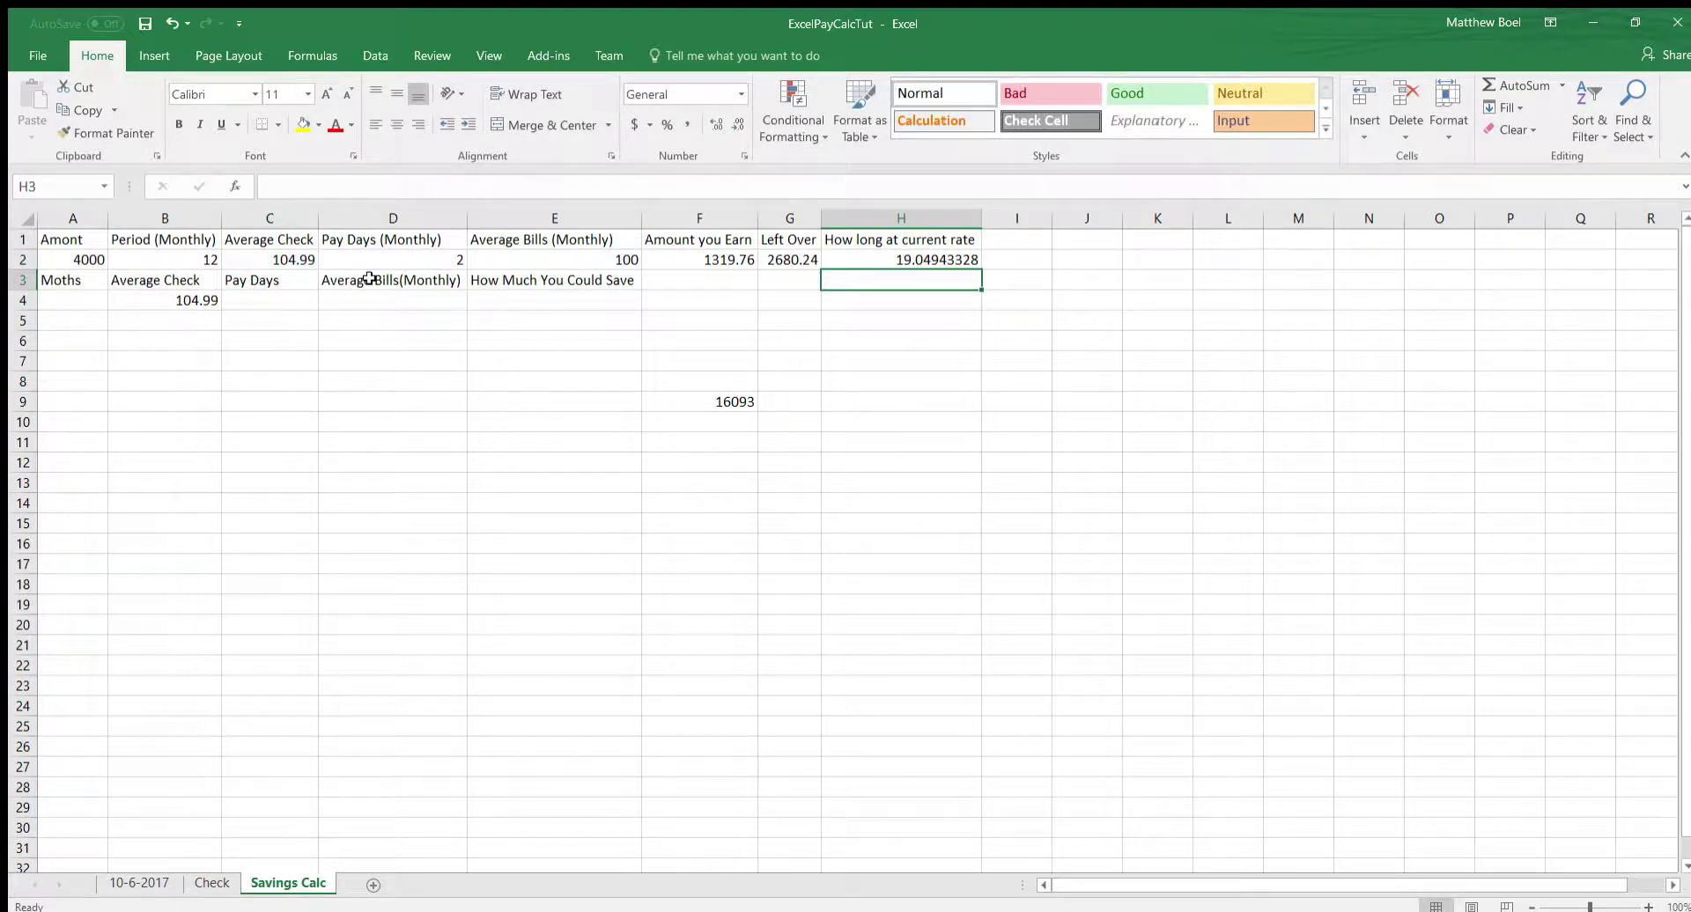
Step: Replace the scratch calculation in F9 with =19*104.99*2*12
{"action": "left_click", "coordinate": [747, 400]}
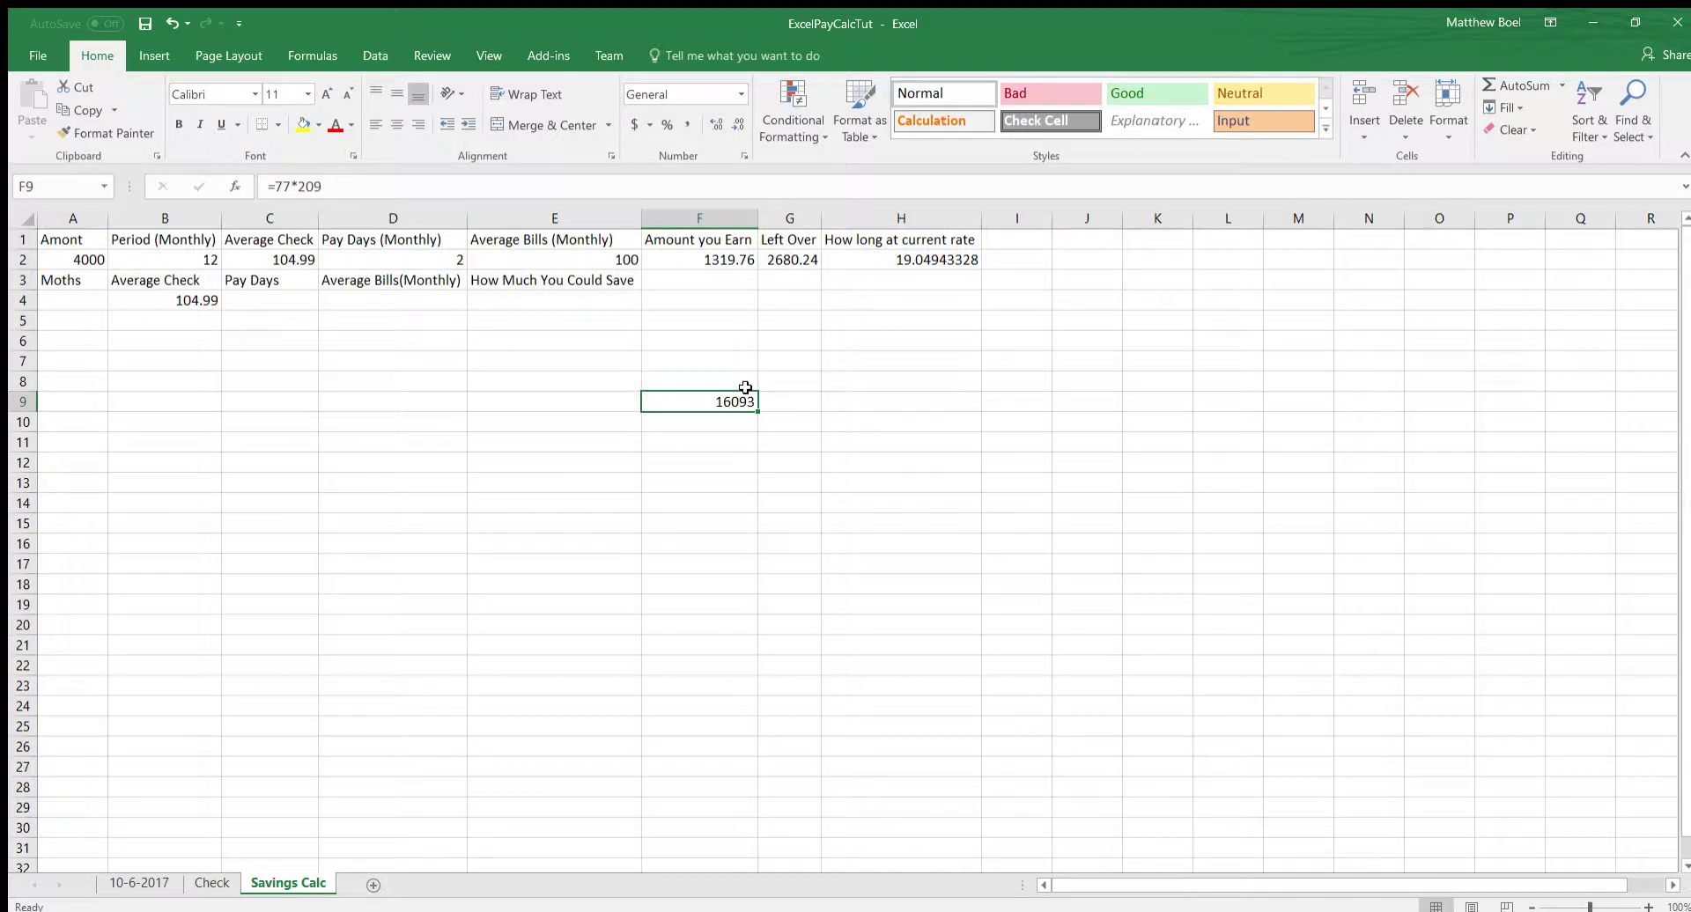
{"action": "key", "text": "Delete"}
{"action": "type", "text": "="}
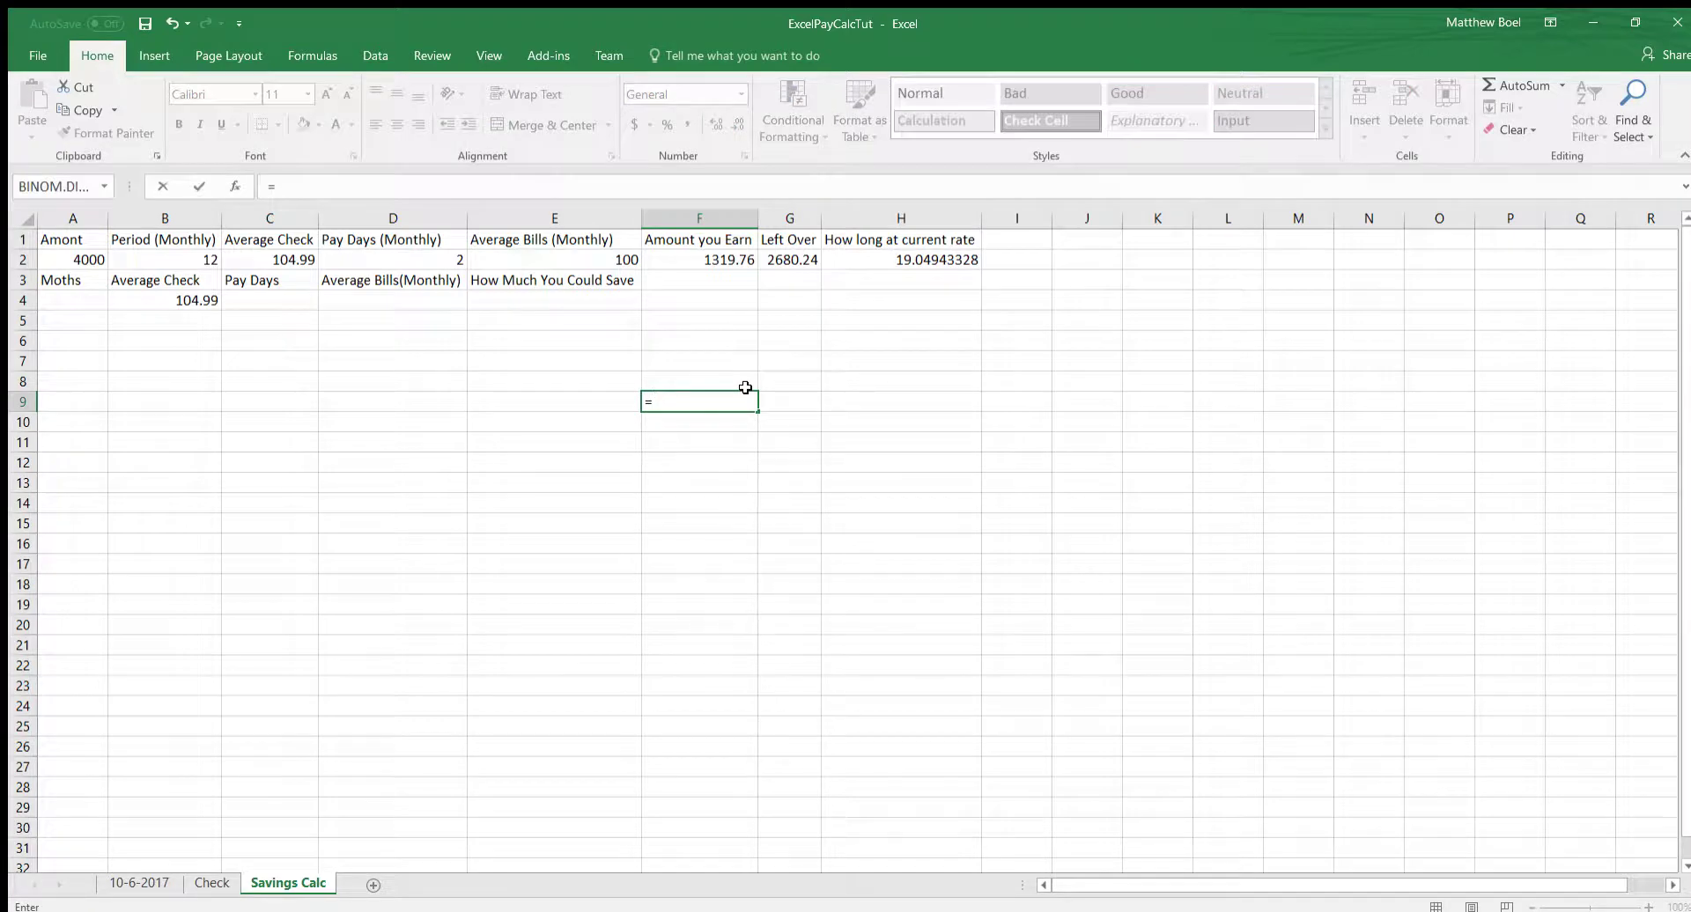
{"action": "type", "text": "19*"}
{"action": "type", "text": "104.99*2*12"}
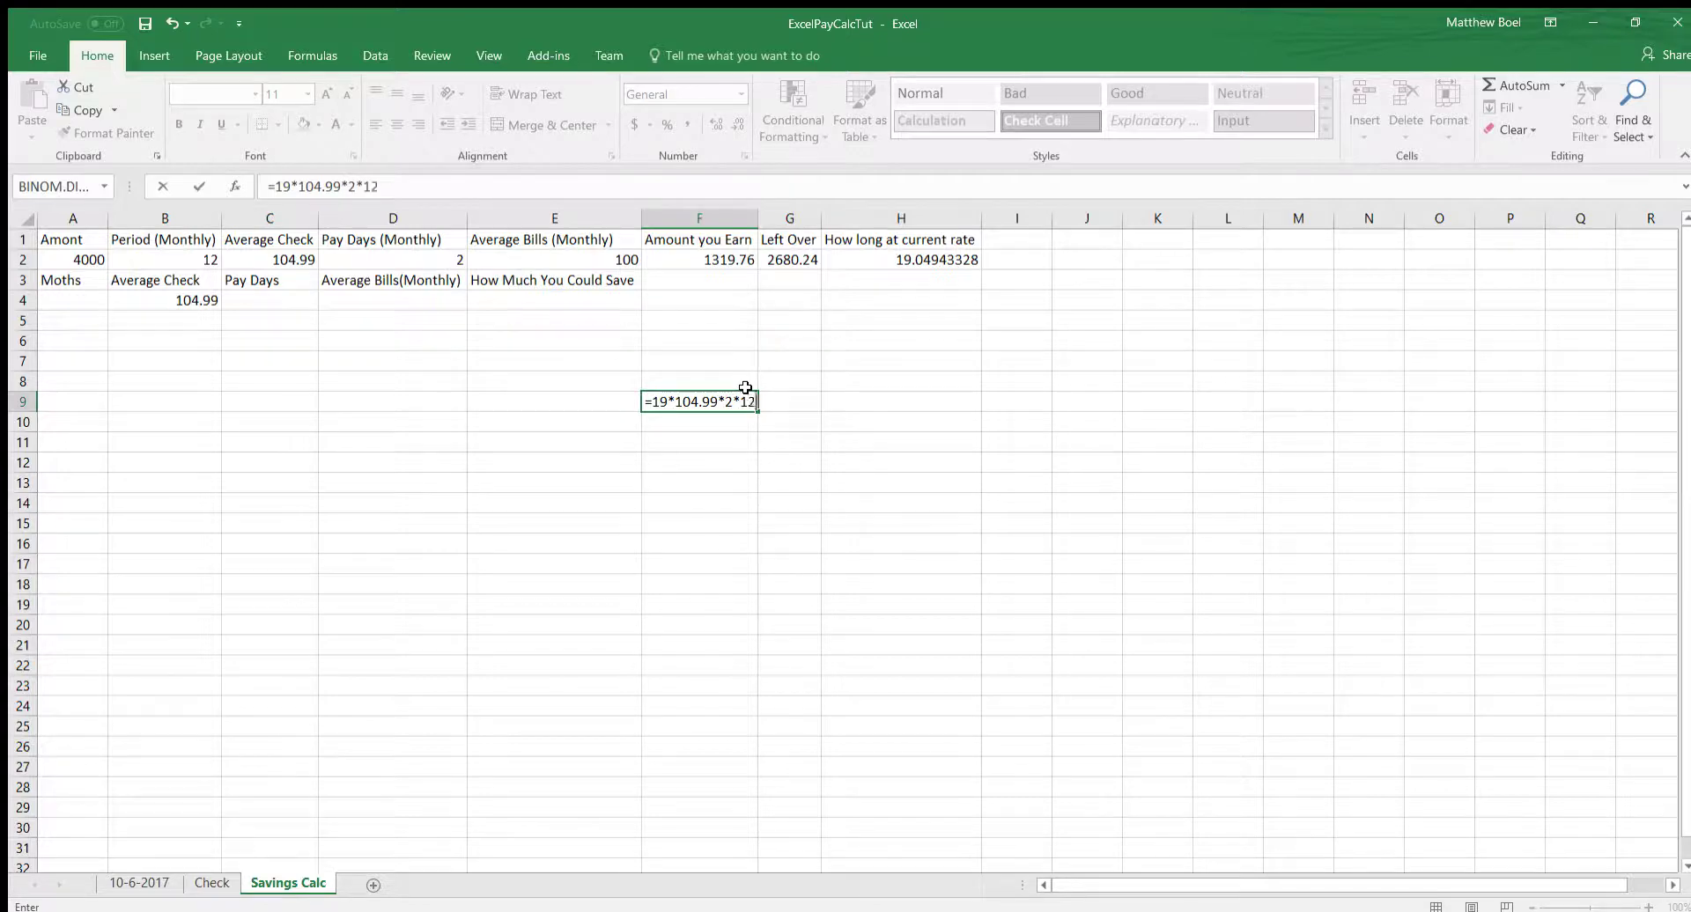
{"action": "key", "text": "Return"}
{"action": "left_click", "coordinate": [745, 388]}
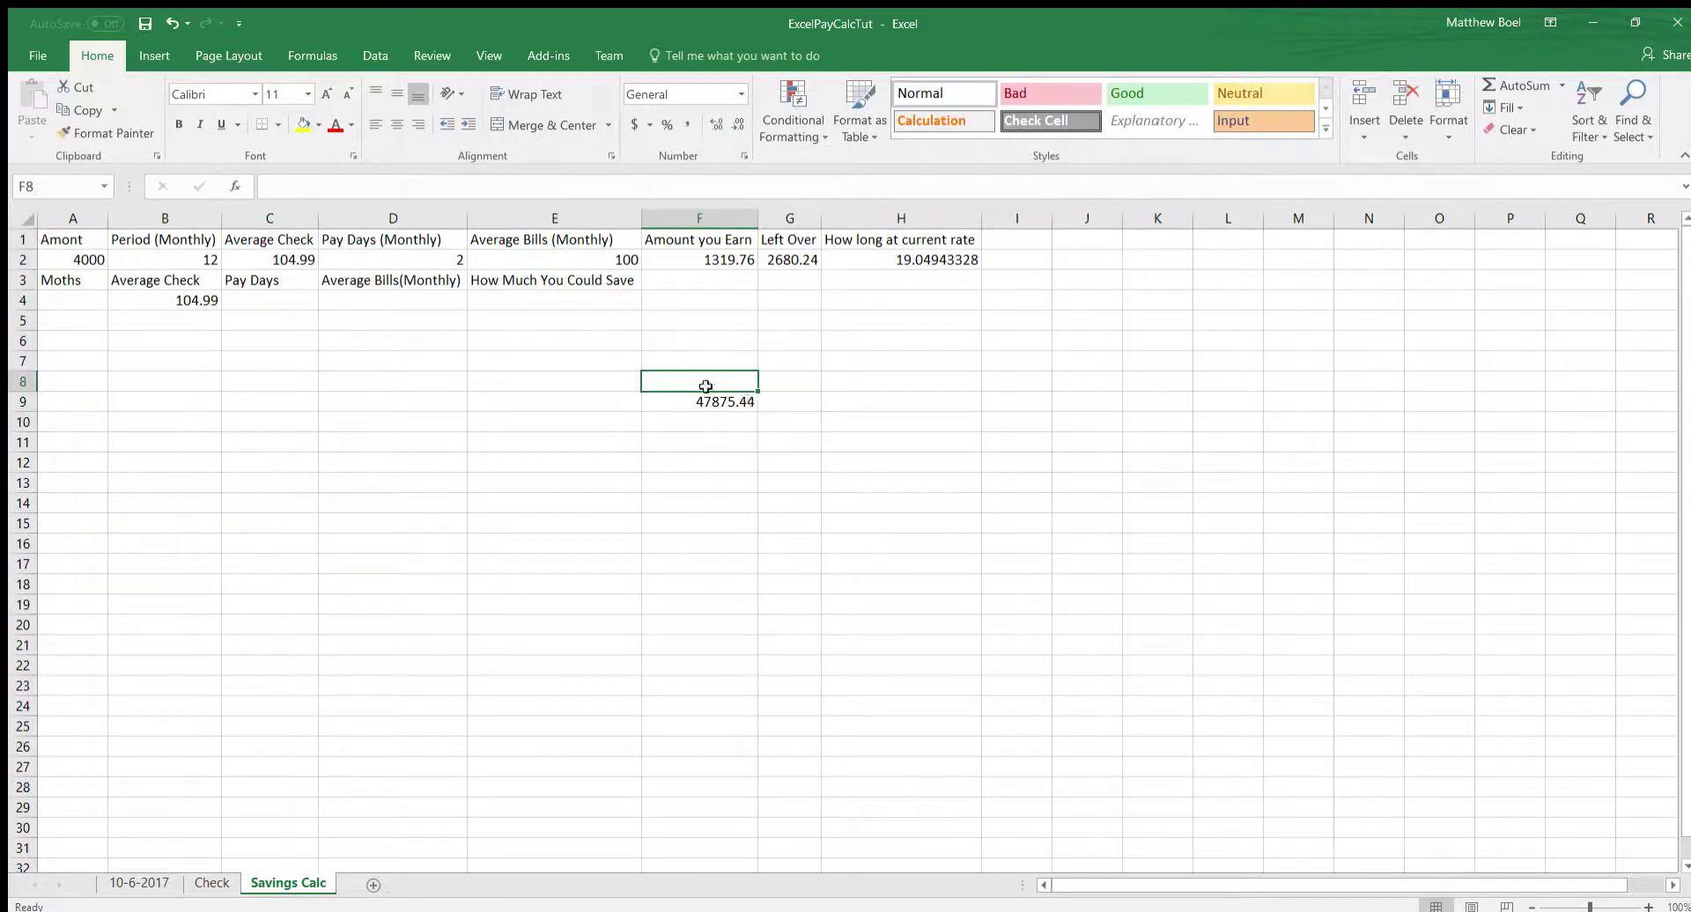
Step: Clear the scratch calculation from F9
{"action": "left_click", "coordinate": [704, 402]}
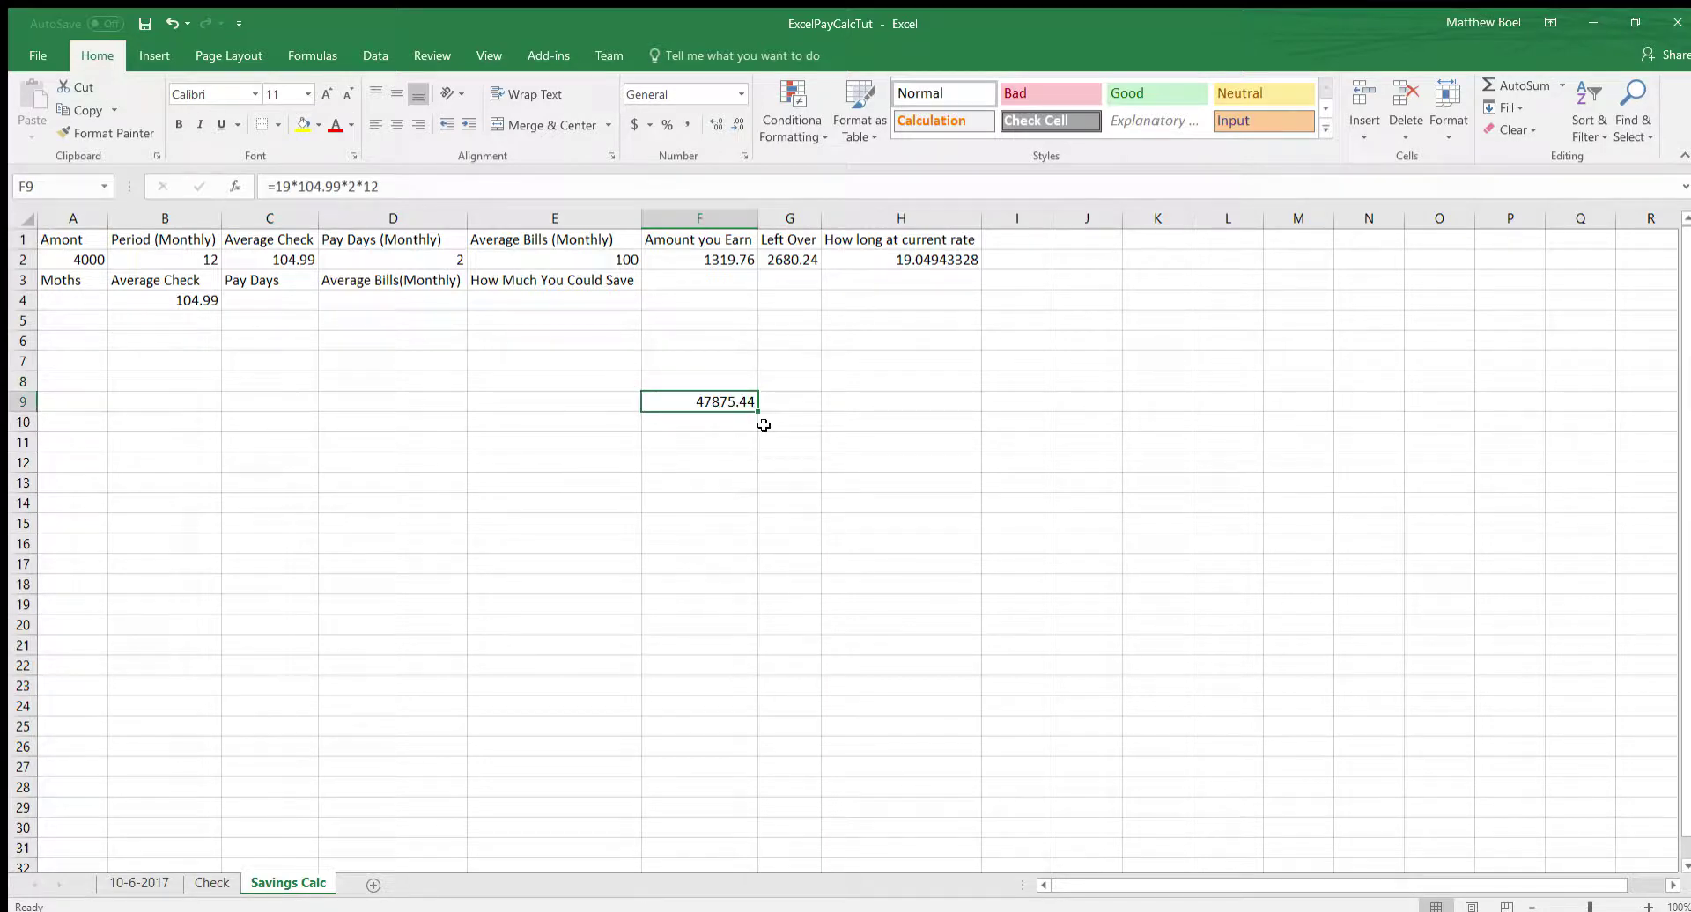
{"action": "key", "text": "Delete"}
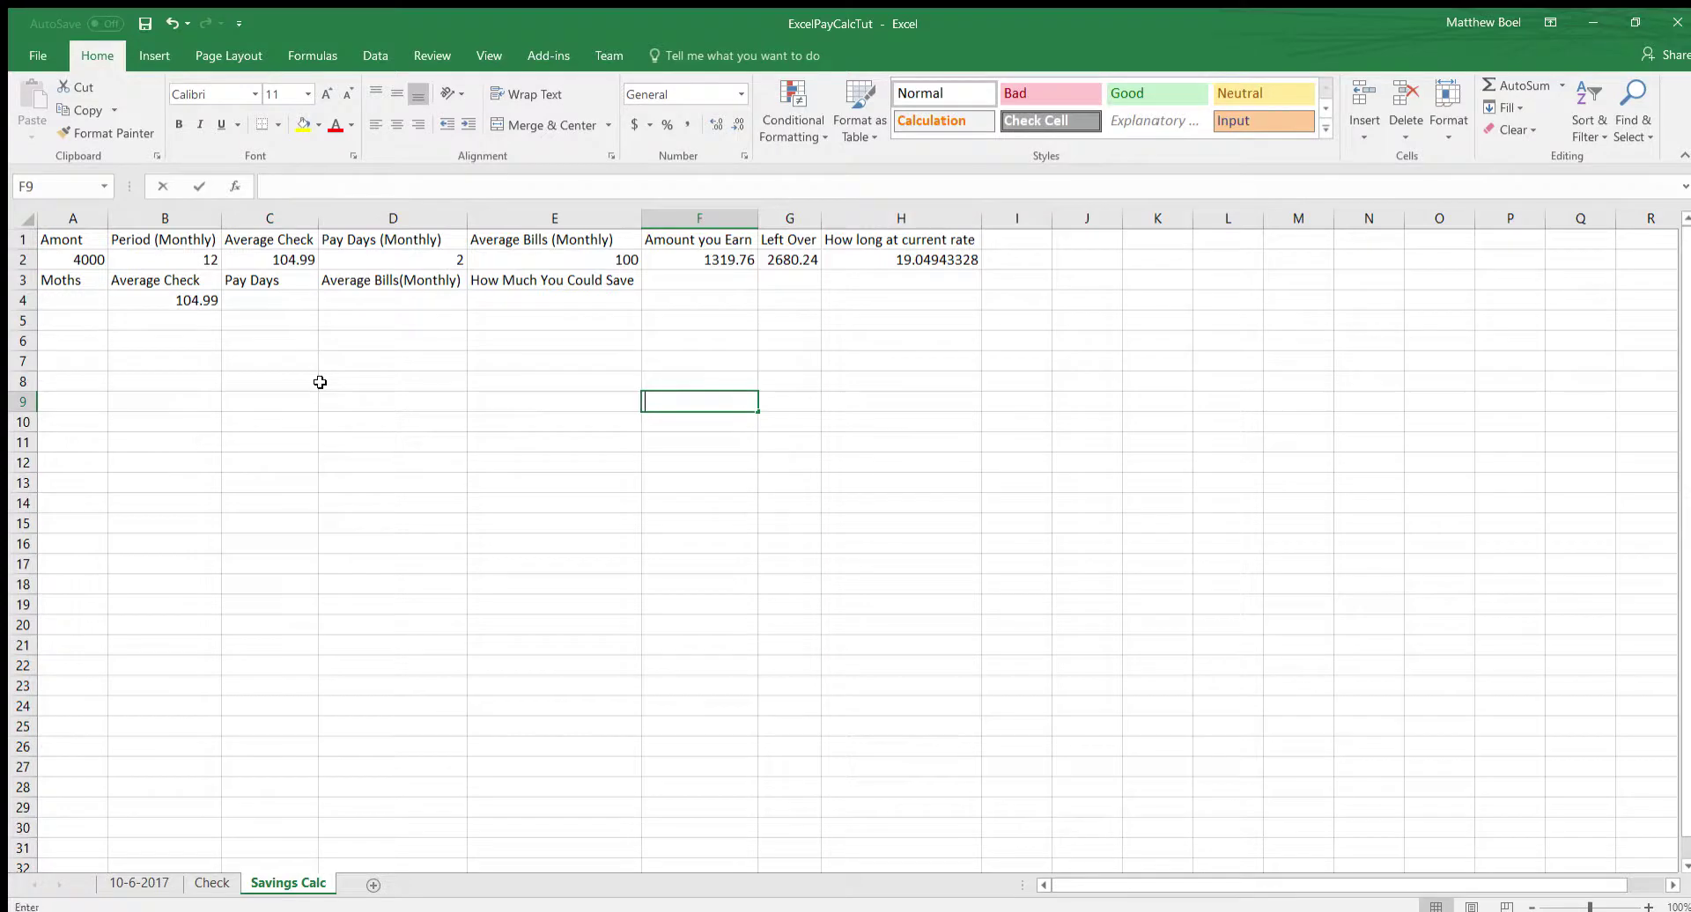
{"action": "key", "text": "Up"}
{"action": "key", "text": "Up"}
{"action": "key", "text": "Up"}
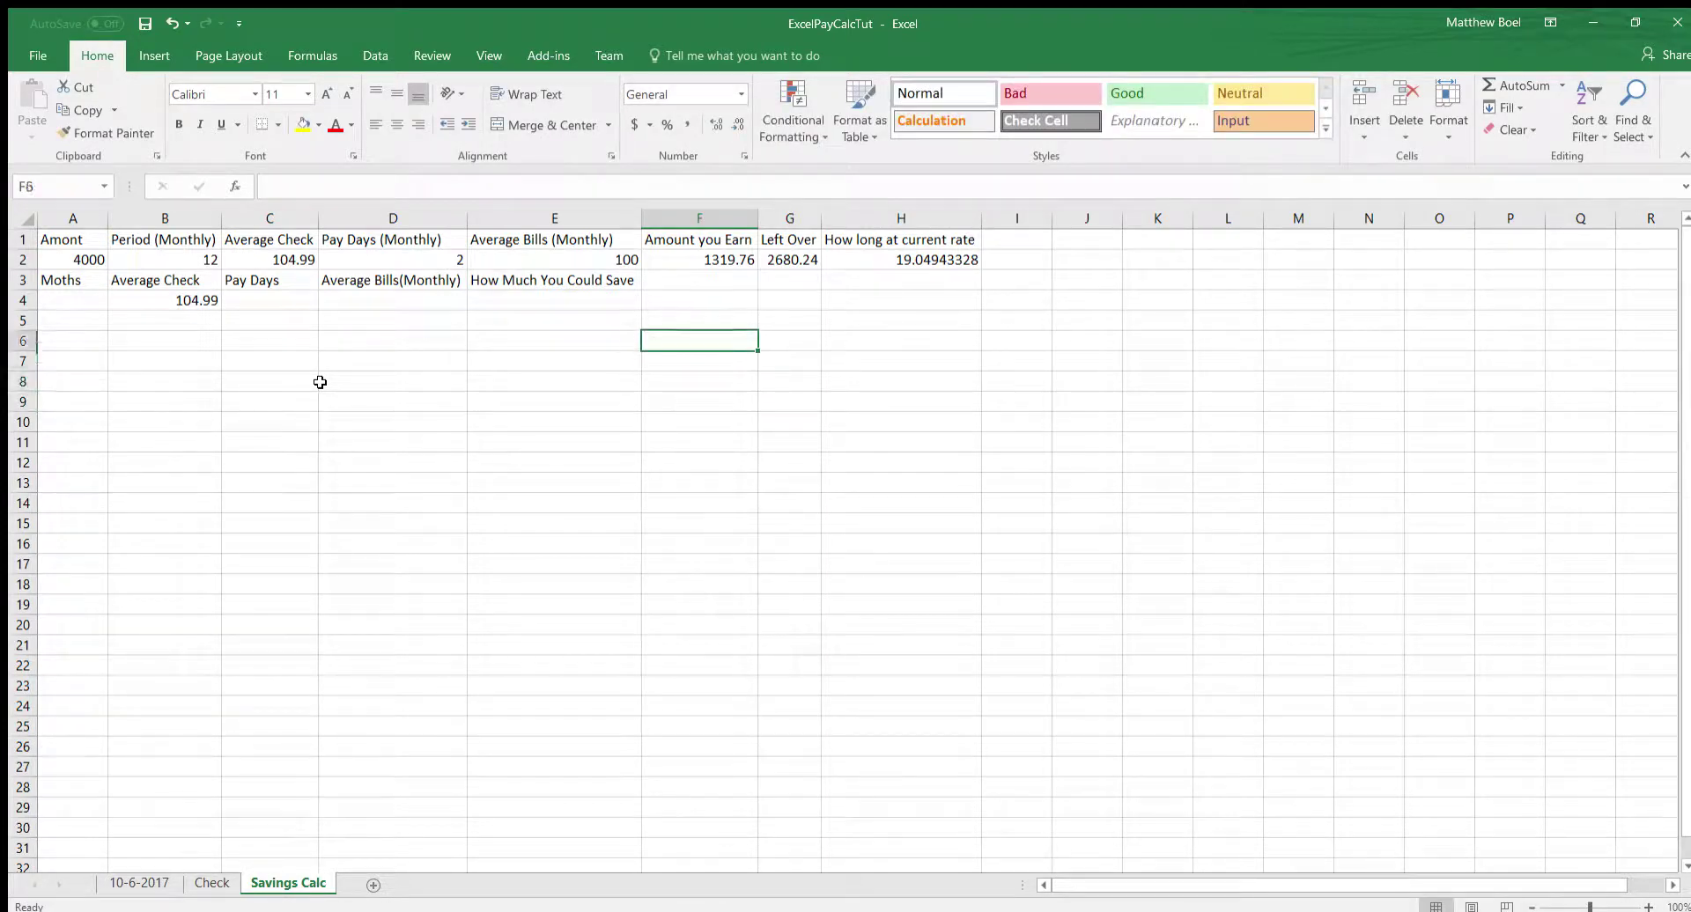
{"action": "left_click", "coordinate": [59, 304]}
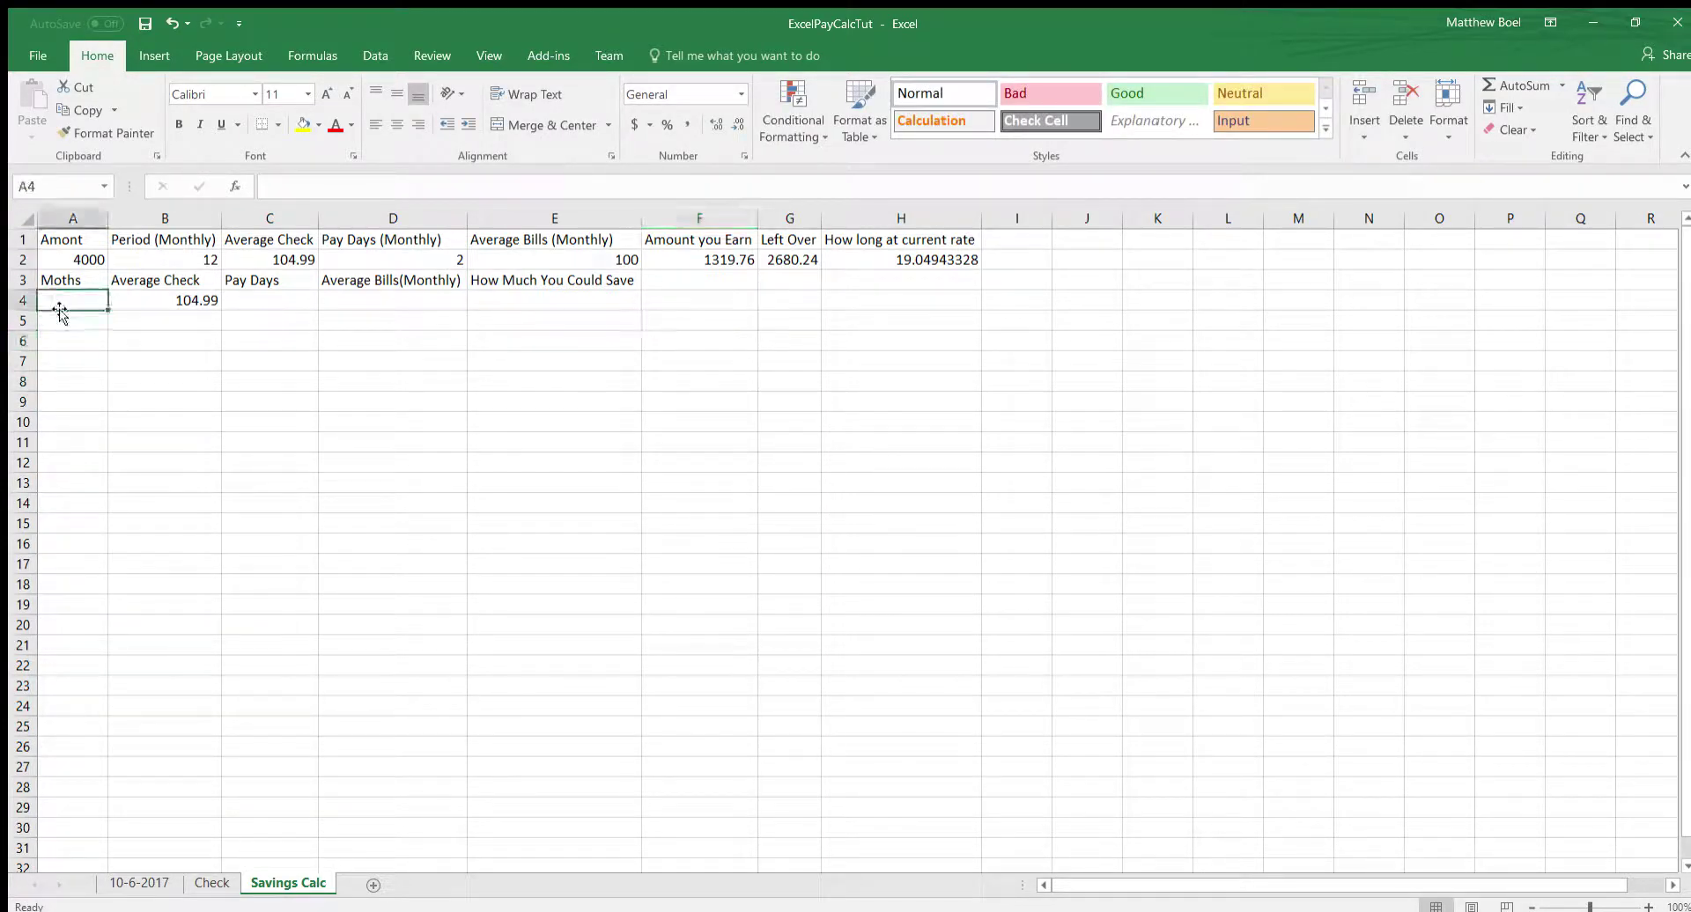
{"action": "left_click", "coordinate": [255, 305]}
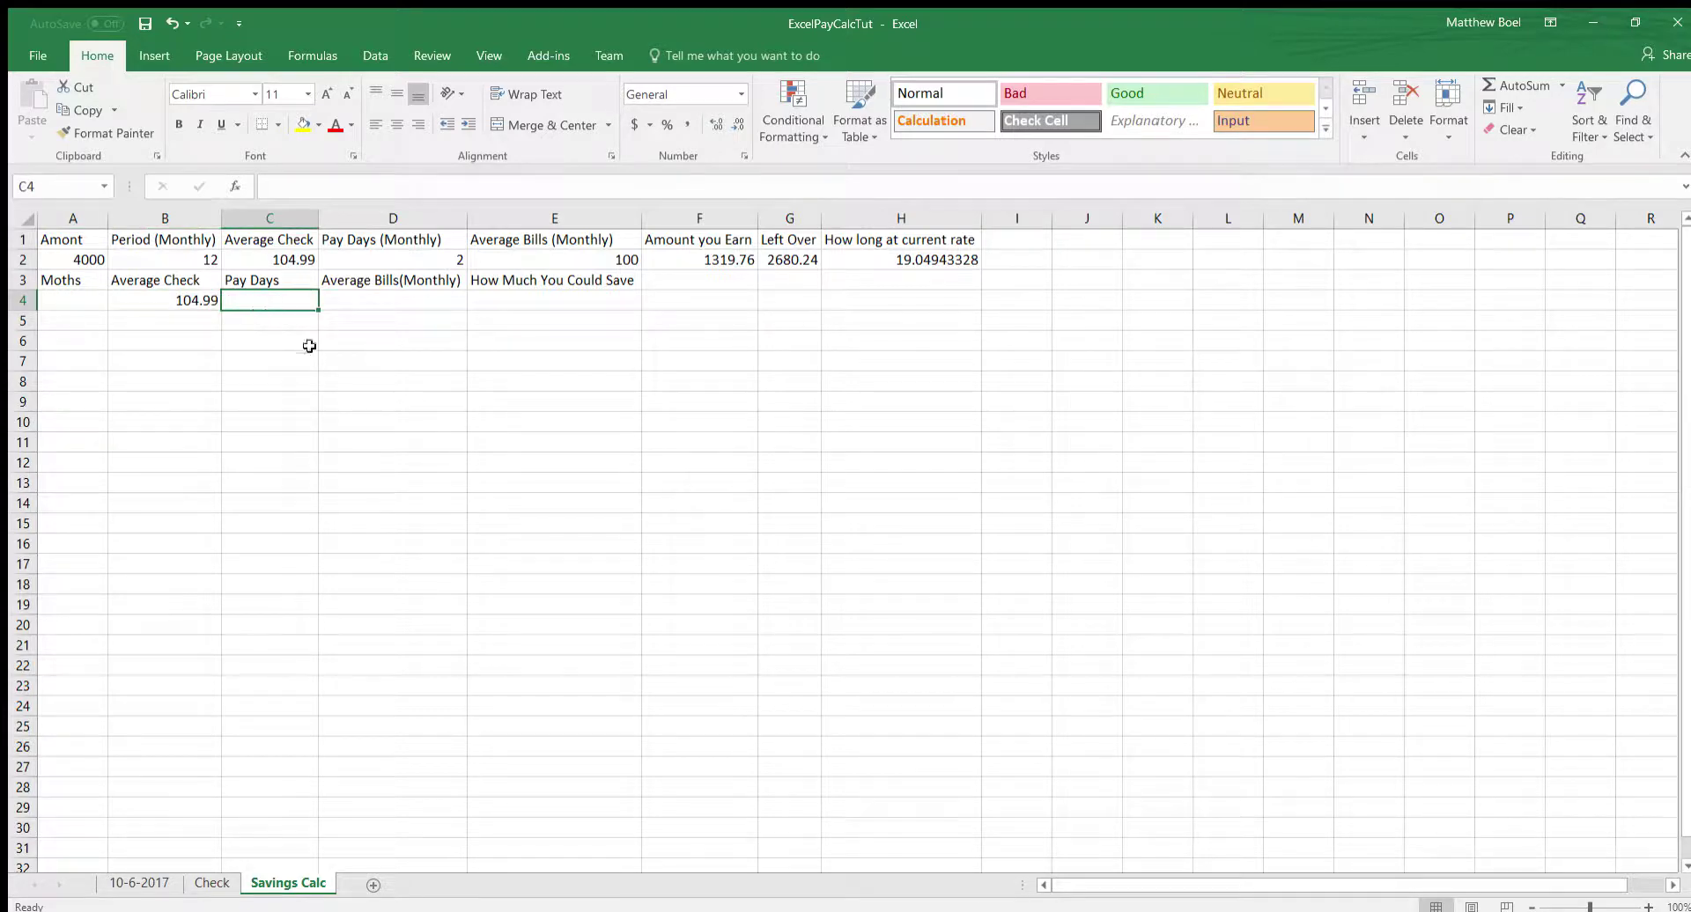
{"action": "left_click", "coordinate": [385, 298]}
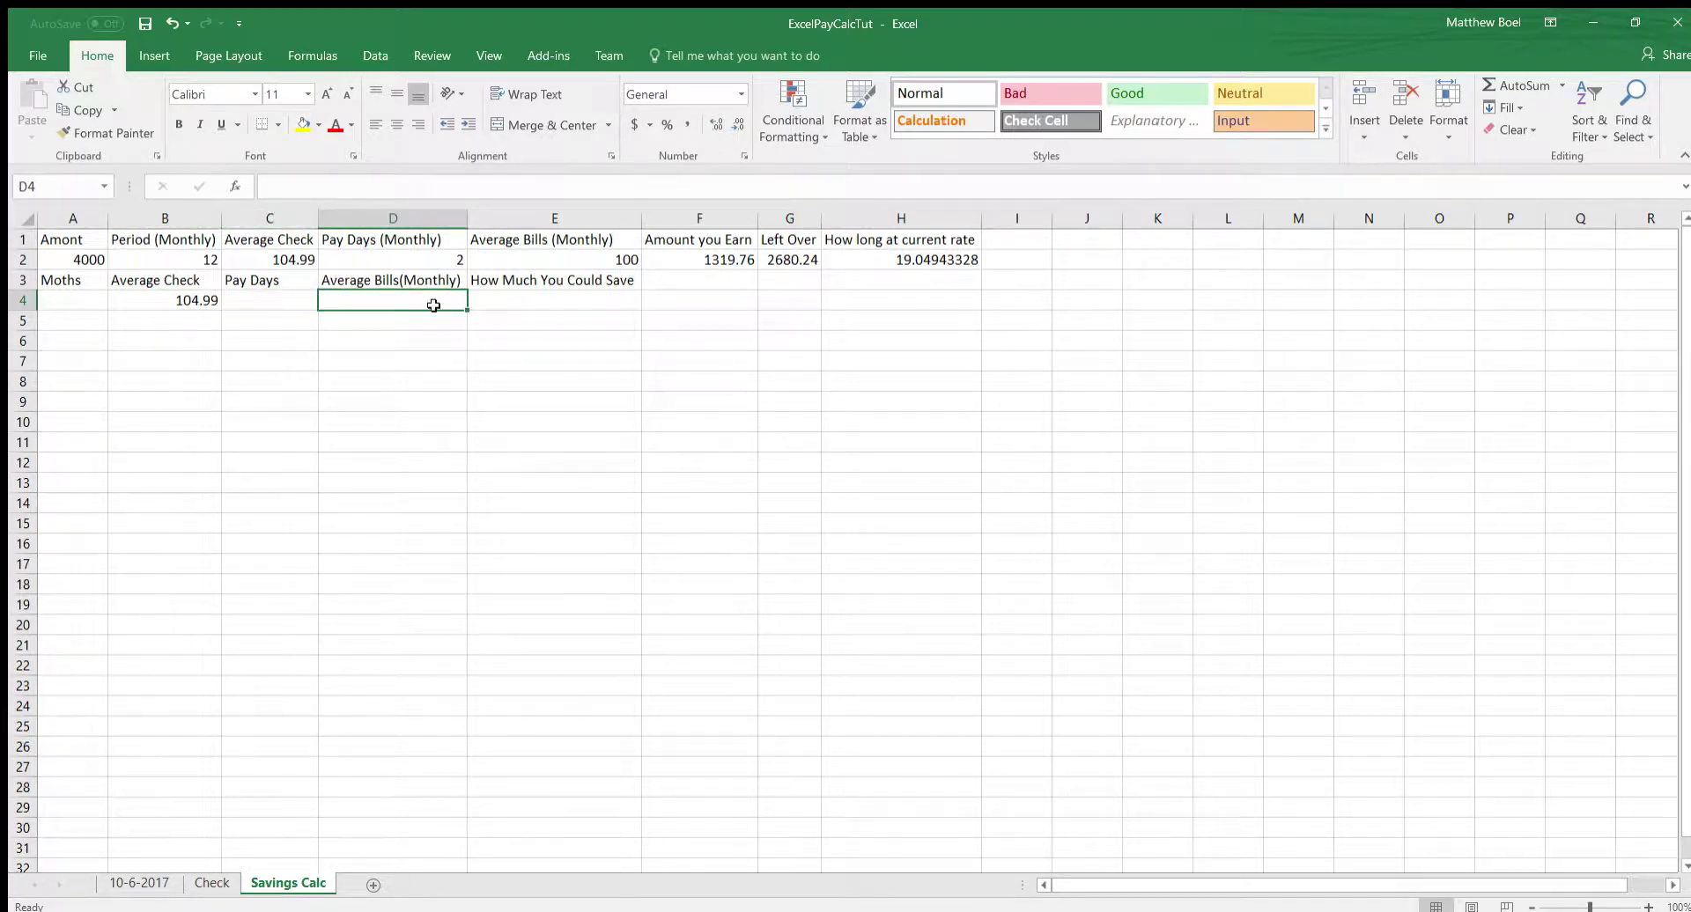
{"action": "left_click", "coordinate": [541, 303]}
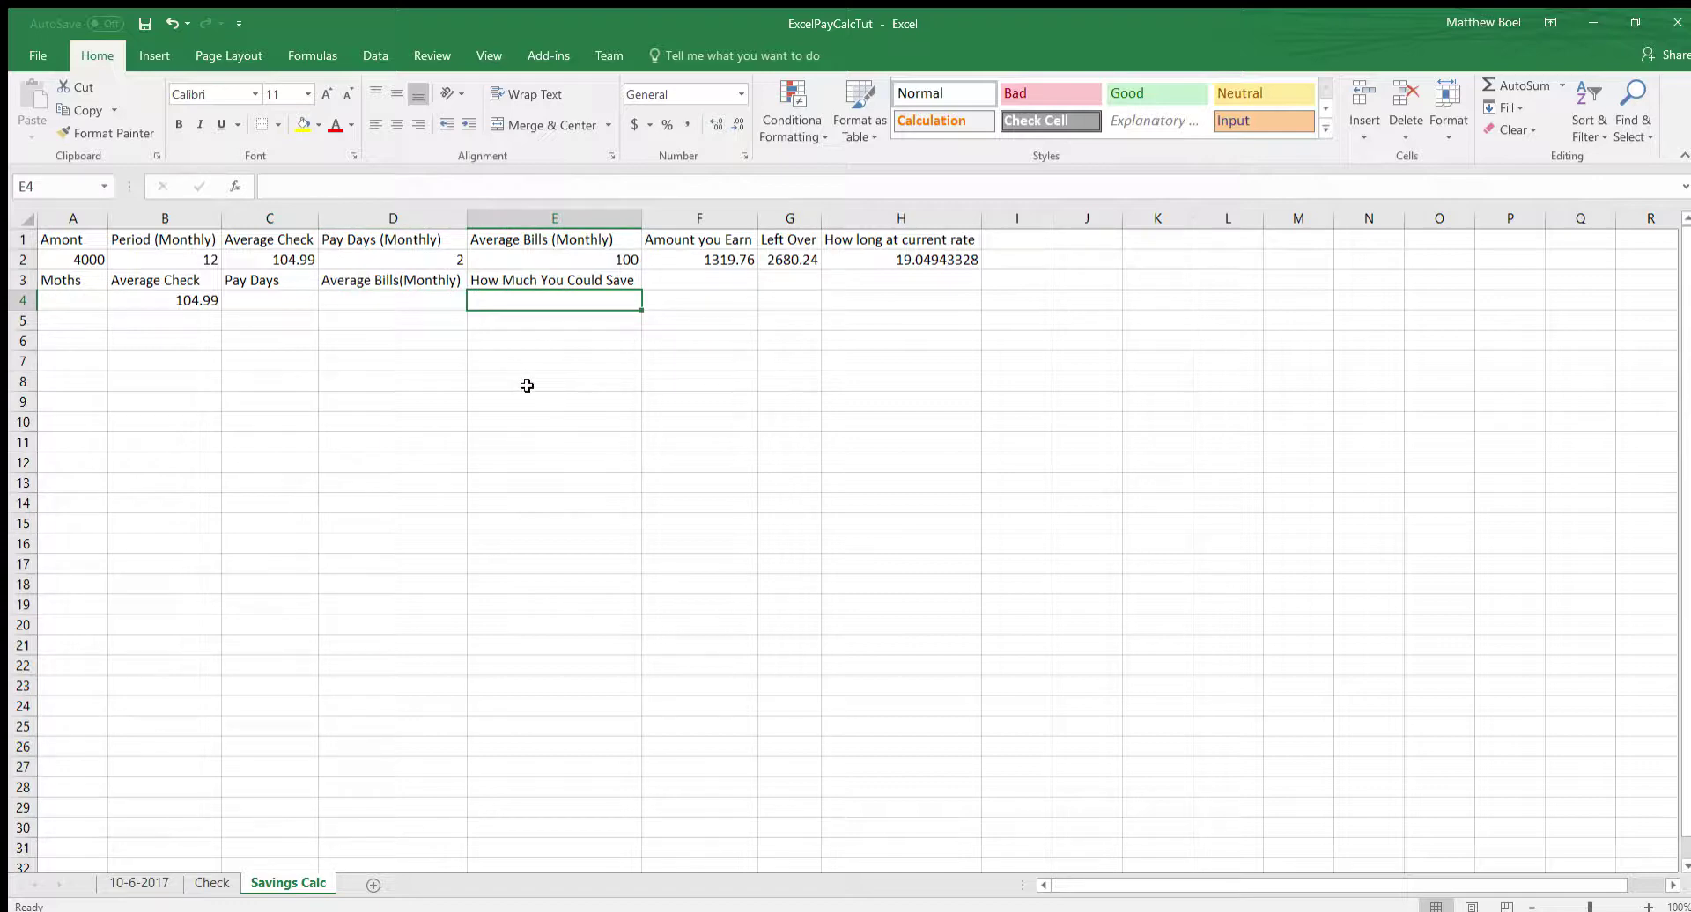
Step: Move the savings block in A3:E4 down one row to A4:E5 and select the How Much You Could Save cell E5
{"action": "left_click_drag", "start_coordinate": [62, 284], "coordinate": [539, 308]}
{"action": "key", "text": "ctrl+c"}
{"action": "left_click", "coordinate": [53, 322]}
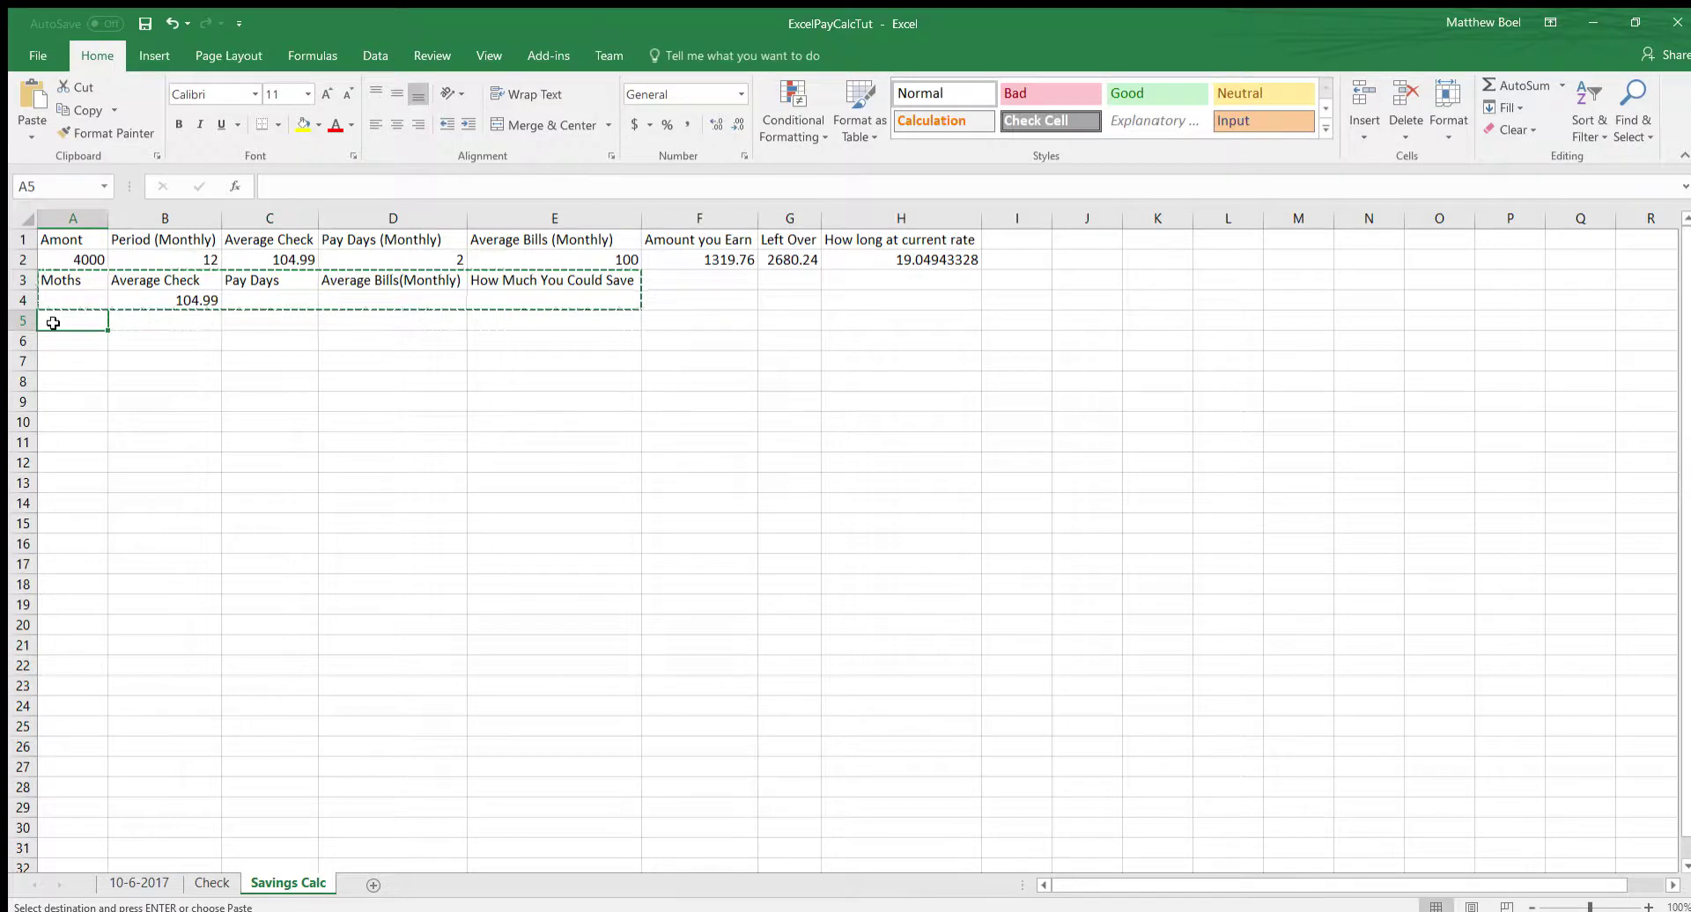
{"action": "left_click", "coordinate": [60, 301]}
{"action": "key", "text": "ctrl+v"}
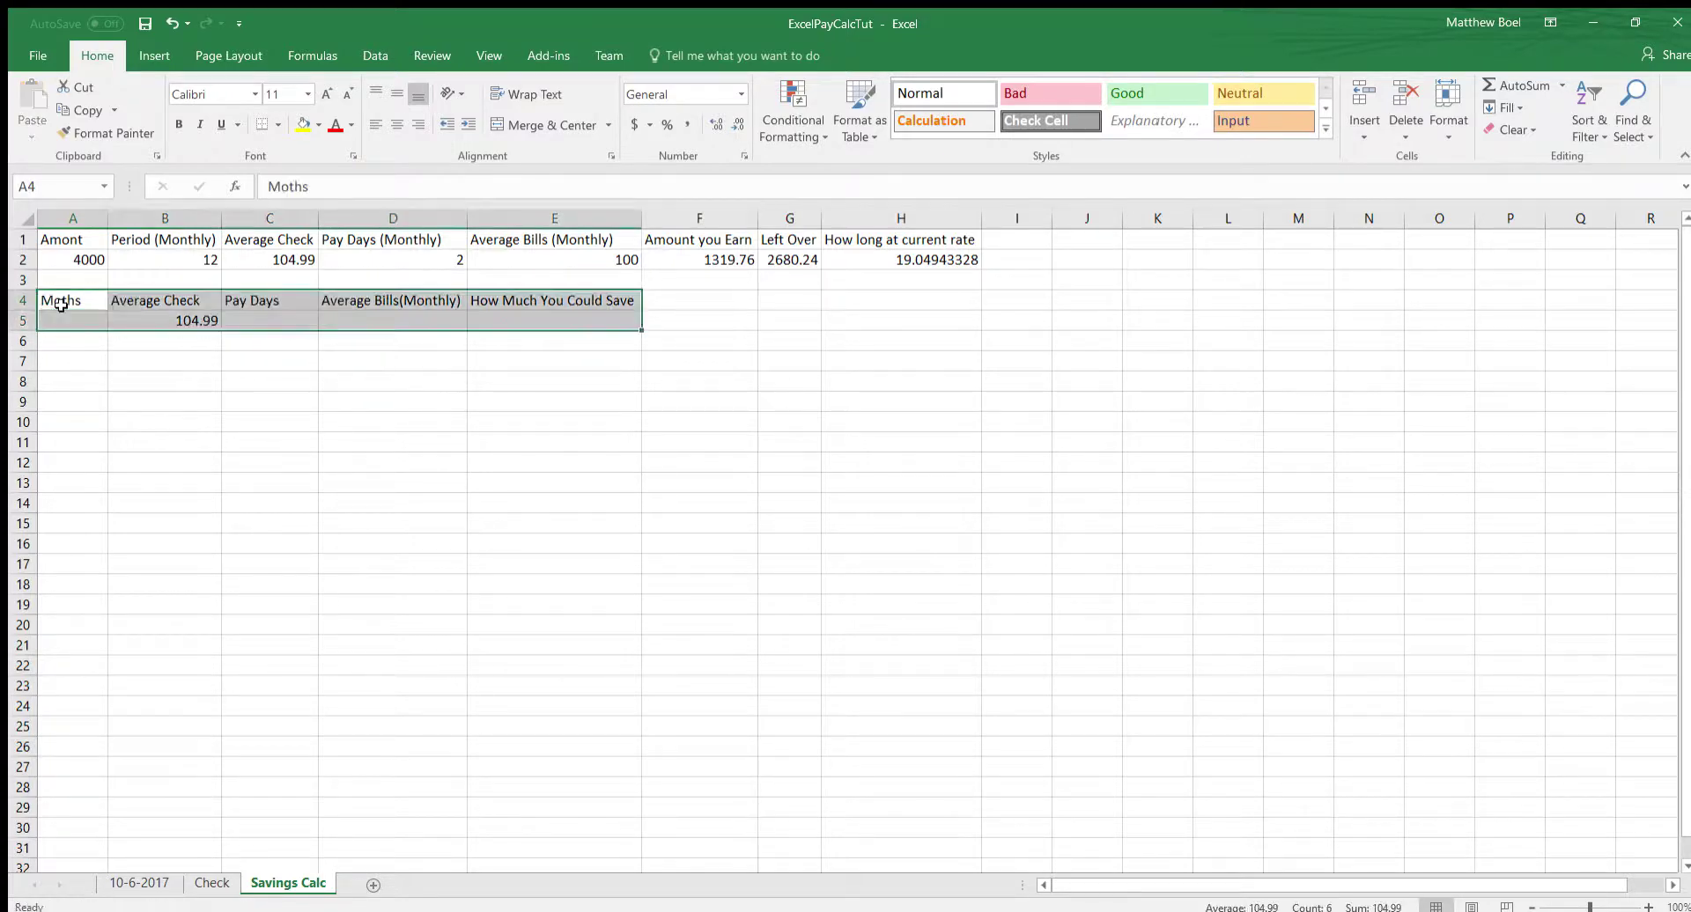
{"action": "left_click", "coordinate": [296, 366]}
{"action": "left_click", "coordinate": [310, 322]}
{"action": "left_click", "coordinate": [437, 314]}
{"action": "left_click", "coordinate": [515, 318]}
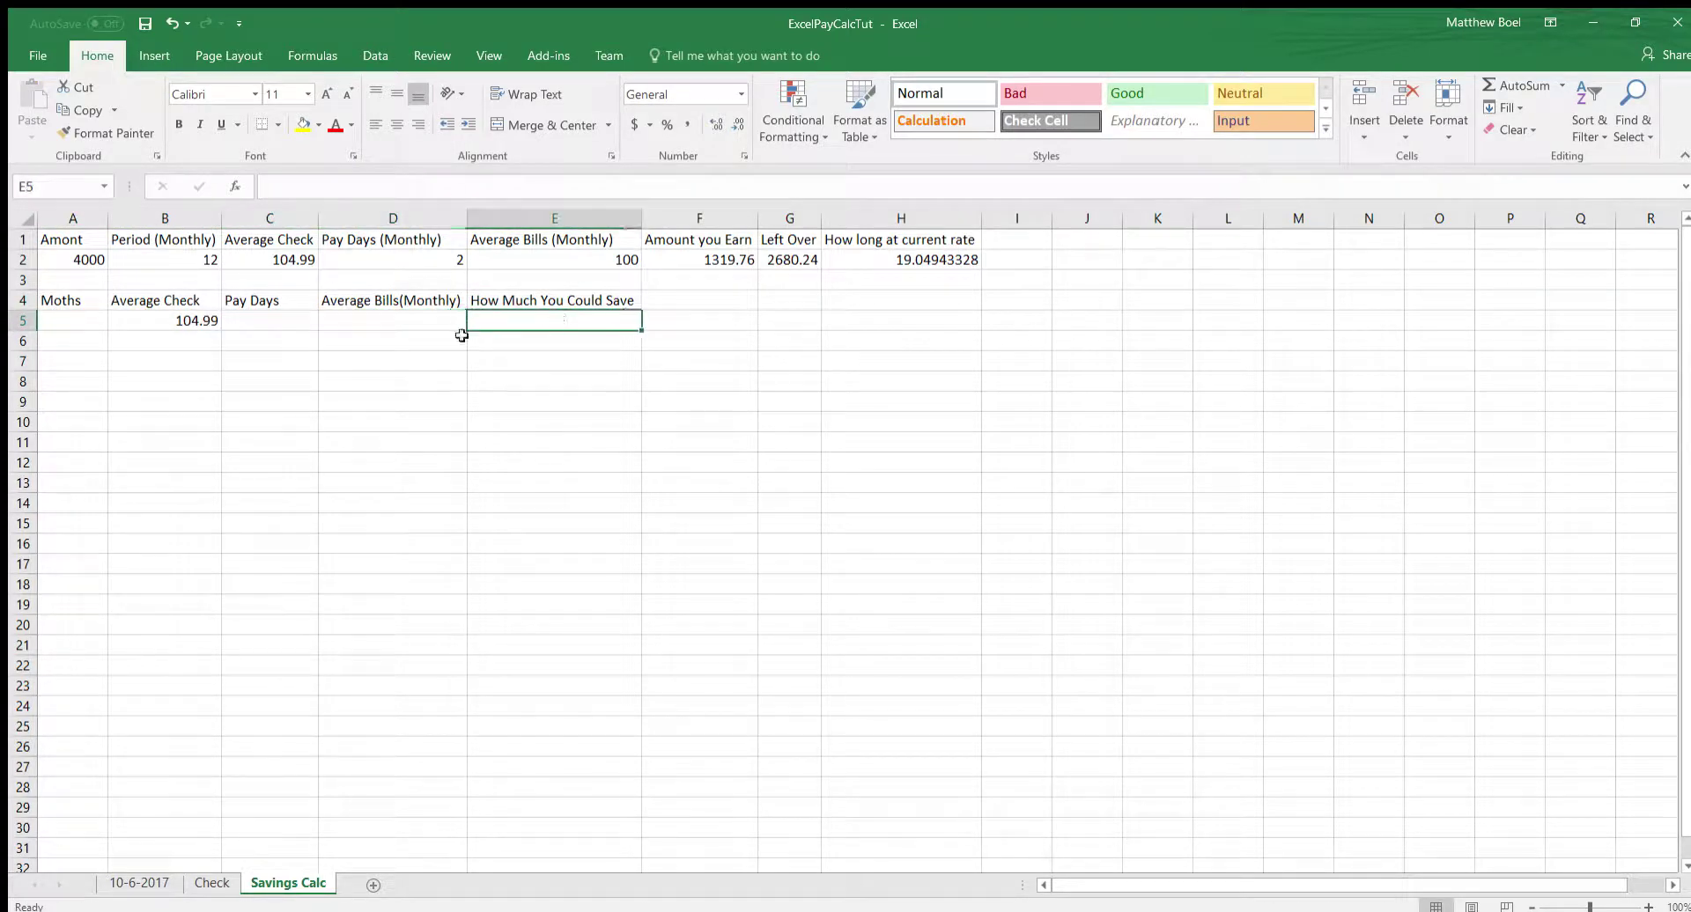
{"action": "type", "text": "="}
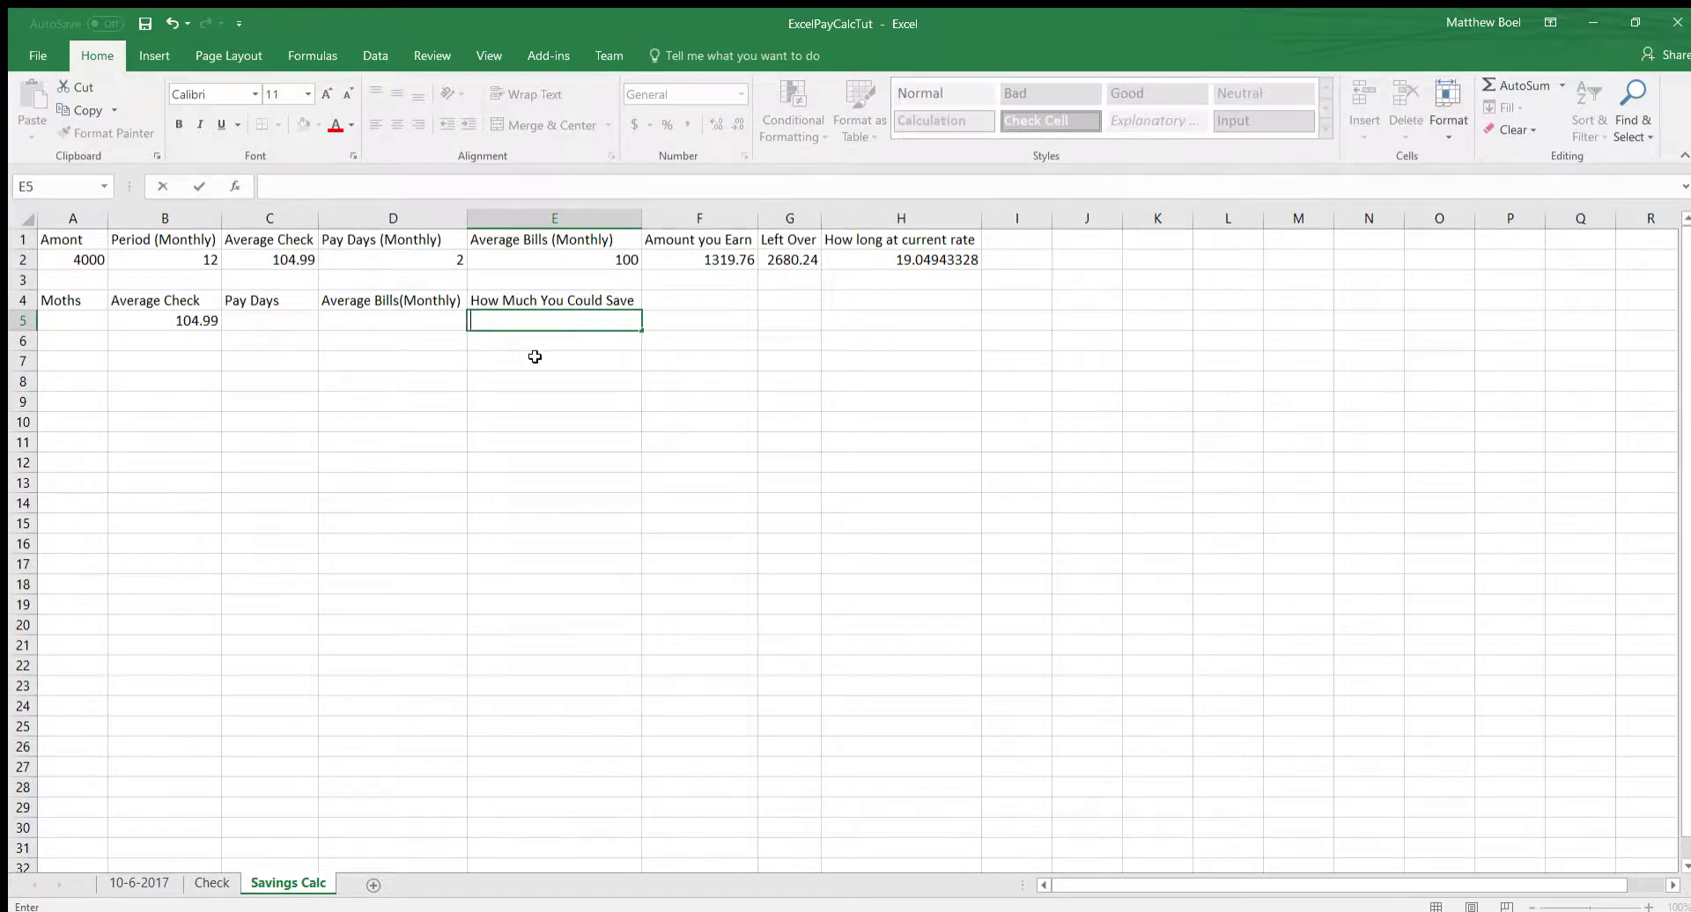
{"action": "type", "text": "E"}
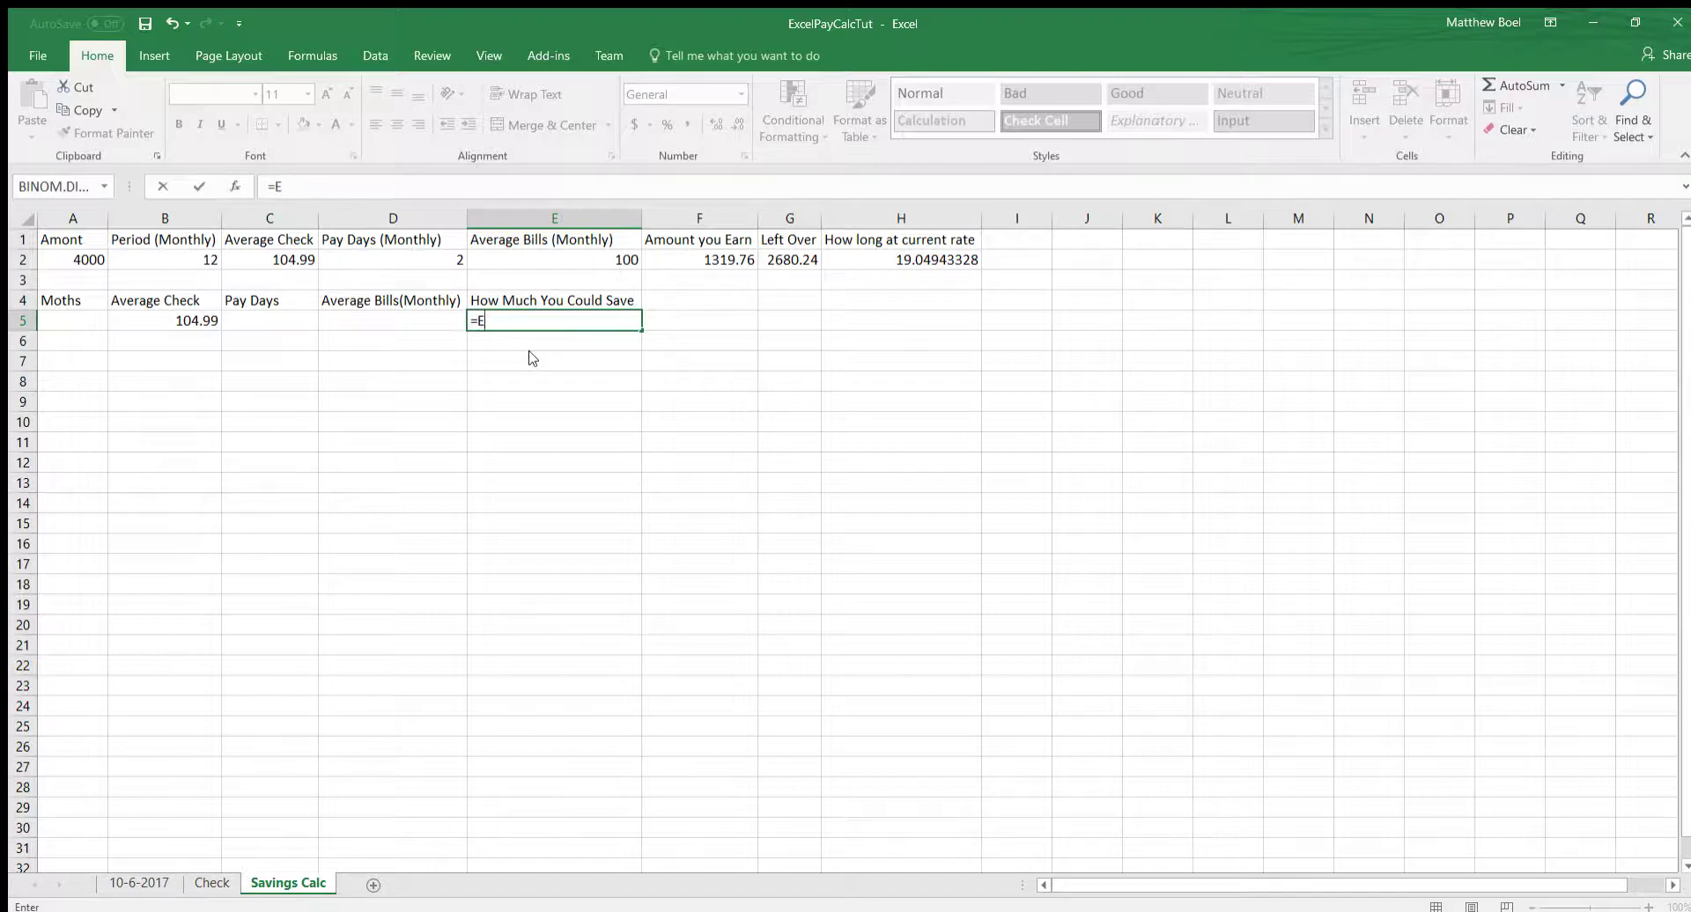
{"action": "type", "text": "2"}
{"action": "key", "text": "BackSpace"}
{"action": "key", "text": "BackSpace"}
{"action": "key", "text": "BackSpace"}
Step: Begin the How Much You Could Save formula in E5 with the bracketed product =(A5*B5*C5)
{"action": "type", "text": "=A5"}
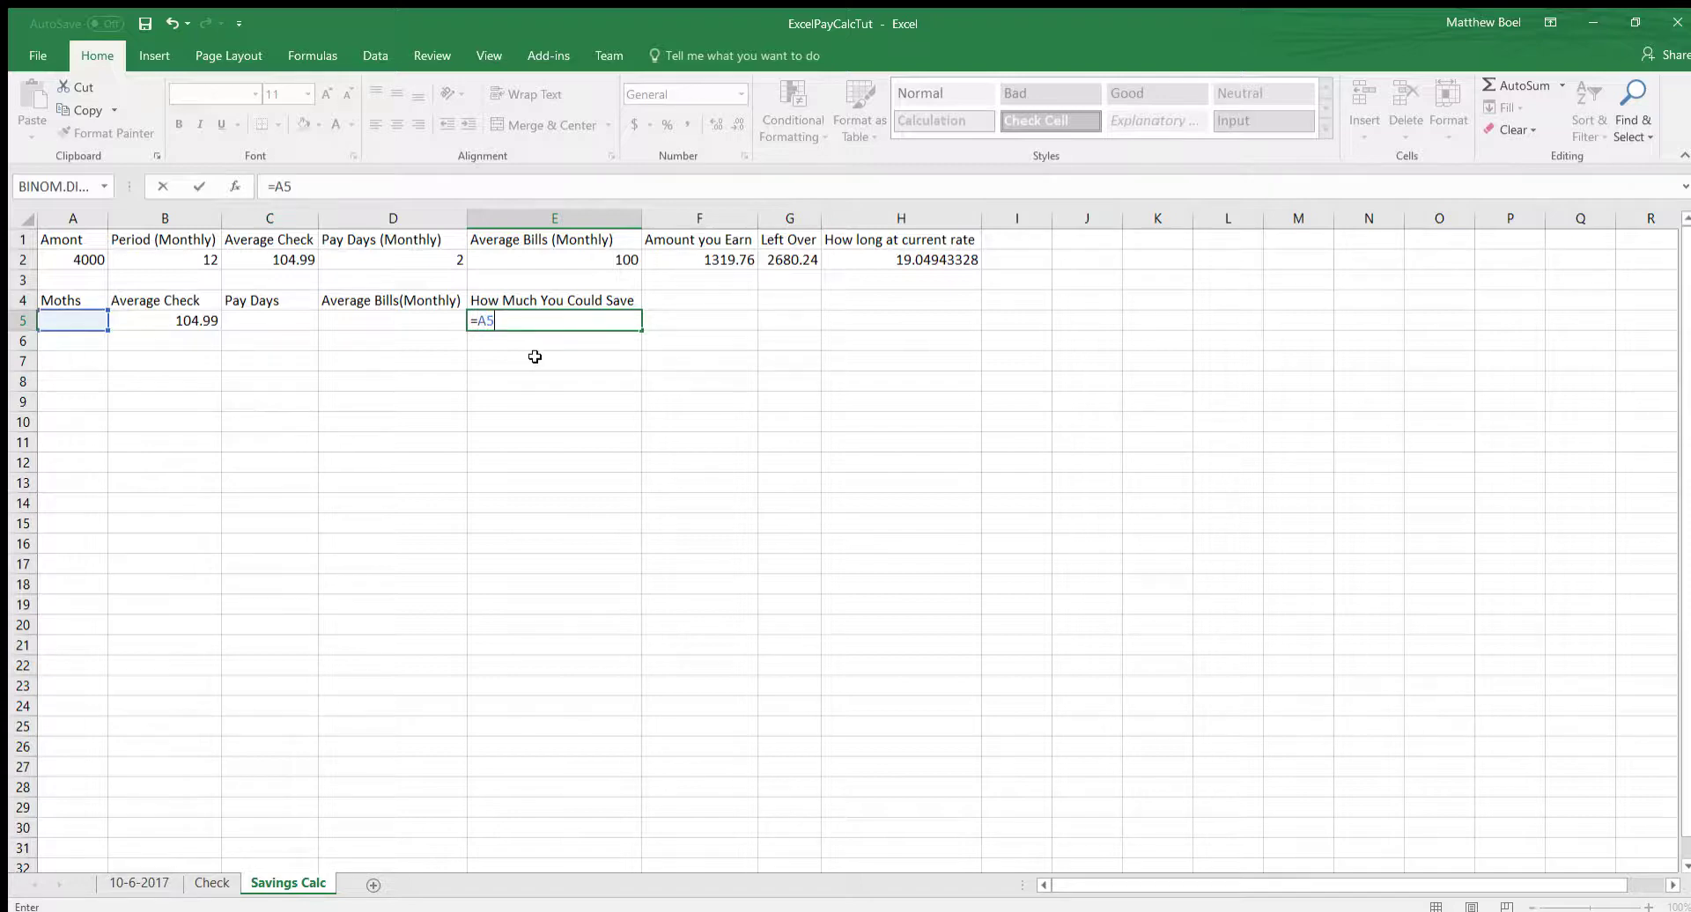
{"action": "type", "text": "*B5*"}
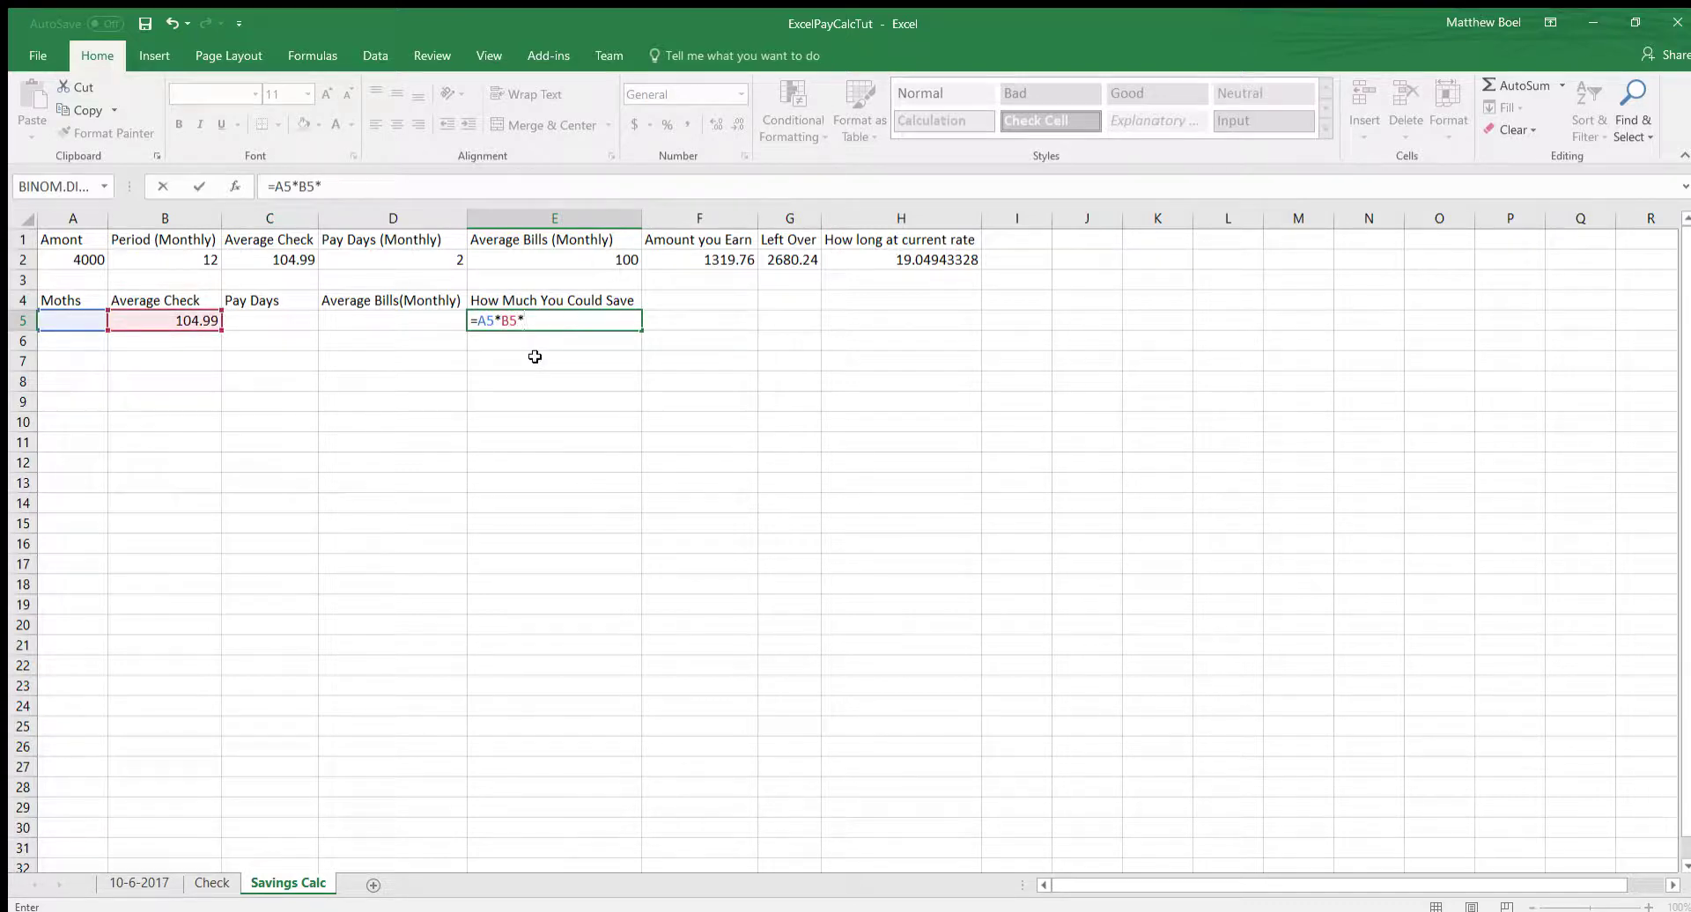
{"action": "type", "text": "C5"}
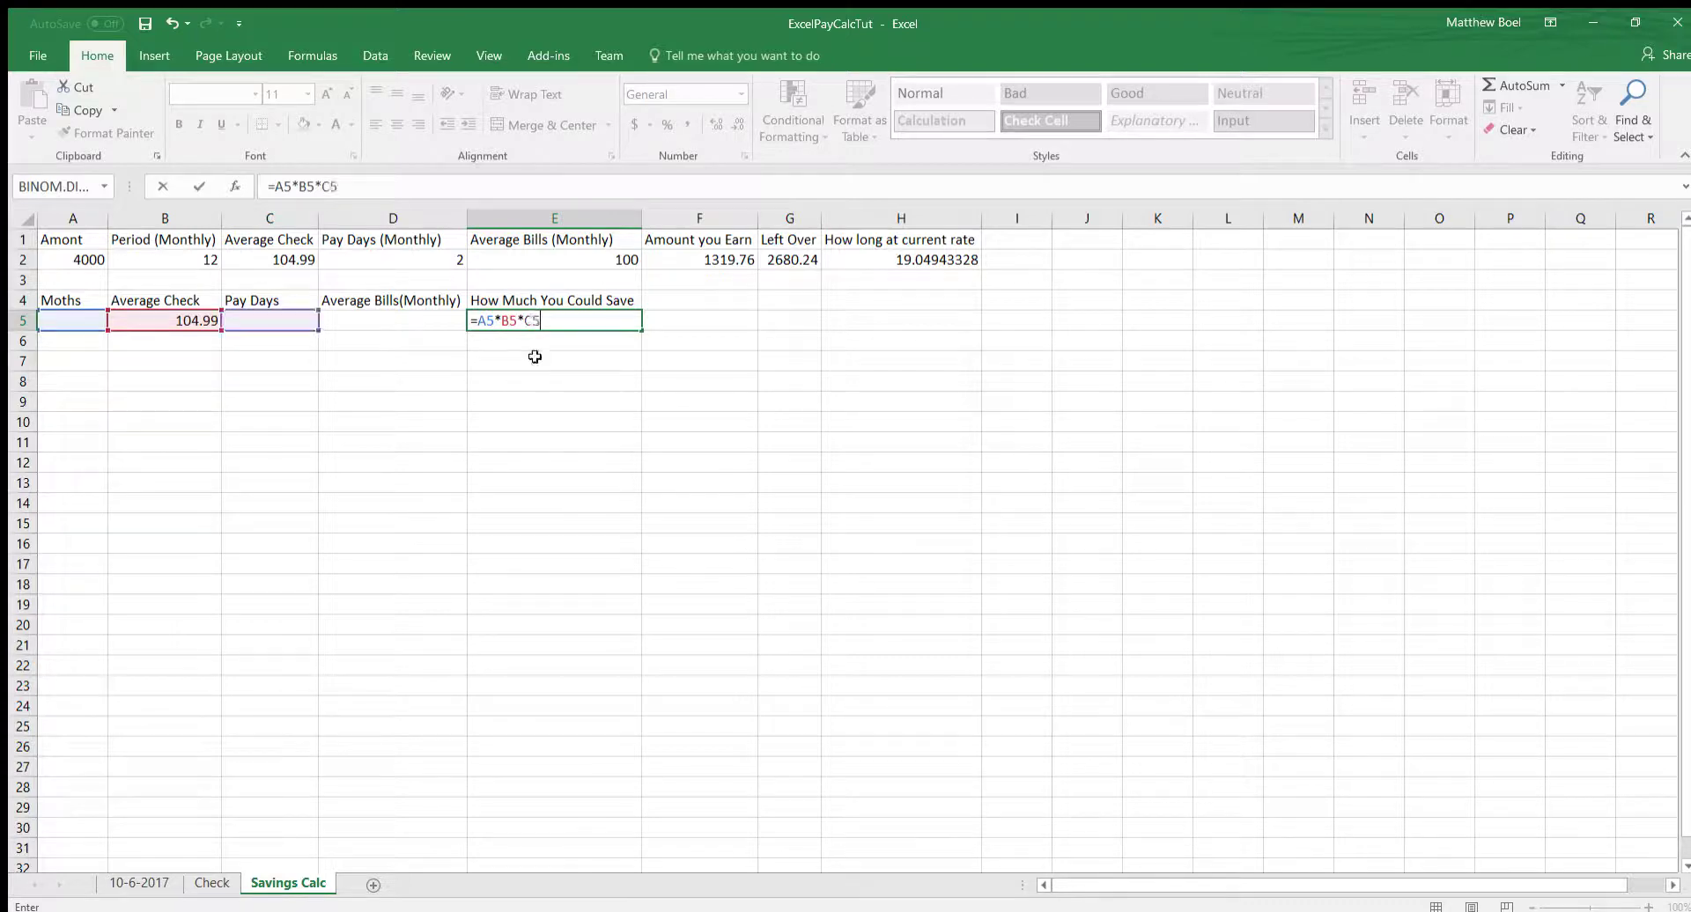
{"action": "type", "text": ")"}
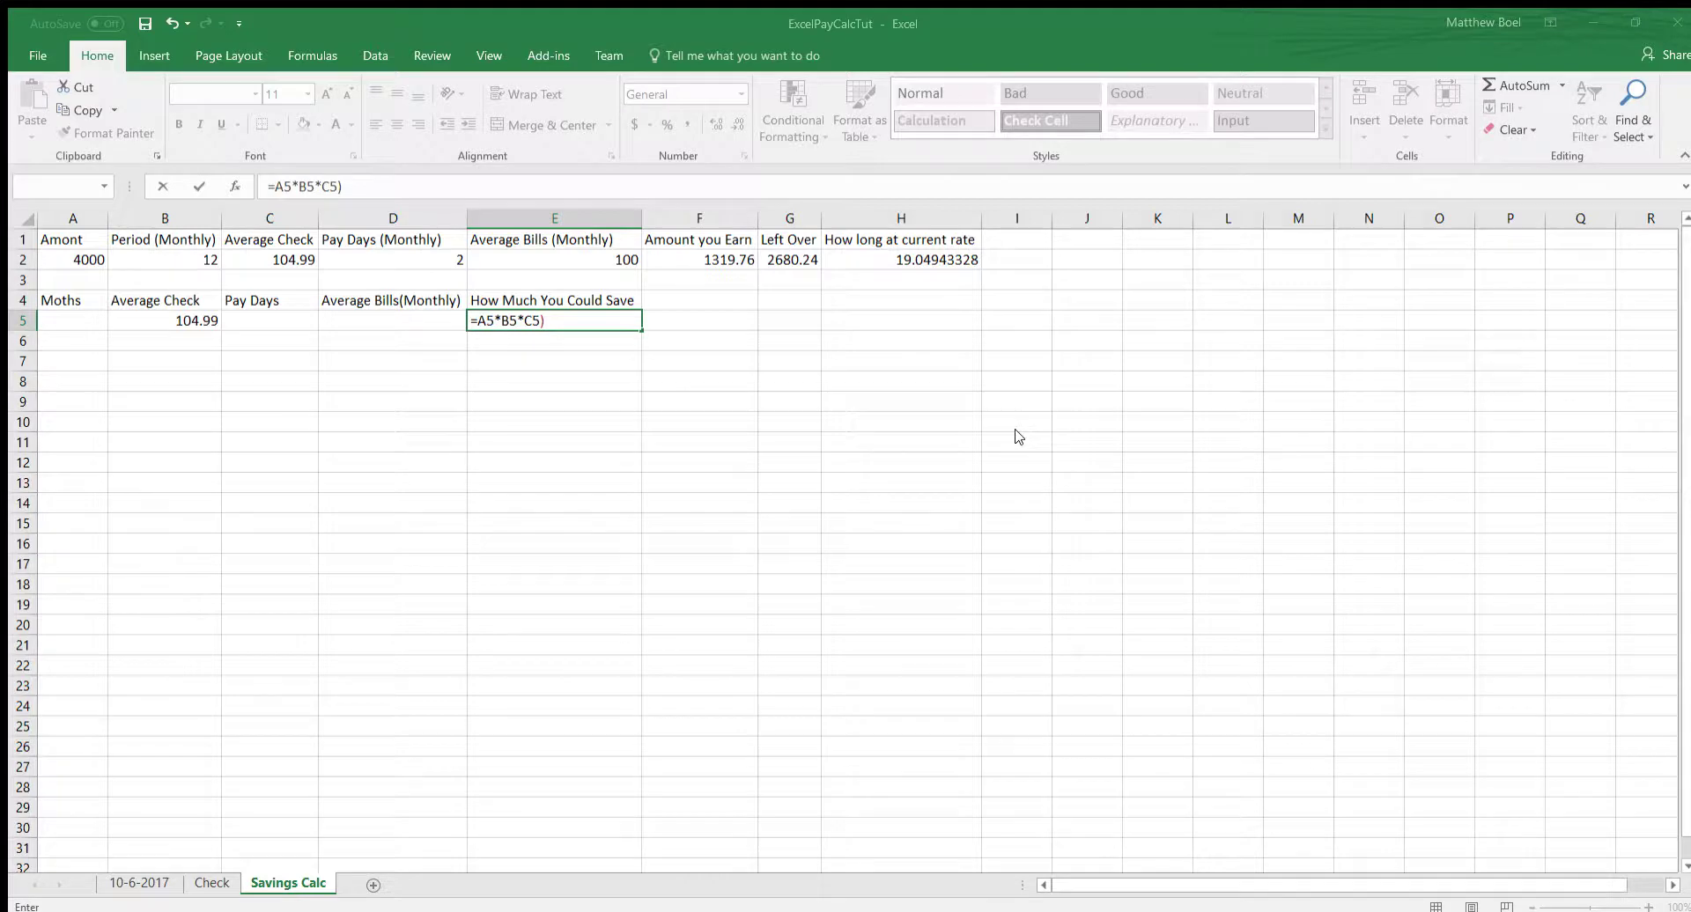
{"action": "left_click", "coordinate": [1057, 398]}
{"action": "left_click", "coordinate": [479, 323]}
{"action": "type", "text": "("}
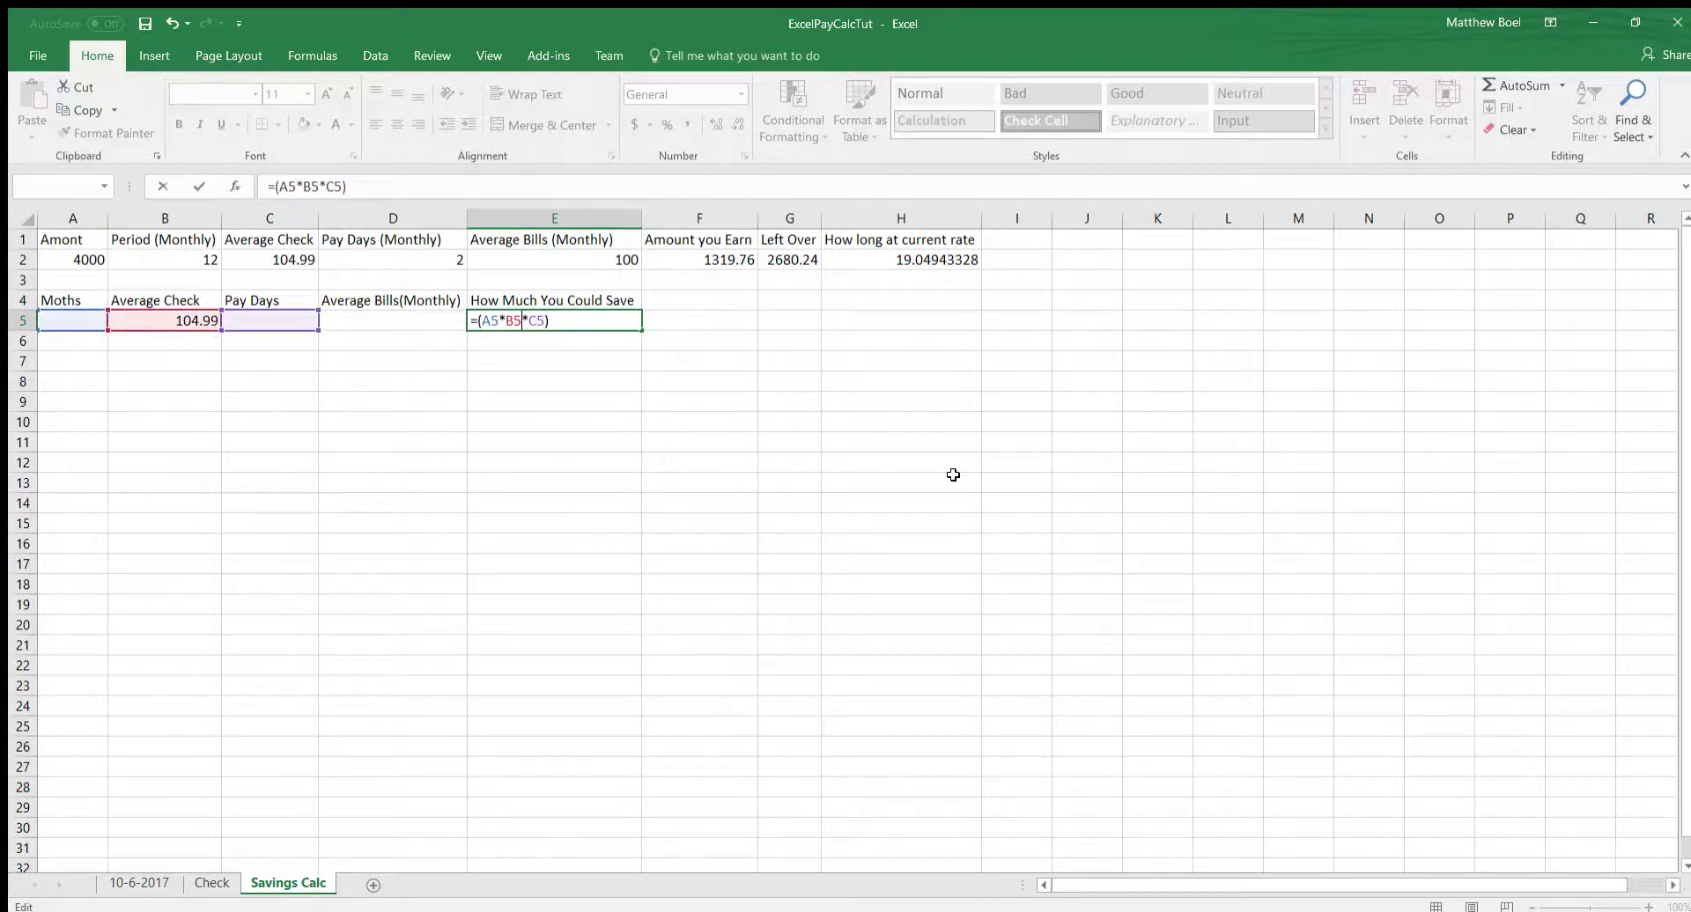
Step: Subtract the total bills in E5 to complete the formula =(A5*B5*C5)-(D5*A5)
{"action": "key", "text": "Right"}
{"action": "key", "text": "Right"}
{"action": "type", "text": "-(D5"}
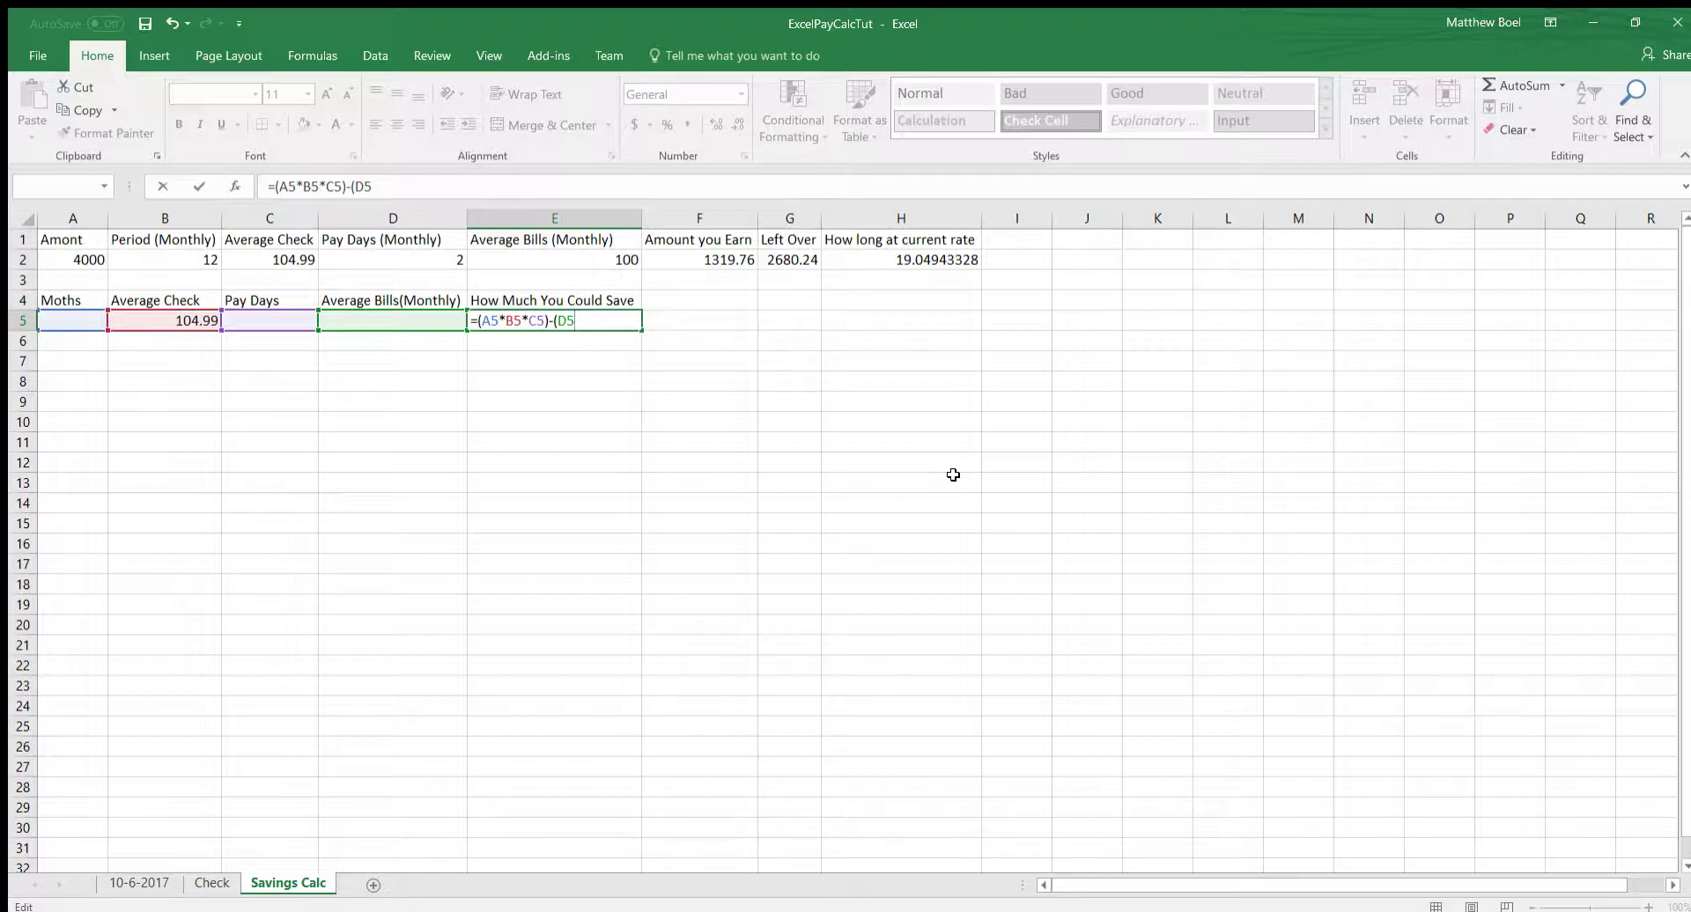
{"action": "type", "text": "*A5"}
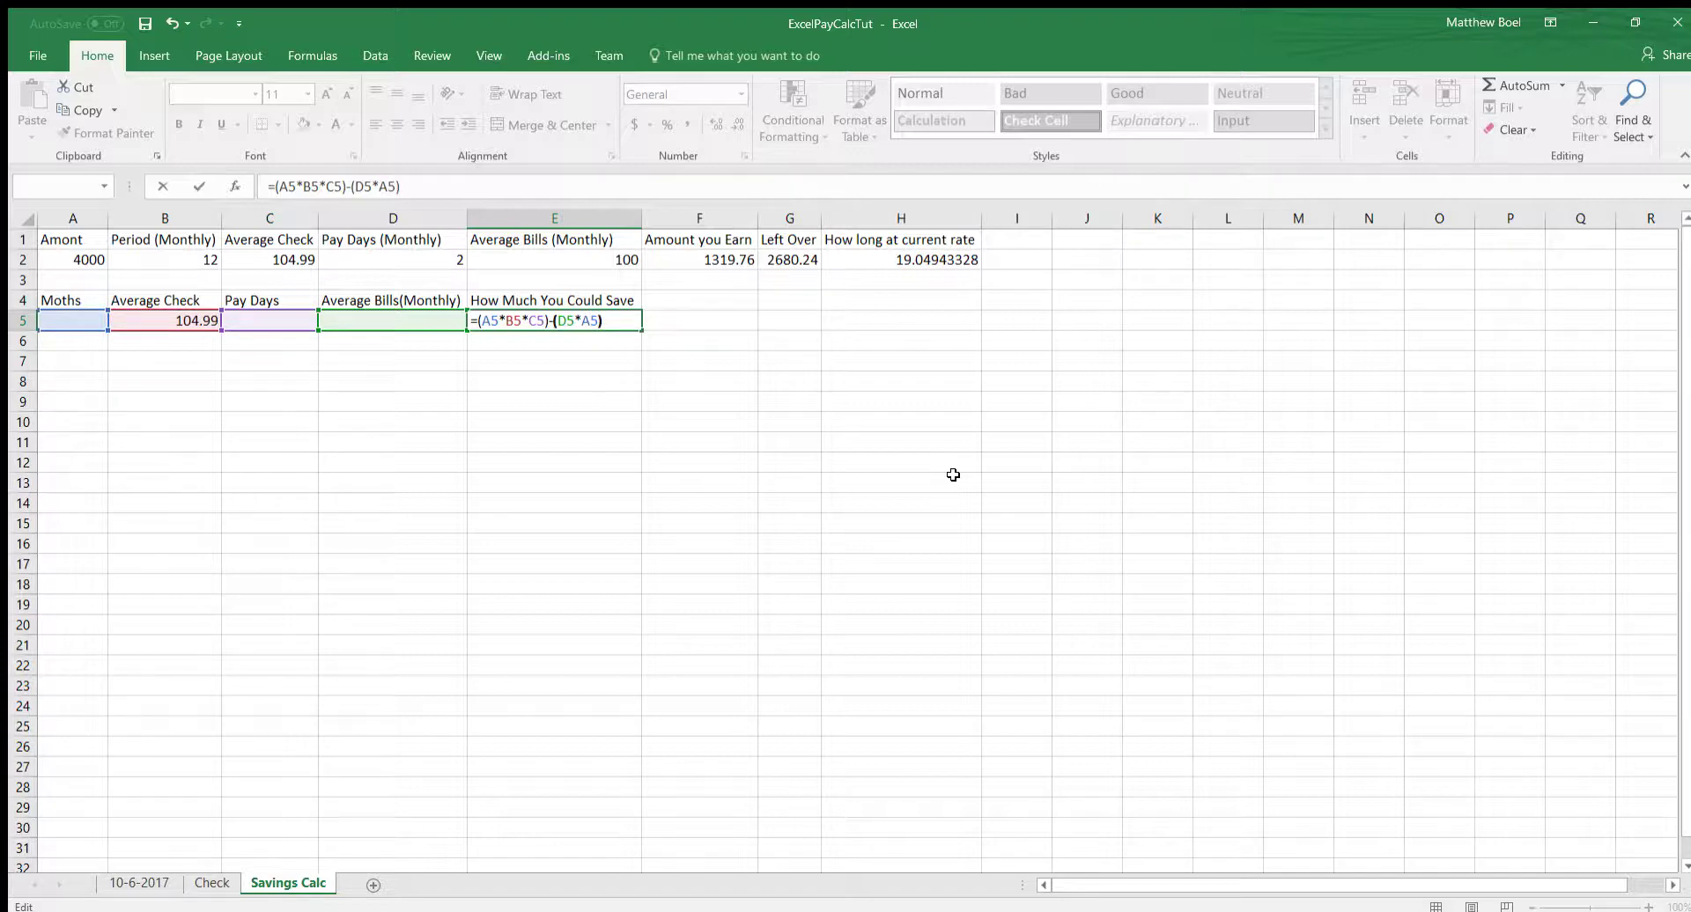
{"action": "type", "text": ")"}
{"action": "key", "text": "Return"}
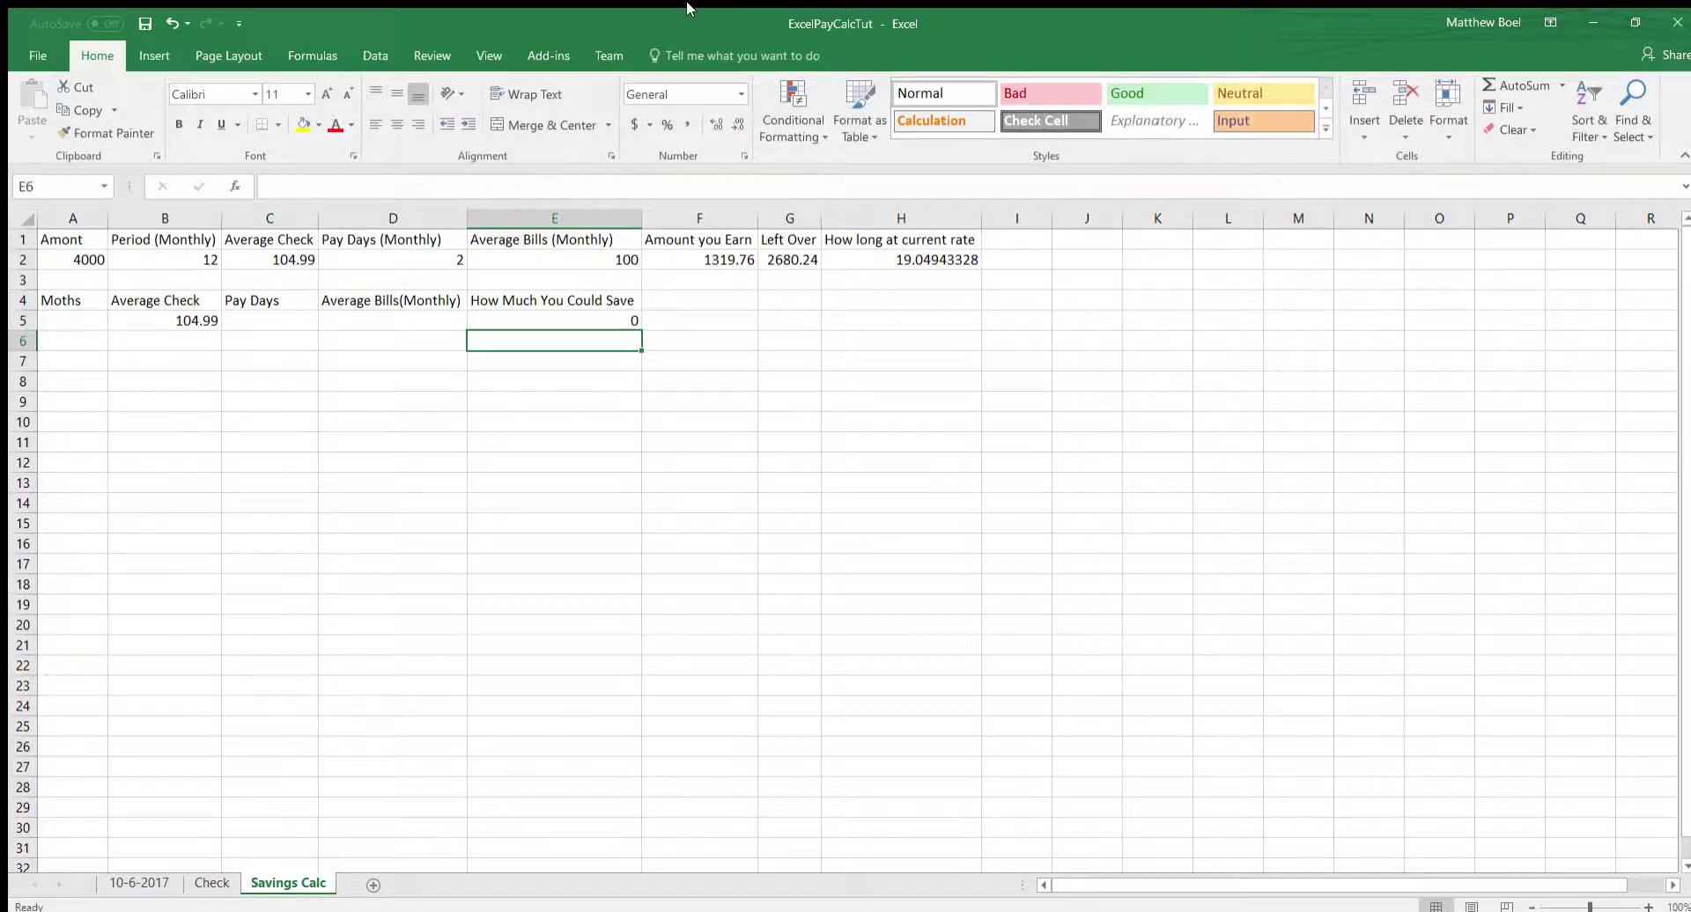
Step: Try to include the bills for the whole period in the How long at current rate formula in H2 with =A2/((C2*D2)-(E2*B2))
{"action": "left_click", "coordinate": [957, 260]}
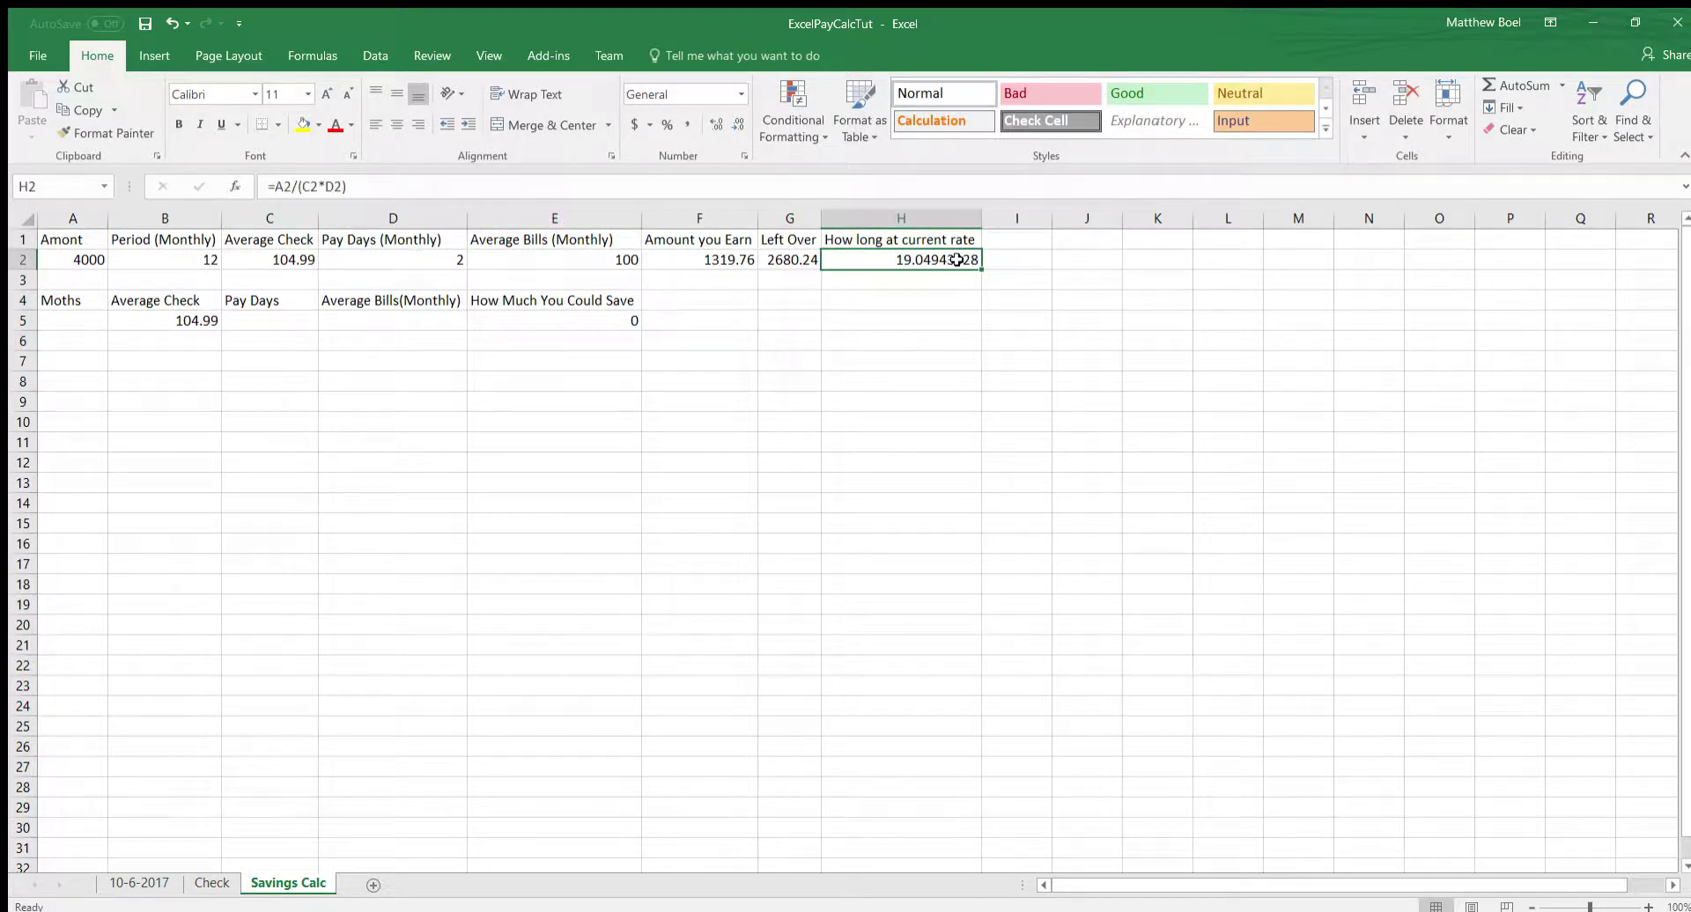
{"action": "left_click", "coordinate": [408, 190]}
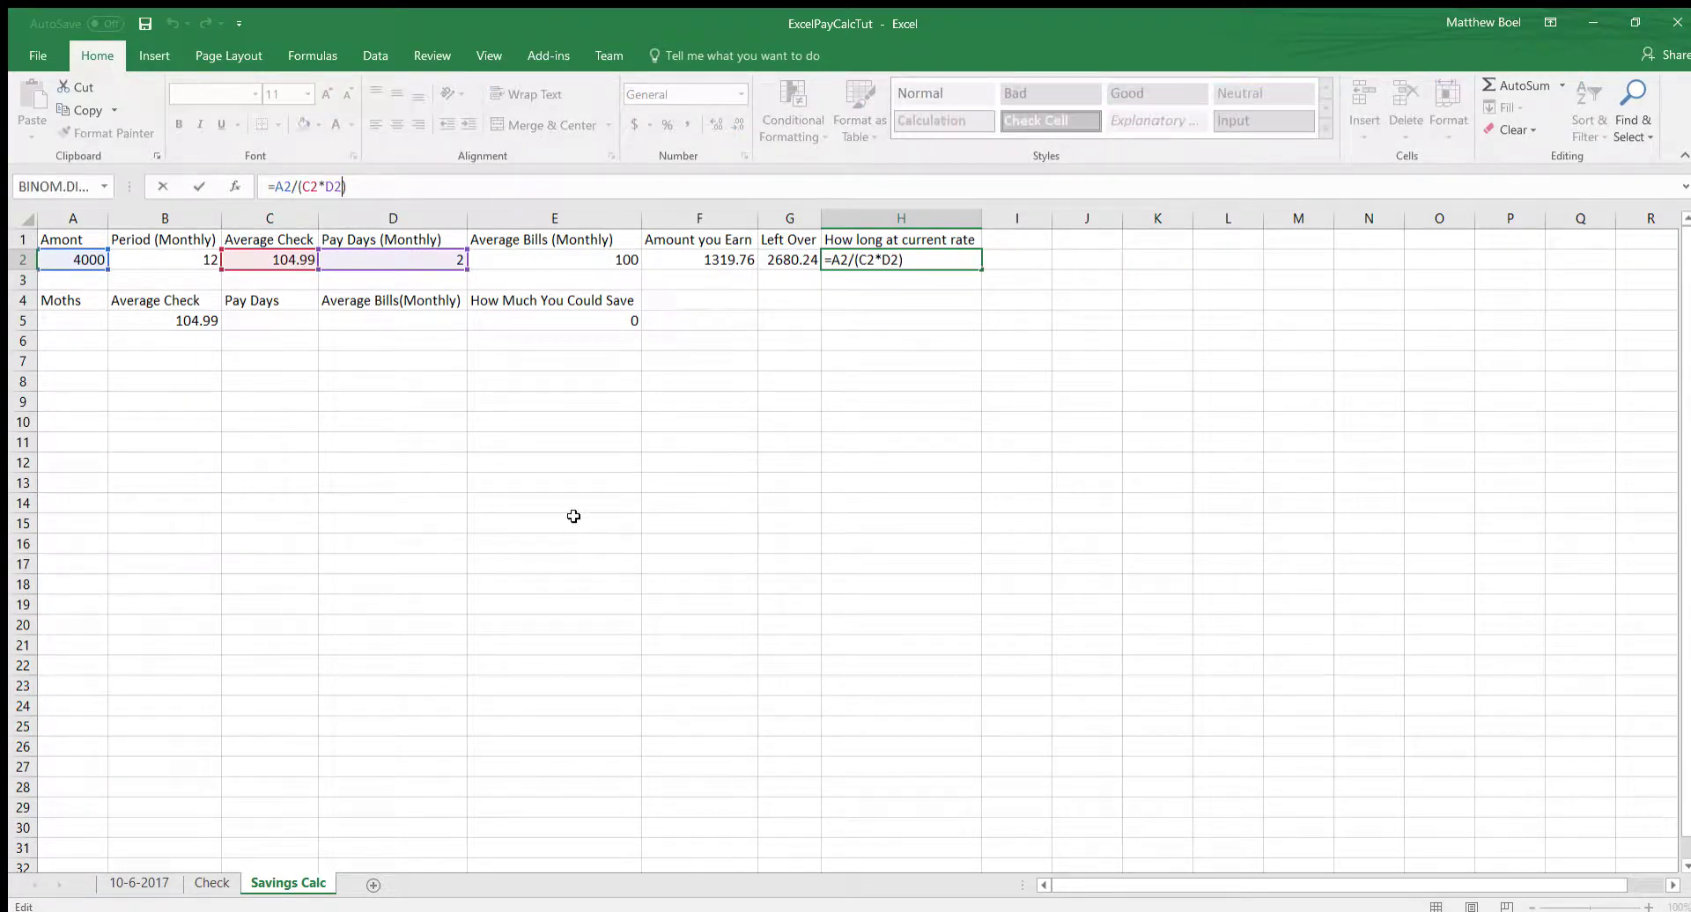
{"action": "type", "text": ")"}
{"action": "key", "text": "Left"}
{"action": "key", "text": "Left"}
{"action": "type", "text": "("}
{"action": "key", "text": "Right"}
{"action": "key", "text": "Right"}
{"action": "key", "text": "Right"}
{"action": "key", "text": "Right"}
{"action": "type", "text": "-(E2"}
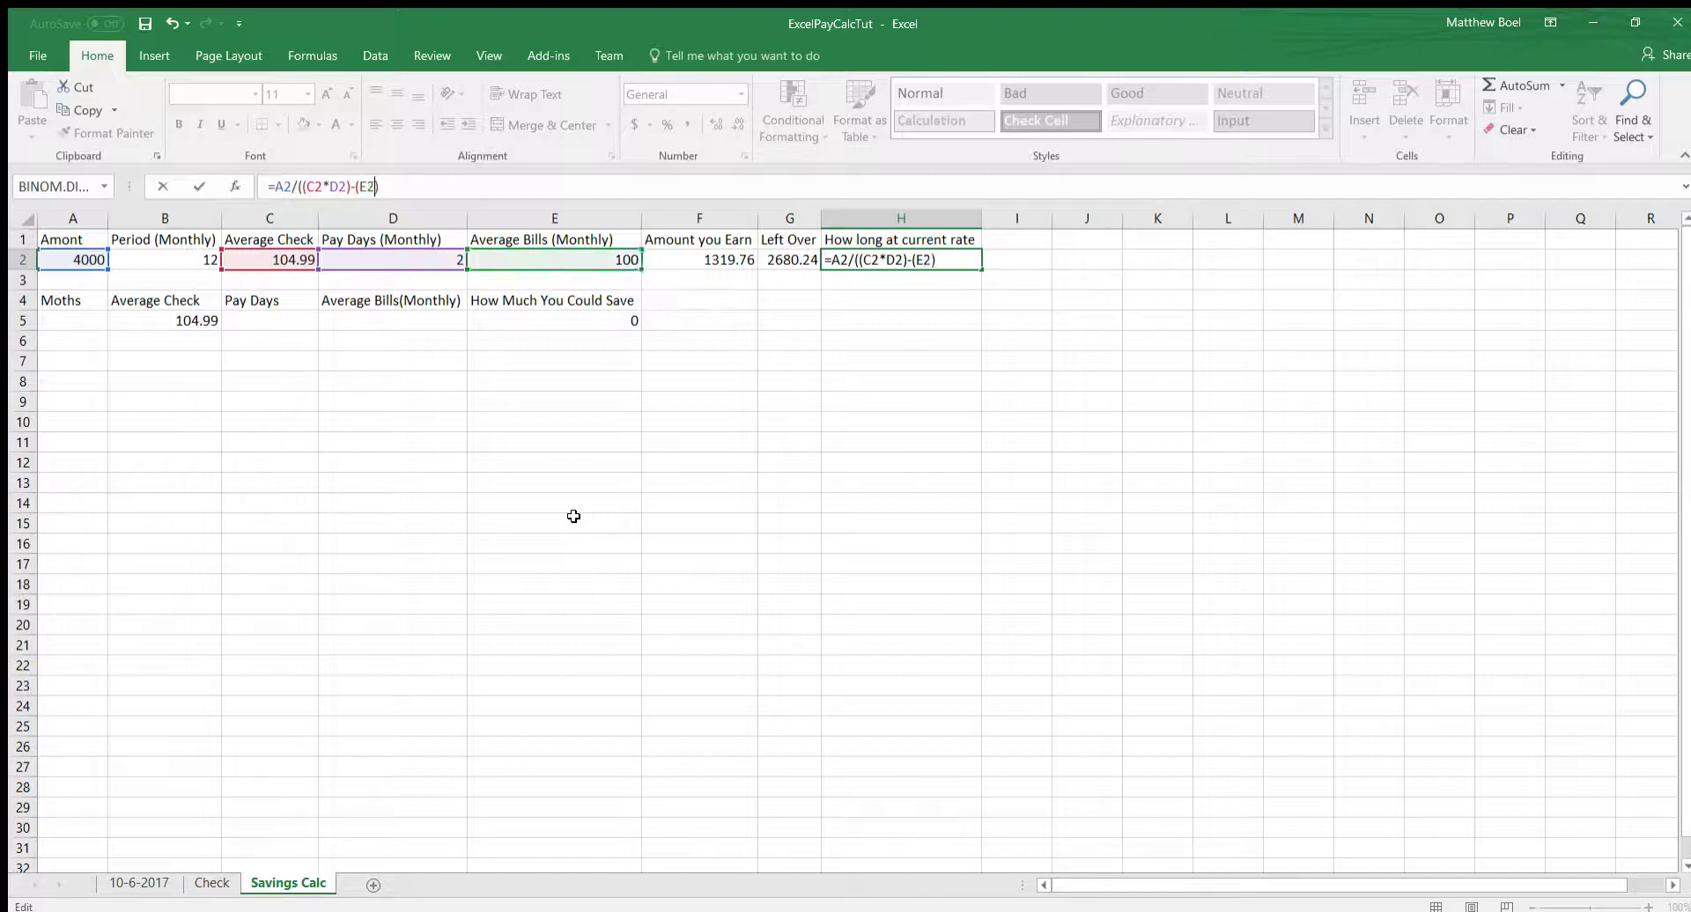
{"action": "type", "text": "*B2"}
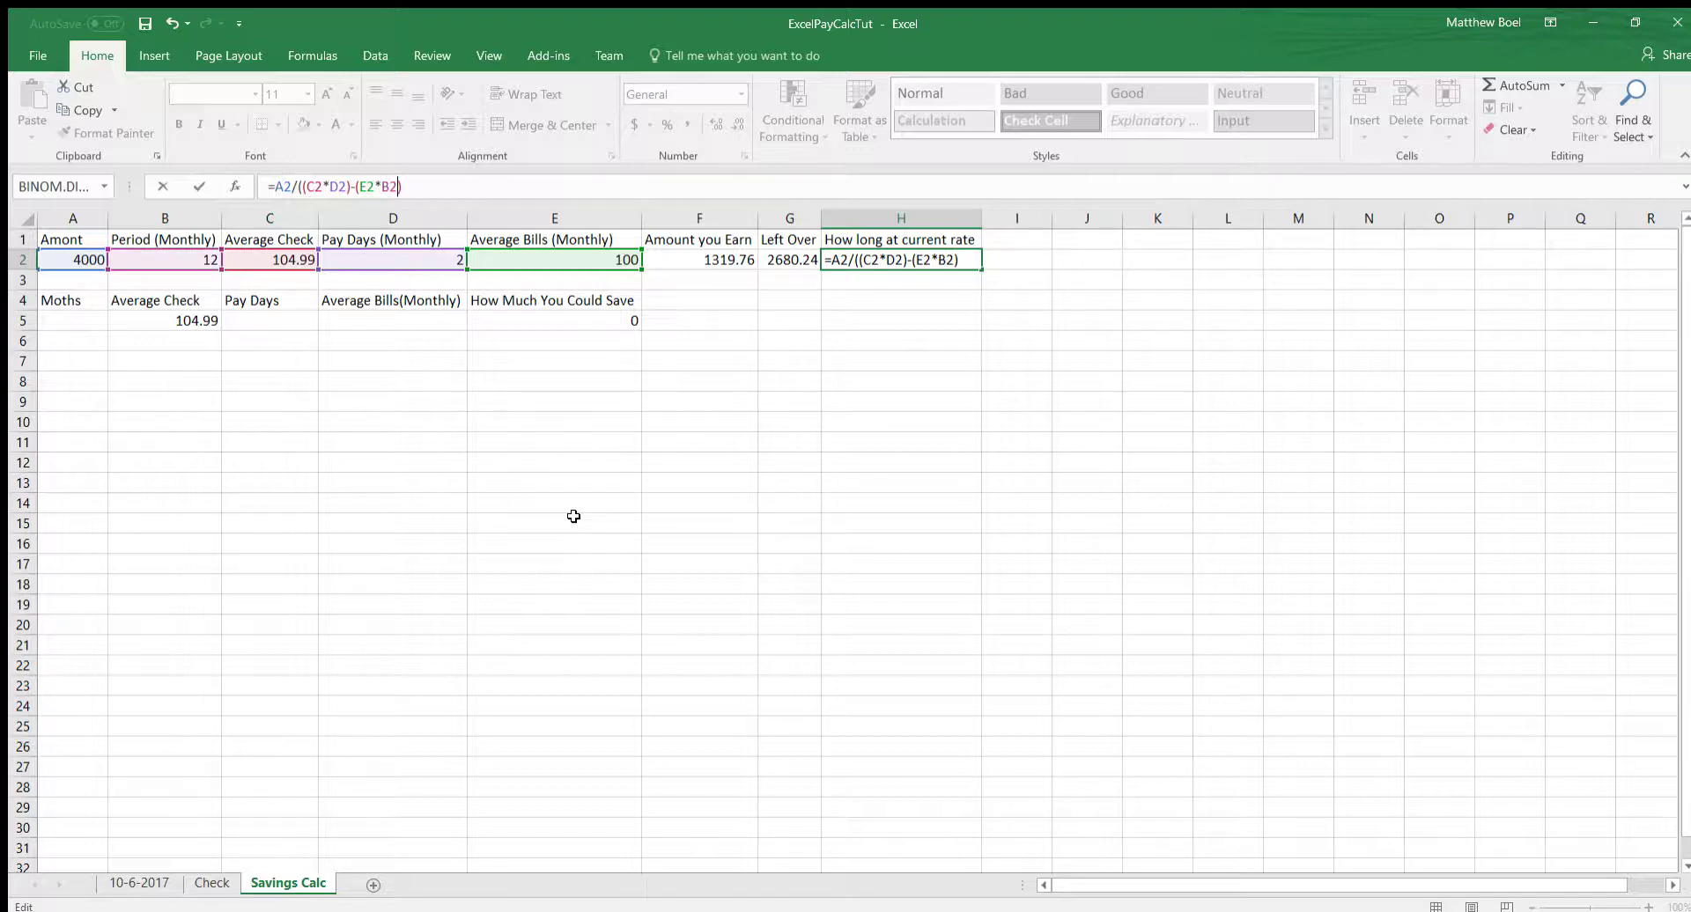
{"action": "type", "text": ")"}
Step: Remove the -(E2*B2) term from the formula in H2
{"action": "key", "text": "Left"}
{"action": "key", "text": "Left"}
{"action": "key", "text": "Left"}
{"action": "key", "text": "Right"}
{"action": "key", "text": "Left"}
{"action": "key", "text": "Right"}
{"action": "key", "text": "Left"}
{"action": "key", "text": "BackSpace"}
{"action": "key", "text": "BackSpace"}
{"action": "key", "text": "BackSpace"}
{"action": "key", "text": "BackSpace"}
{"action": "key", "text": "BackSpace"}
{"action": "key", "text": "BackSpace"}
{"action": "key", "text": "BackSpace"}
{"action": "key", "text": "BackSpace"}
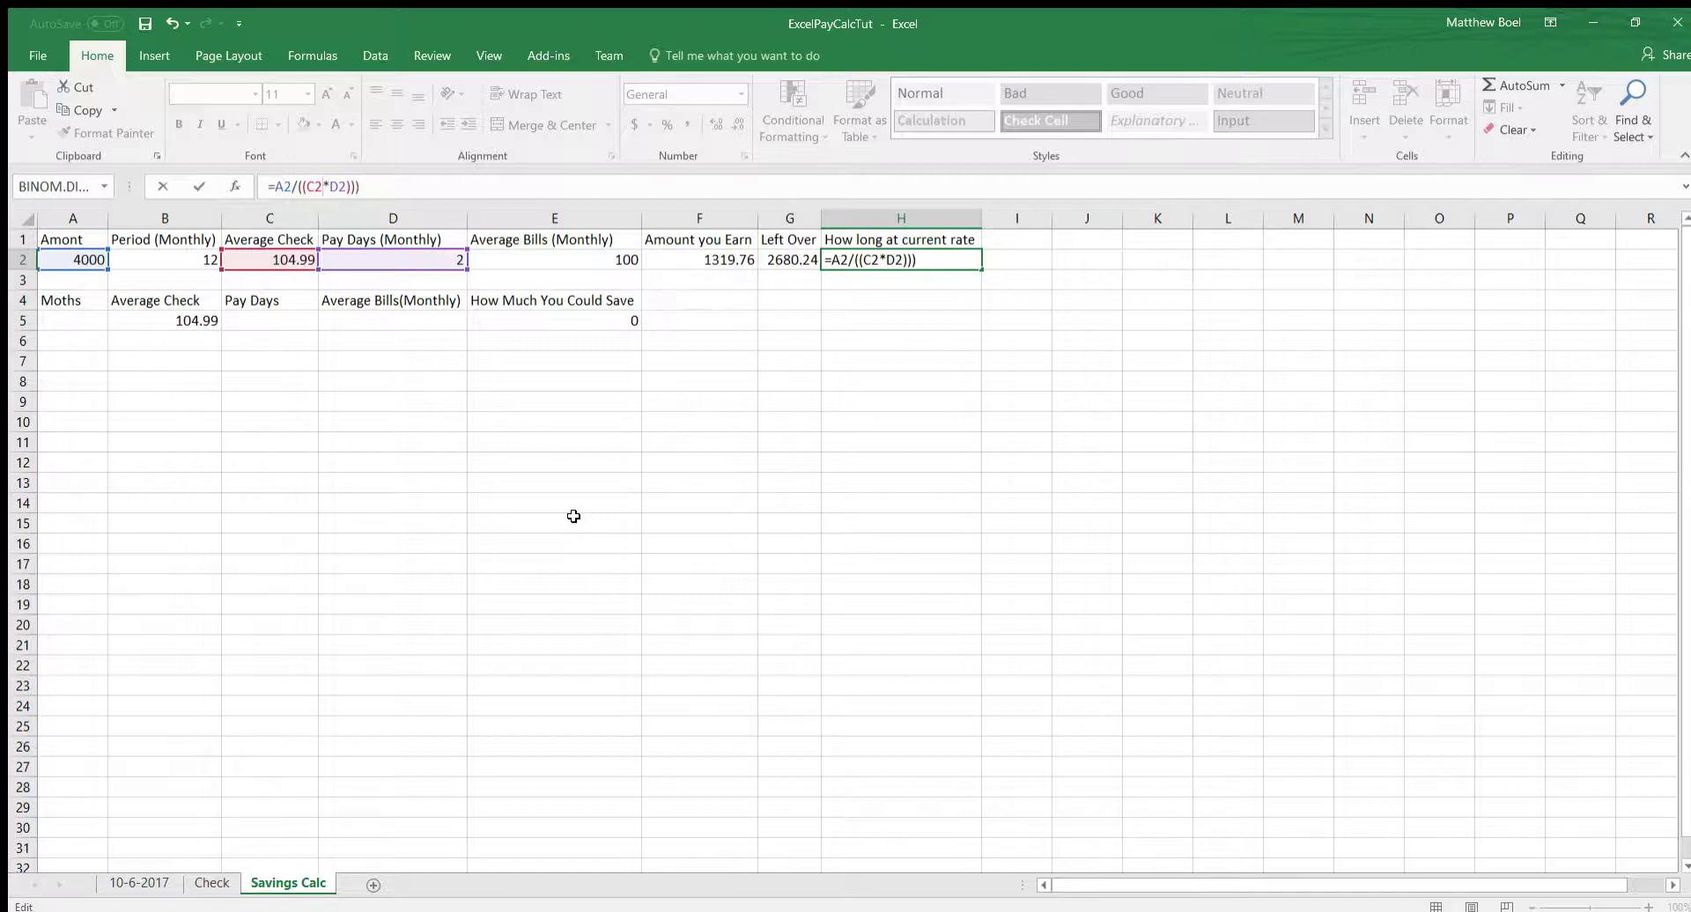
Step: Subtract only the monthly bills in H2 by entering the formula =A2/((C2*D2)-E2)
{"action": "type", "text": "-"}
{"action": "key", "text": "BackSpace"}
{"action": "key", "text": "BackSpace"}
{"action": "key", "text": "BackSpace"}
{"action": "key", "text": "Right"}
{"action": "type", "text": "("}
{"action": "type", "text": "-"}
{"action": "key", "text": "BackSpace"}
{"action": "type", "text": "E2"}
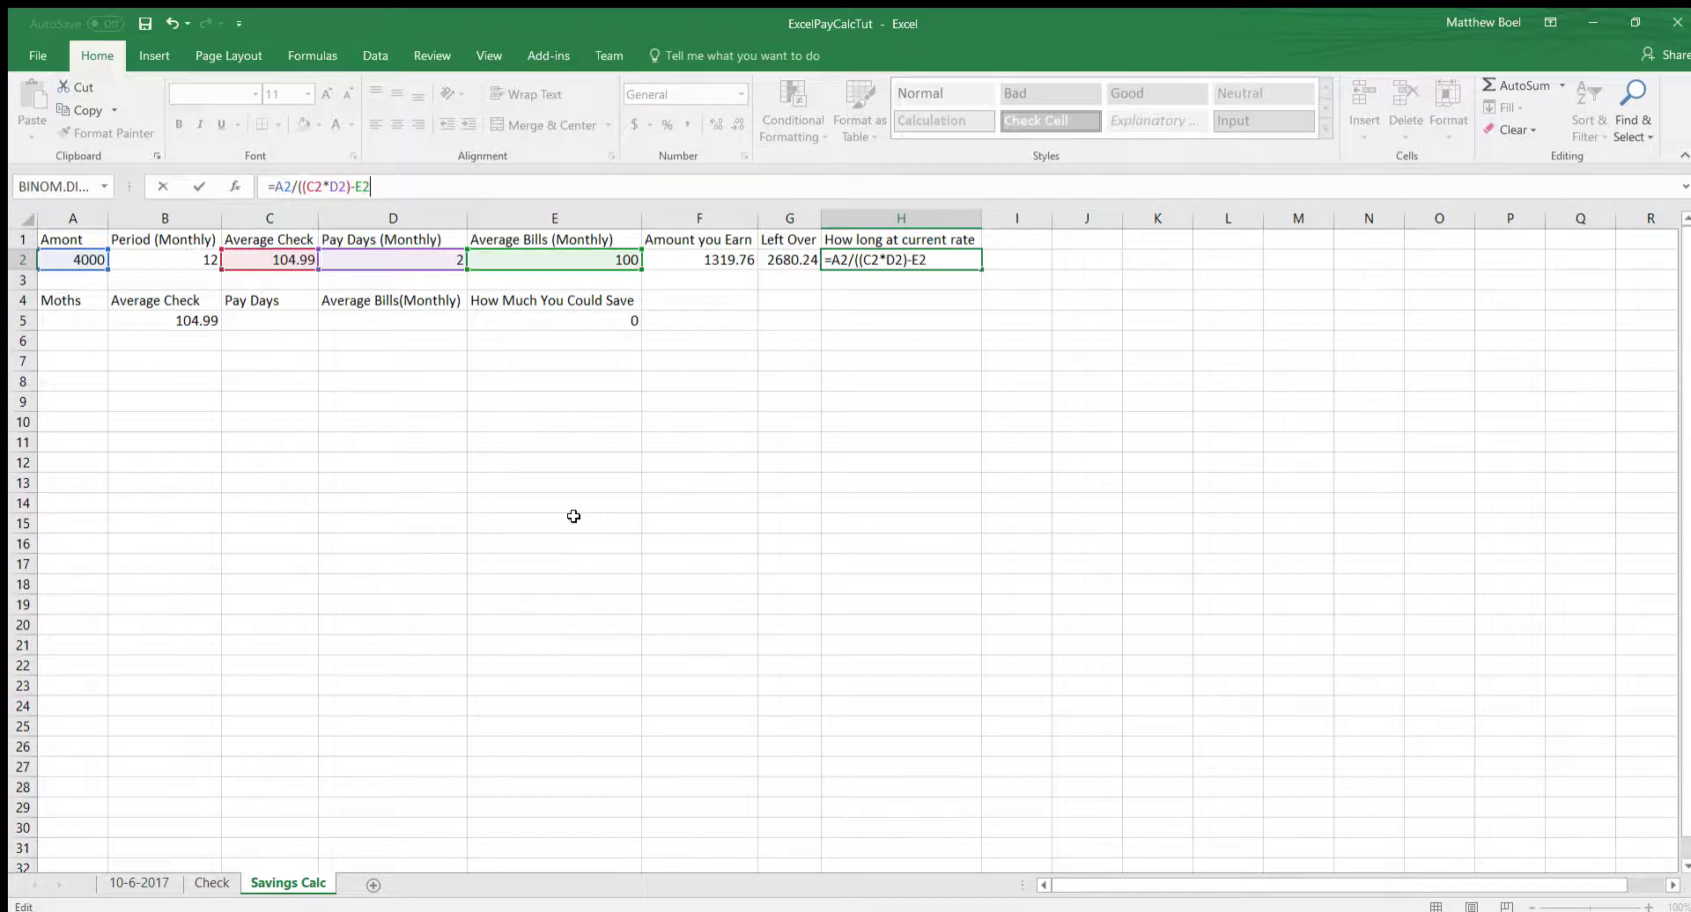
{"action": "key", "text": "Return"}
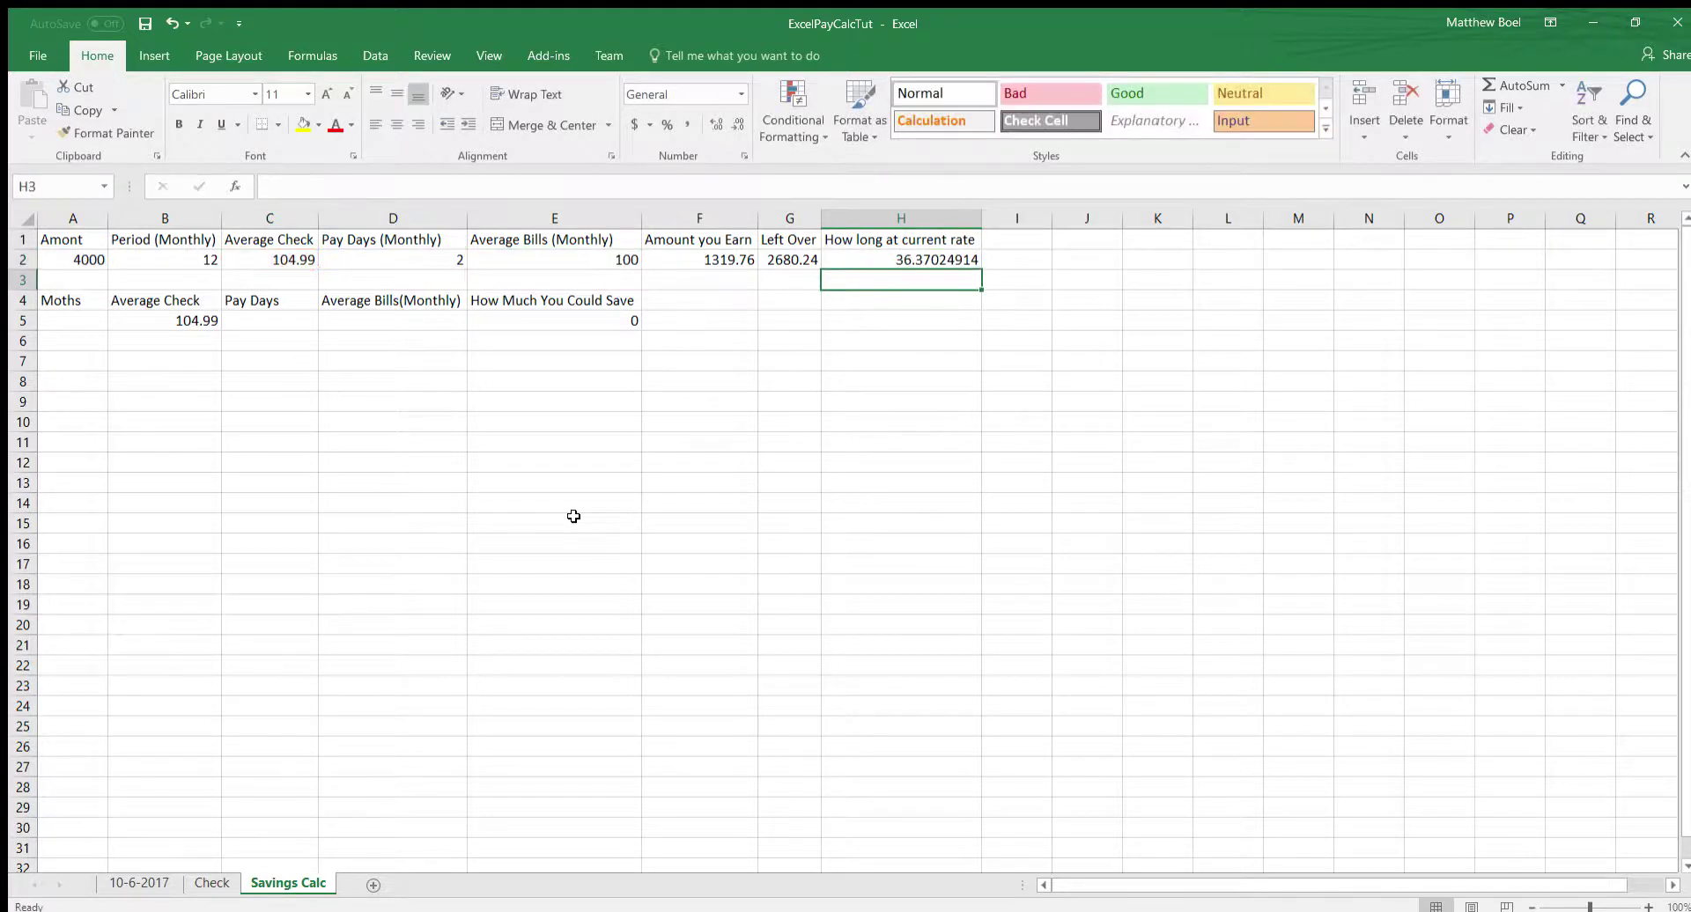
Step: Take the -E2 bills term back out of the How long at current rate formula in H2
{"action": "left_click", "coordinate": [962, 259]}
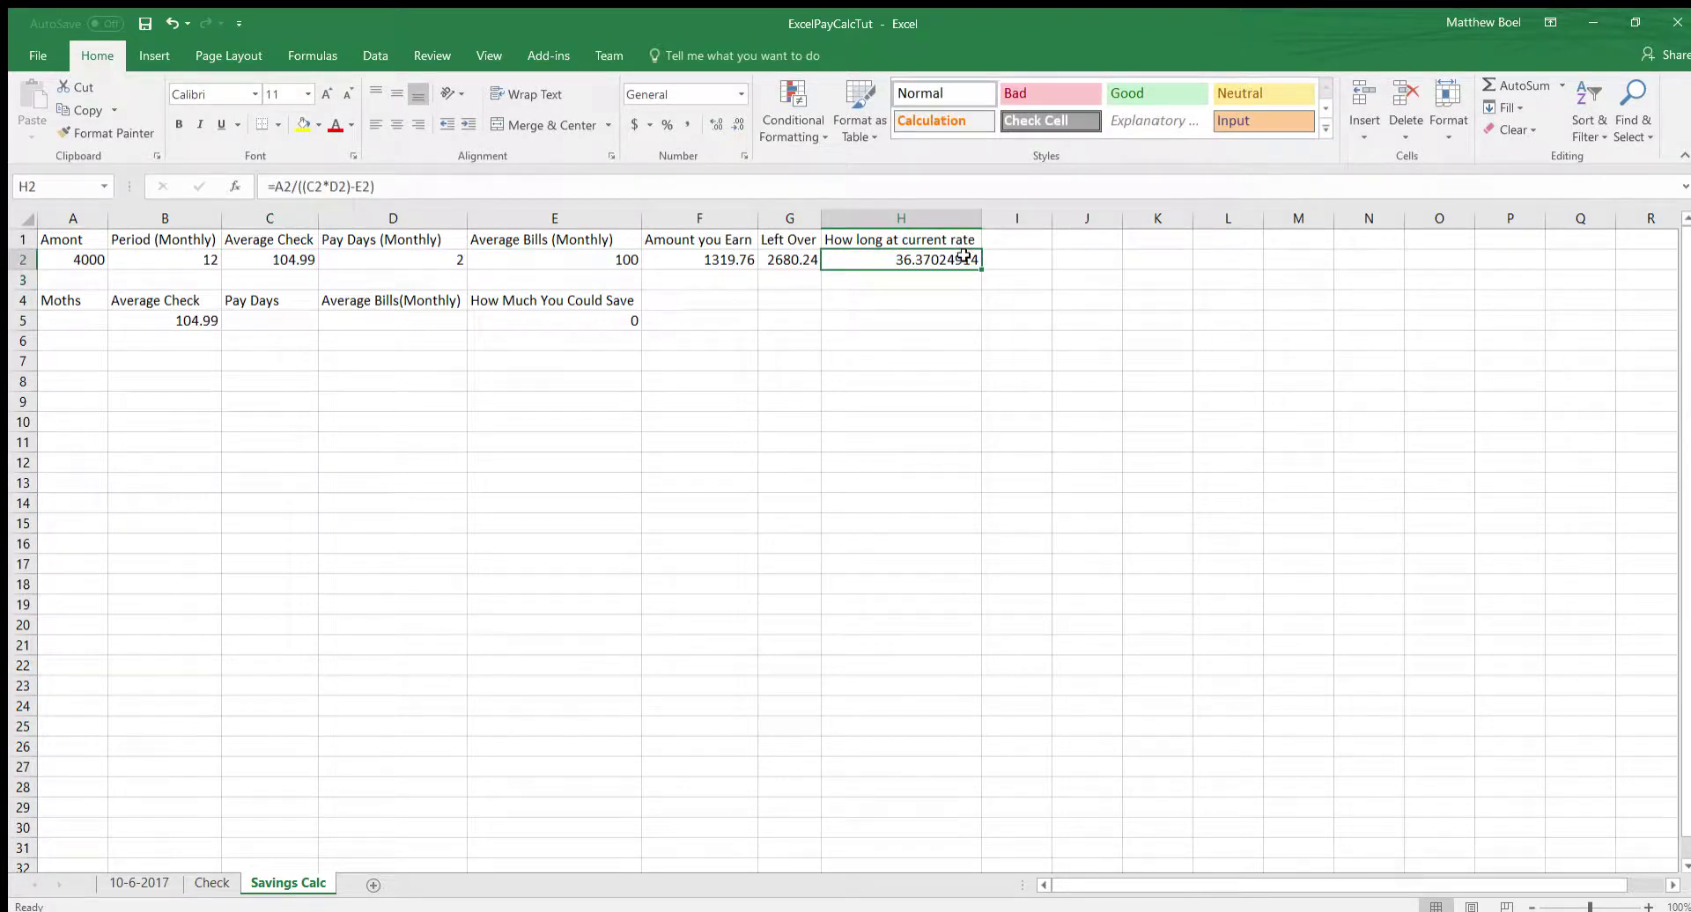
{"action": "double_click", "coordinate": [966, 258]}
{"action": "left_click", "coordinate": [371, 187]}
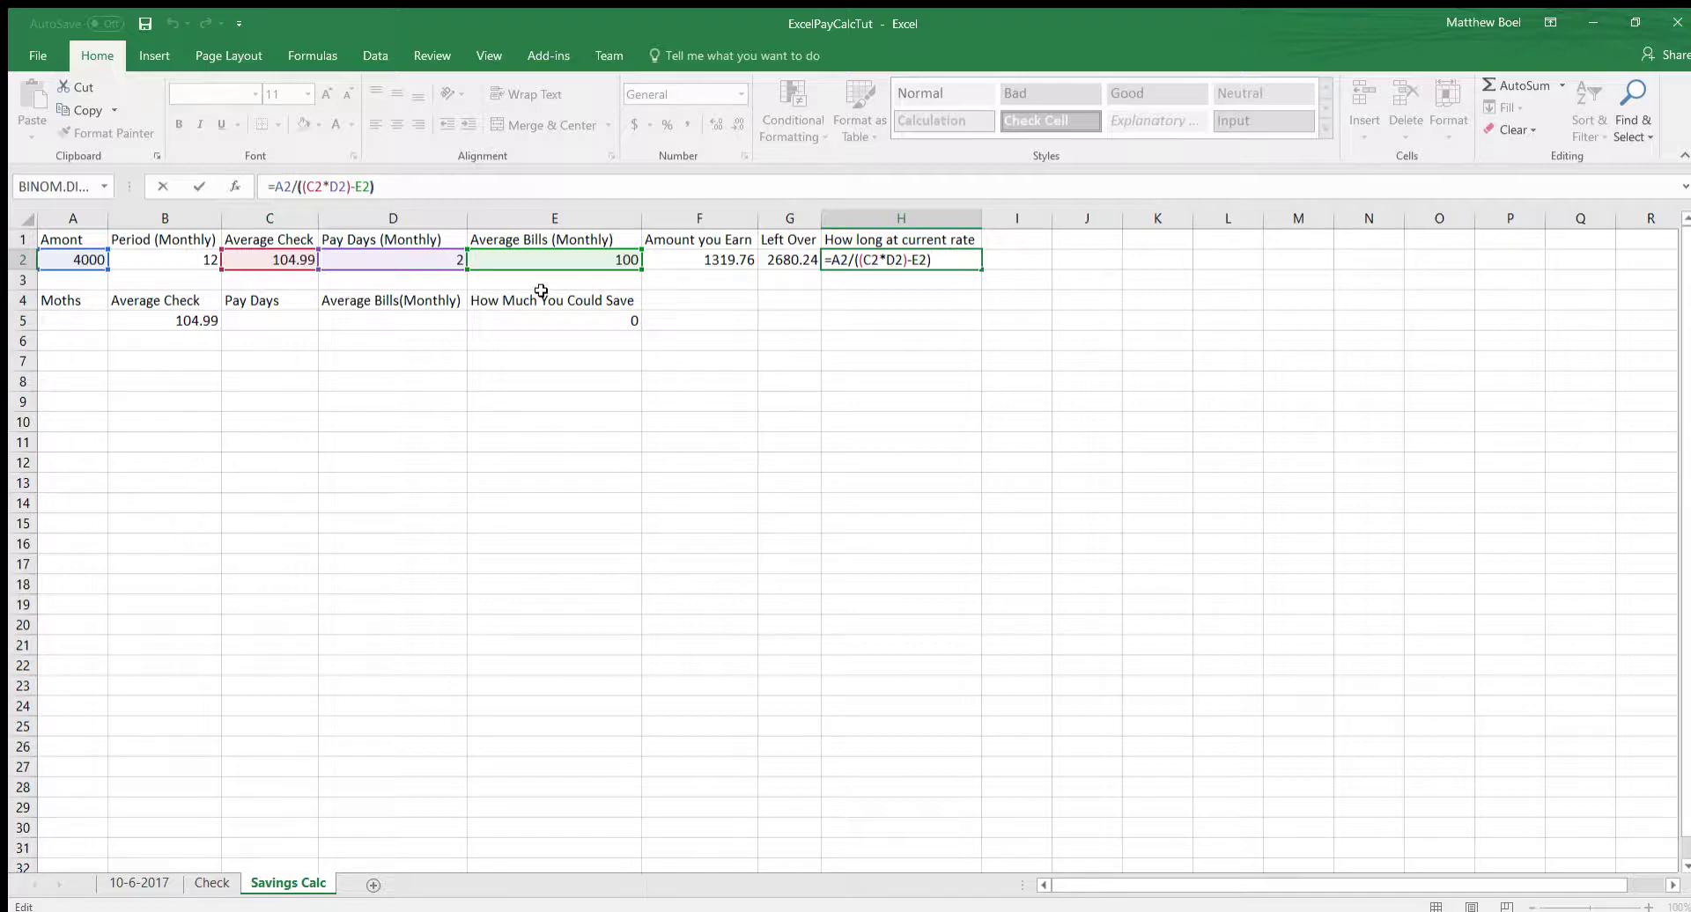
{"action": "key", "text": "BackSpace"}
{"action": "key", "text": "BackSpace"}
{"action": "key", "text": "BackSpace"}
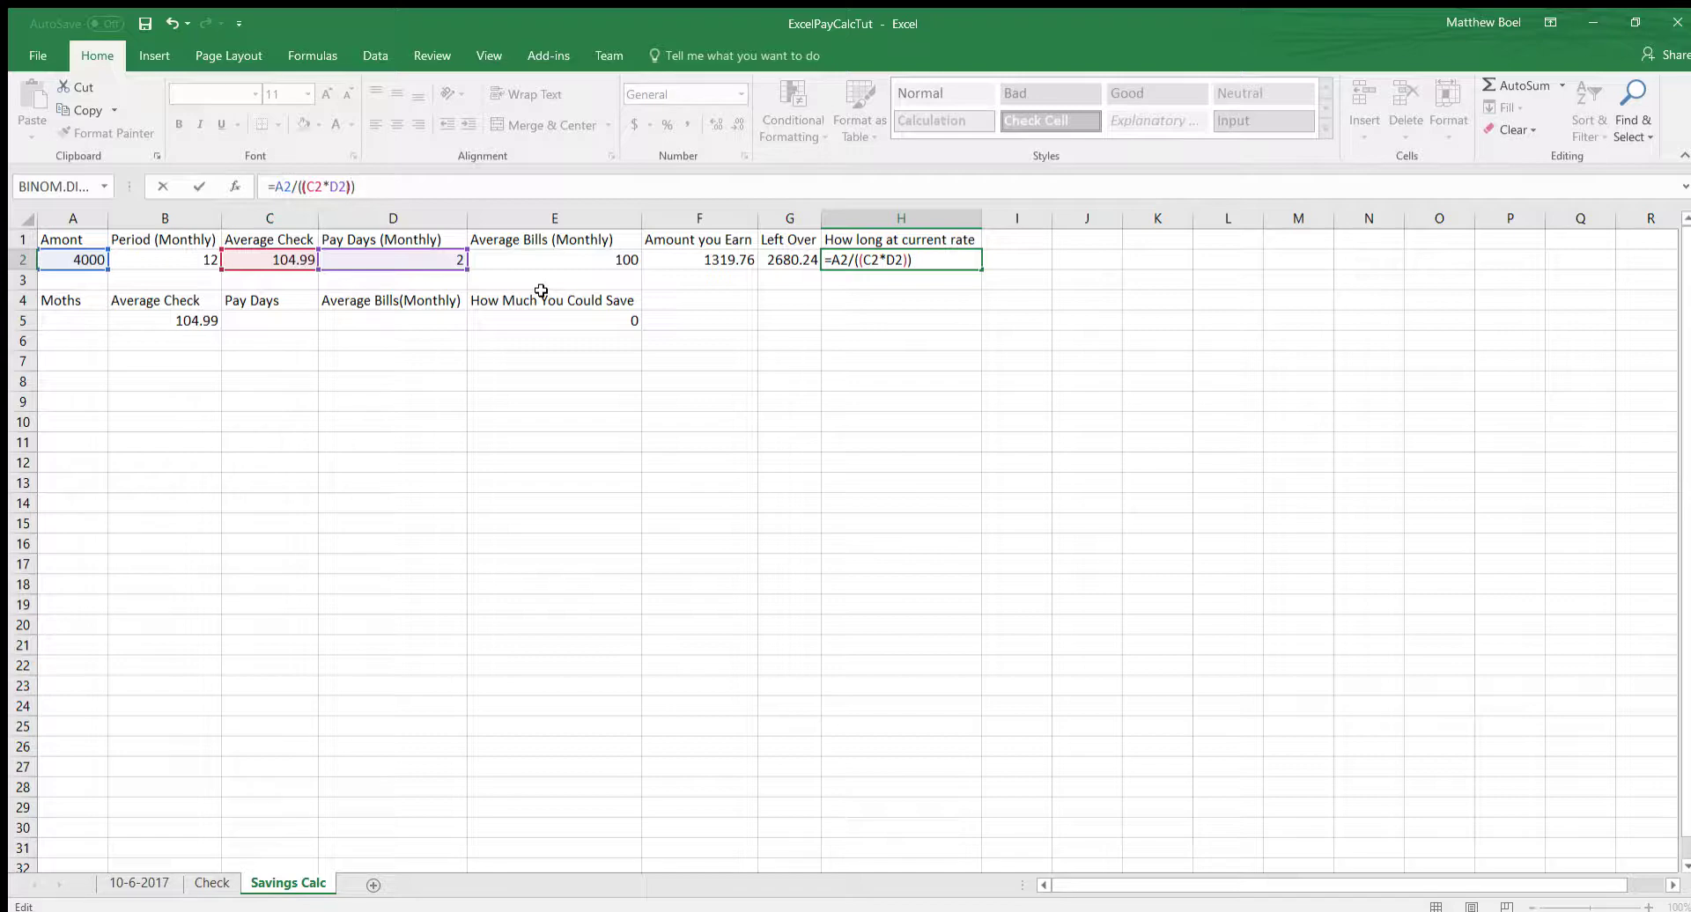
{"action": "key", "text": "Left"}
{"action": "key", "text": "Left"}
{"action": "key", "text": "Right"}
{"action": "left_click", "coordinate": [438, 178]}
{"action": "key", "text": "BackSpace"}
{"action": "key", "text": "BackSpace"}
{"action": "key", "text": "Return"}
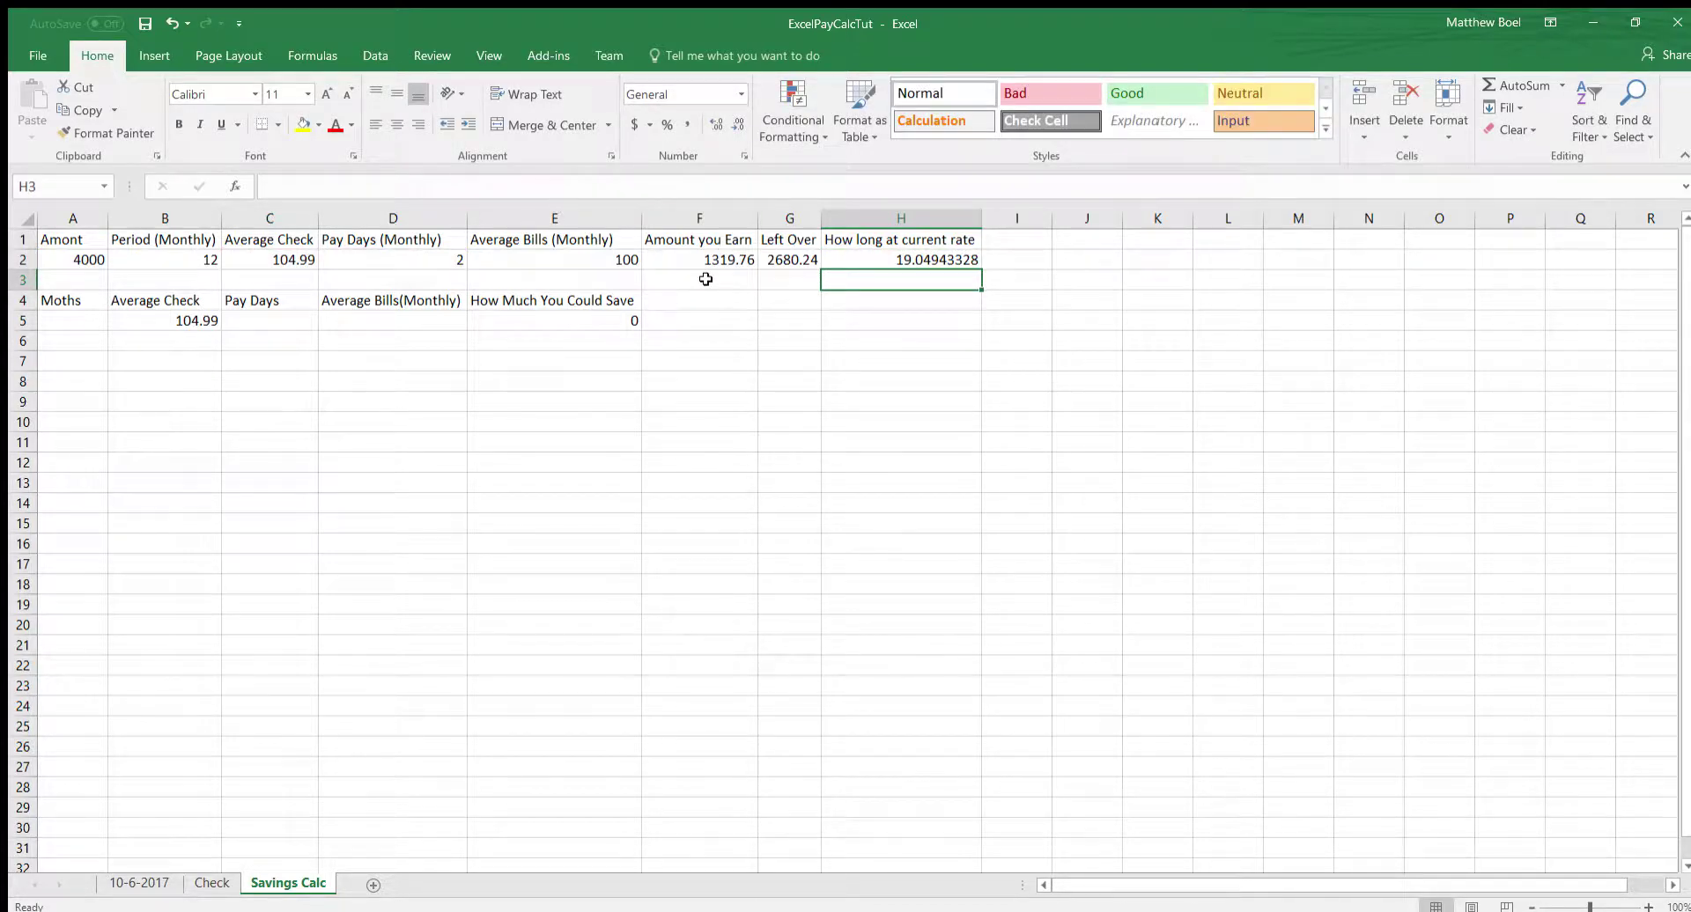
Step: Enter 4 as the number of months in A5
{"action": "left_click", "coordinate": [546, 318]}
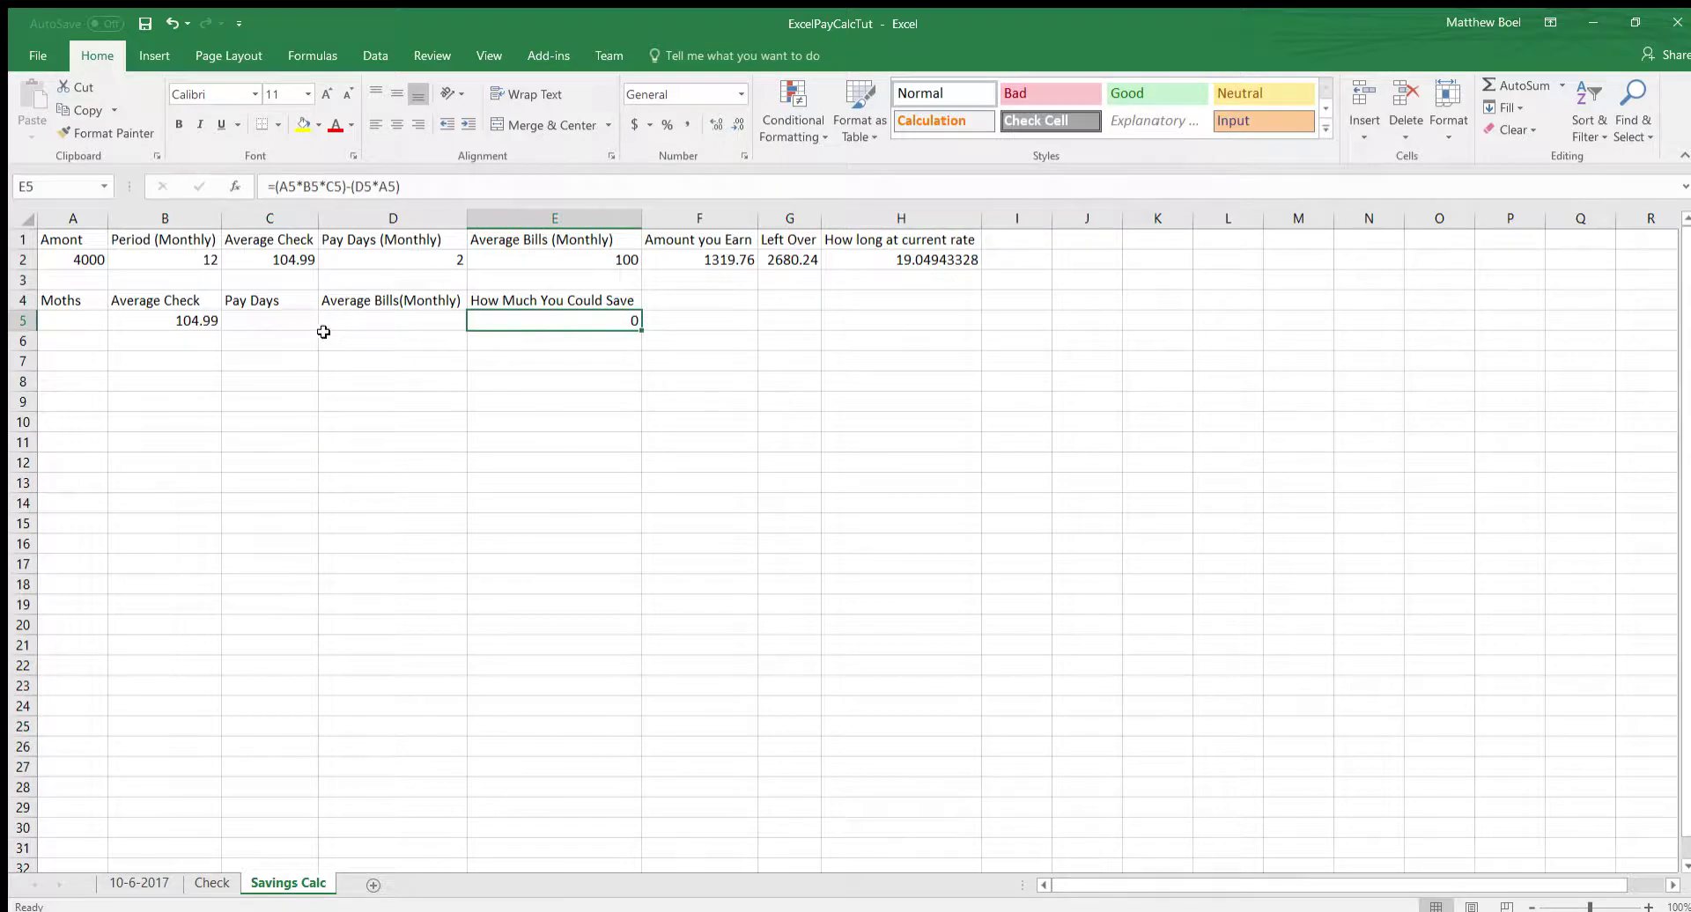
{"action": "left_click", "coordinate": [85, 317]}
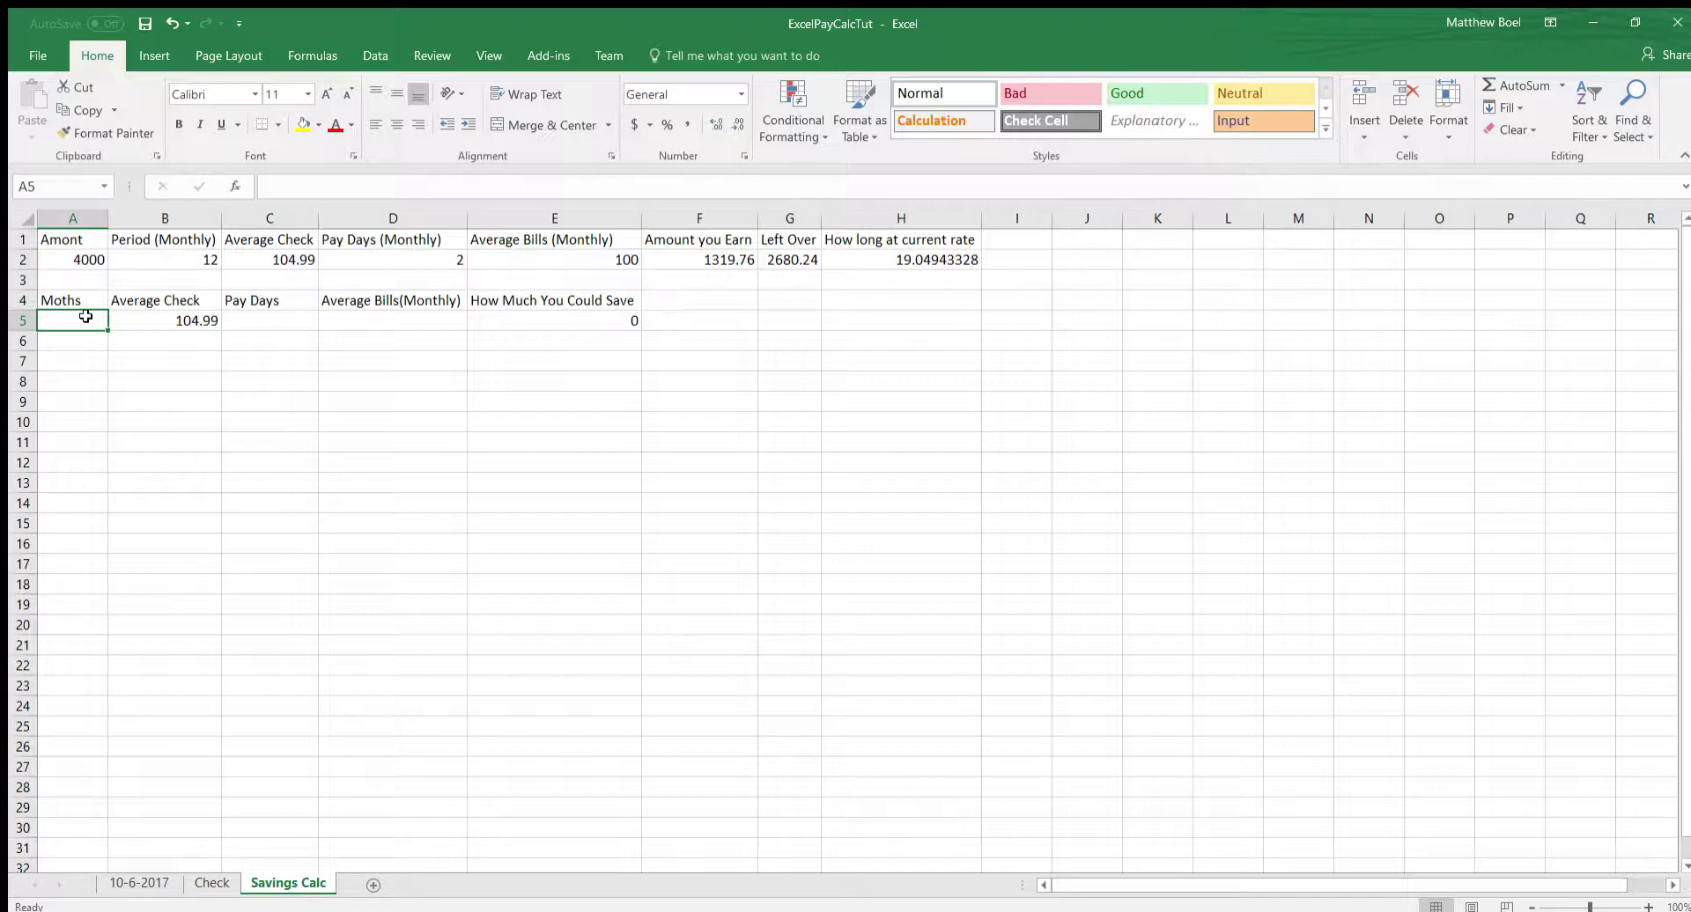
{"action": "type", "text": "4"}
{"action": "key", "text": "Return"}
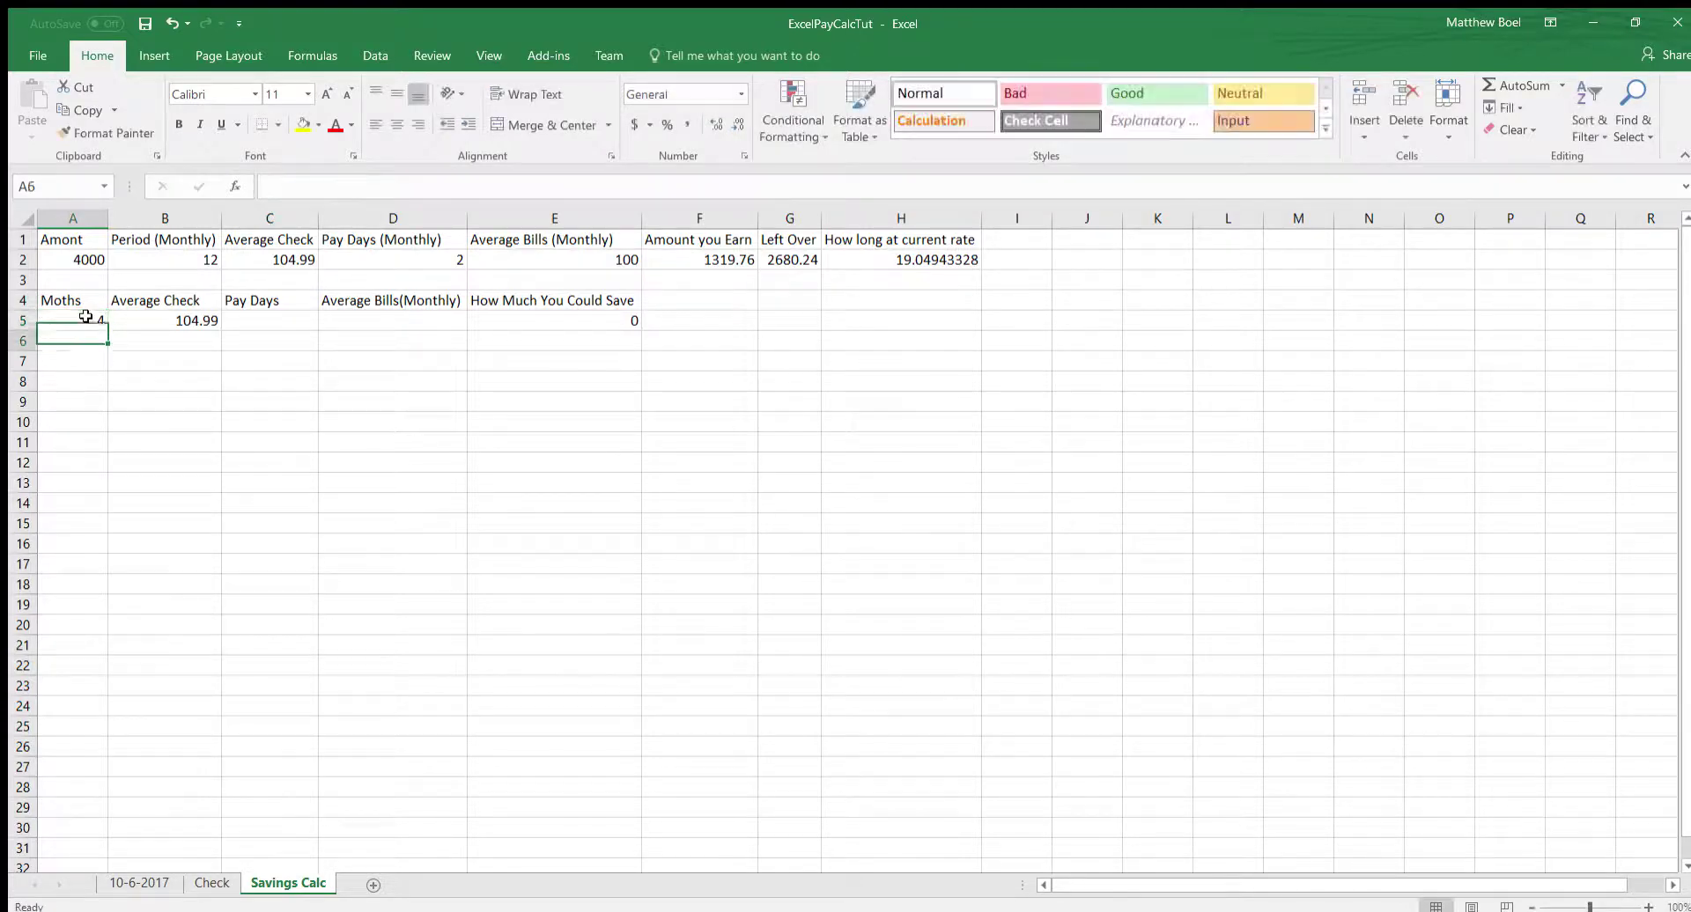
Step: Link the Pay Days cell C5 to the monthly pay days with =D2
{"action": "key", "text": "Right"}
{"action": "key", "text": "Up"}
{"action": "key", "text": "Right"}
{"action": "type", "text": "=D2"}
{"action": "key", "text": "Return"}
Step: Enter 20 as the average monthly bills in D5 and check the How Much You Could Save result in E5
{"action": "key", "text": "Right"}
{"action": "key", "text": "Up"}
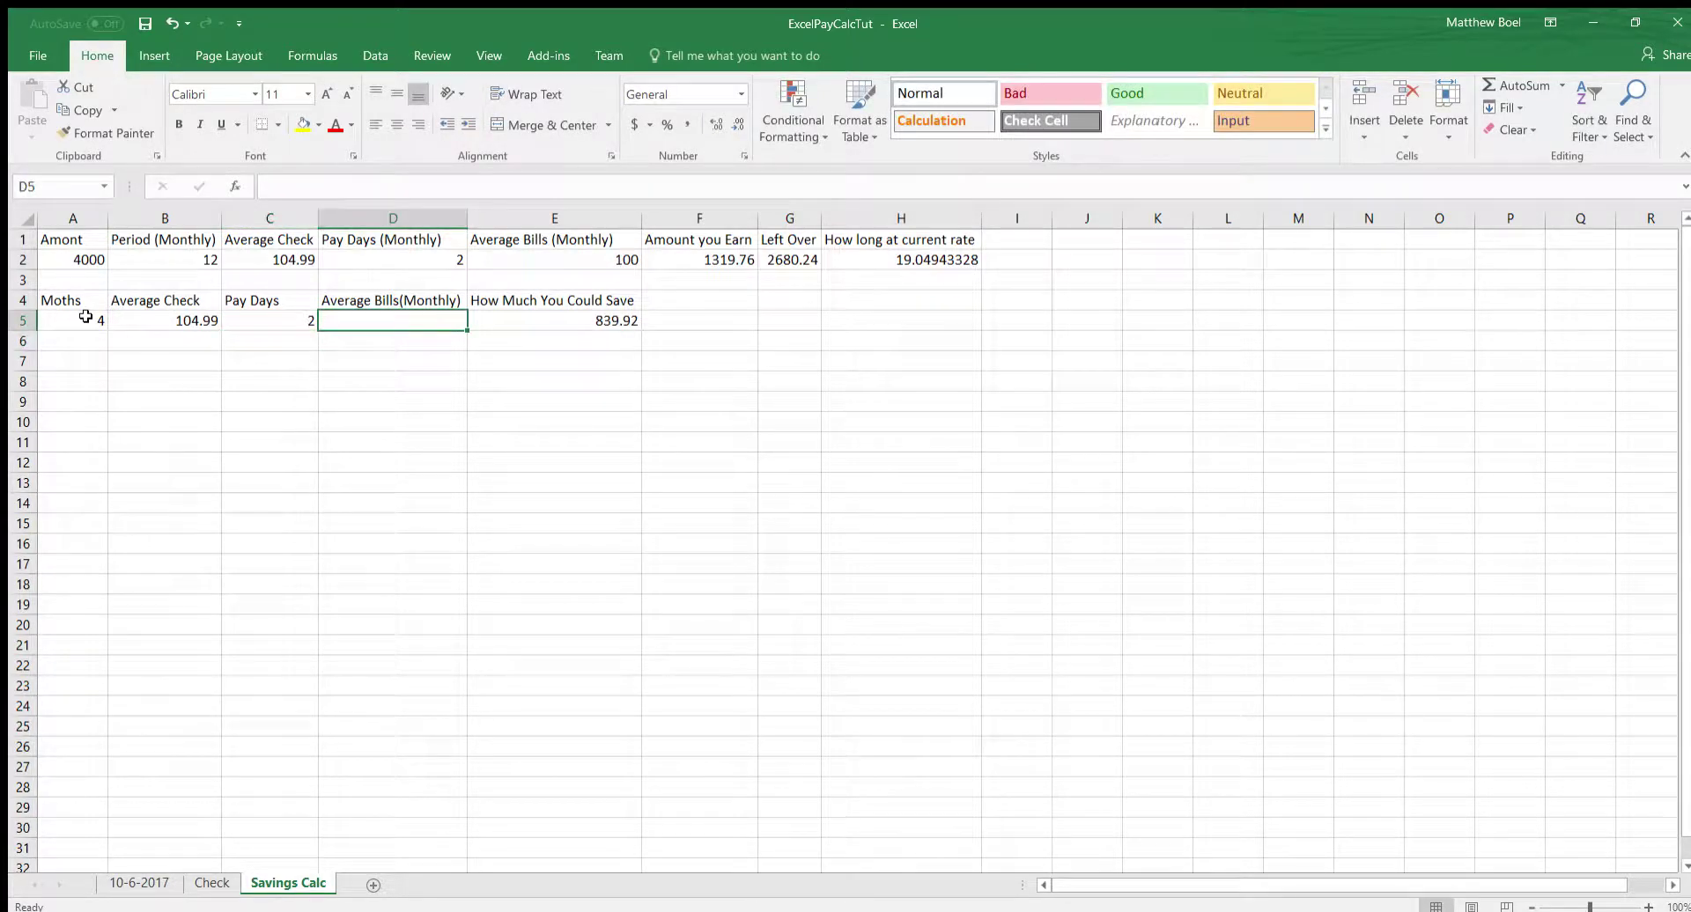
{"action": "type", "text": "20"}
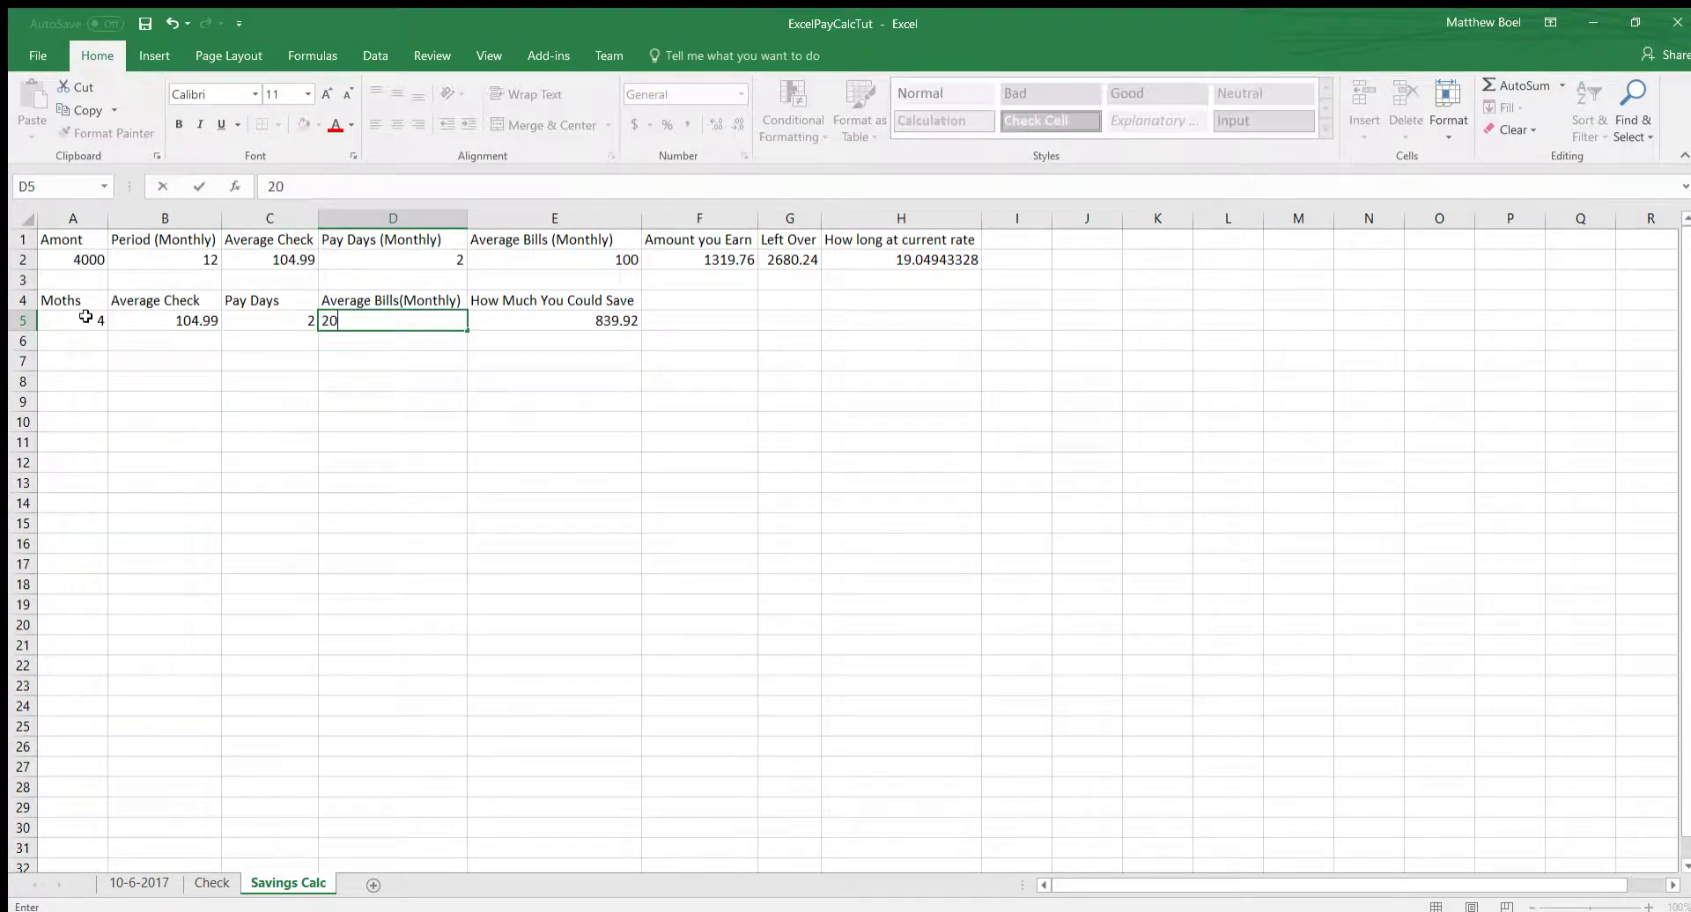
{"action": "key", "text": "Return"}
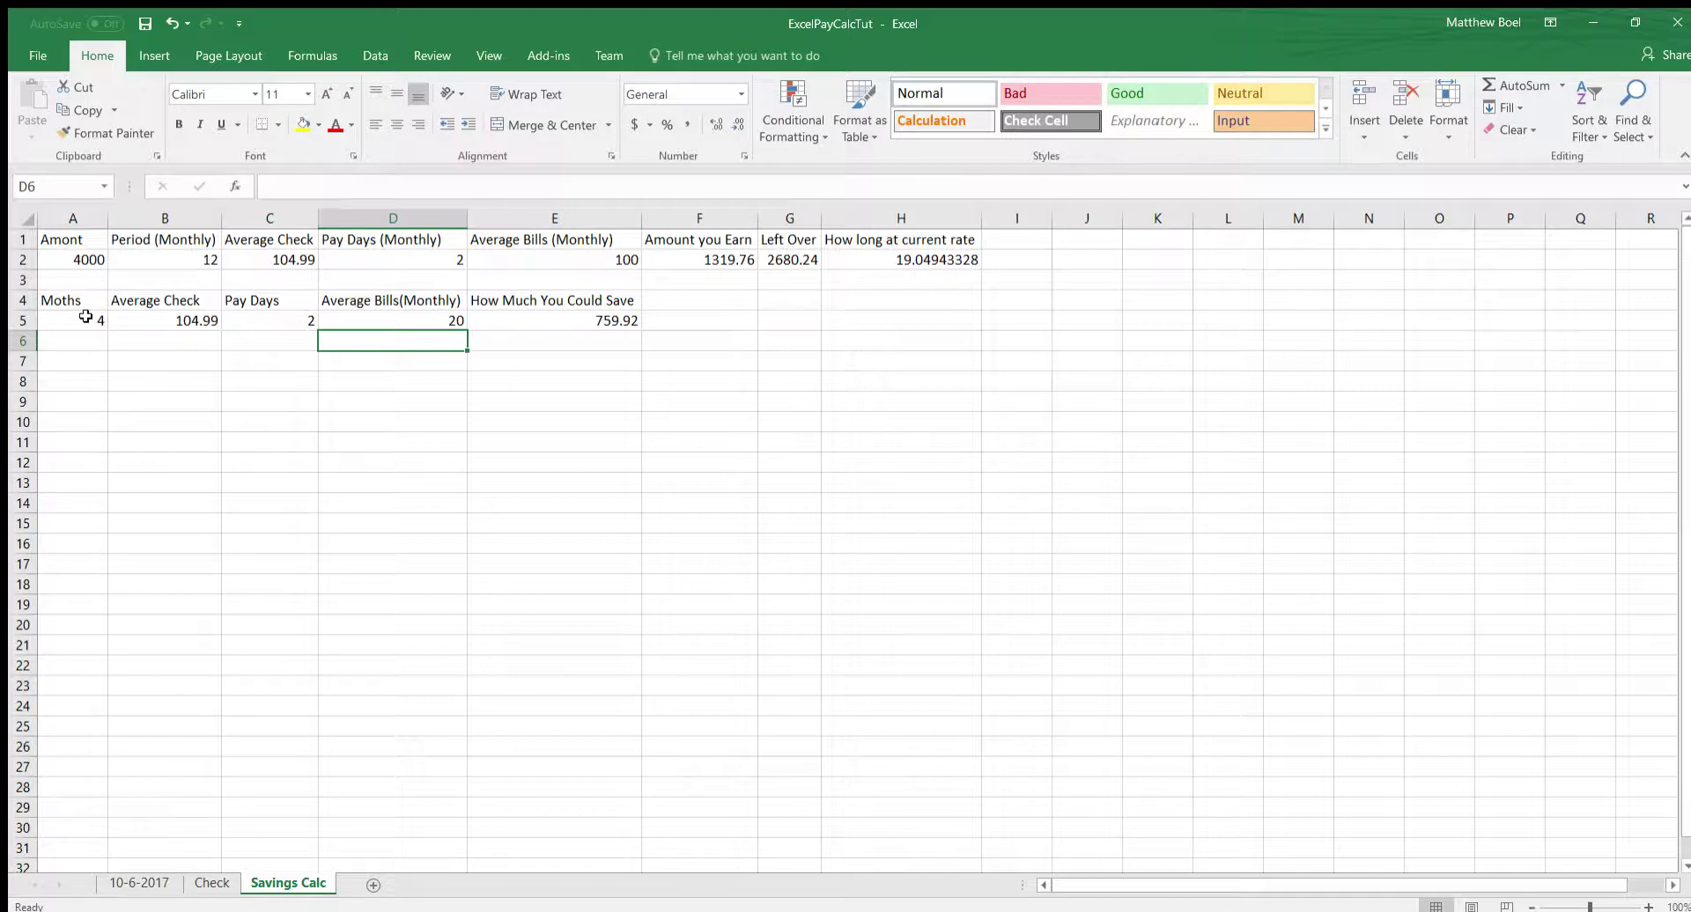
{"action": "key", "text": "Up"}
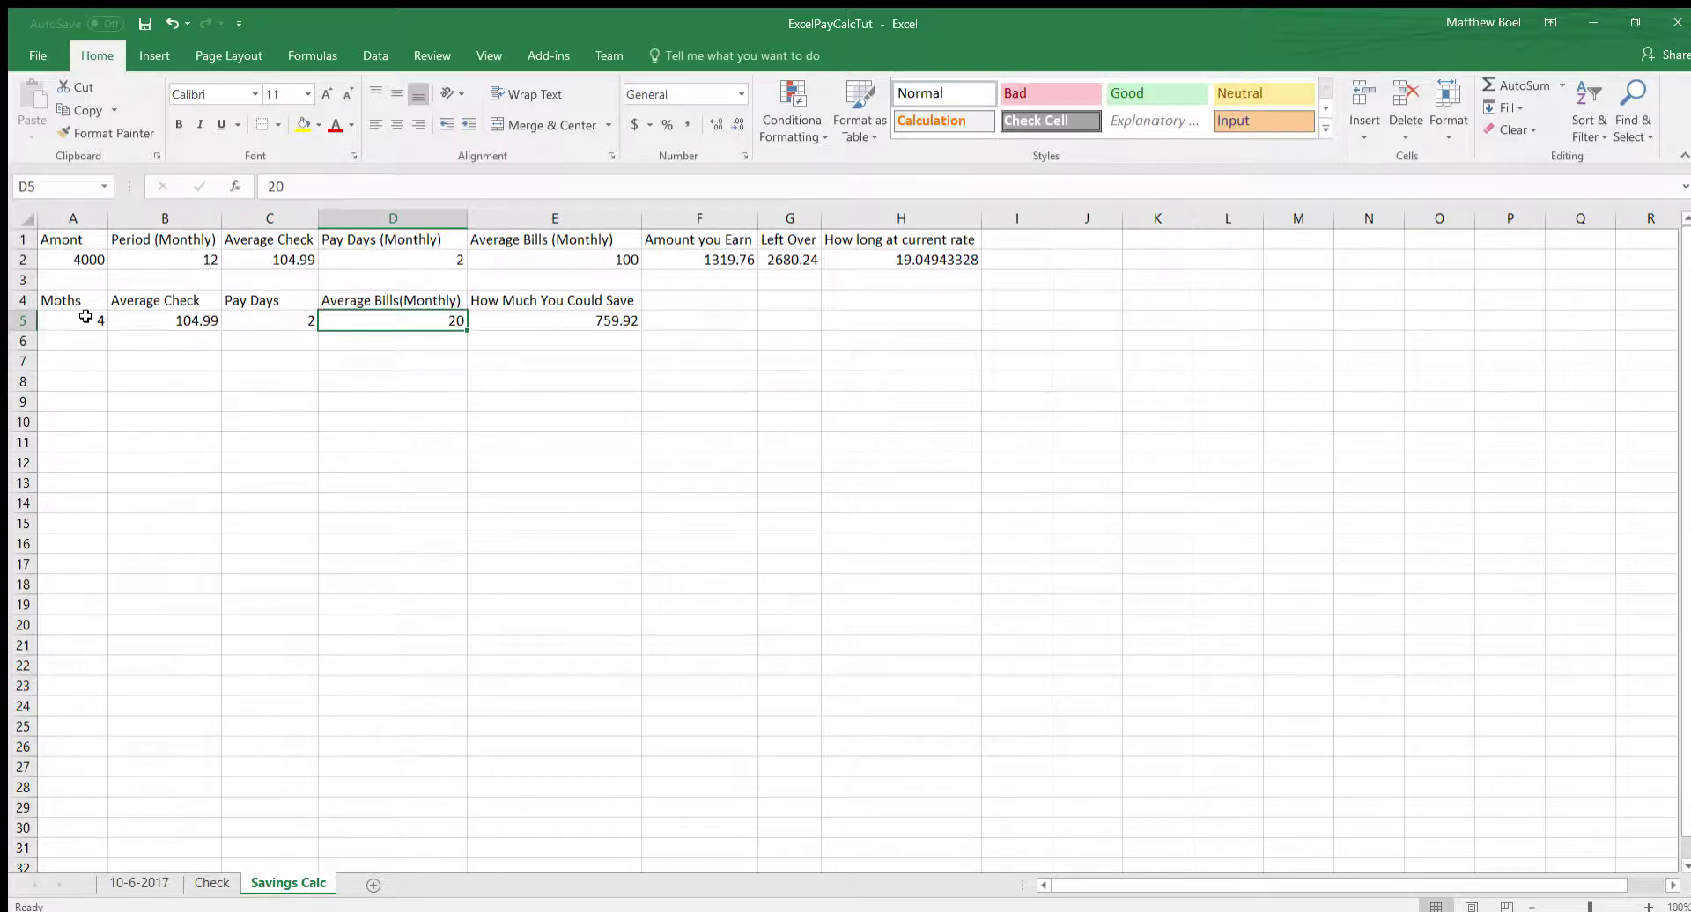
{"action": "key", "text": "Right"}
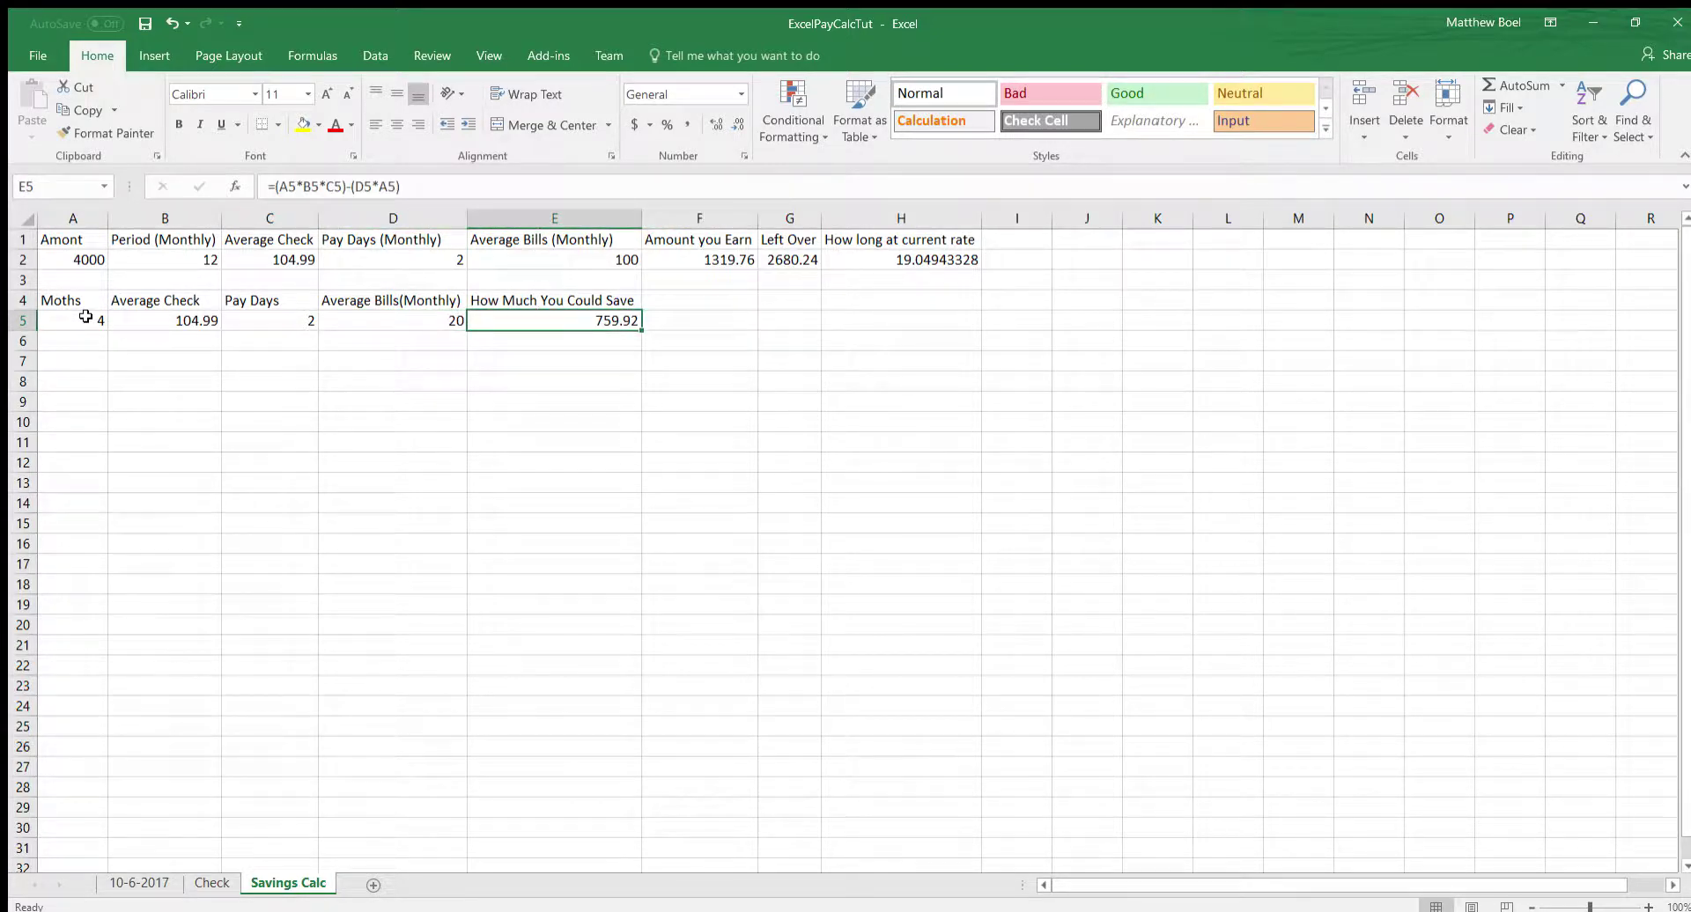
Step: Change the average monthly bills in D5 to 600 and check the How Much You Could Save result in E5
{"action": "key", "text": "Left"}
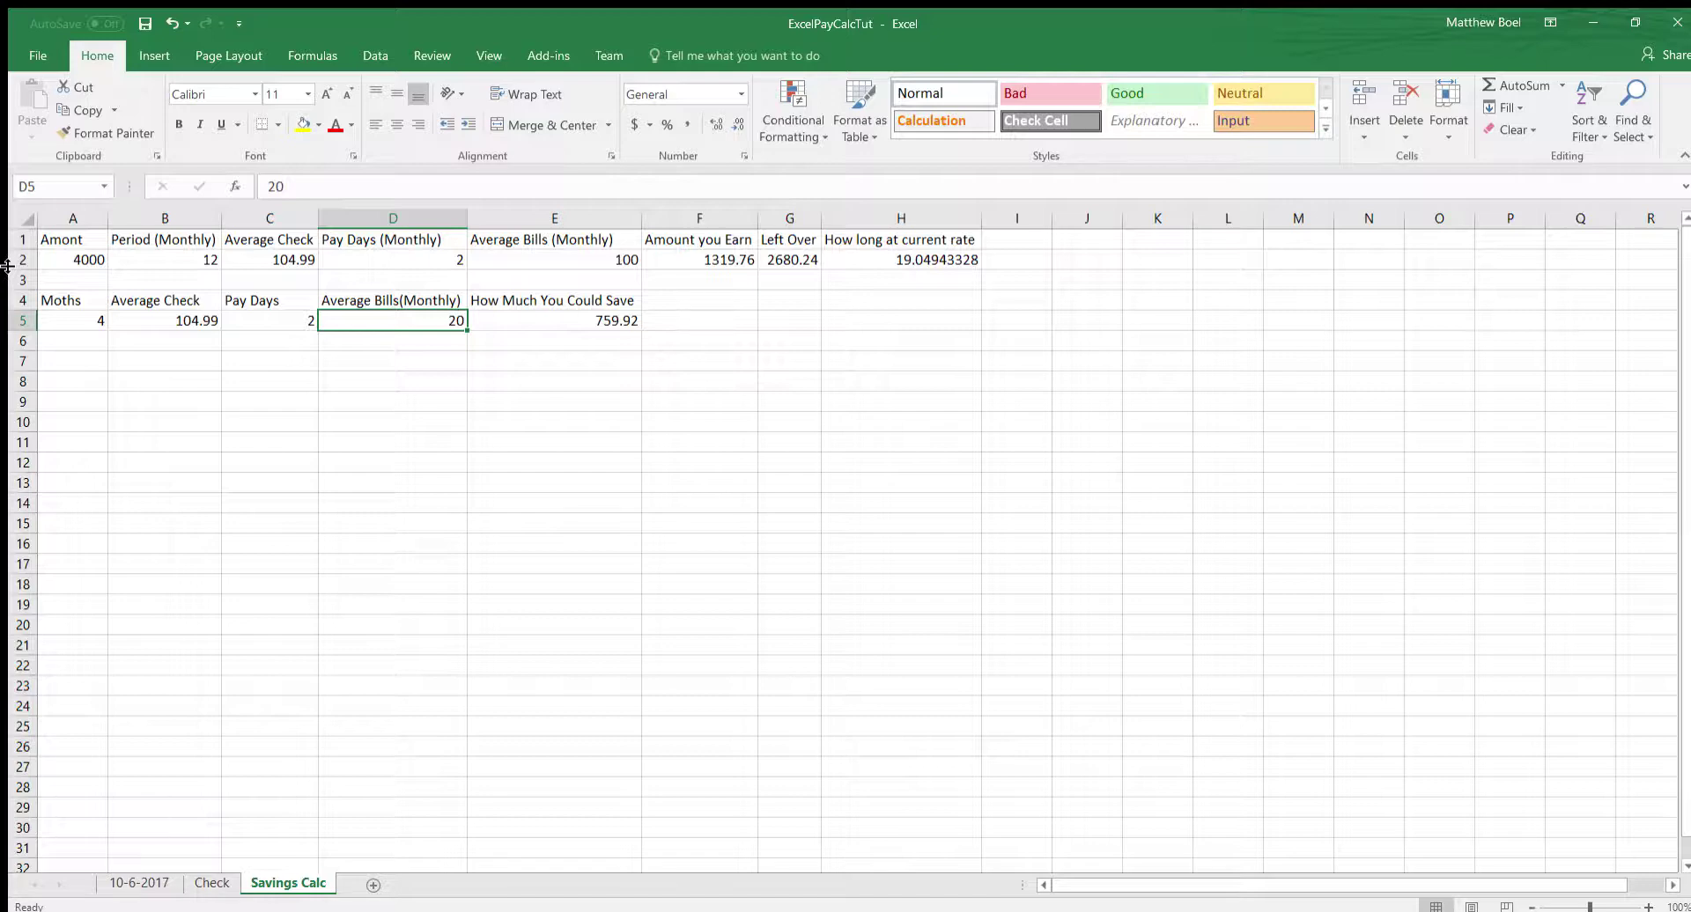
{"action": "key", "text": "Right"}
{"action": "key", "text": "Left"}
{"action": "type", "text": "600"}
{"action": "key", "text": "Return"}
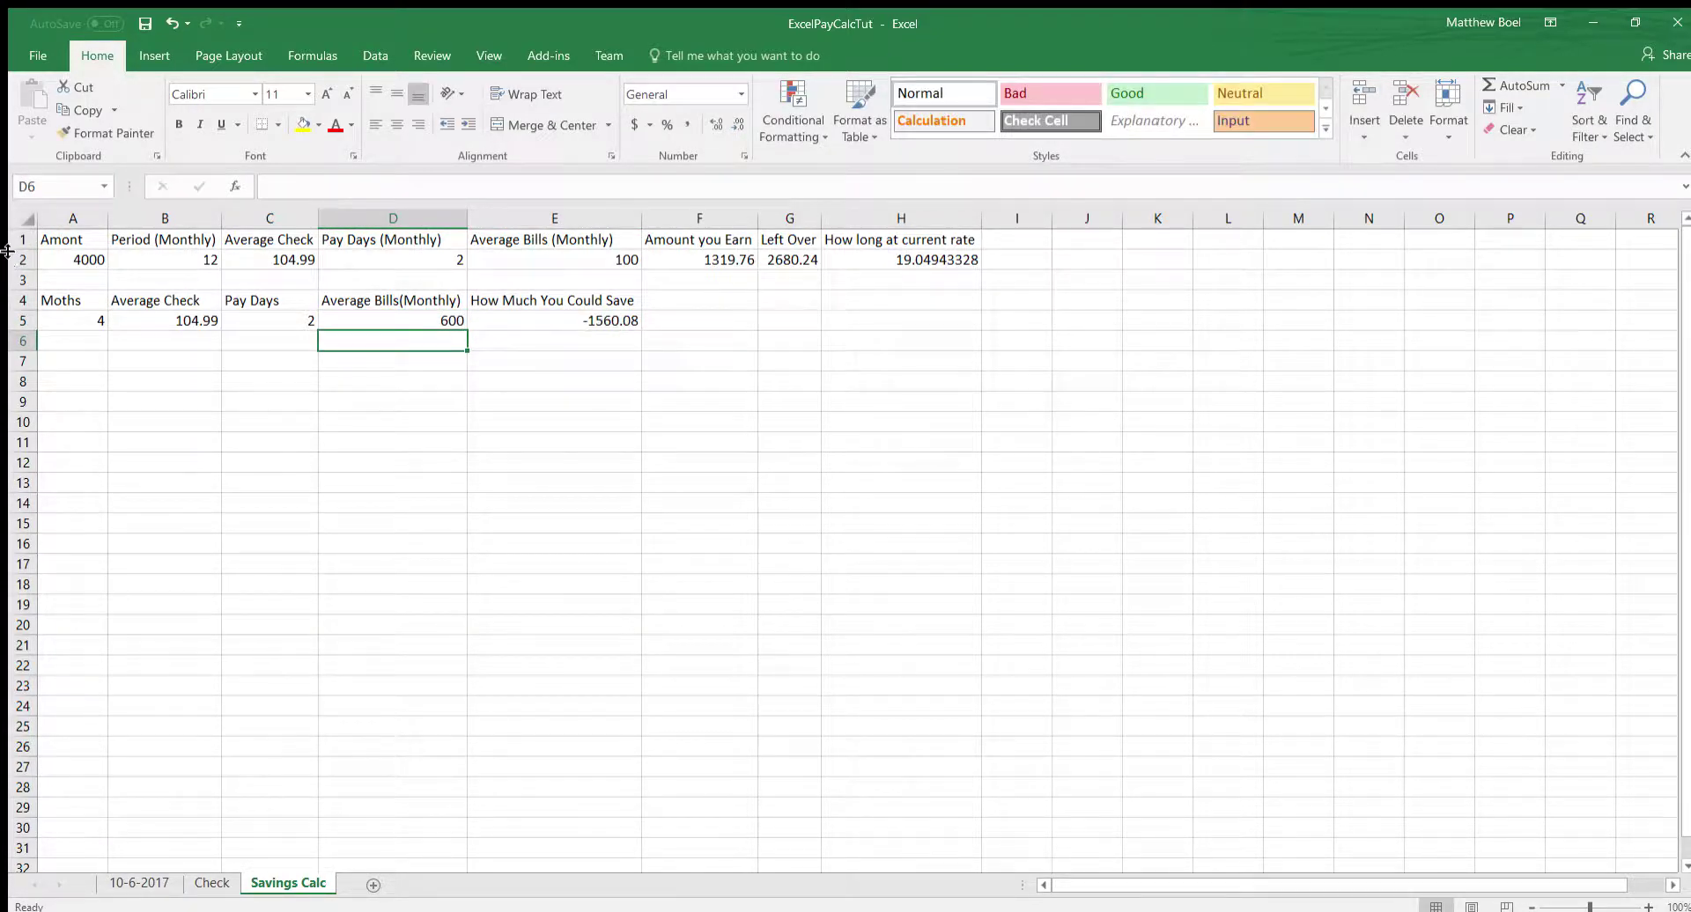
{"action": "left_click", "coordinate": [605, 323]}
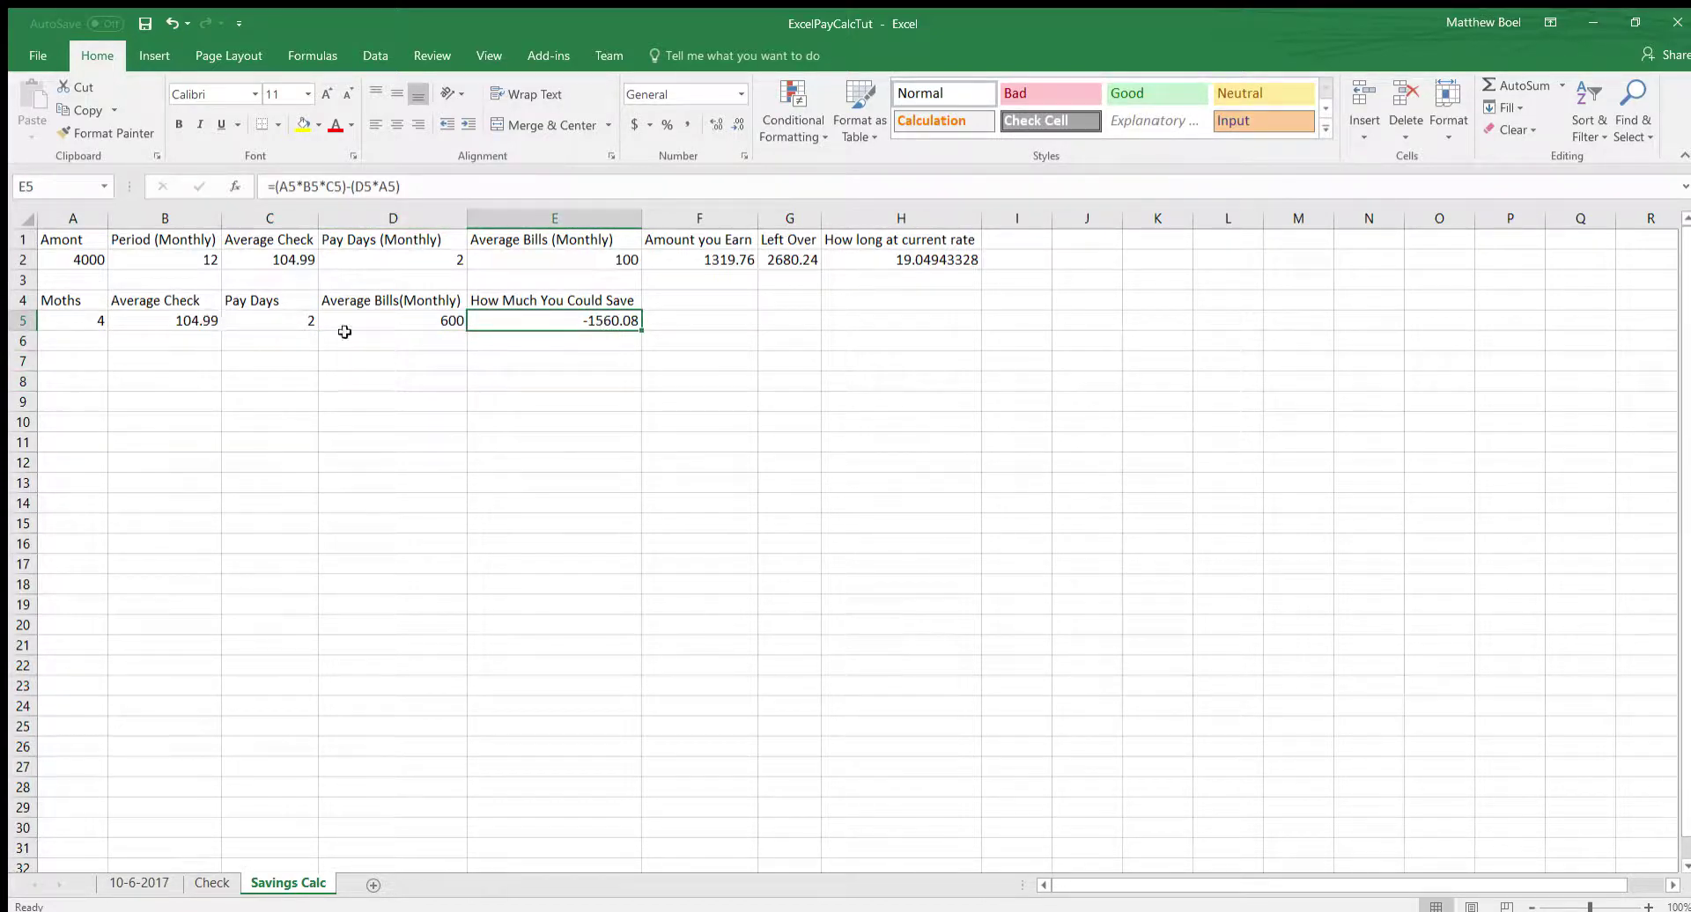
Step: Set the average monthly bills in D5 to 100
{"action": "left_click", "coordinate": [374, 324]}
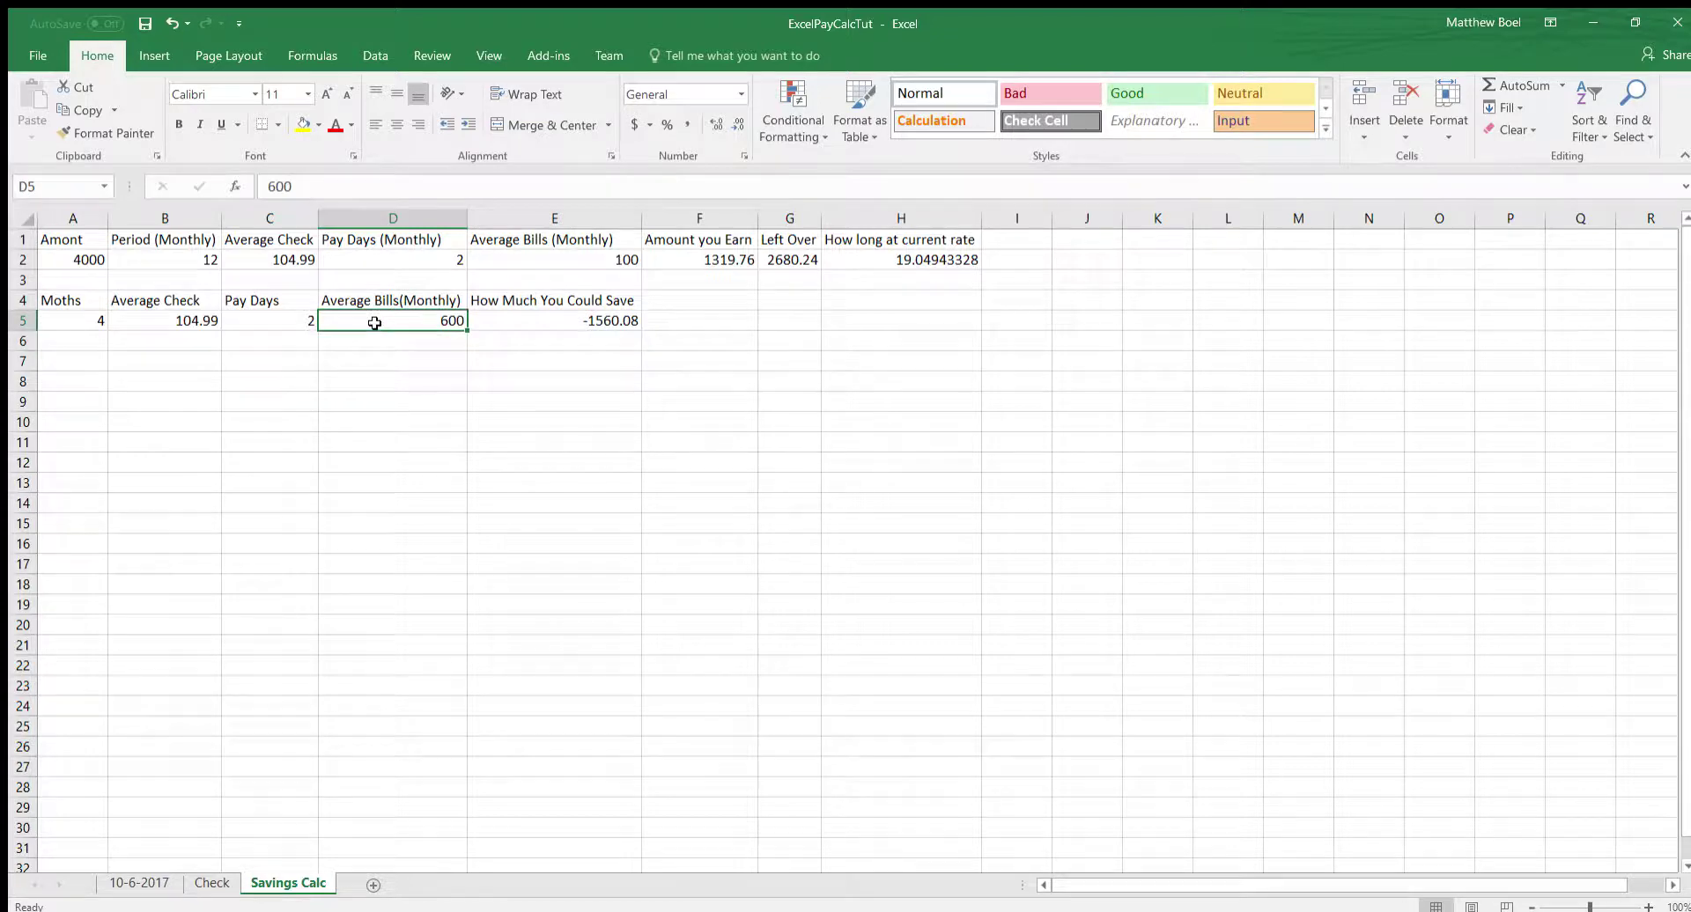
{"action": "type", "text": "100"}
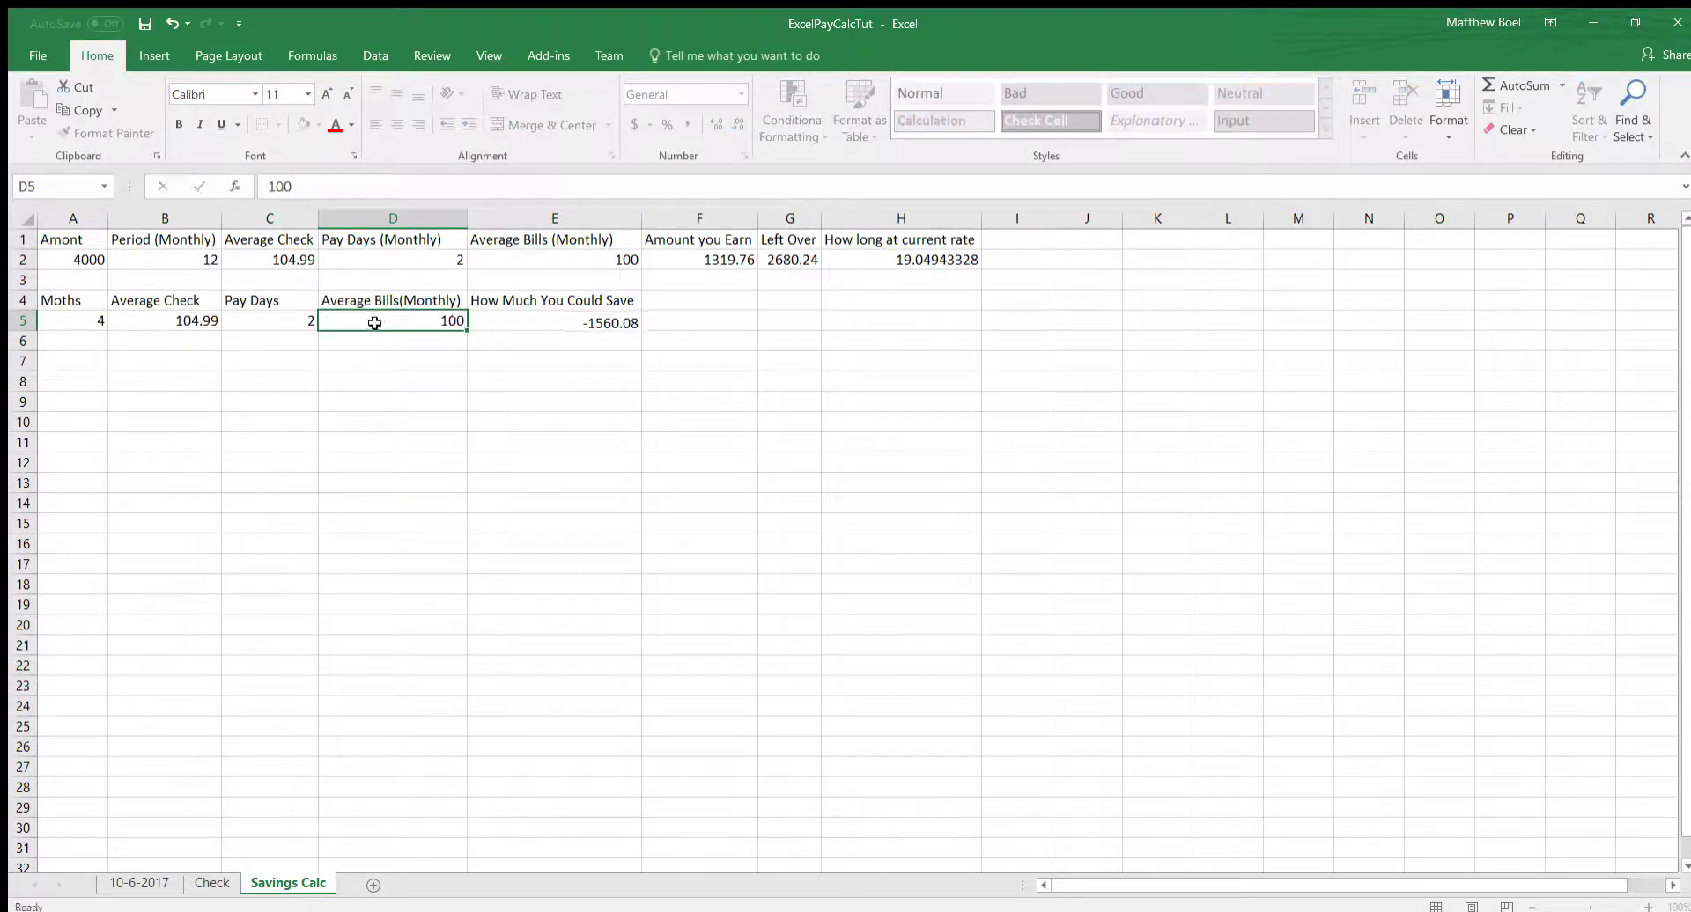
{"action": "key", "text": "Return"}
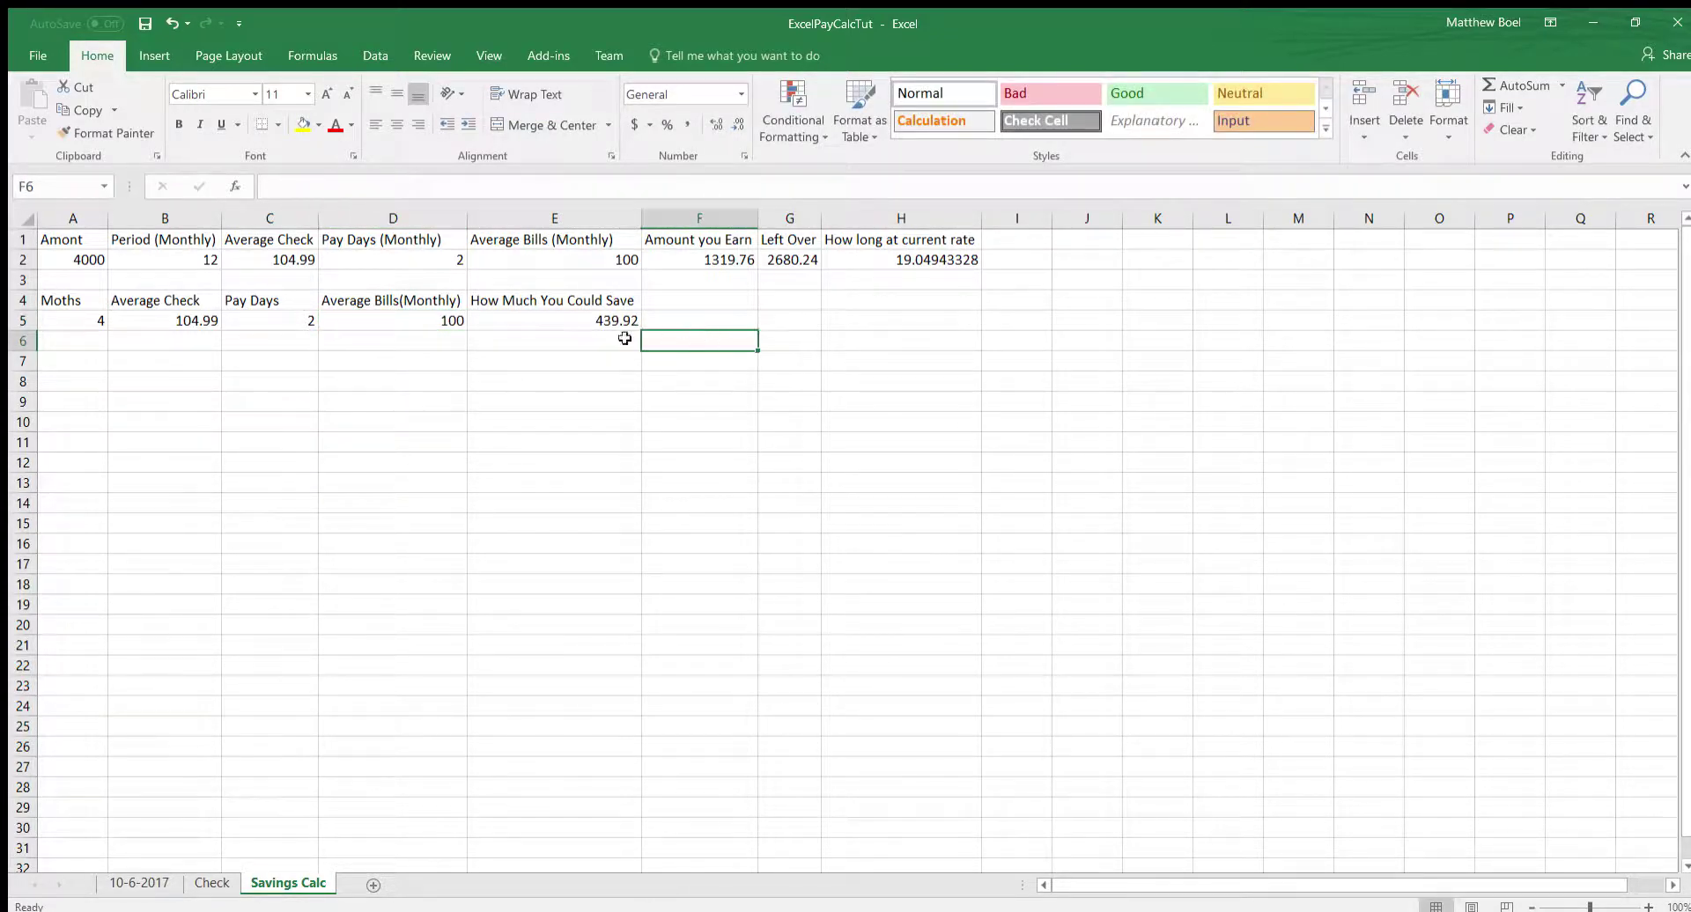
Step: Examine the How Much You Could Save formula in E5 and the input cells in row 5 that it uses
{"action": "left_click", "coordinate": [605, 321]}
{"action": "double_click", "coordinate": [605, 322]}
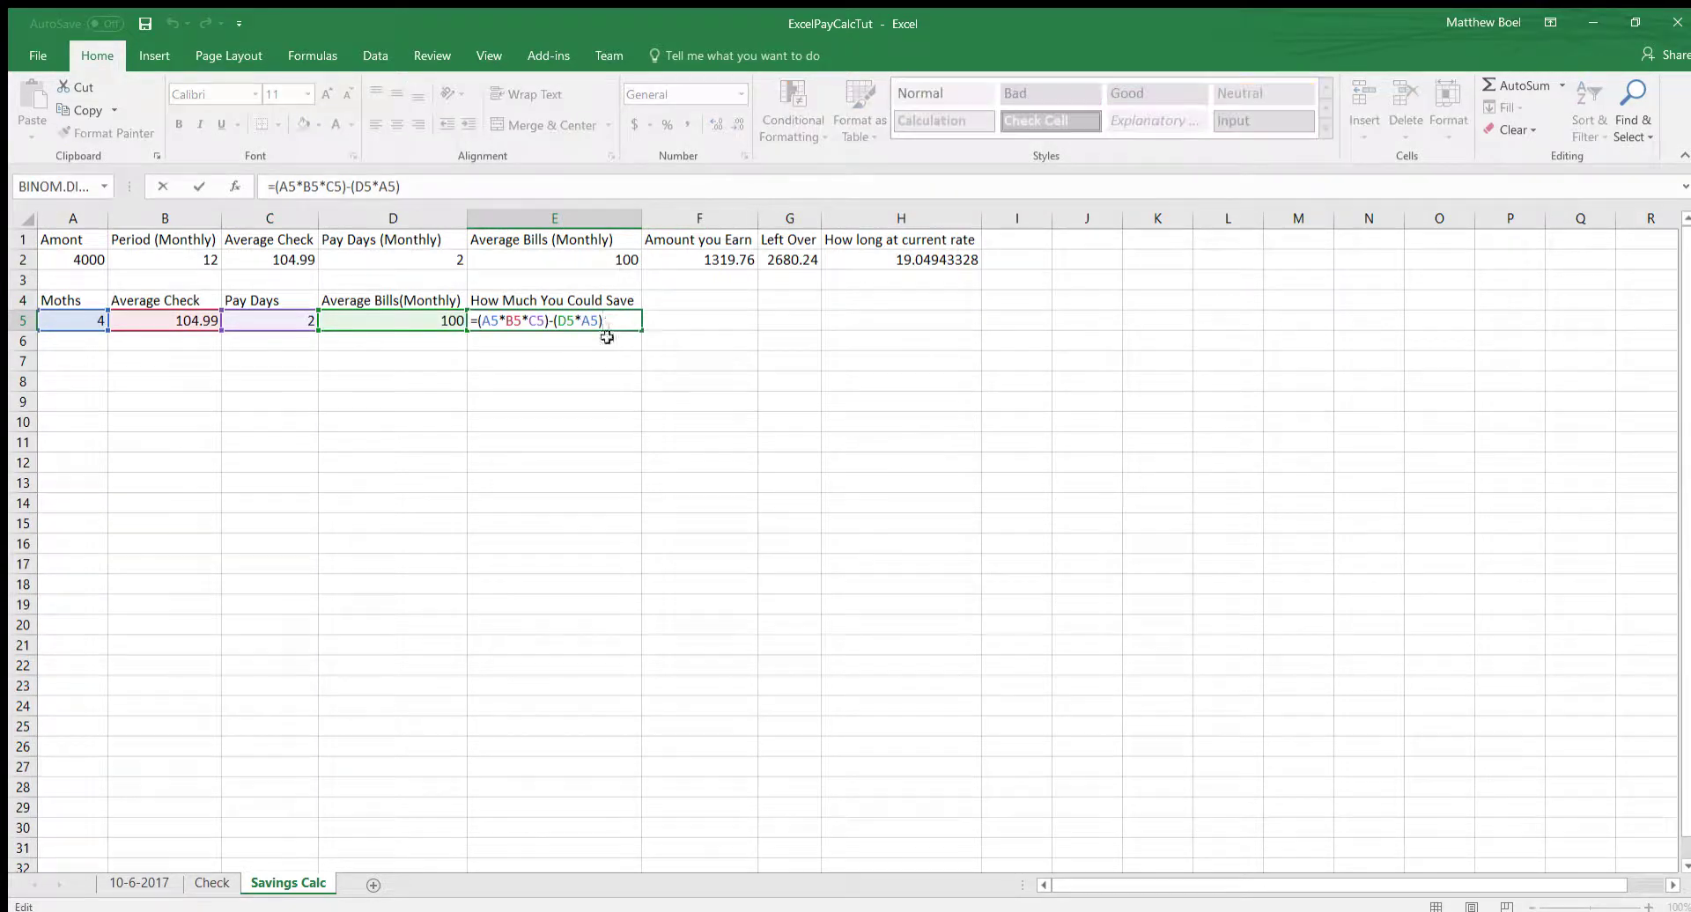
{"action": "key", "text": "Return"}
{"action": "key", "text": "Left"}
{"action": "key", "text": "Up"}
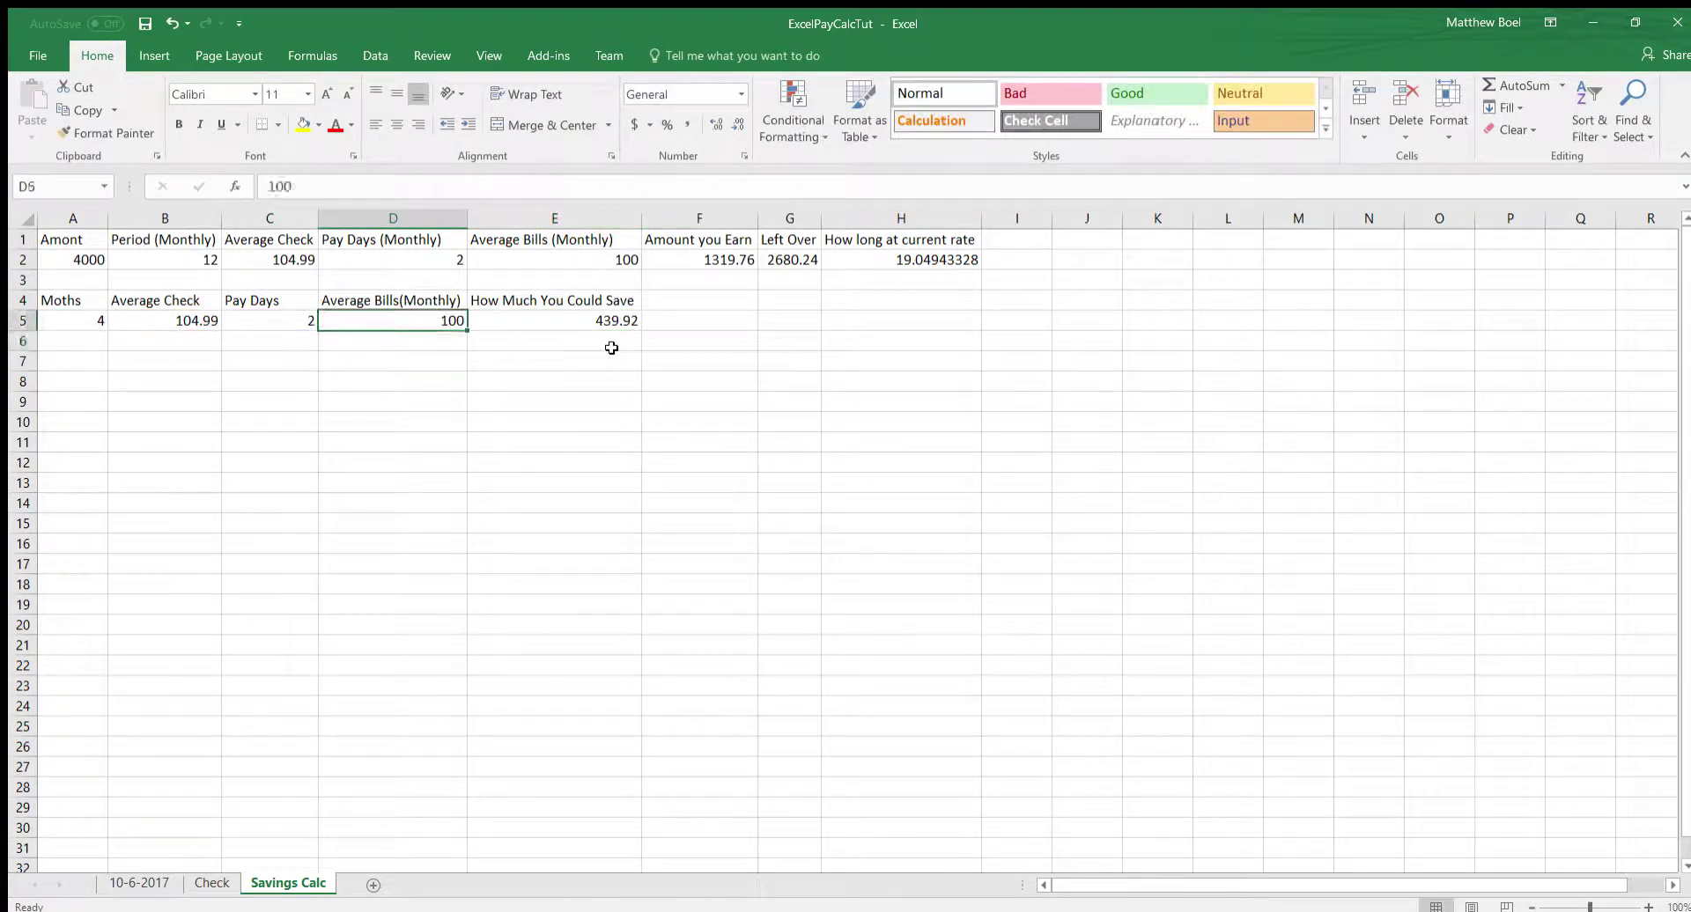
{"action": "key", "text": "Left"}
{"action": "key", "text": "Left"}
{"action": "key", "text": "Right"}
{"action": "key", "text": "Right"}
Step: Apply the Calculation cell style to the How Much You Could Save result in E5 and the results in F2:H2
{"action": "key", "text": "Right"}
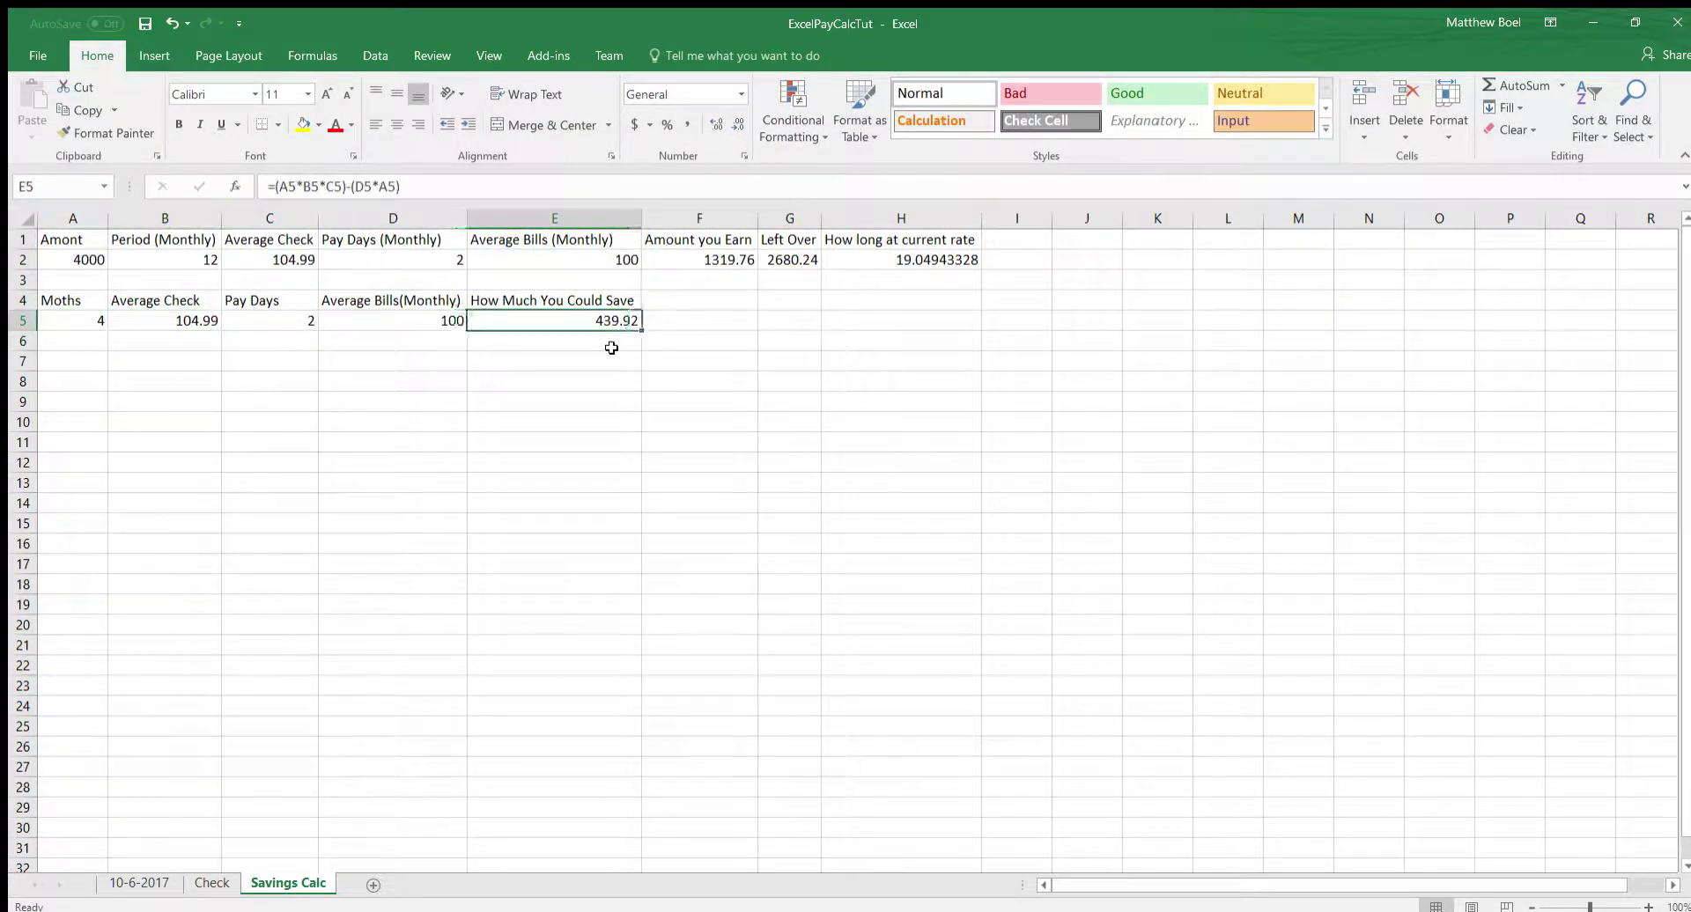
{"action": "left_click", "coordinate": [943, 121]}
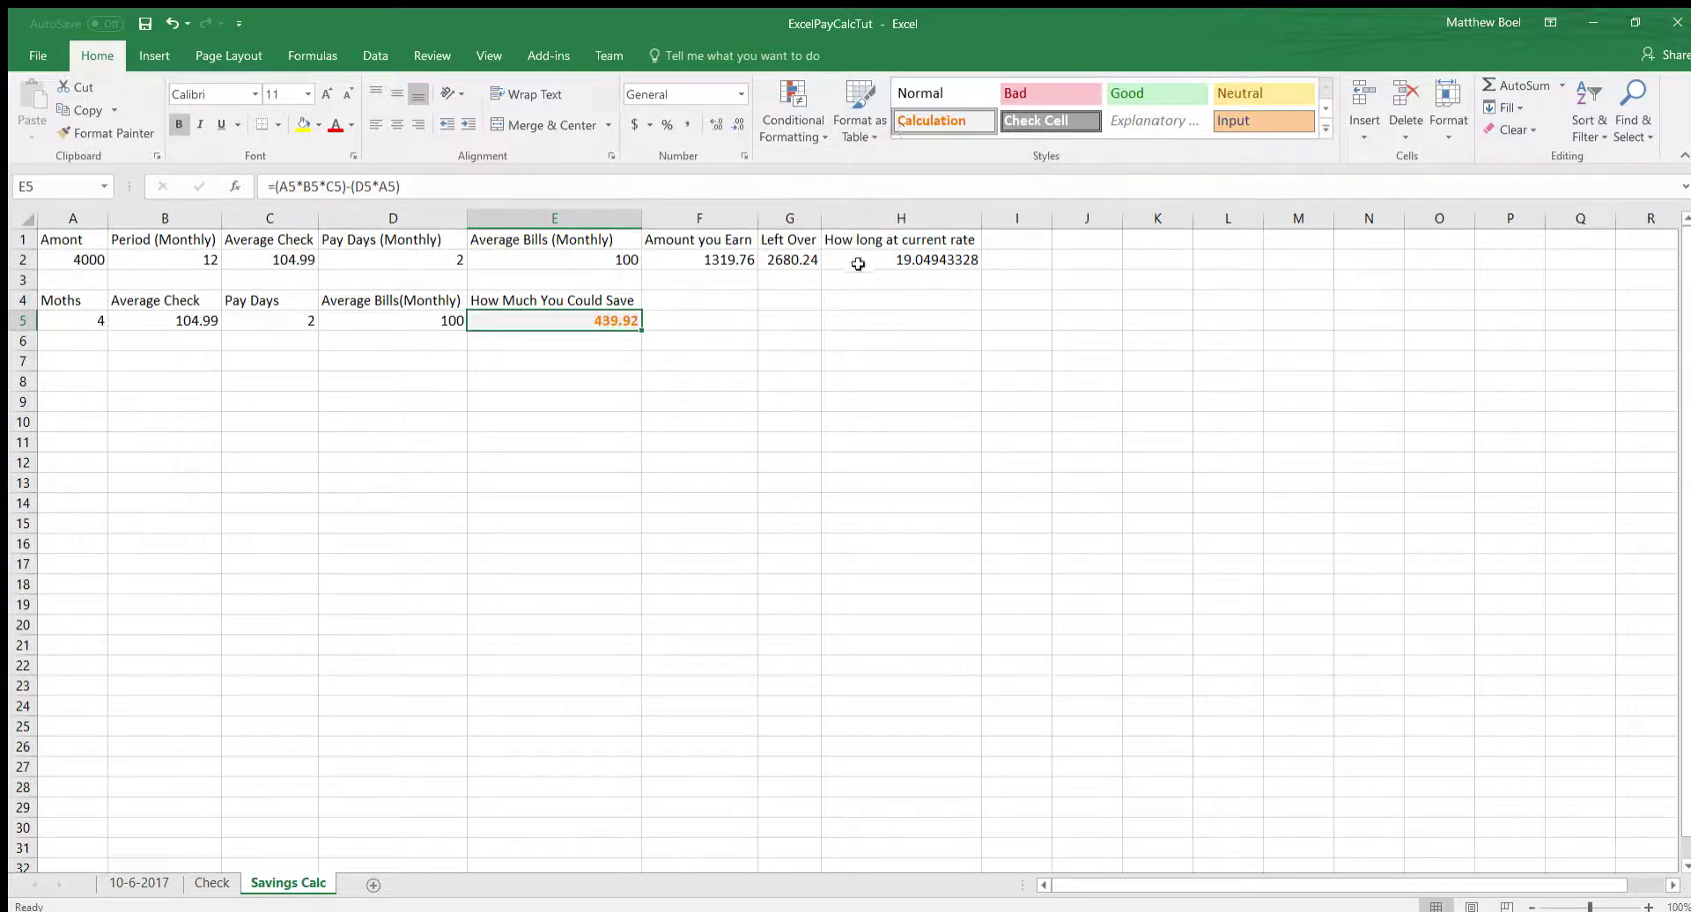
{"action": "left_click_drag", "start_coordinate": [735, 260], "coordinate": [866, 260]}
{"action": "left_click", "coordinate": [942, 121]}
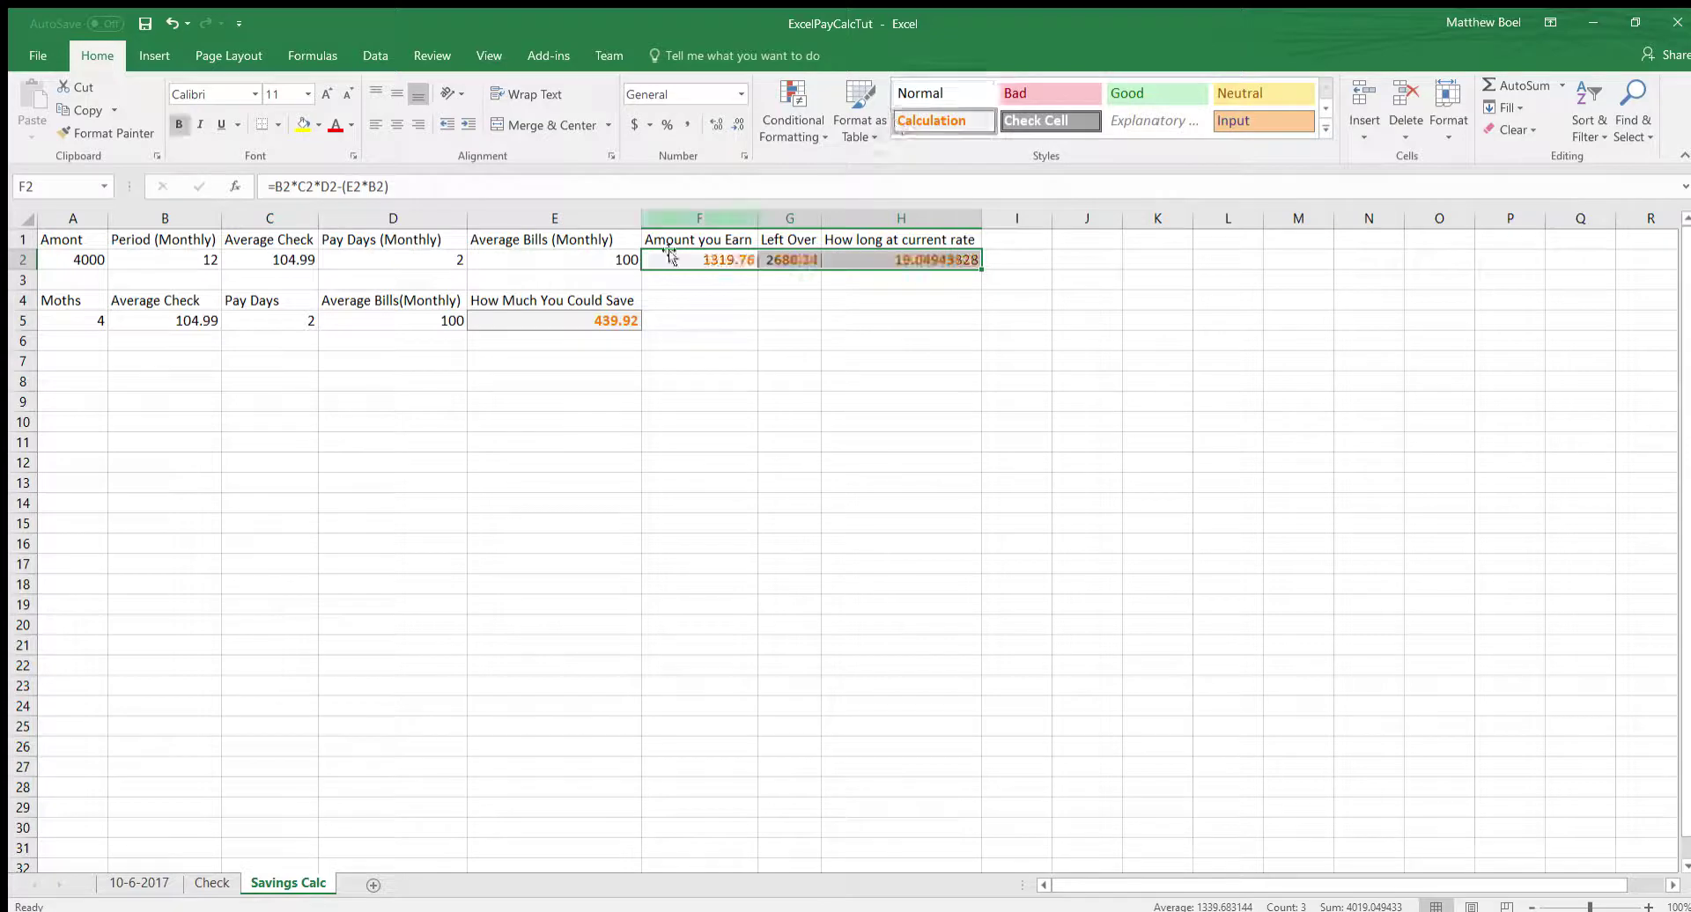
Step: Apply the Calculation cell style to the two Average Check cells, C2 and B5
{"action": "left_click", "coordinate": [554, 380]}
{"action": "left_click_drag", "start_coordinate": [94, 261], "coordinate": [169, 260]}
{"action": "left_click", "coordinate": [229, 260]}
{"action": "left_click", "coordinate": [942, 120]}
{"action": "left_click", "coordinate": [166, 324]}
{"action": "left_click", "coordinate": [942, 121]}
{"action": "left_click", "coordinate": [440, 319]}
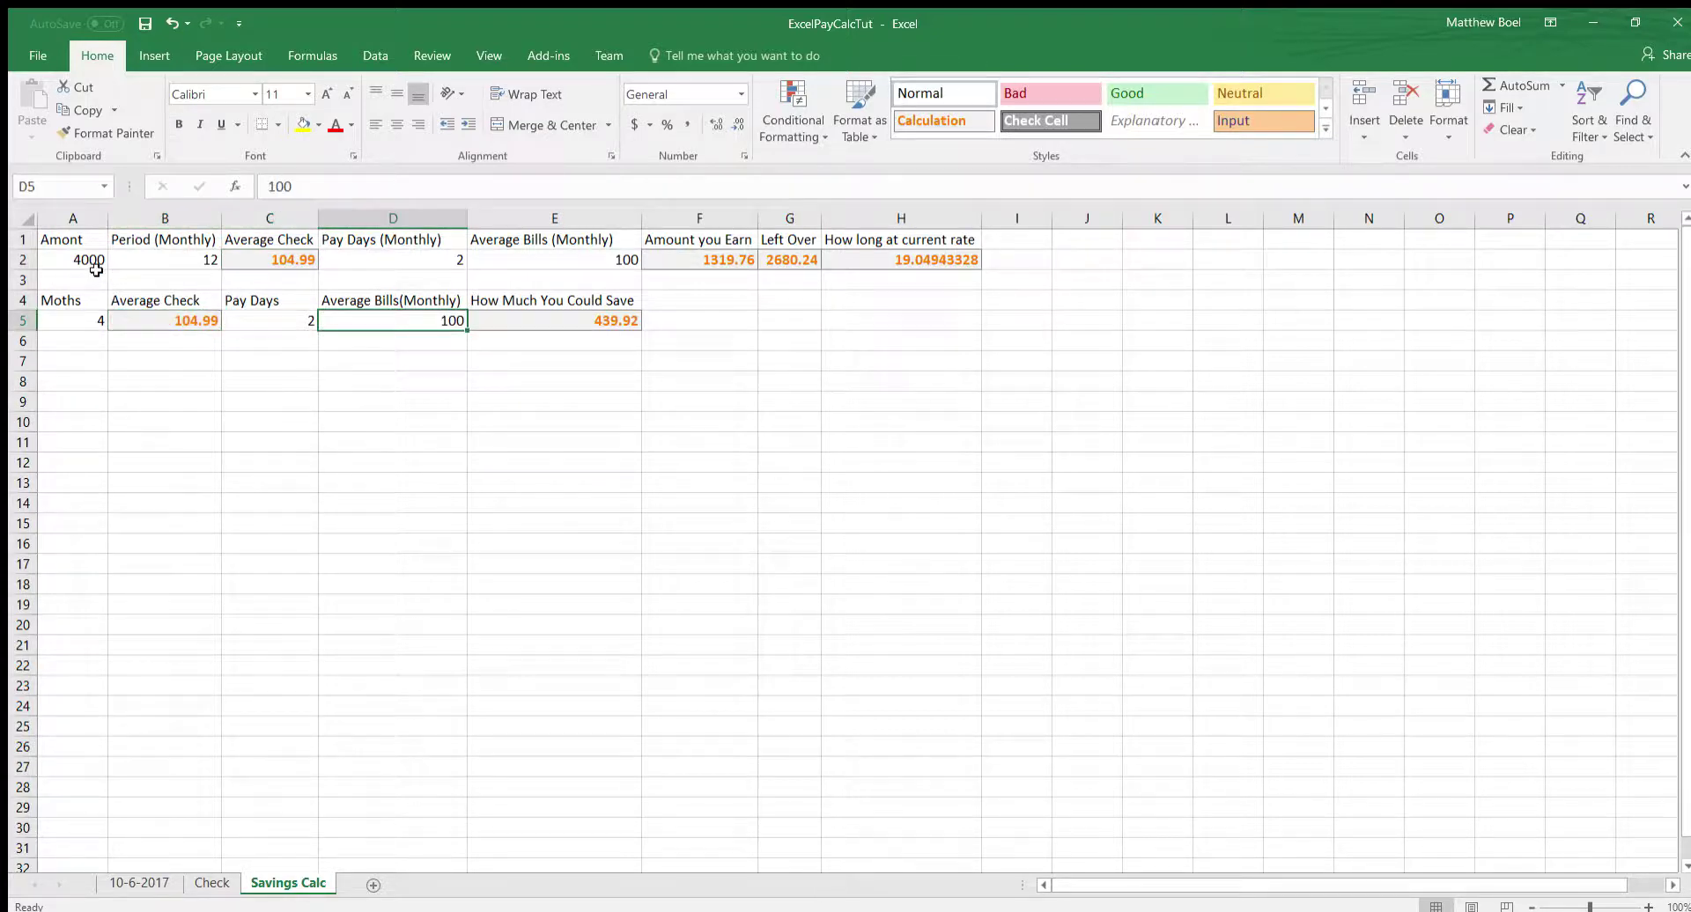
{"action": "left_click_drag", "start_coordinate": [96, 274], "coordinate": [186, 274]}
{"action": "left_click", "coordinate": [276, 359]}
{"action": "left_click", "coordinate": [166, 263]}
{"action": "left_click", "coordinate": [25, 261]}
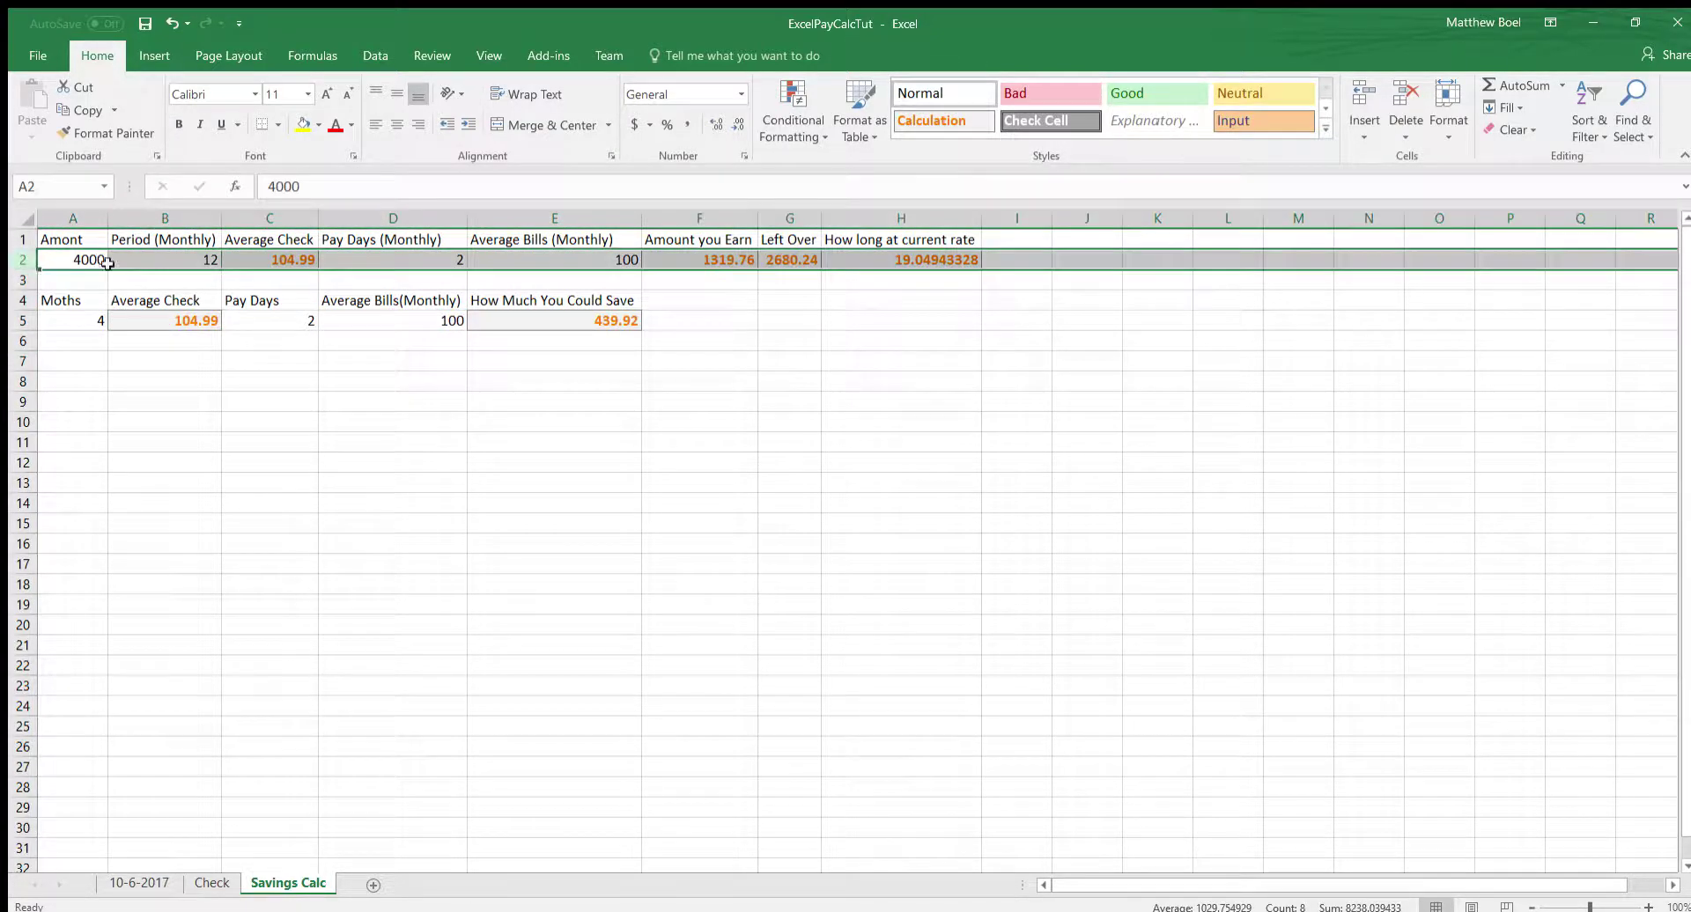
{"action": "left_click", "coordinate": [268, 423]}
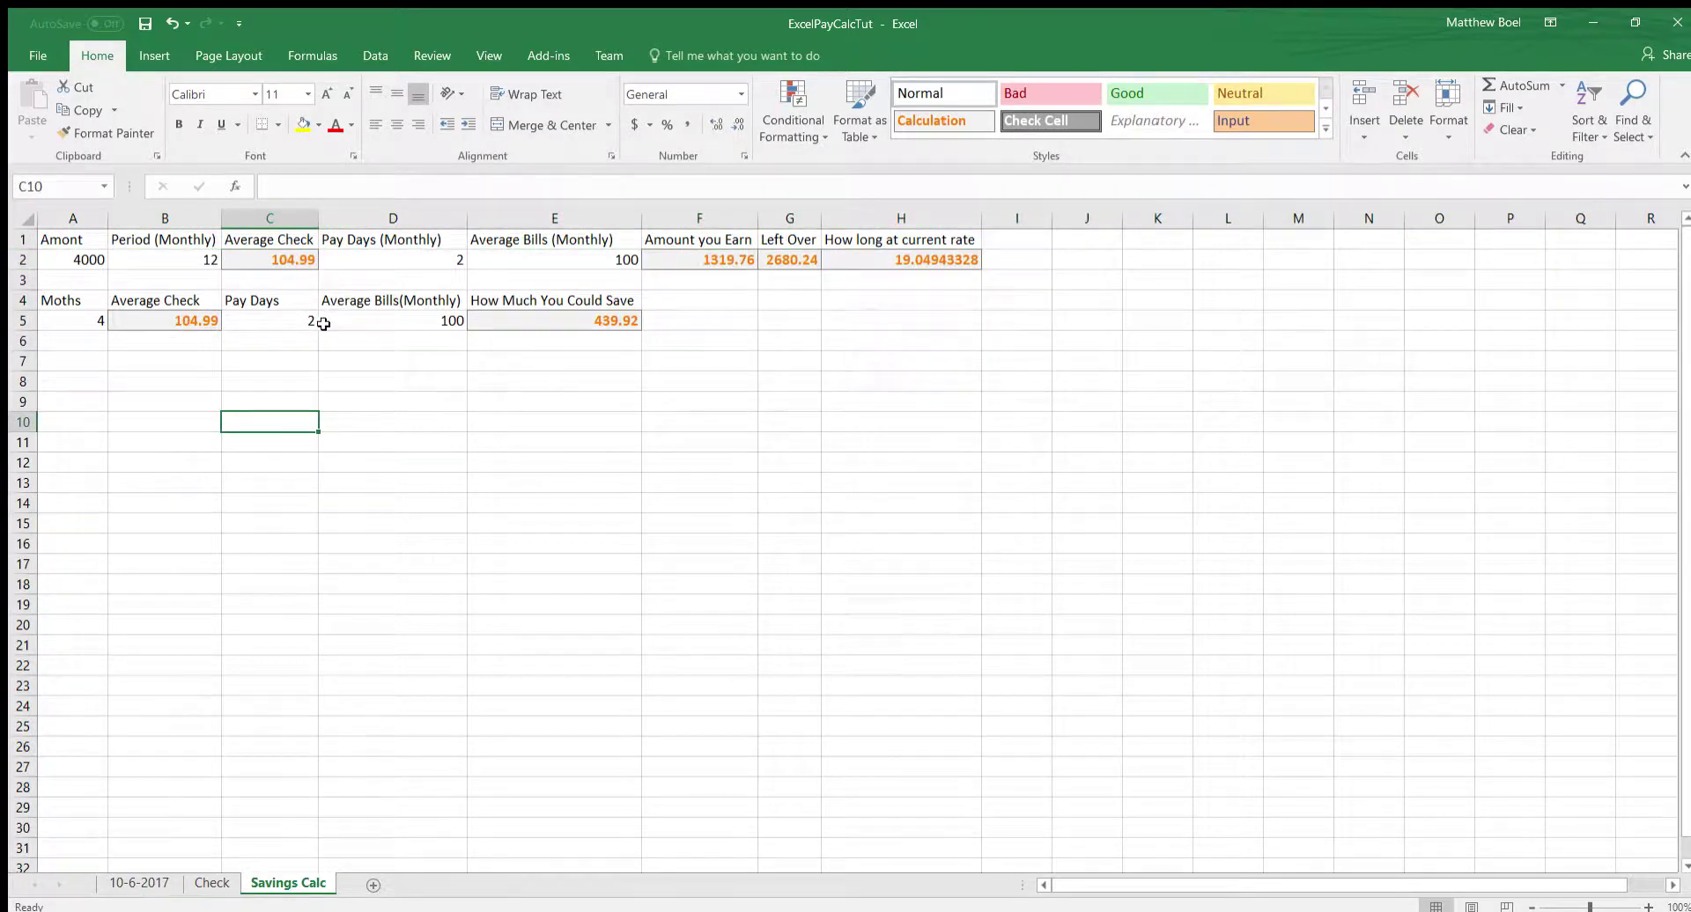
{"action": "left_click_drag", "start_coordinate": [323, 325], "coordinate": [309, 340]}
{"action": "left_click", "coordinate": [389, 319]}
{"action": "left_click", "coordinate": [172, 304]}
{"action": "left_click", "coordinate": [227, 325]}
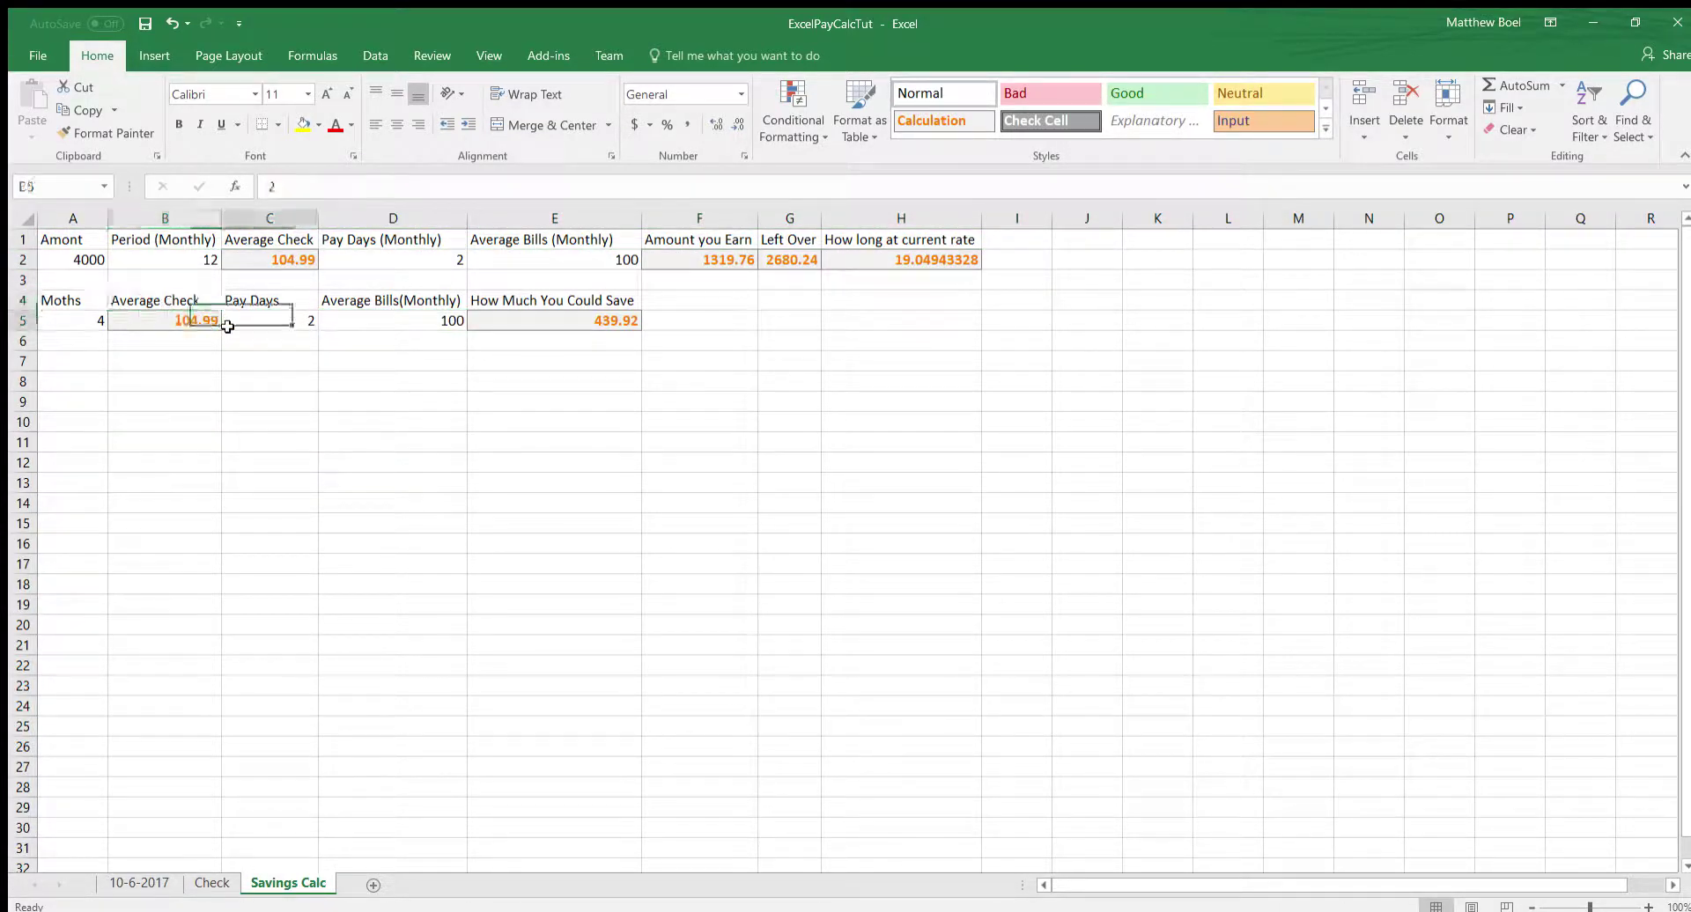
{"action": "left_click", "coordinate": [74, 262]}
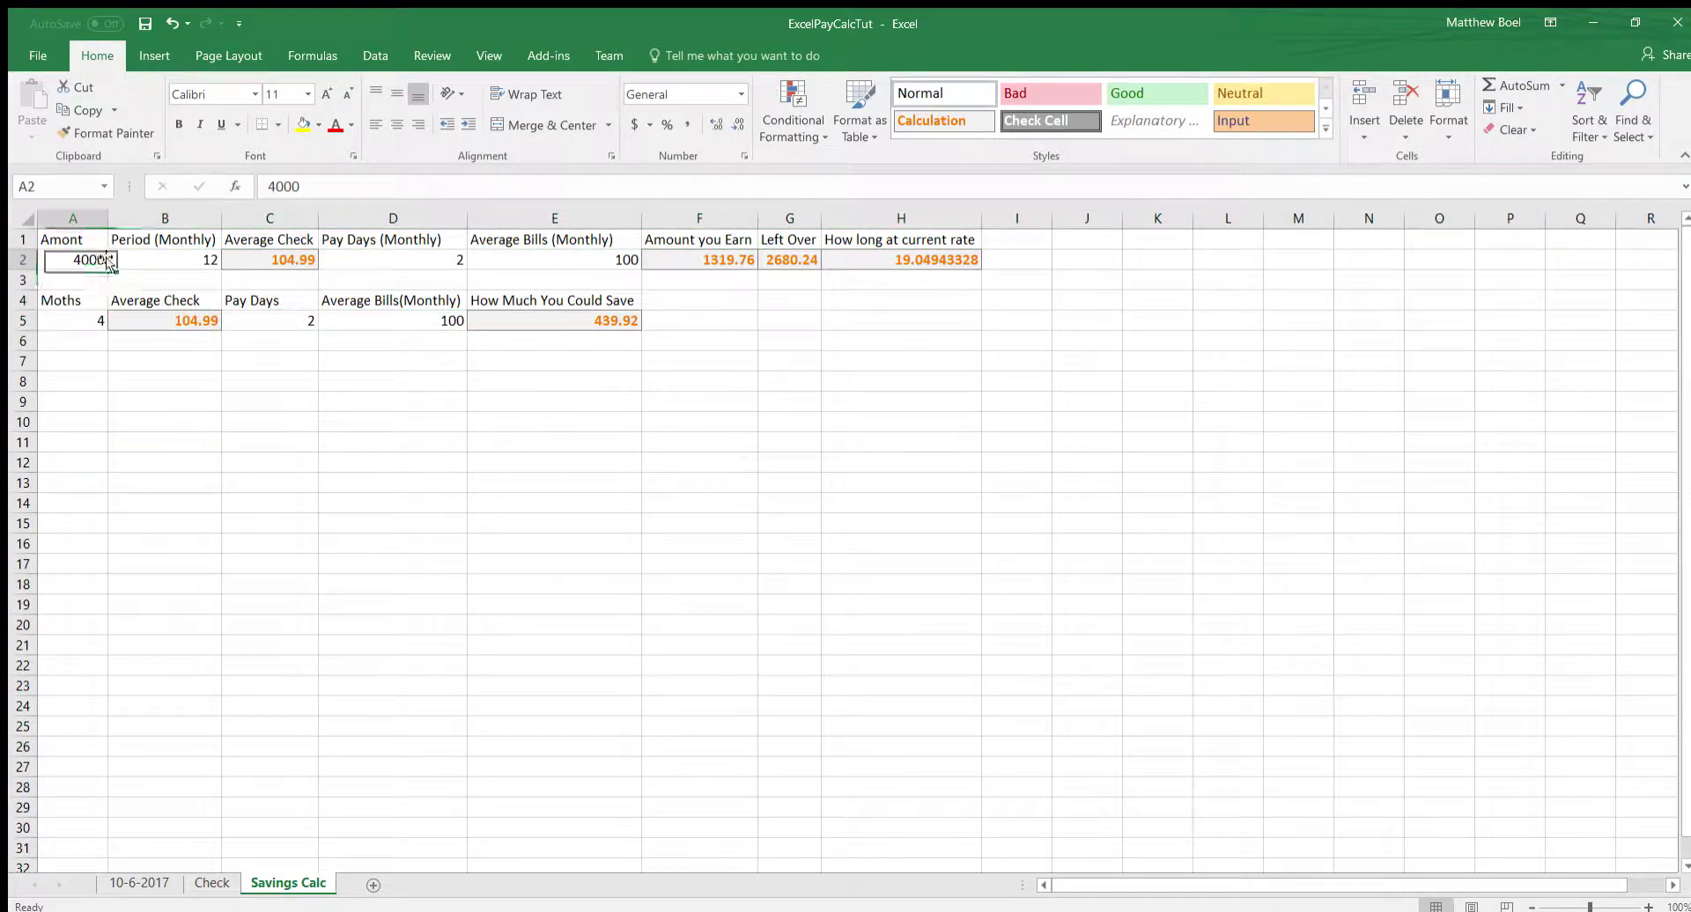
Step: Replace the Pay Check row's Net Pay total in M16 on the 10-6-2017 sheet with 6000
{"action": "left_click", "coordinate": [220, 882]}
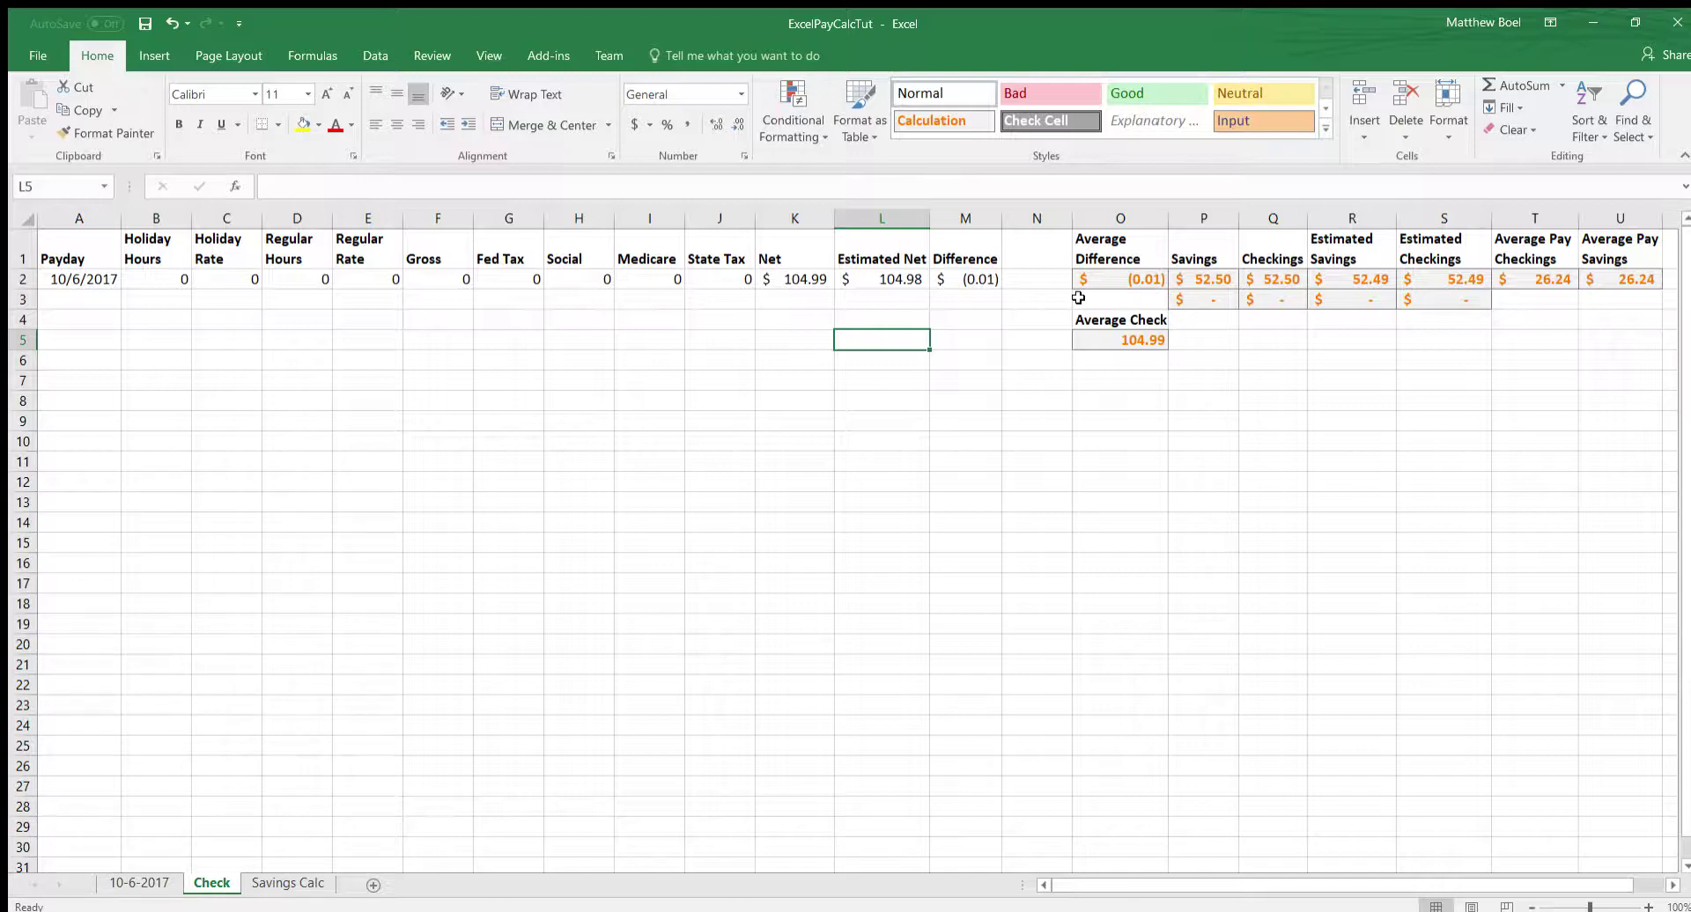
{"action": "left_click", "coordinate": [283, 882]}
{"action": "left_click", "coordinate": [140, 882]}
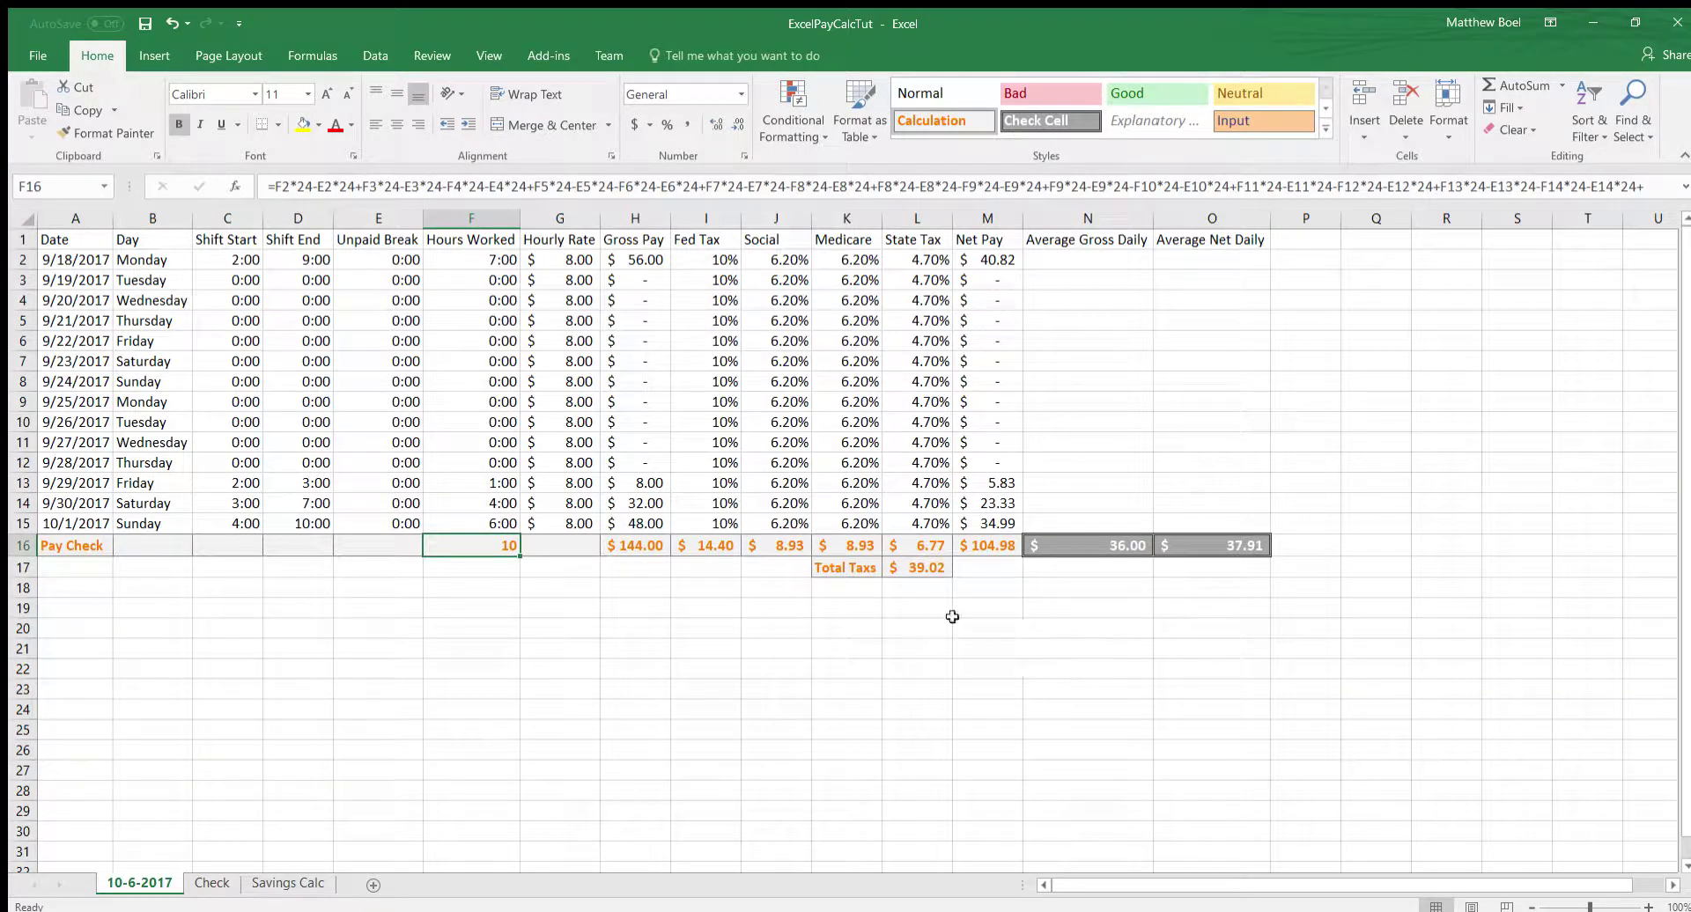
{"action": "left_click", "coordinate": [921, 567]}
{"action": "left_click", "coordinate": [987, 550]}
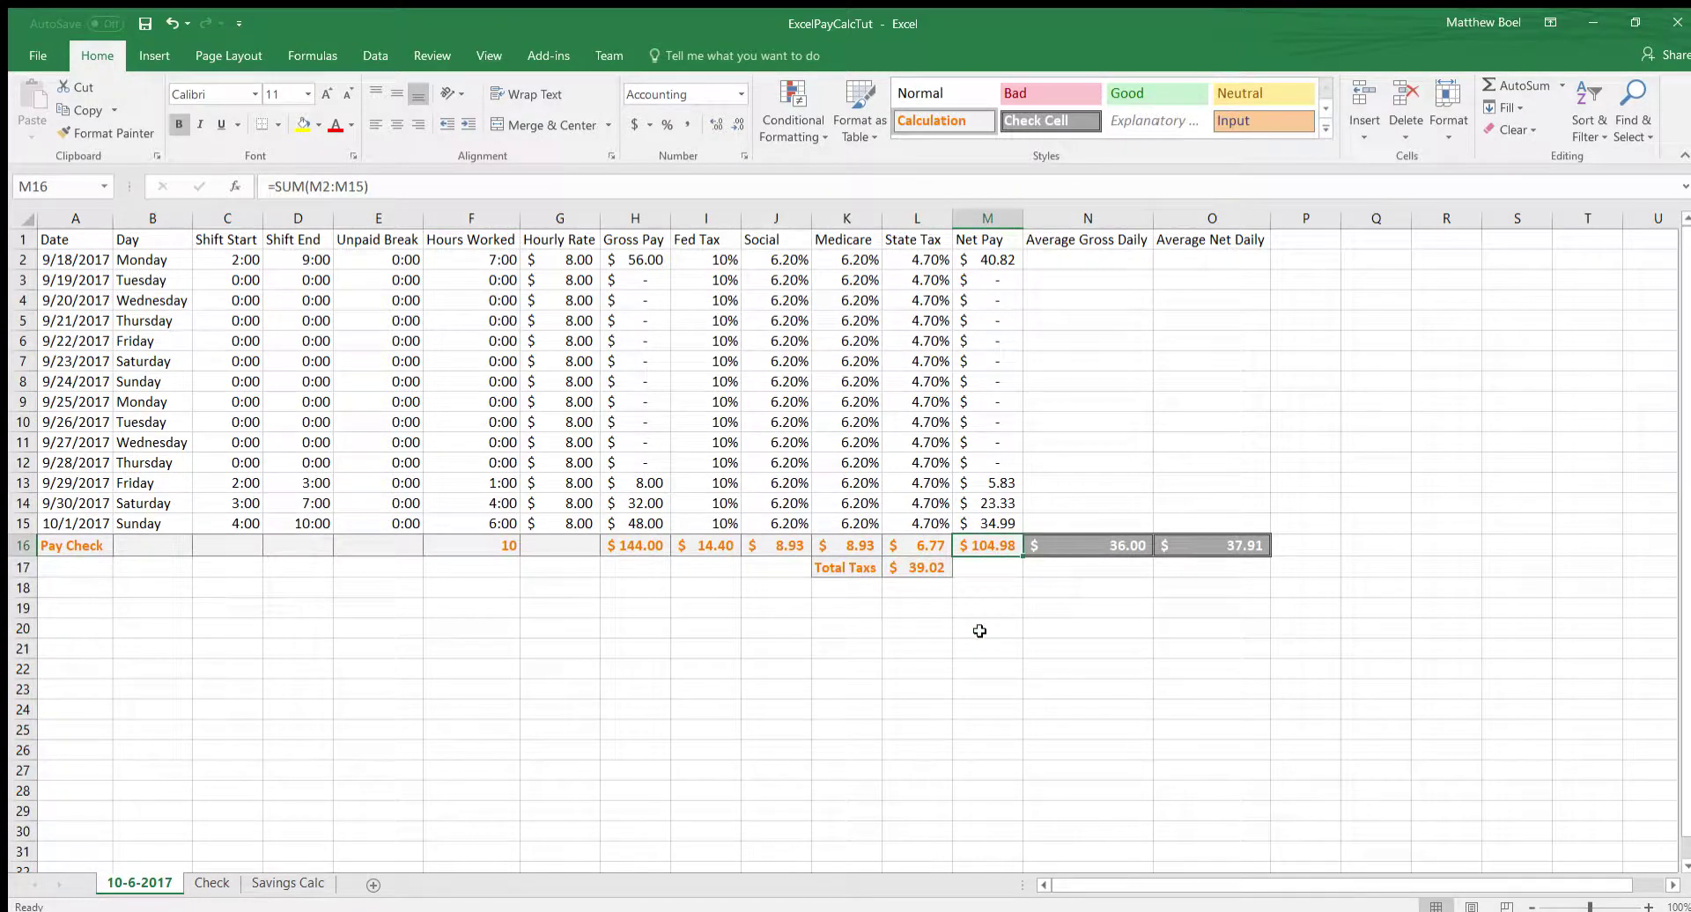
{"action": "type", "text": "6000"}
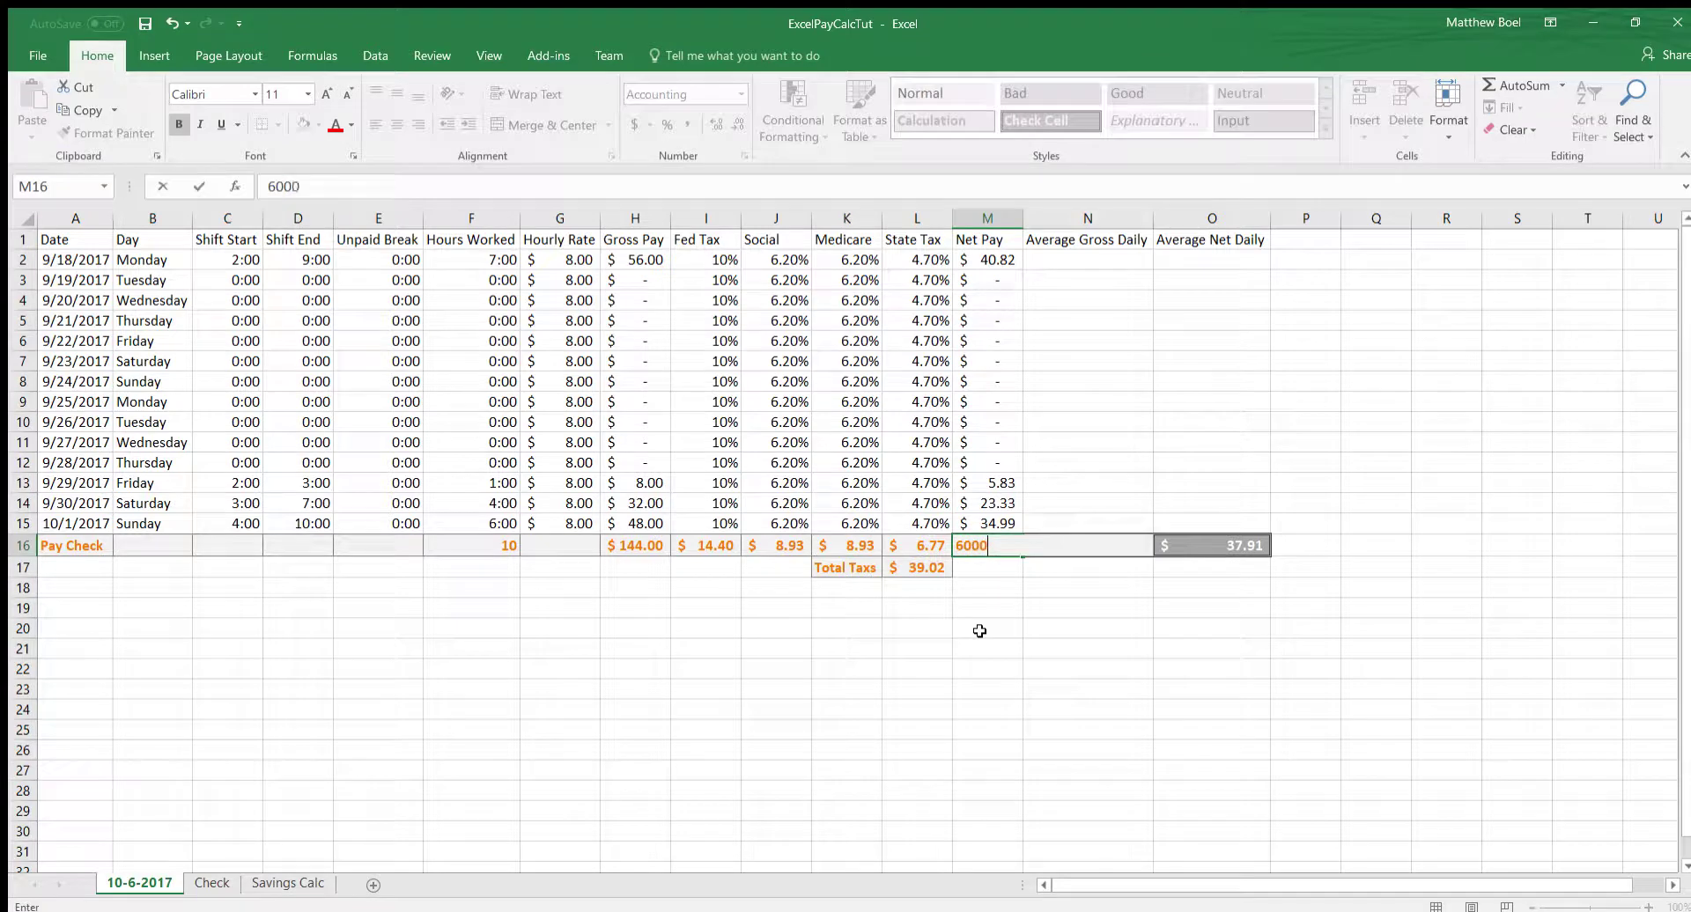
{"action": "key", "text": "Return"}
Step: Trace the Average Check value in C2 on Savings Calc back to its source formula in O5 on the Check sheet
{"action": "left_click", "coordinate": [280, 883]}
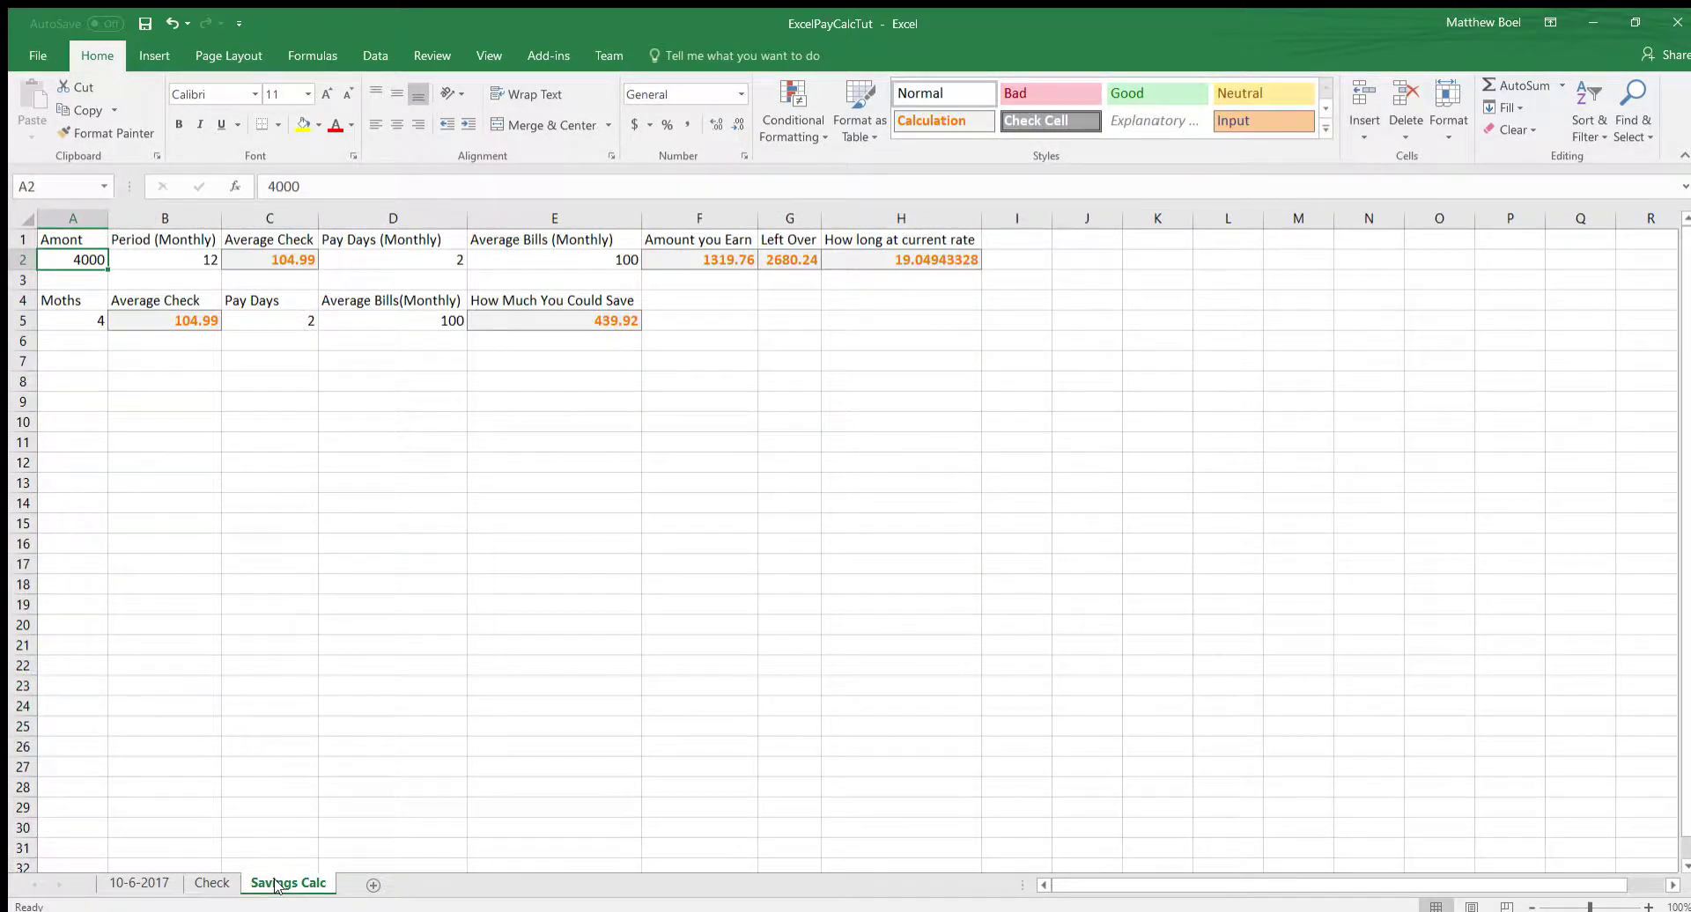
{"action": "left_click", "coordinate": [255, 266]}
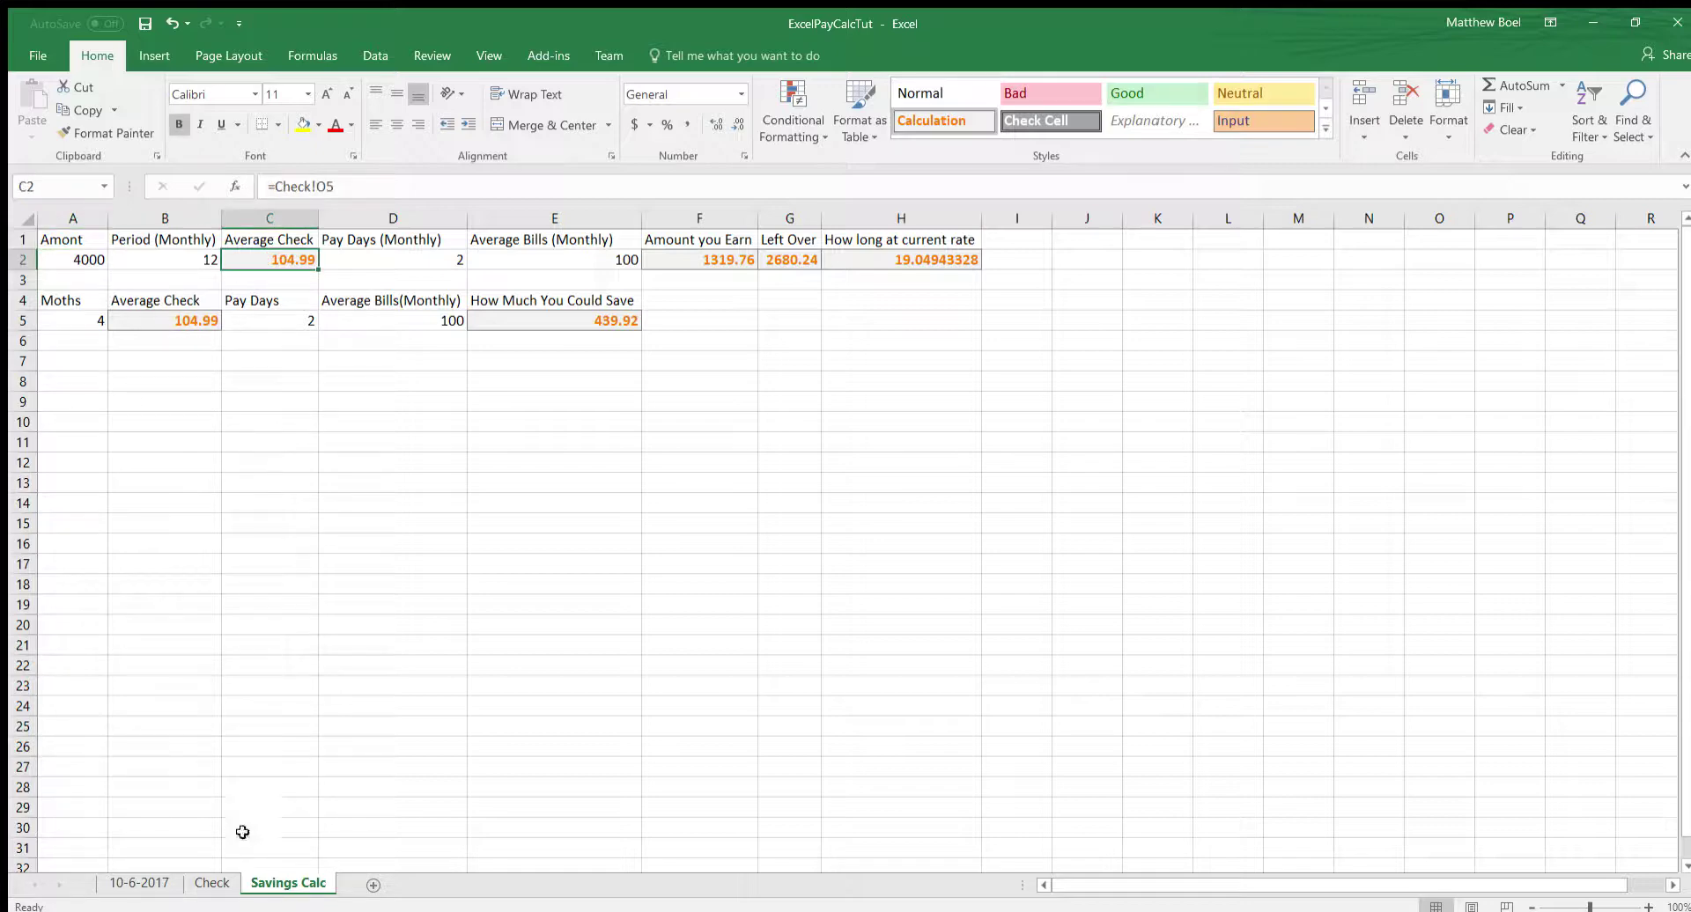
{"action": "left_click", "coordinate": [212, 883]}
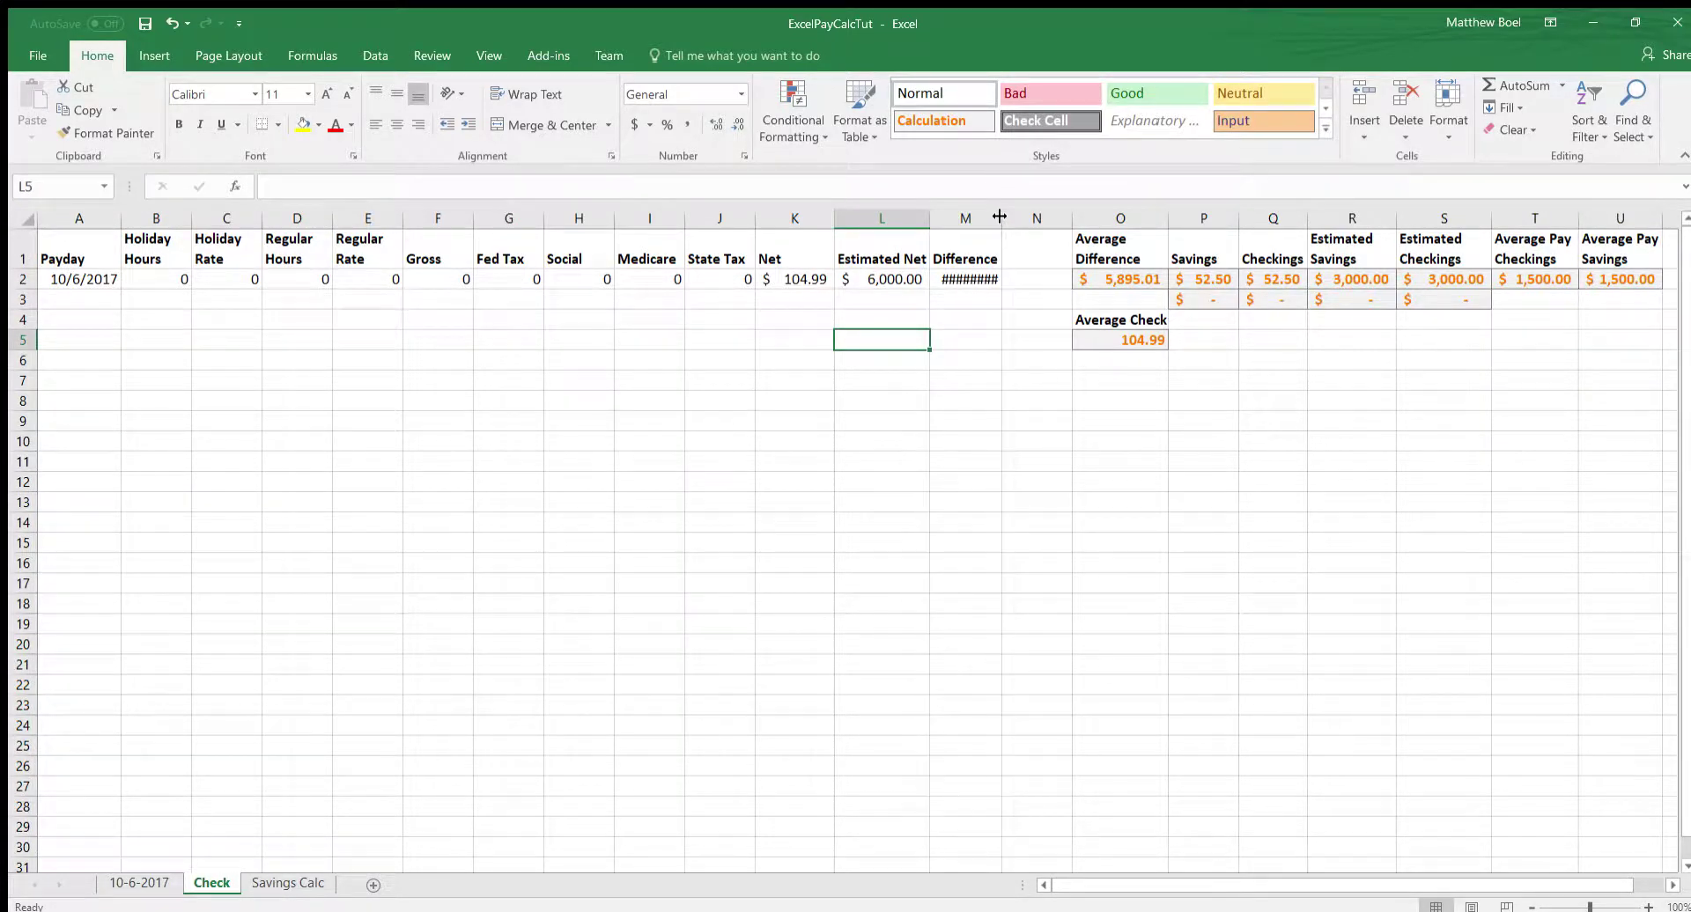
{"action": "double_click", "coordinate": [1124, 340]}
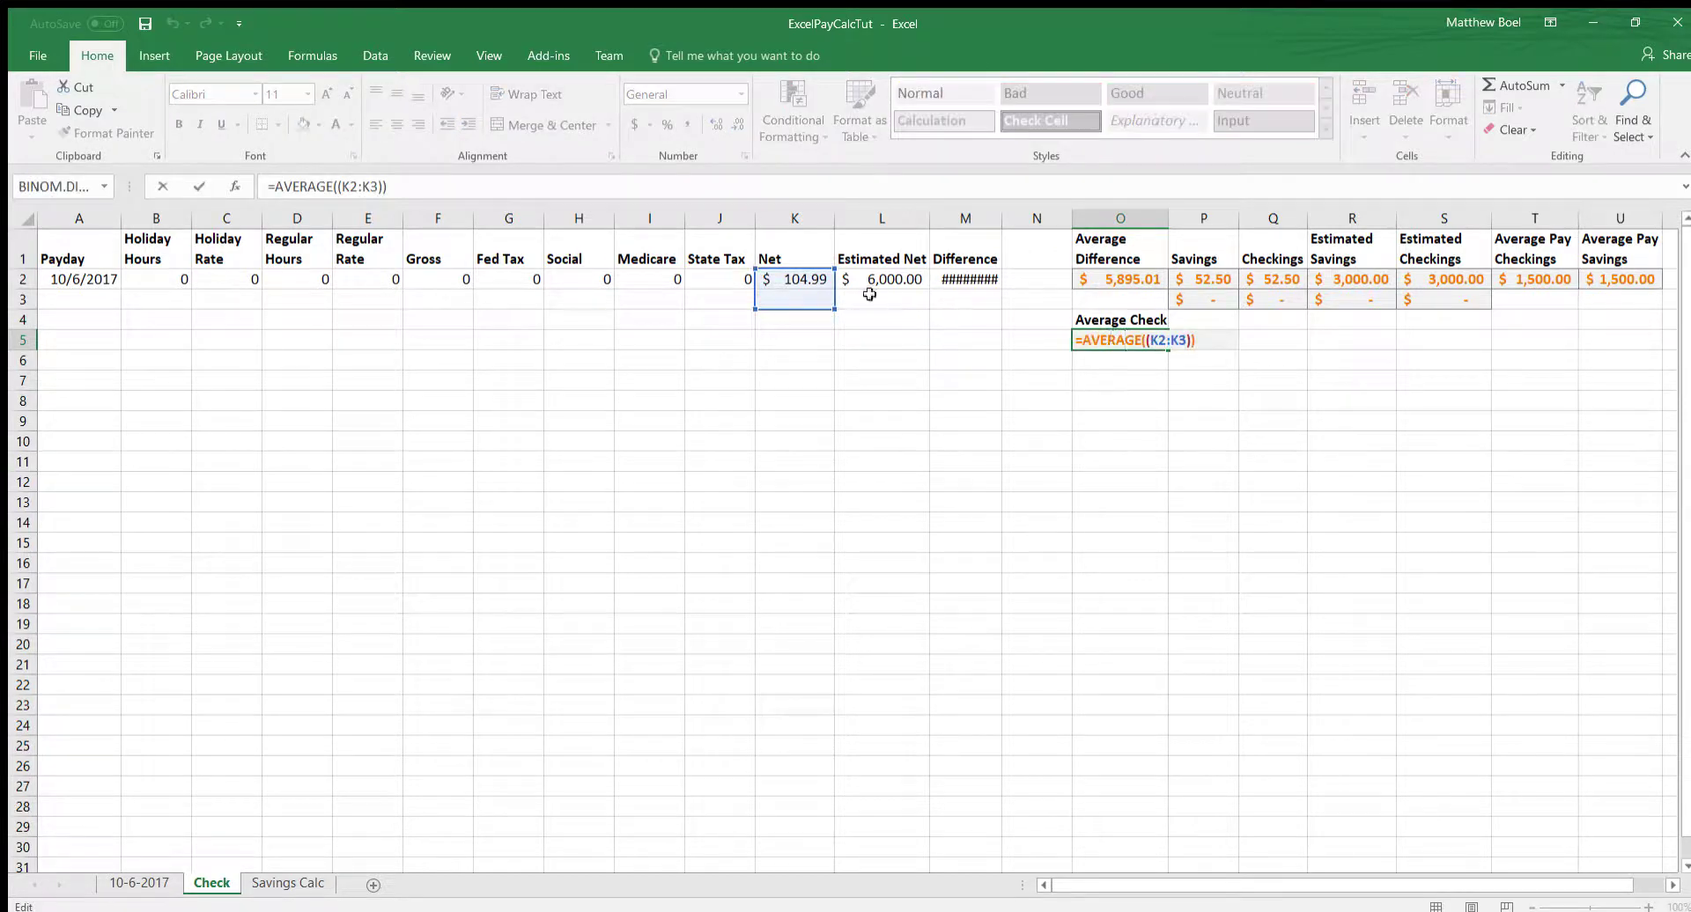
Step: Set the Net amount in K2 on the Check sheet to 6000
{"action": "left_click", "coordinate": [805, 279]}
{"action": "double_click", "coordinate": [805, 279]}
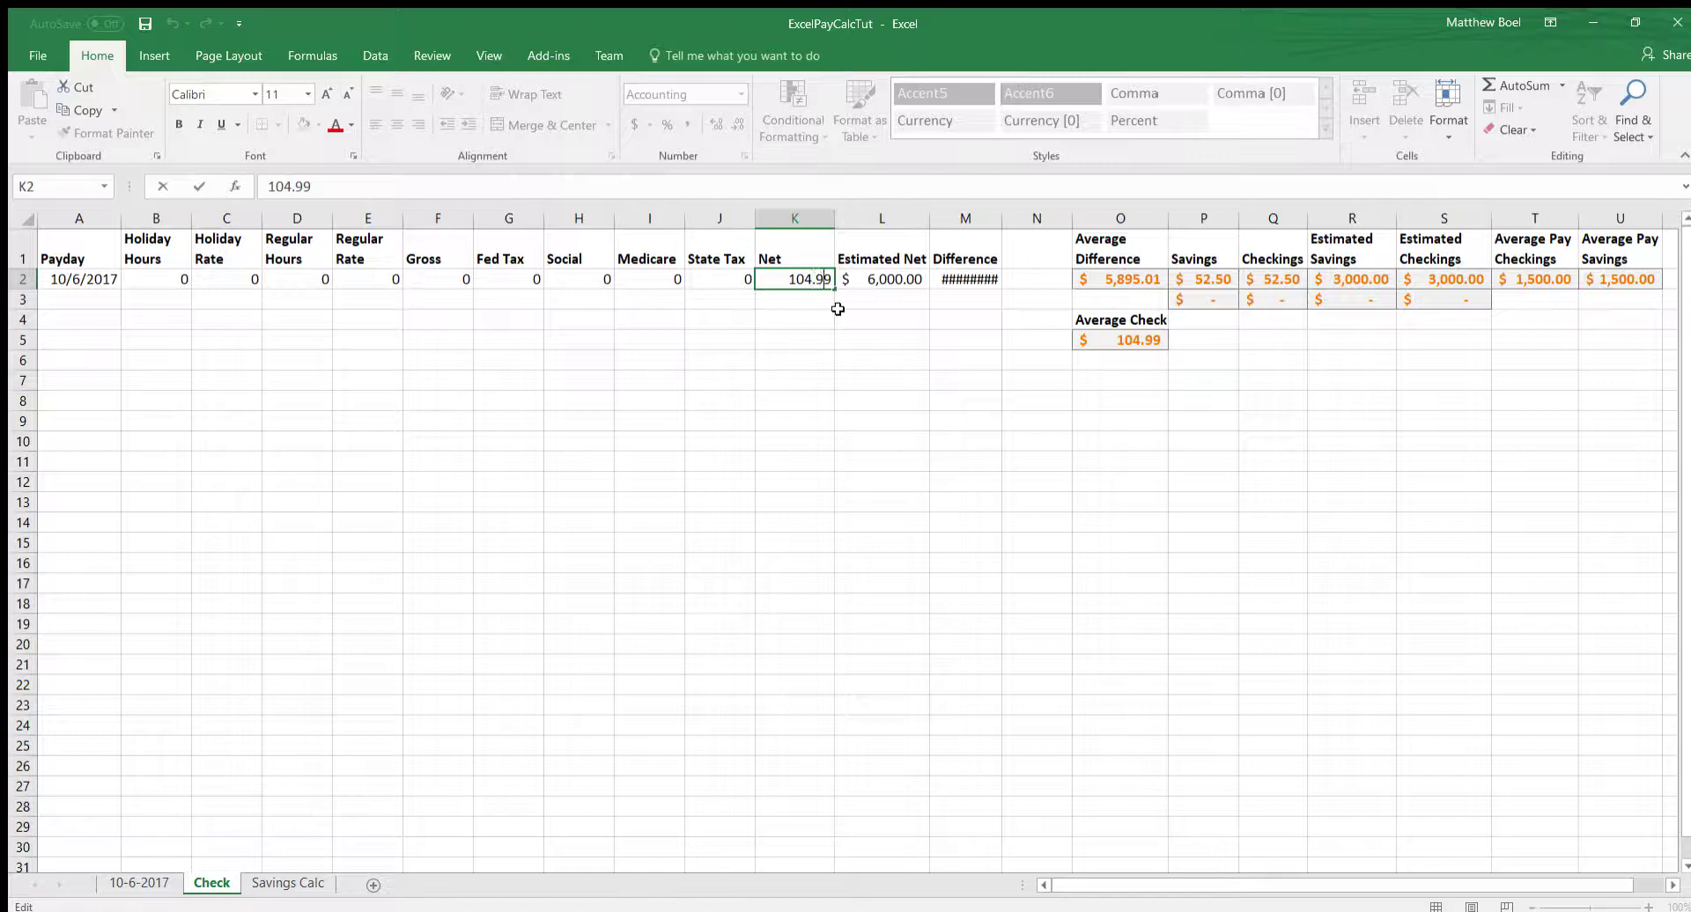
{"action": "key", "text": "BackSpace"}
{"action": "key", "text": "BackSpace"}
{"action": "key", "text": "BackSpace"}
{"action": "key", "text": "BackSpace"}
{"action": "key", "text": "BackSpace"}
{"action": "key", "text": "BackSpace"}
{"action": "type", "text": "6000"}
{"action": "key", "text": "Return"}
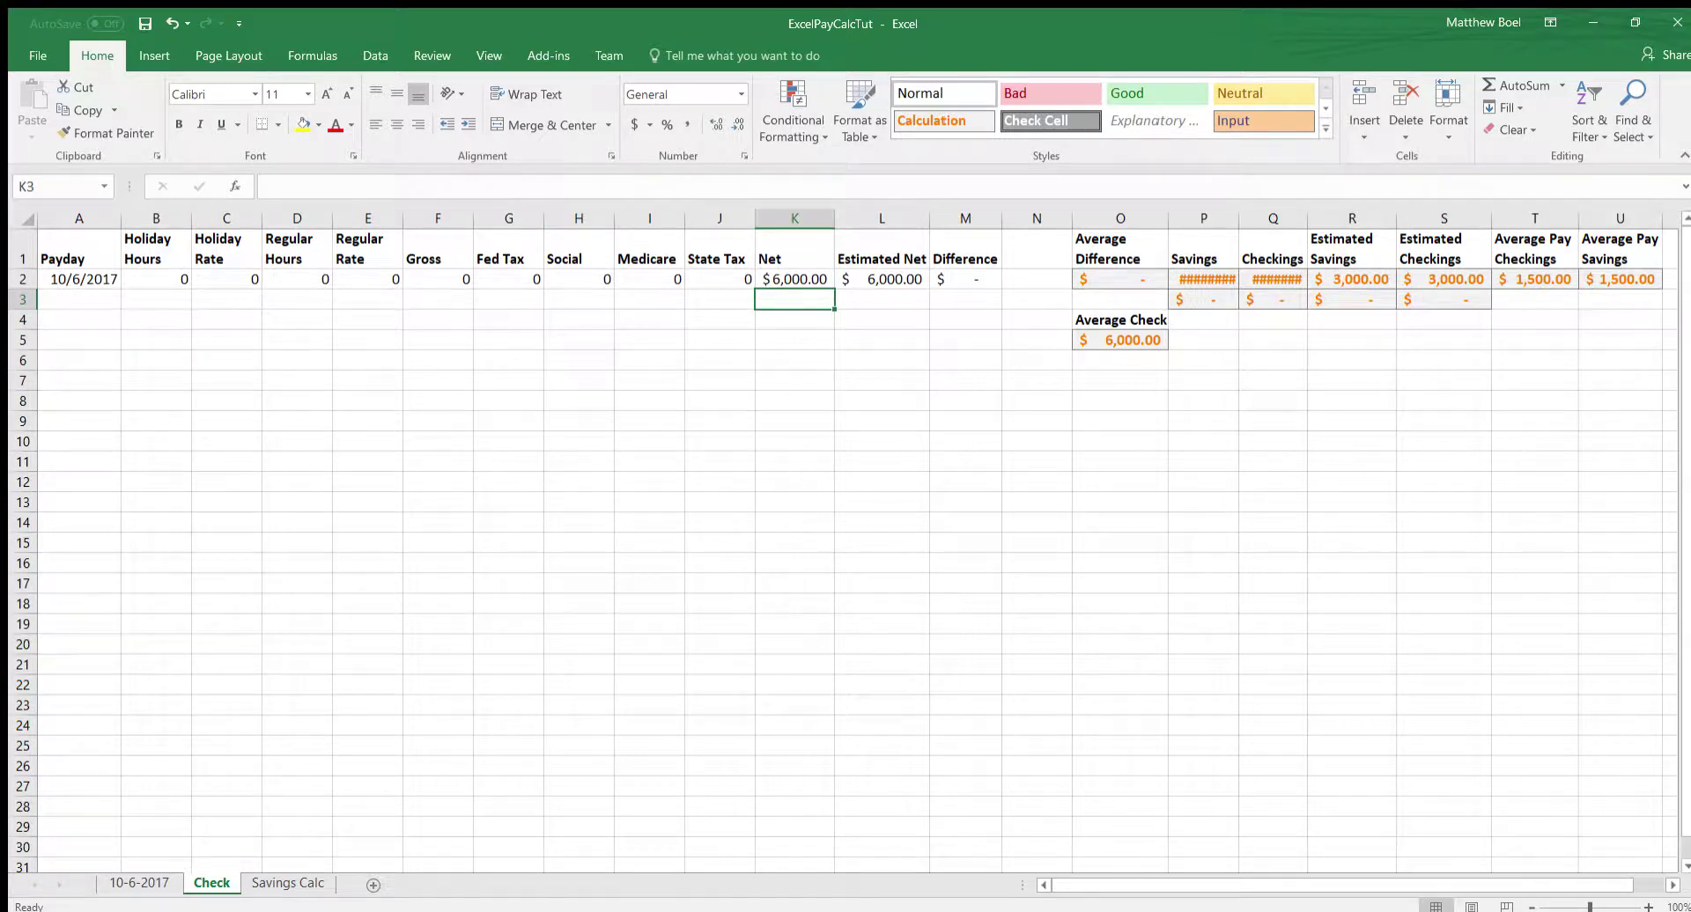
Step: Change the Left Over formula in G2 on the Savings Calc sheet to =F2-A2
{"action": "left_click", "coordinate": [310, 883]}
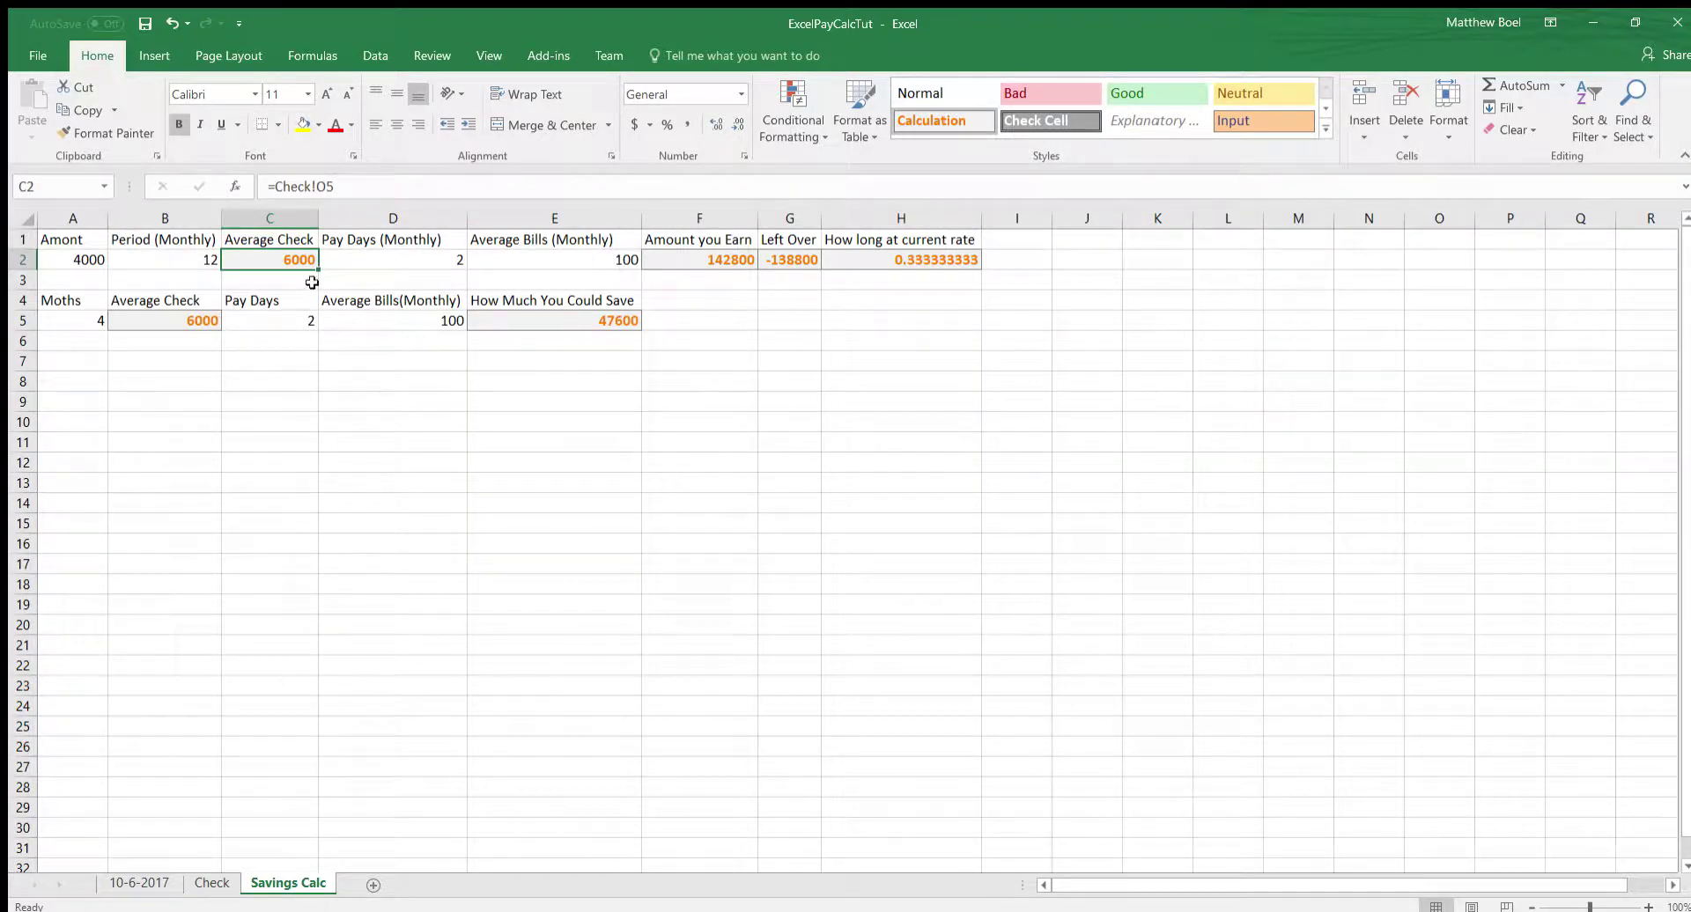
{"action": "left_click", "coordinate": [790, 262]}
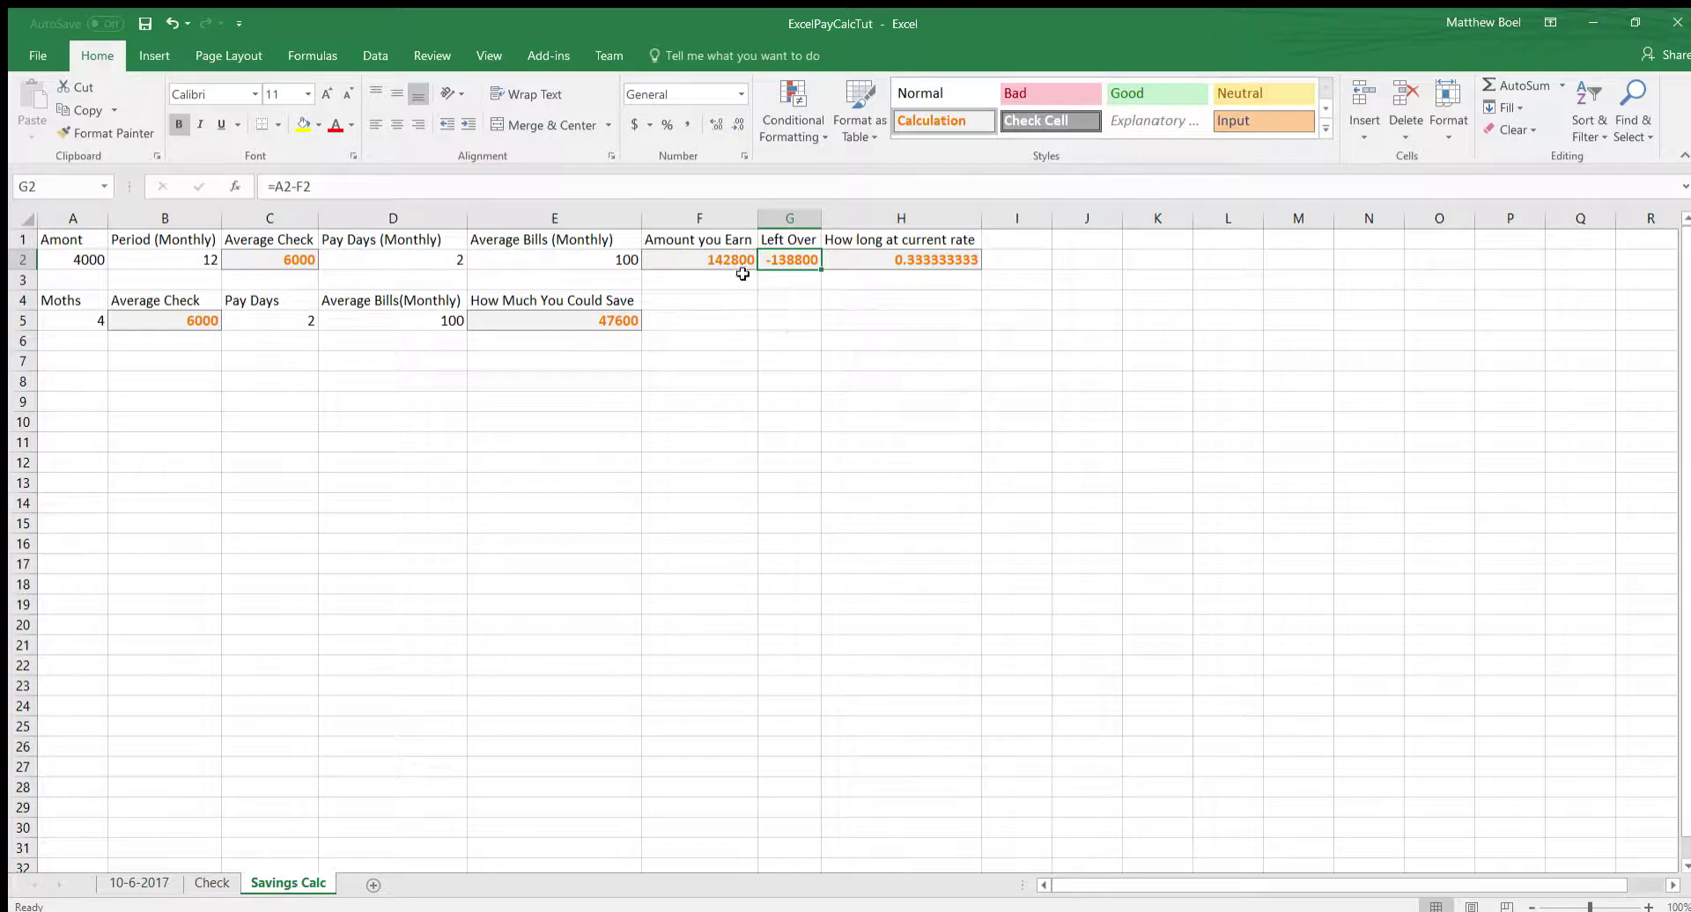
{"action": "left_click", "coordinate": [323, 187]}
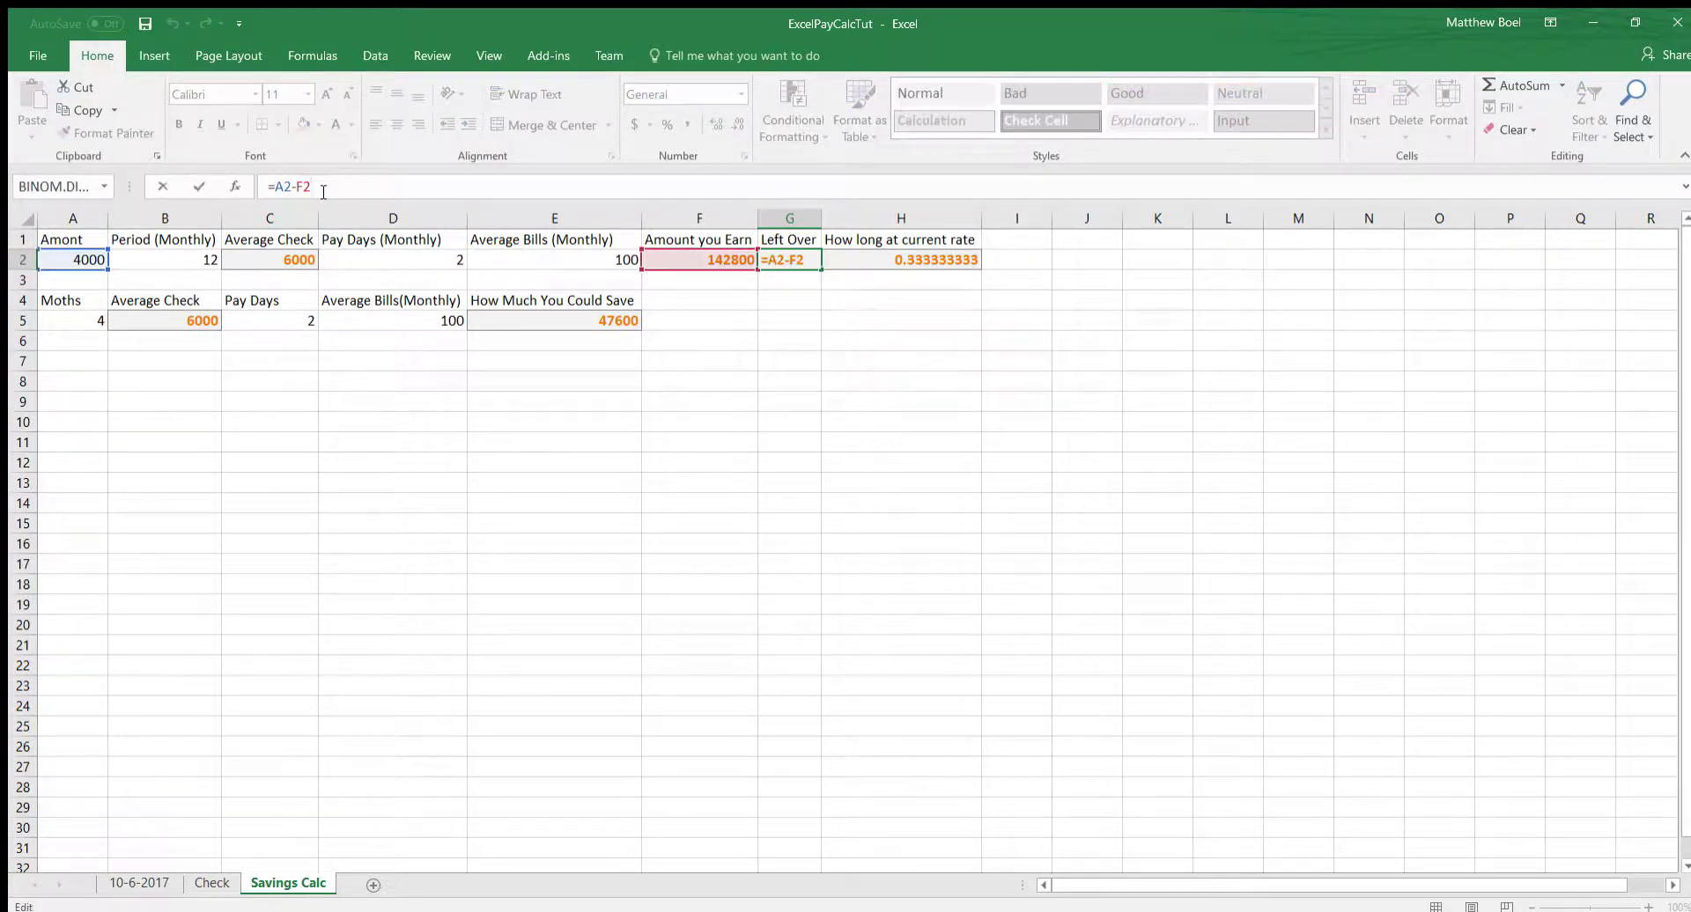
{"action": "key", "text": "BackSpace"}
{"action": "key", "text": "BackSpace"}
{"action": "key", "text": "BackSpace"}
{"action": "key", "text": "BackSpace"}
{"action": "key", "text": "BackSpace"}
{"action": "type", "text": "F2-A2"}
{"action": "key", "text": "Return"}
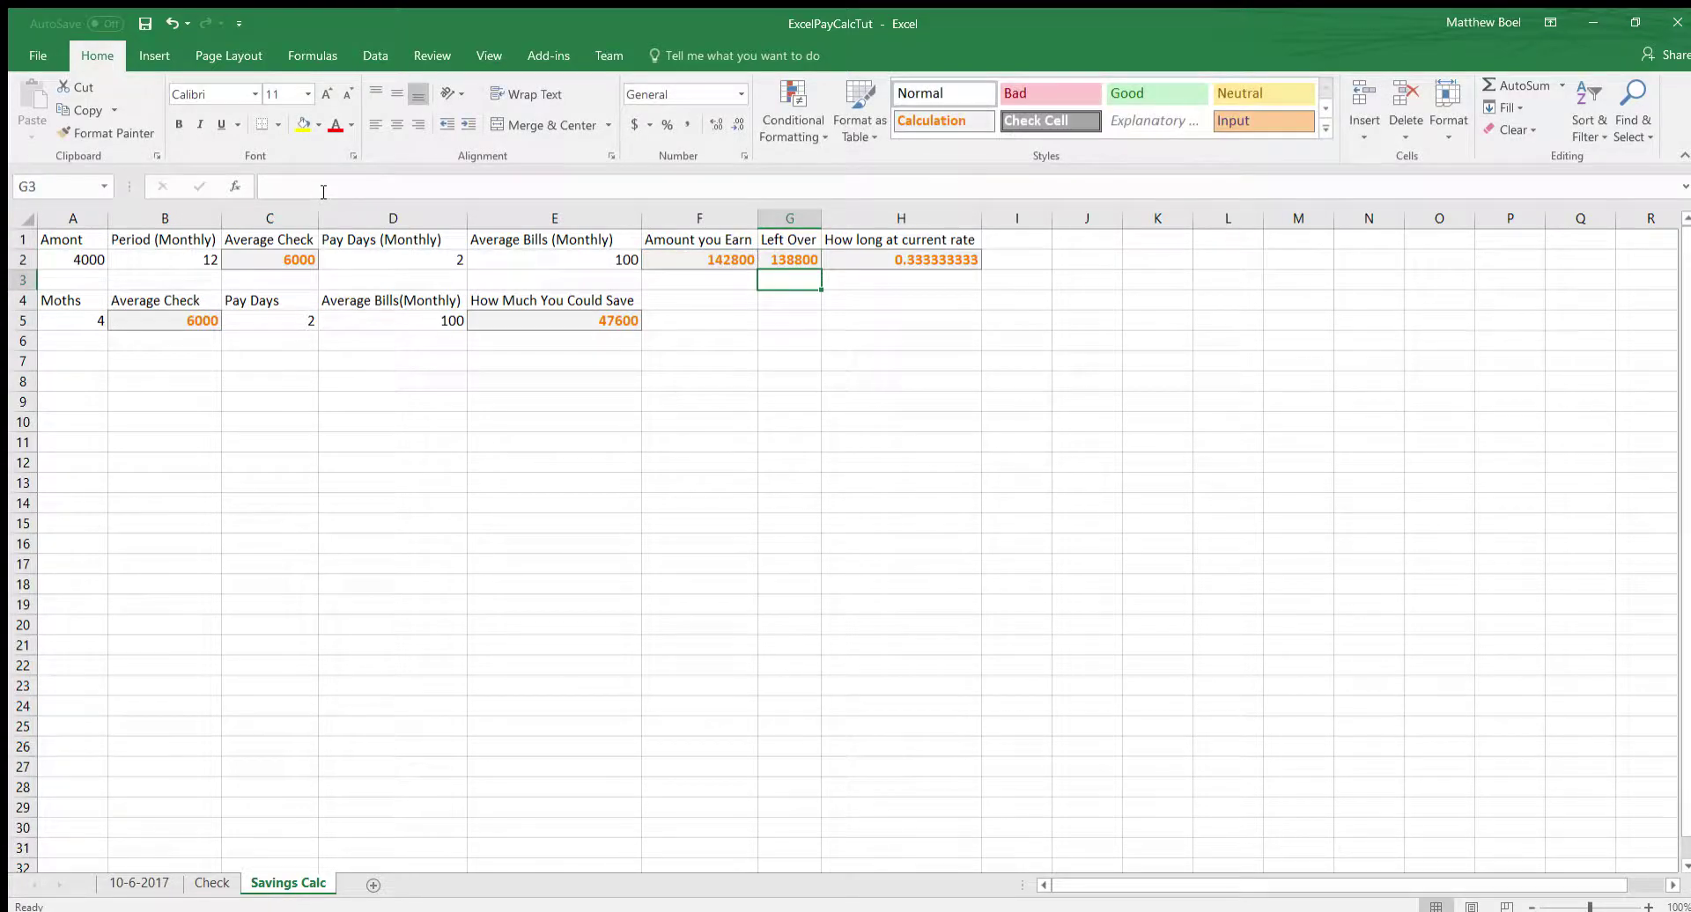
Step: Apply the dollar accounting number format to the Left Over cell G2 and the Amount you Earn cell F2
{"action": "left_click", "coordinate": [766, 260]}
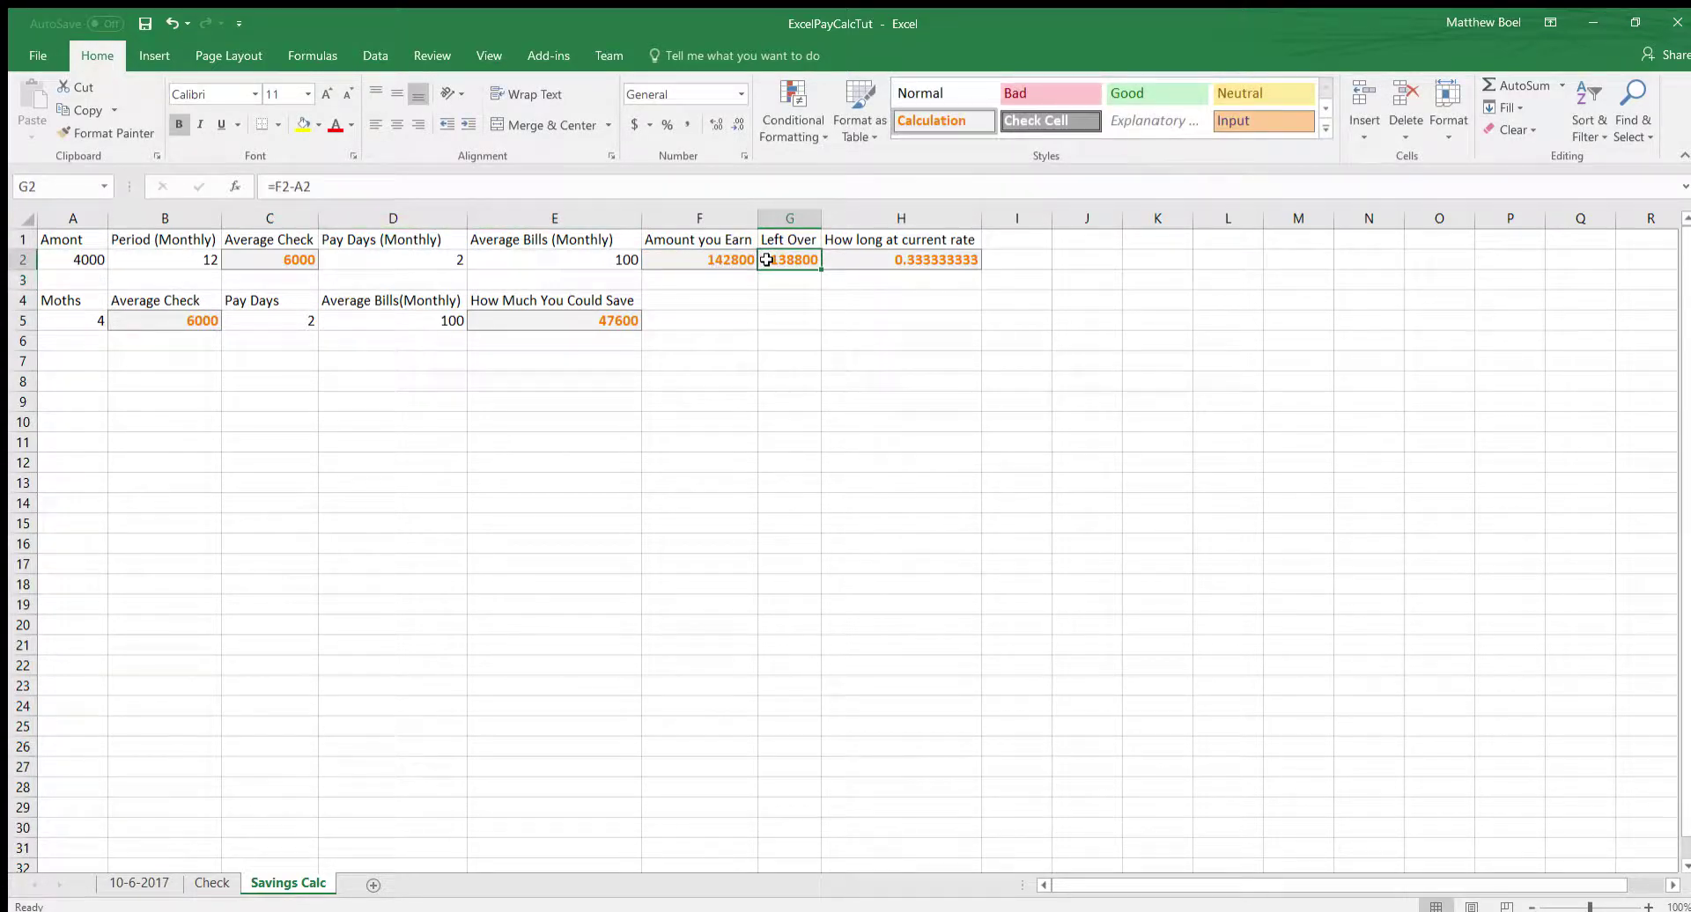
{"action": "left_click", "coordinate": [634, 124]}
{"action": "left_click", "coordinate": [868, 263]}
{"action": "left_click", "coordinate": [704, 247]}
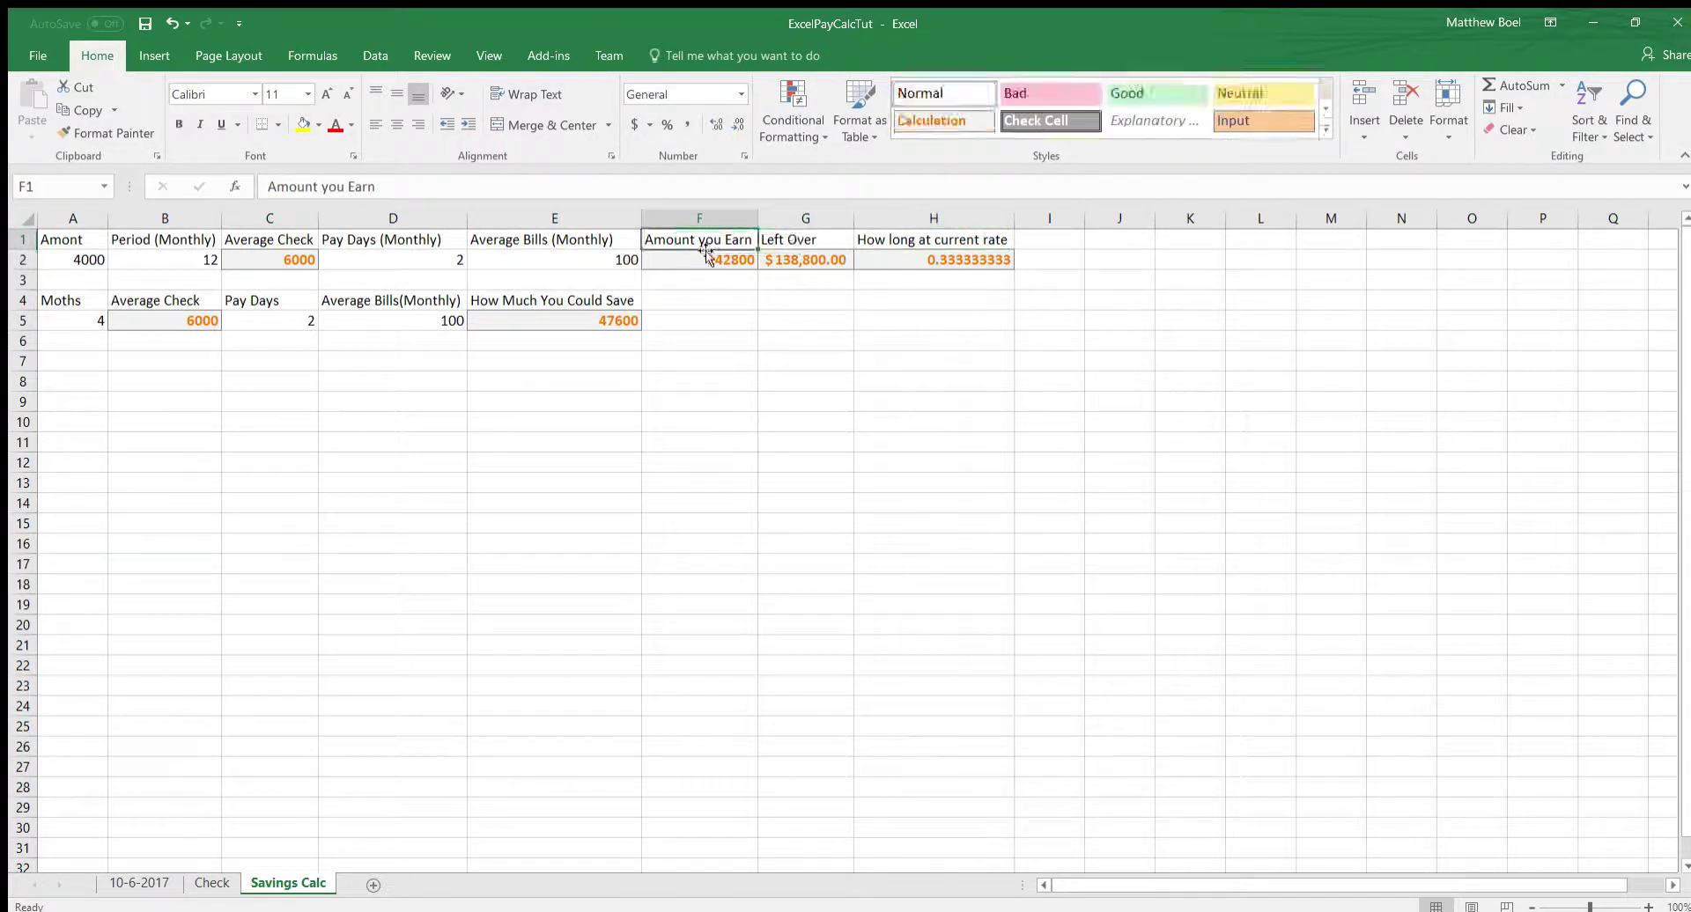
{"action": "left_click", "coordinate": [705, 257]}
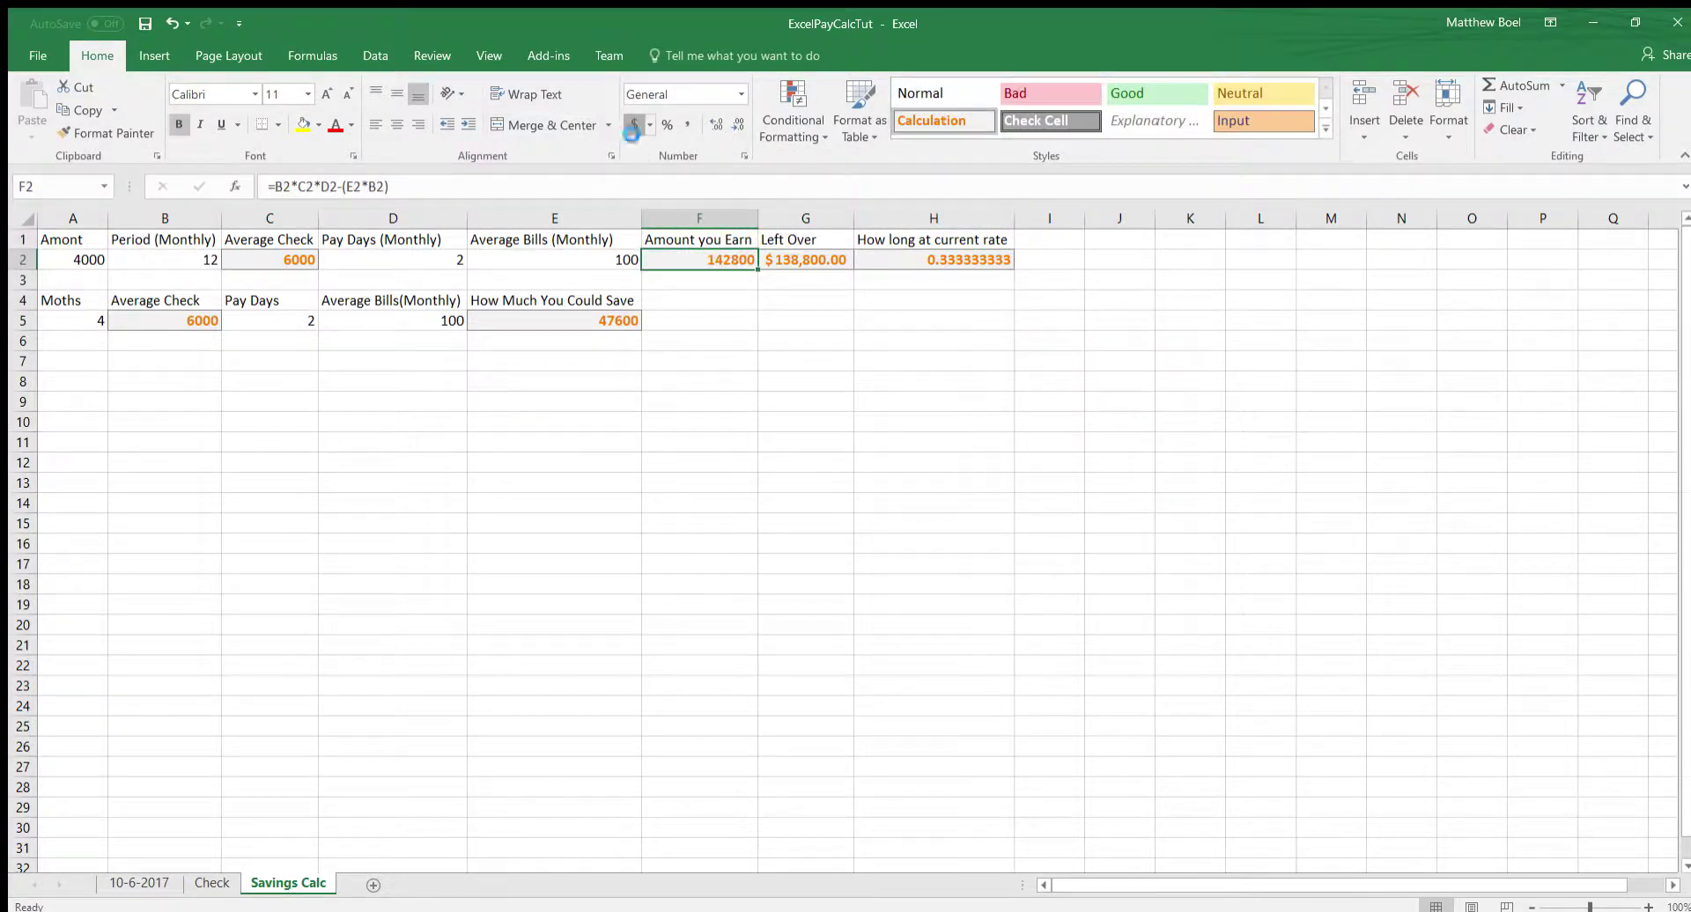
{"action": "left_click", "coordinate": [634, 124]}
Step: Apply the dollar accounting number format to the average bills in E2, average check in C2 and target amount in A2
{"action": "left_click", "coordinate": [590, 258]}
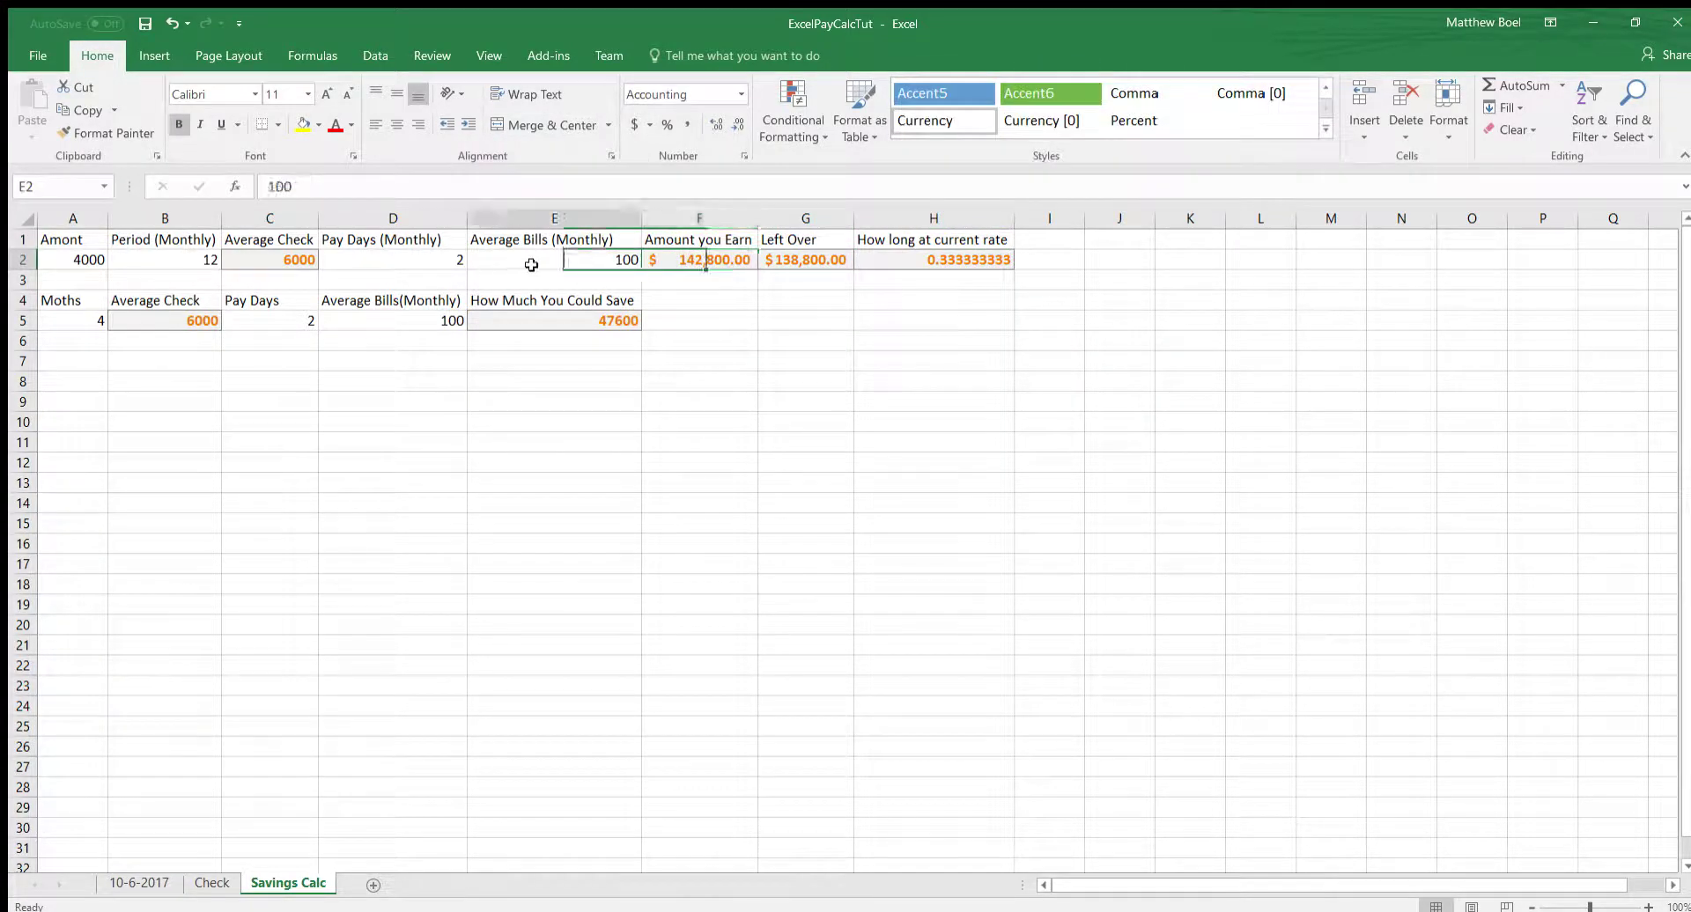
{"action": "left_click", "coordinate": [630, 125]}
{"action": "left_click", "coordinate": [244, 258]}
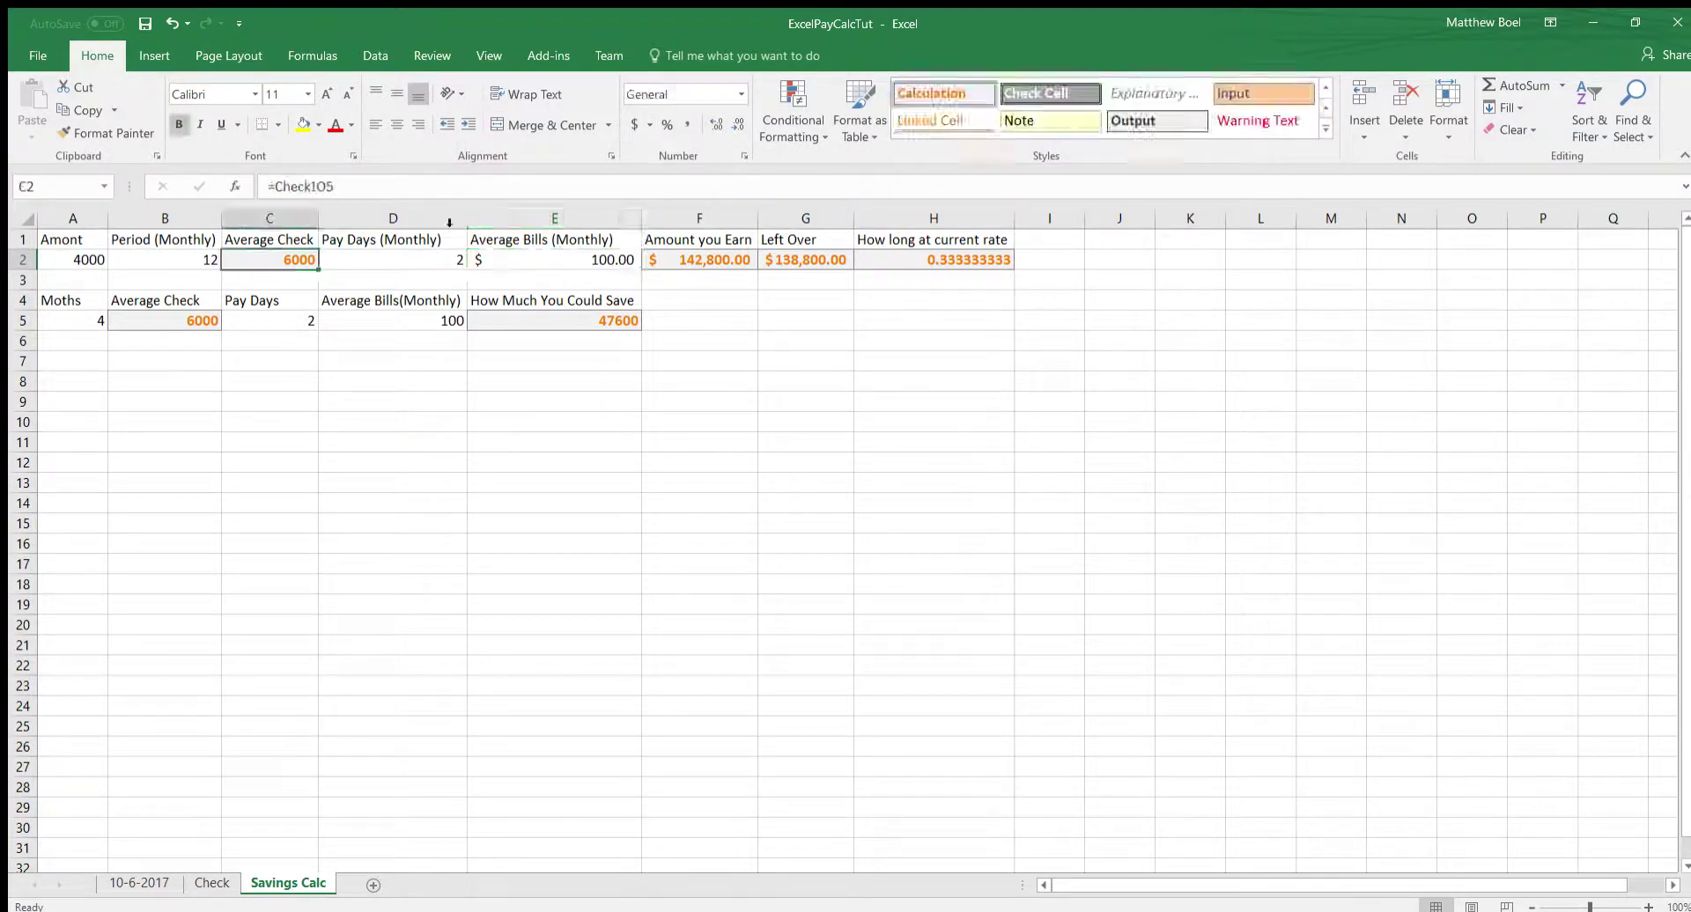
{"action": "left_click", "coordinate": [634, 124]}
{"action": "left_click", "coordinate": [79, 261]}
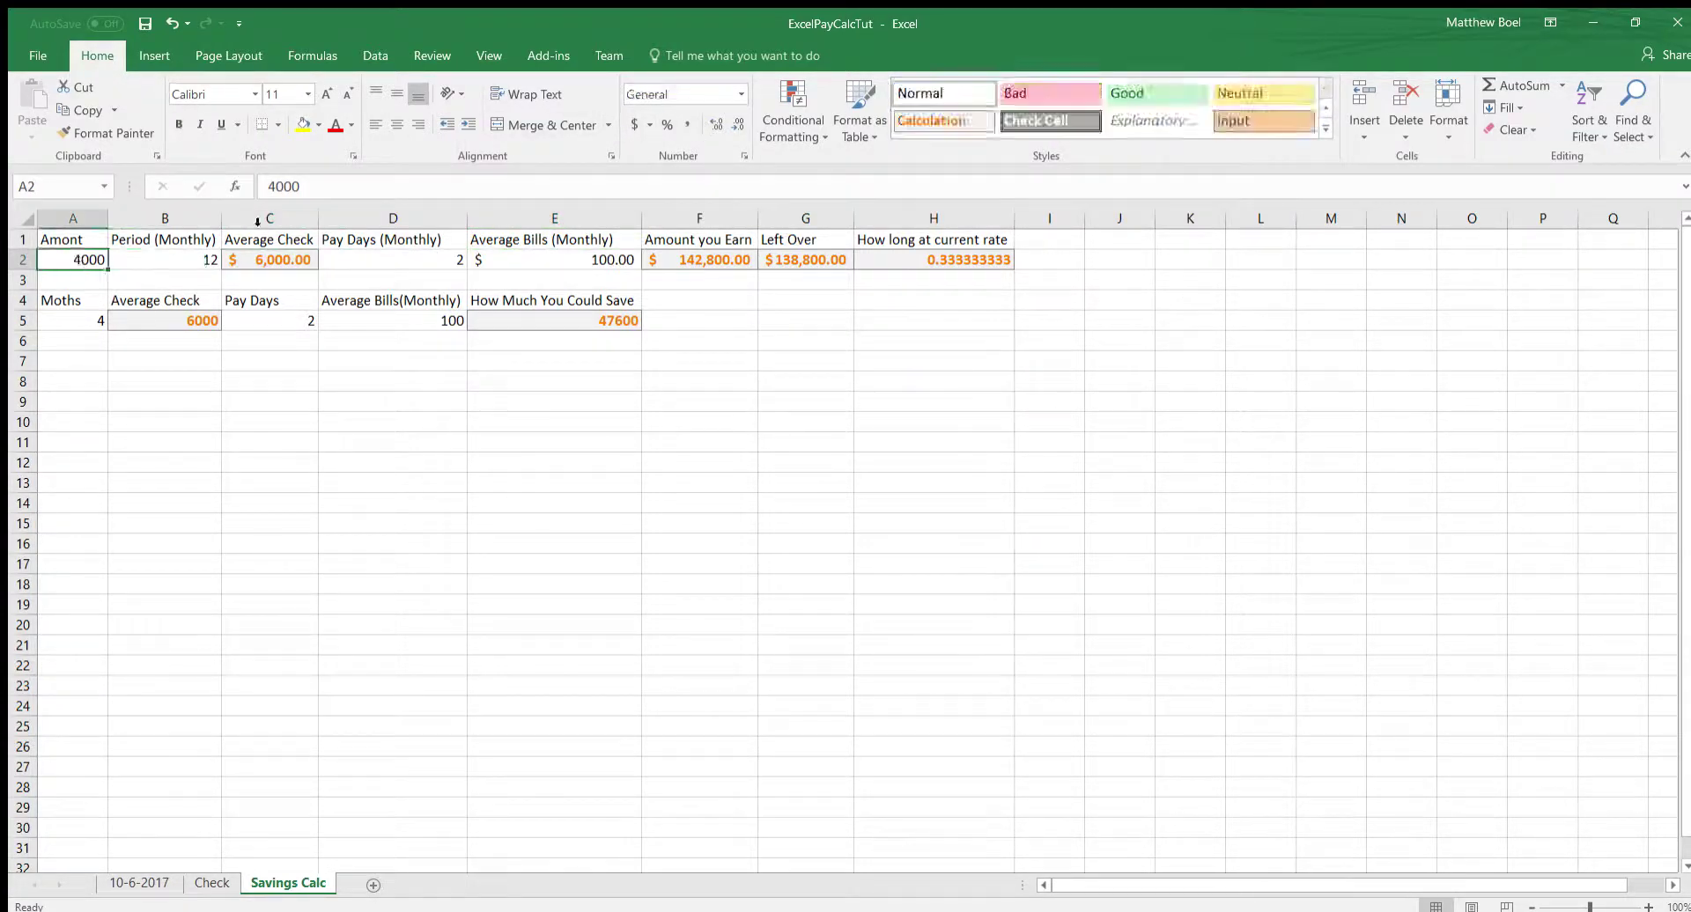
{"action": "left_click", "coordinate": [624, 119]}
Step: Apply the dollar accounting number format to the average bills in D5 and the How Much You Could Save result in E5
{"action": "left_click", "coordinate": [421, 322]}
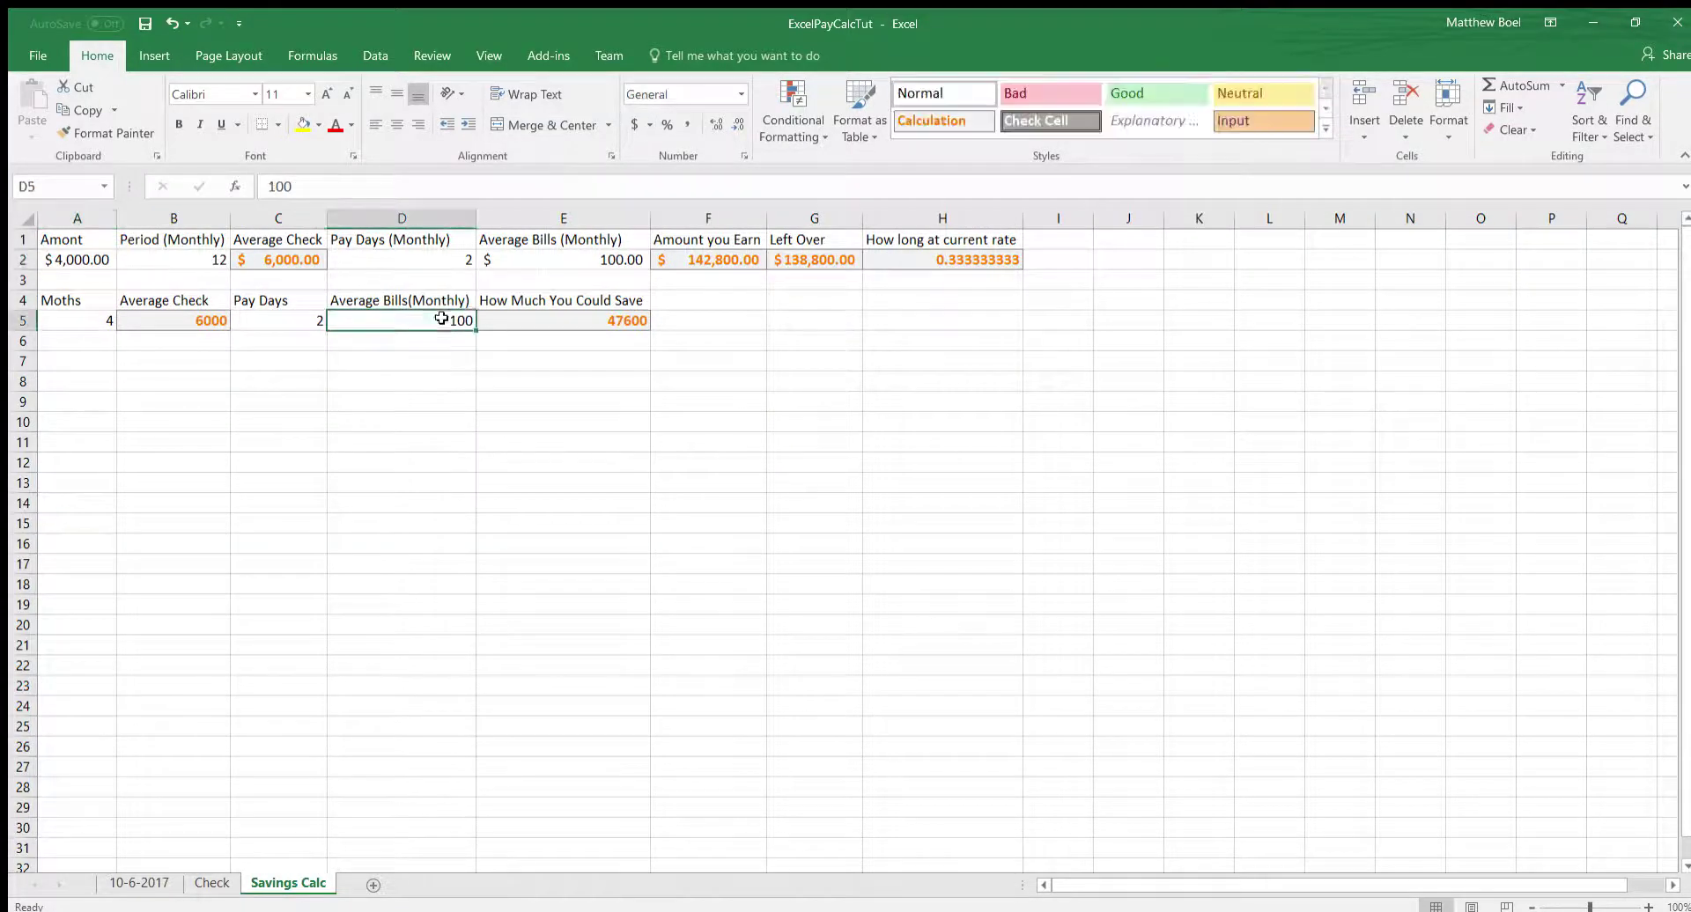
{"action": "left_click", "coordinate": [628, 125]}
{"action": "left_click", "coordinate": [606, 322]}
{"action": "left_click", "coordinate": [632, 124]}
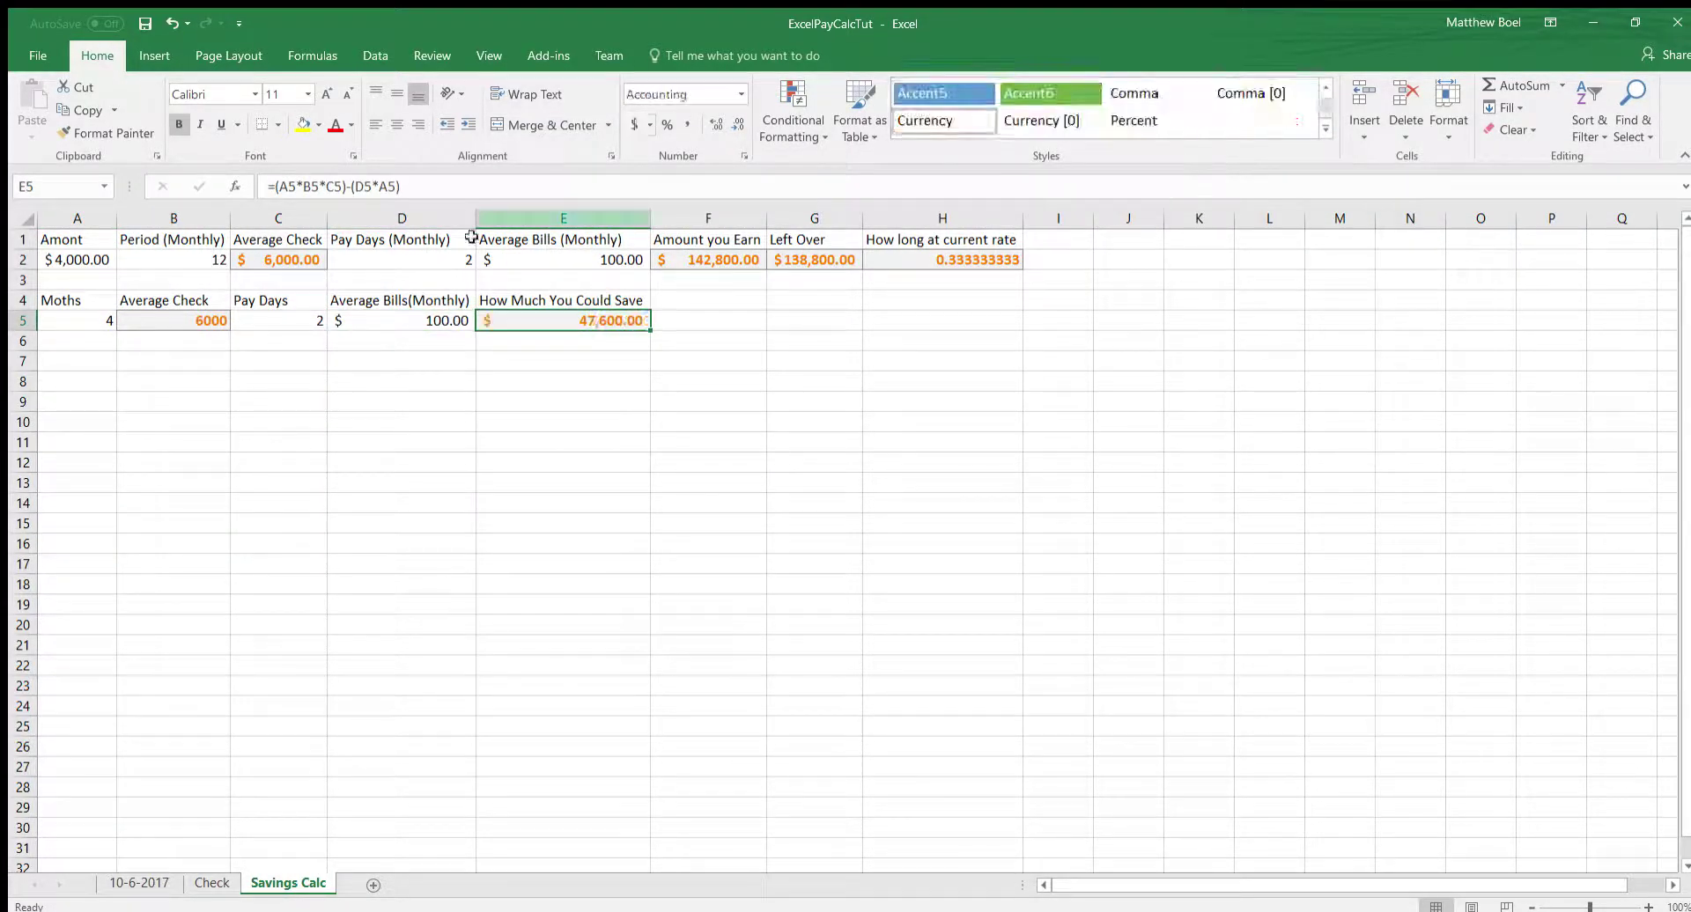
Step: Apply the dollar accounting number format to the Average Check cell B5 in the lower table
{"action": "left_click", "coordinate": [176, 321]}
{"action": "left_click", "coordinate": [632, 124]}
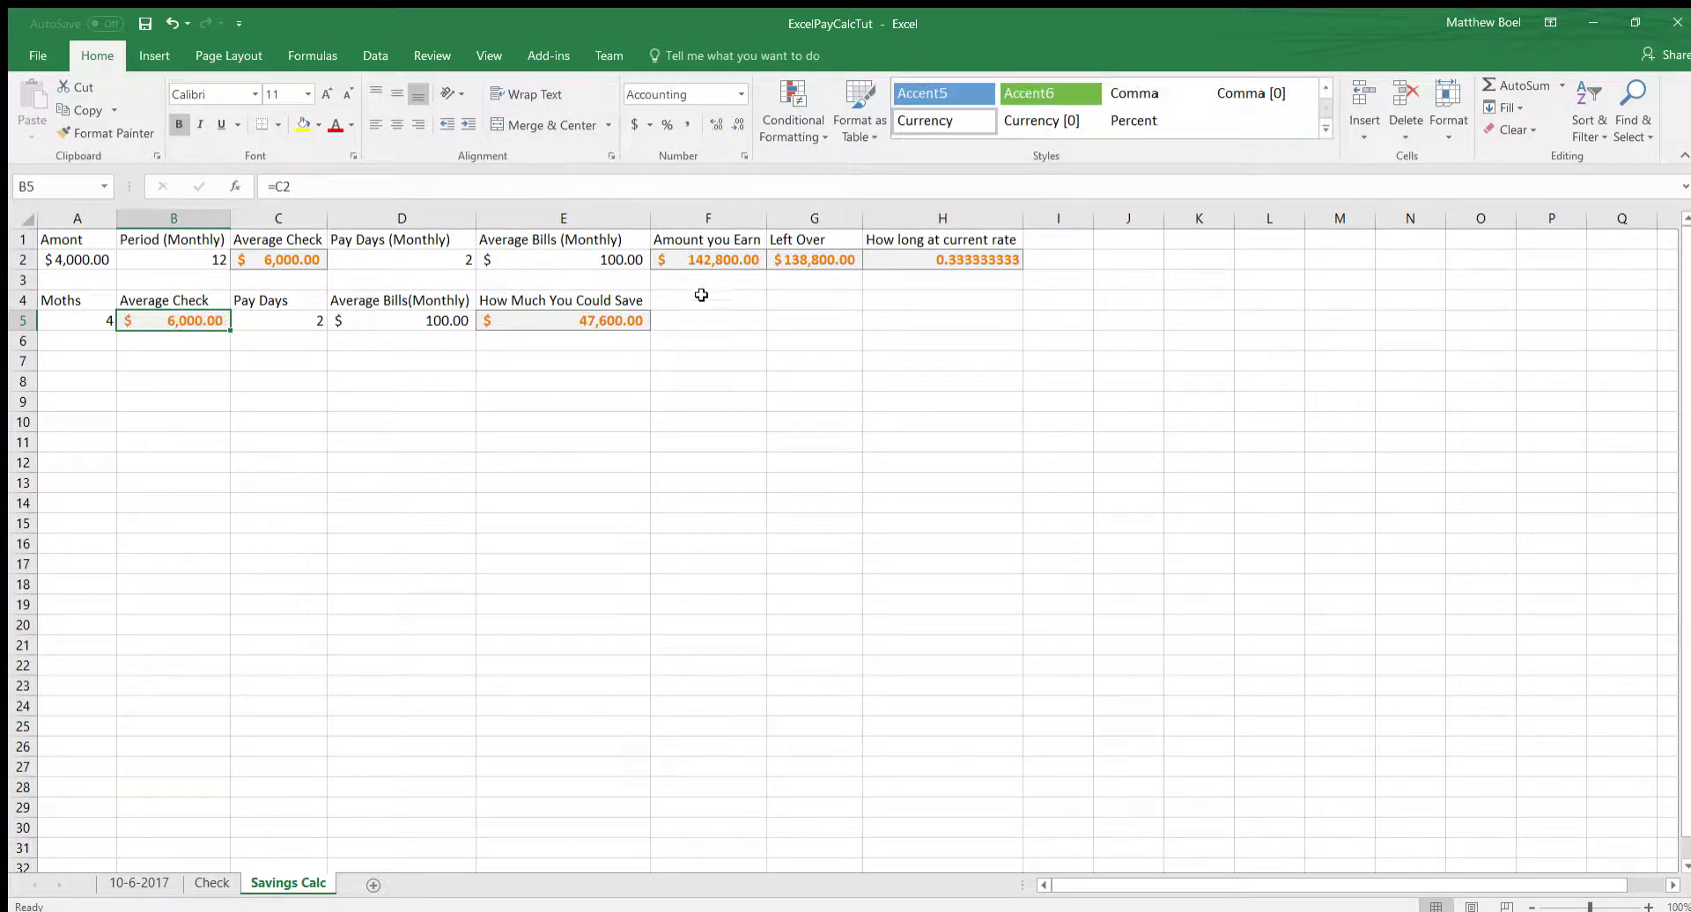
{"action": "left_click", "coordinate": [701, 296]}
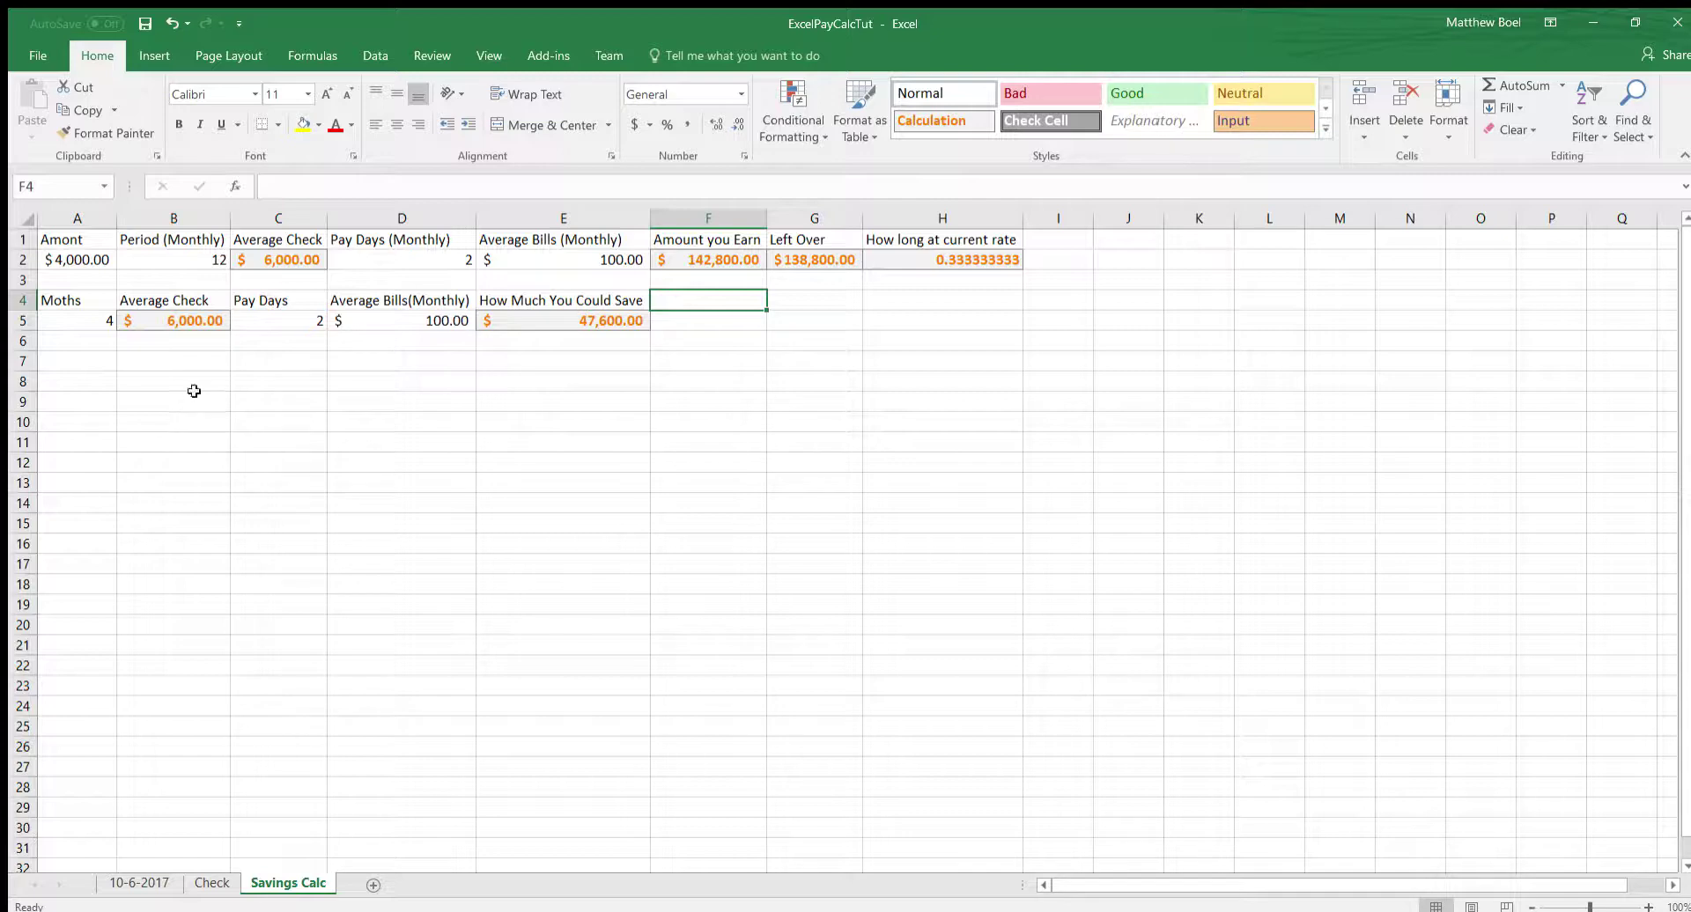
Step: Cross-check the How Much You Could Save result by entering =6000*4*2-100*4 in the empty cell D9
{"action": "left_click", "coordinate": [335, 420]}
{"action": "left_click", "coordinate": [338, 401]}
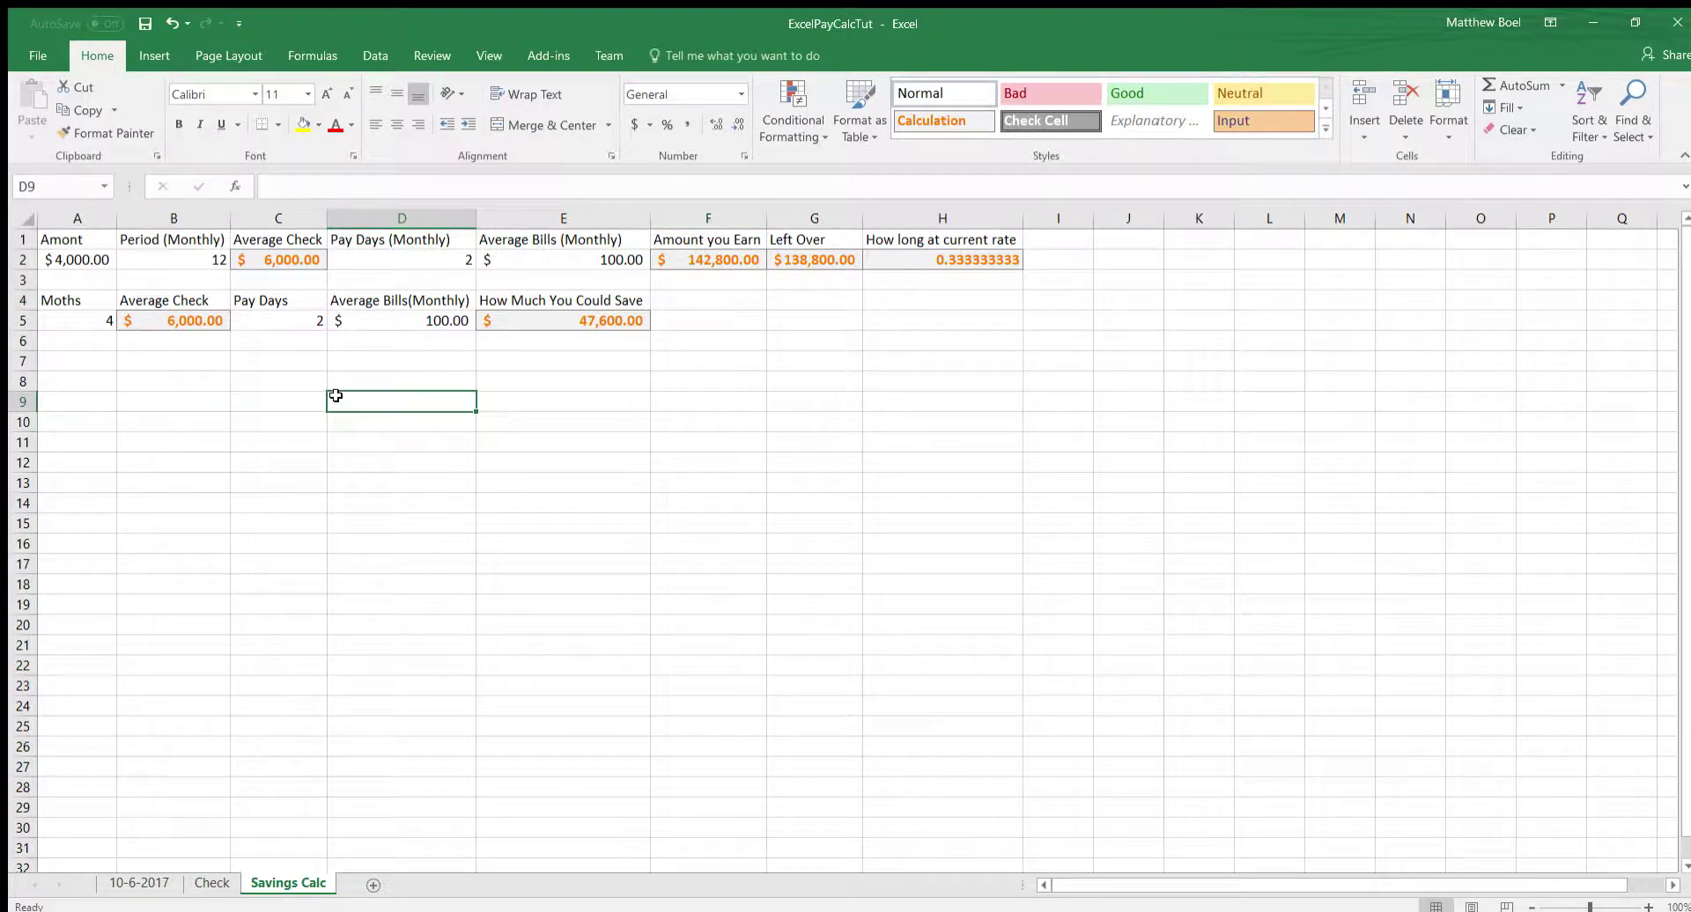
{"action": "type", "text": "="}
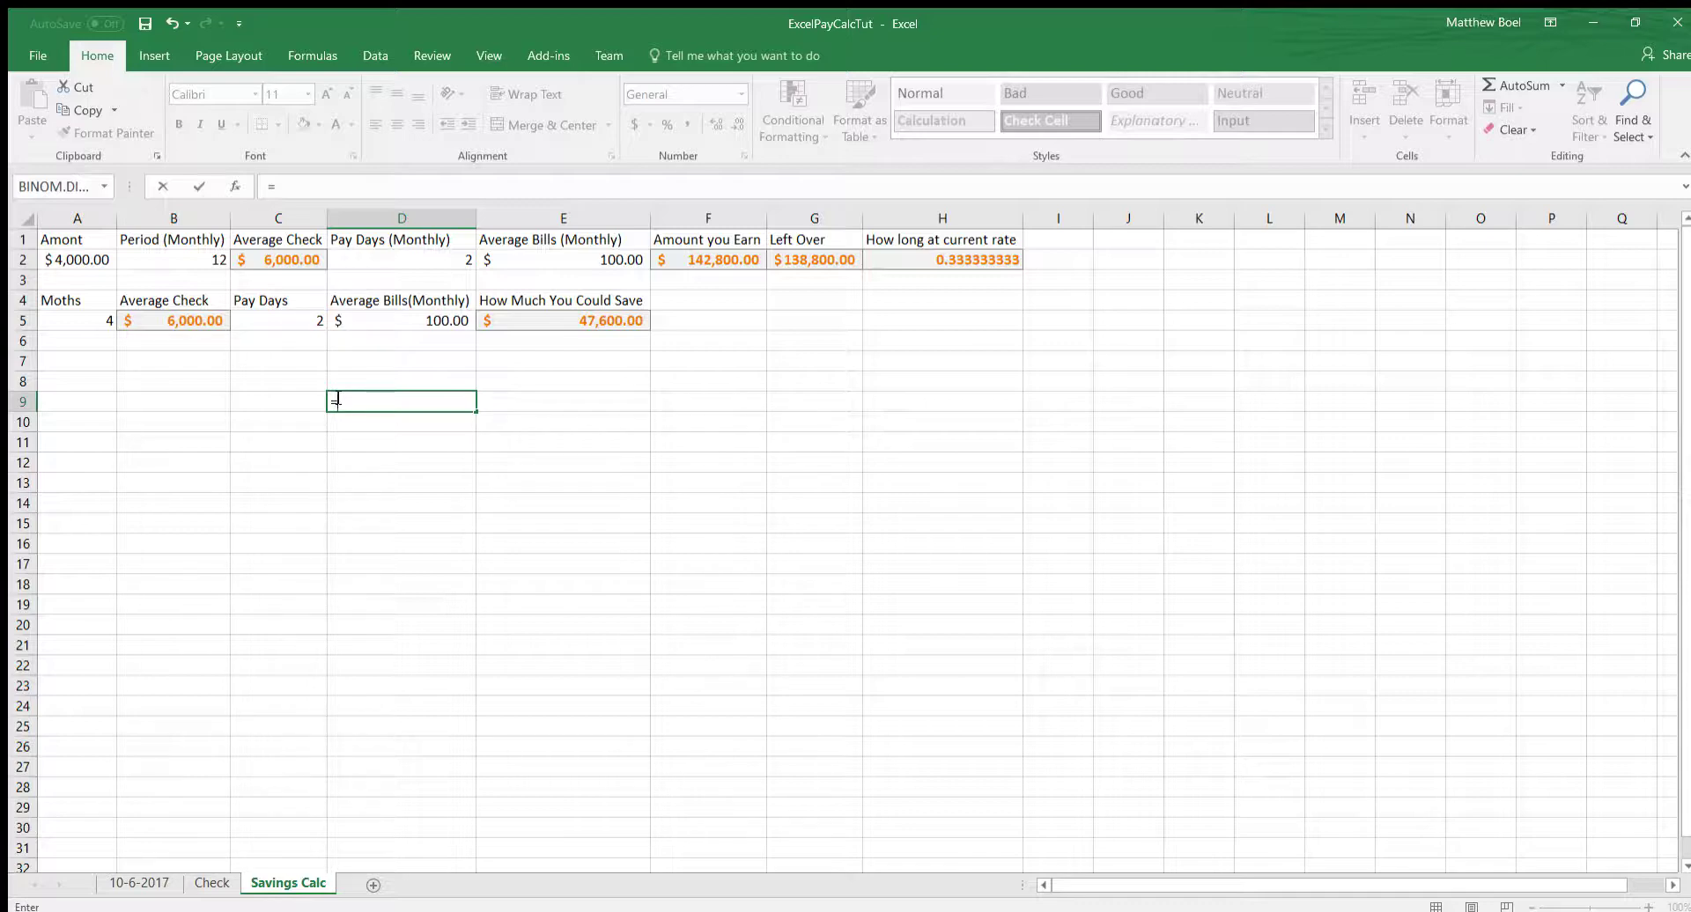
{"action": "type", "text": "6000*4*2-"}
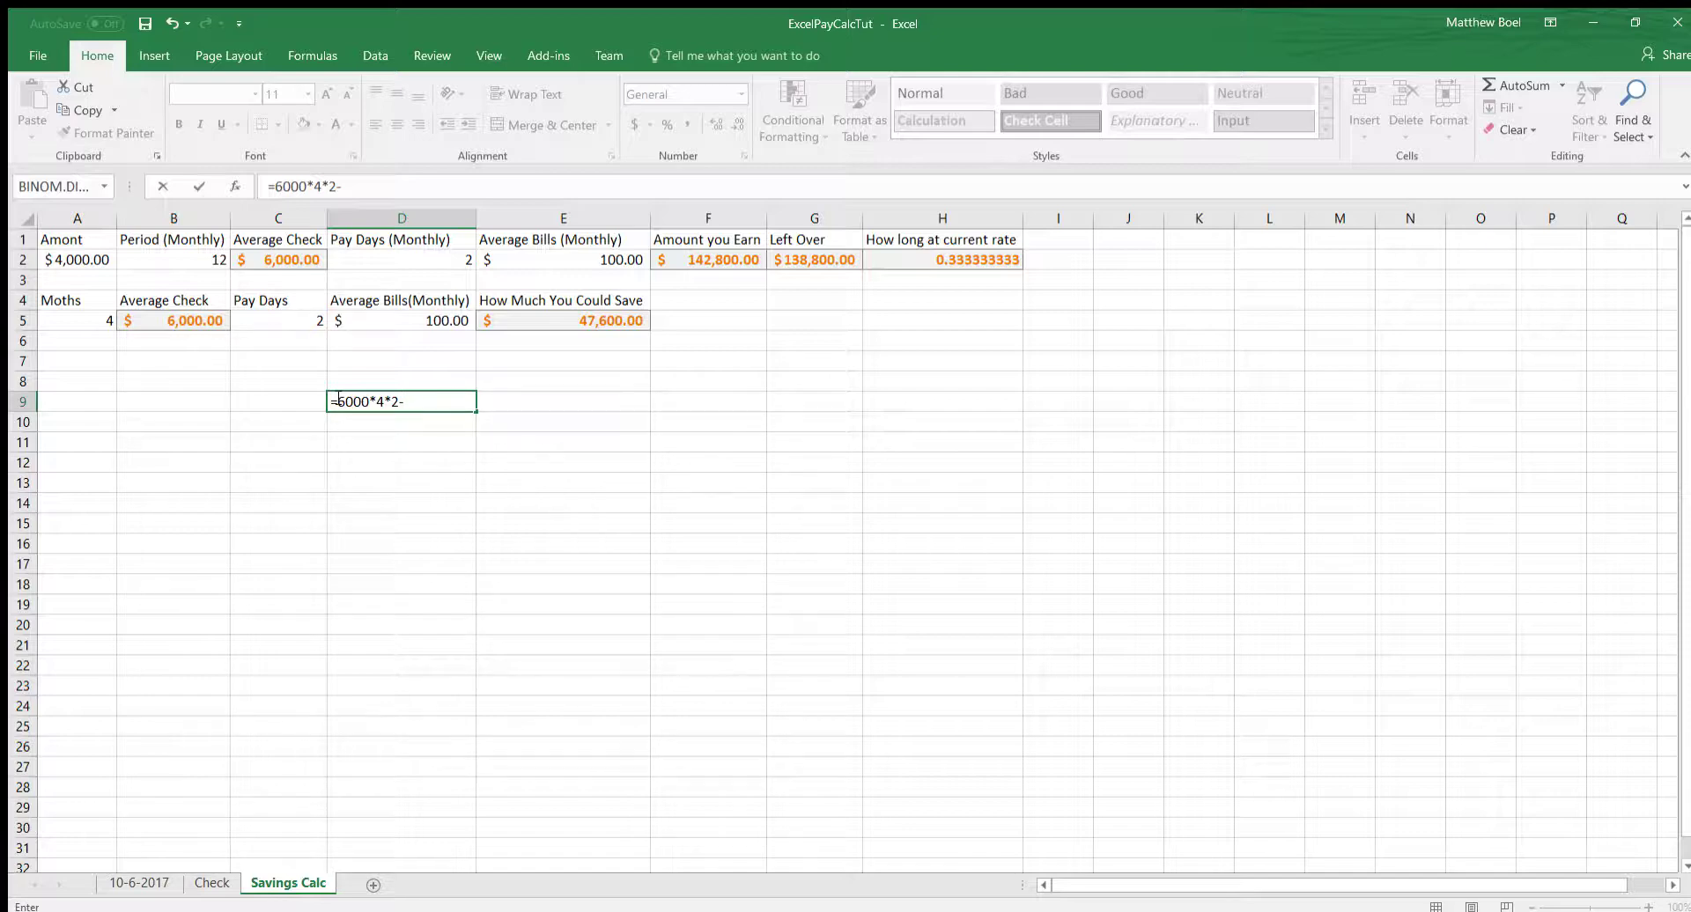
{"action": "type", "text": "00*4"}
{"action": "key", "text": "Return"}
Step: Apply the dollar accounting number format to the check calculation in D9 and clear the cell
{"action": "left_click", "coordinate": [335, 396]}
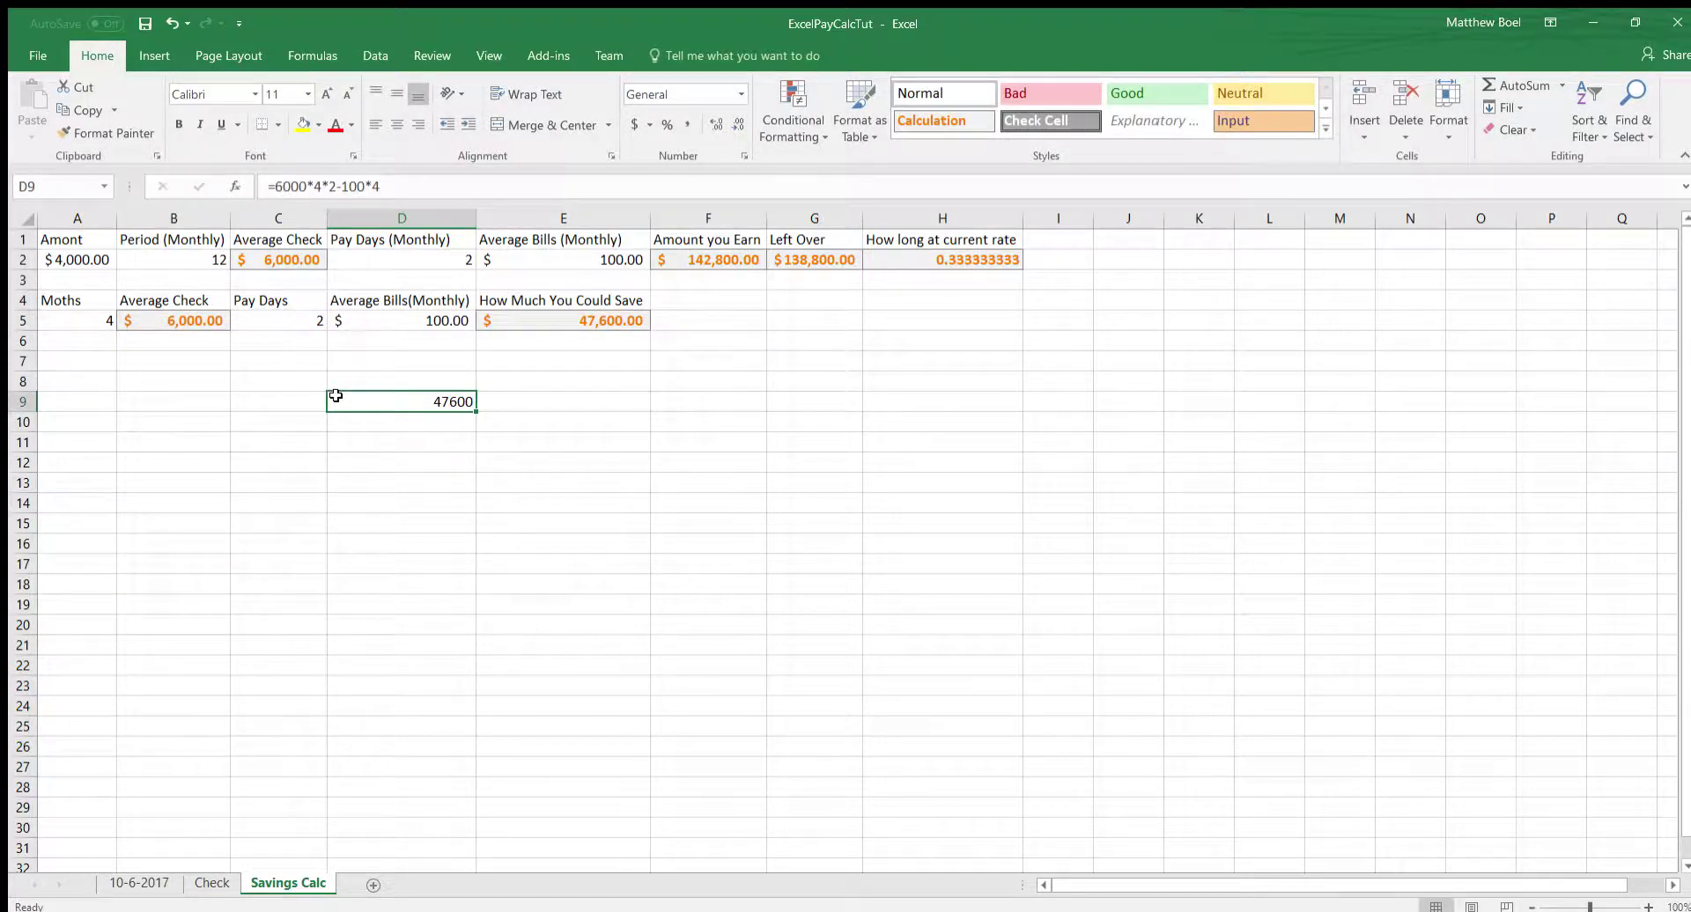
{"action": "left_click", "coordinate": [634, 124]}
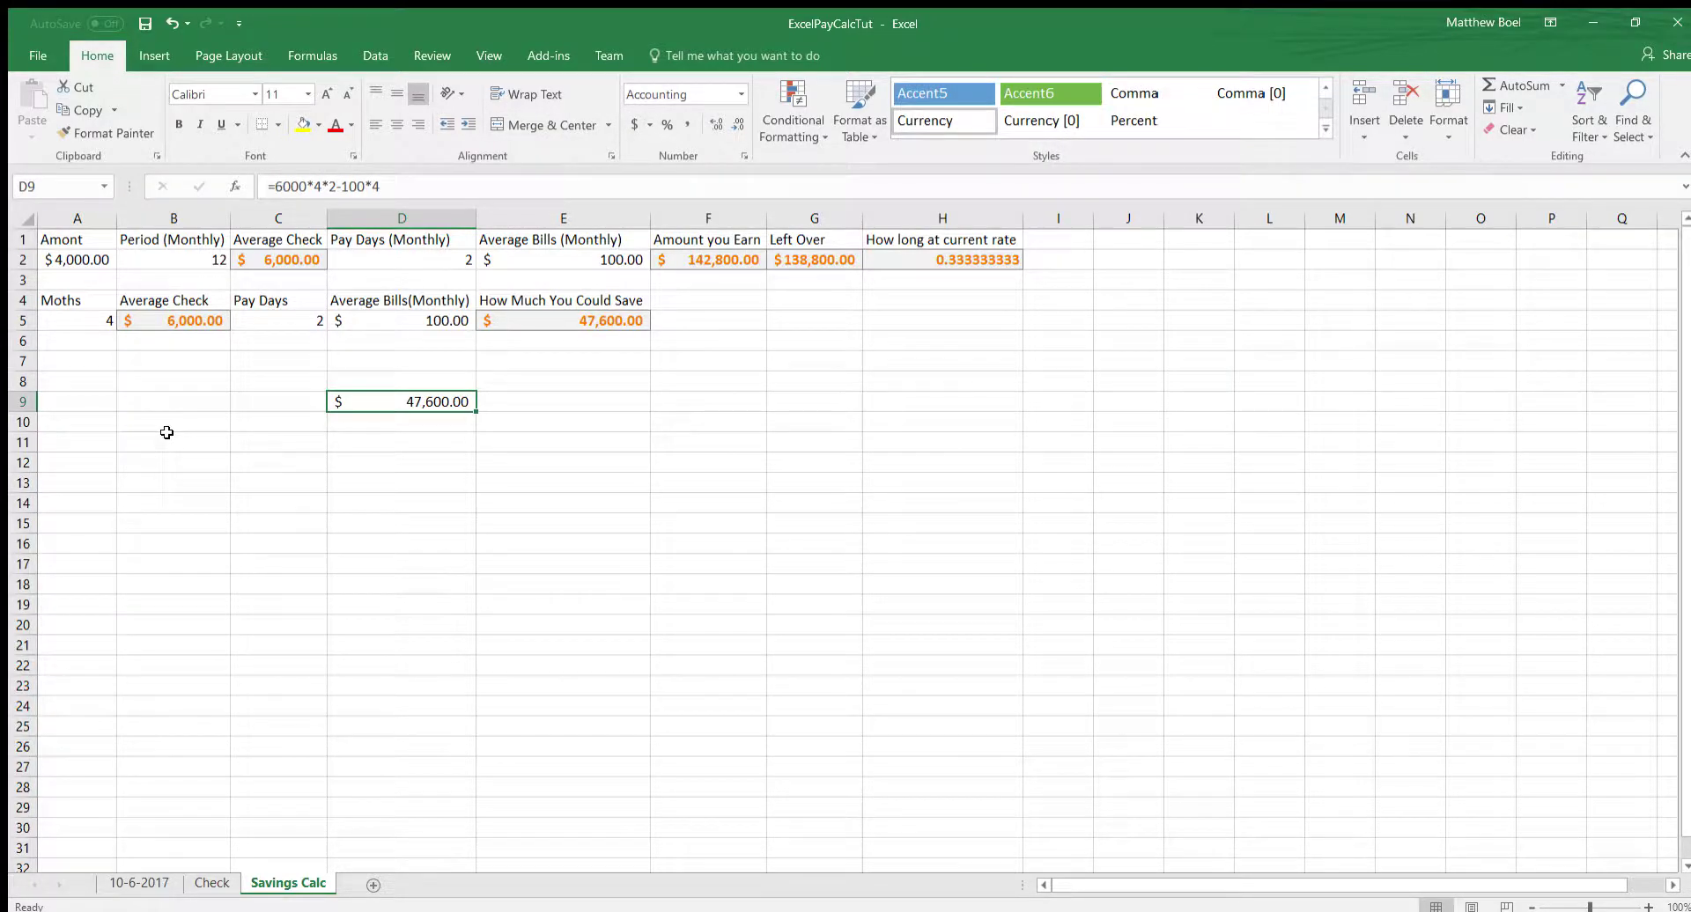
{"action": "key", "text": "BackSpace"}
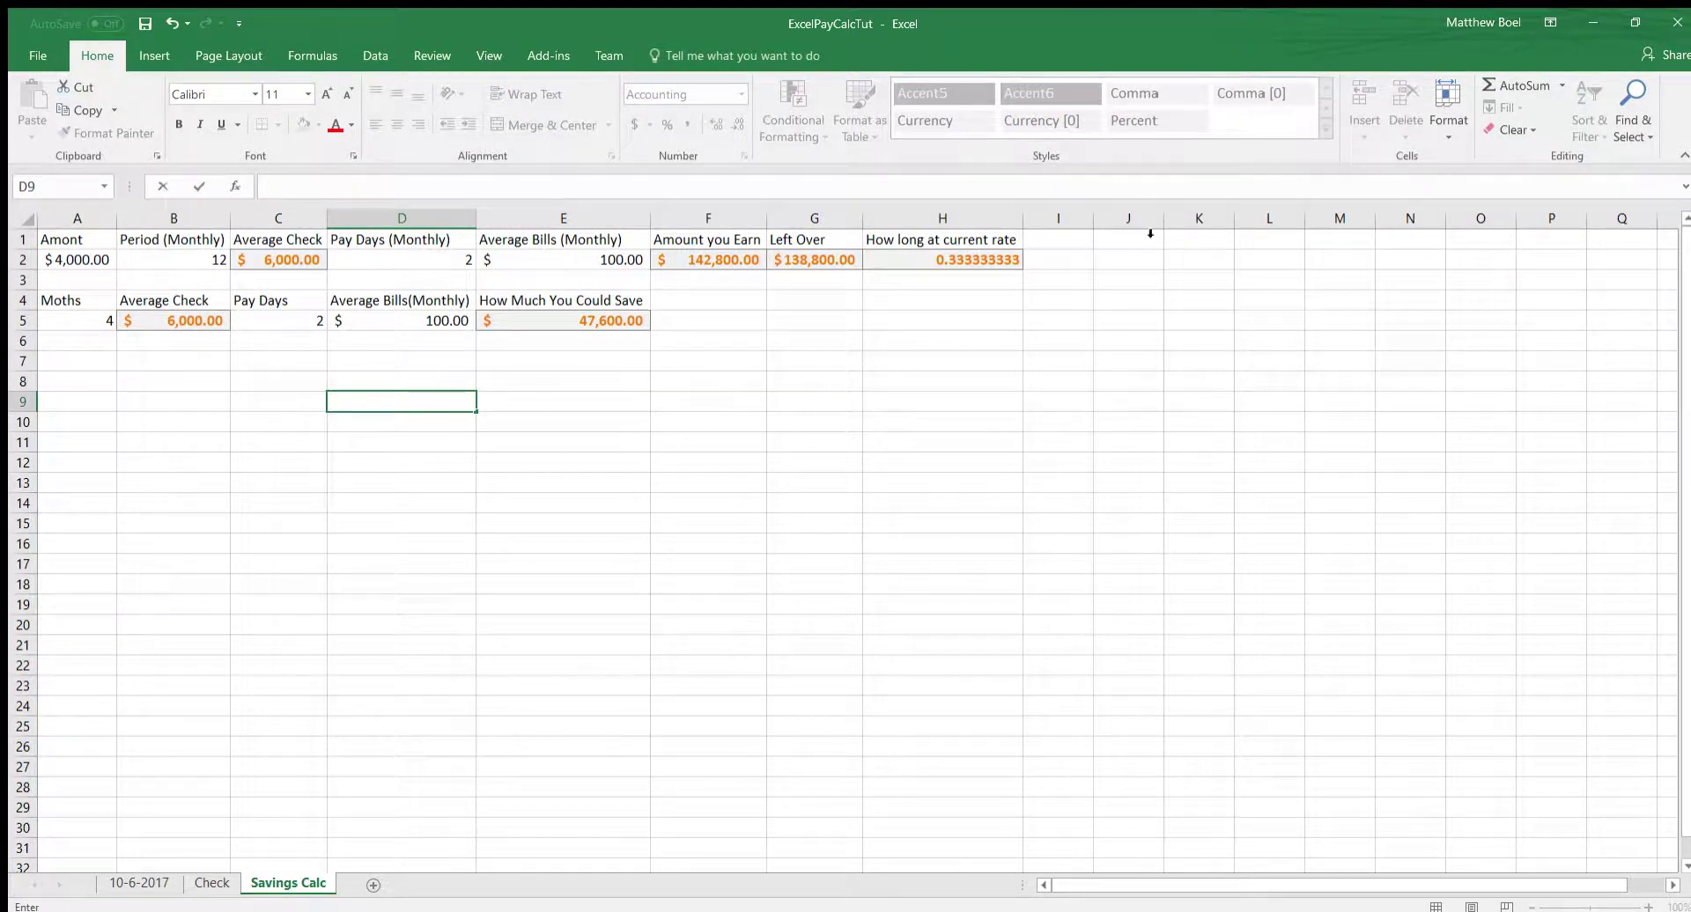
Step: Format the How long at current rate result in H2 as Number with two decimal places
{"action": "left_click", "coordinate": [976, 256]}
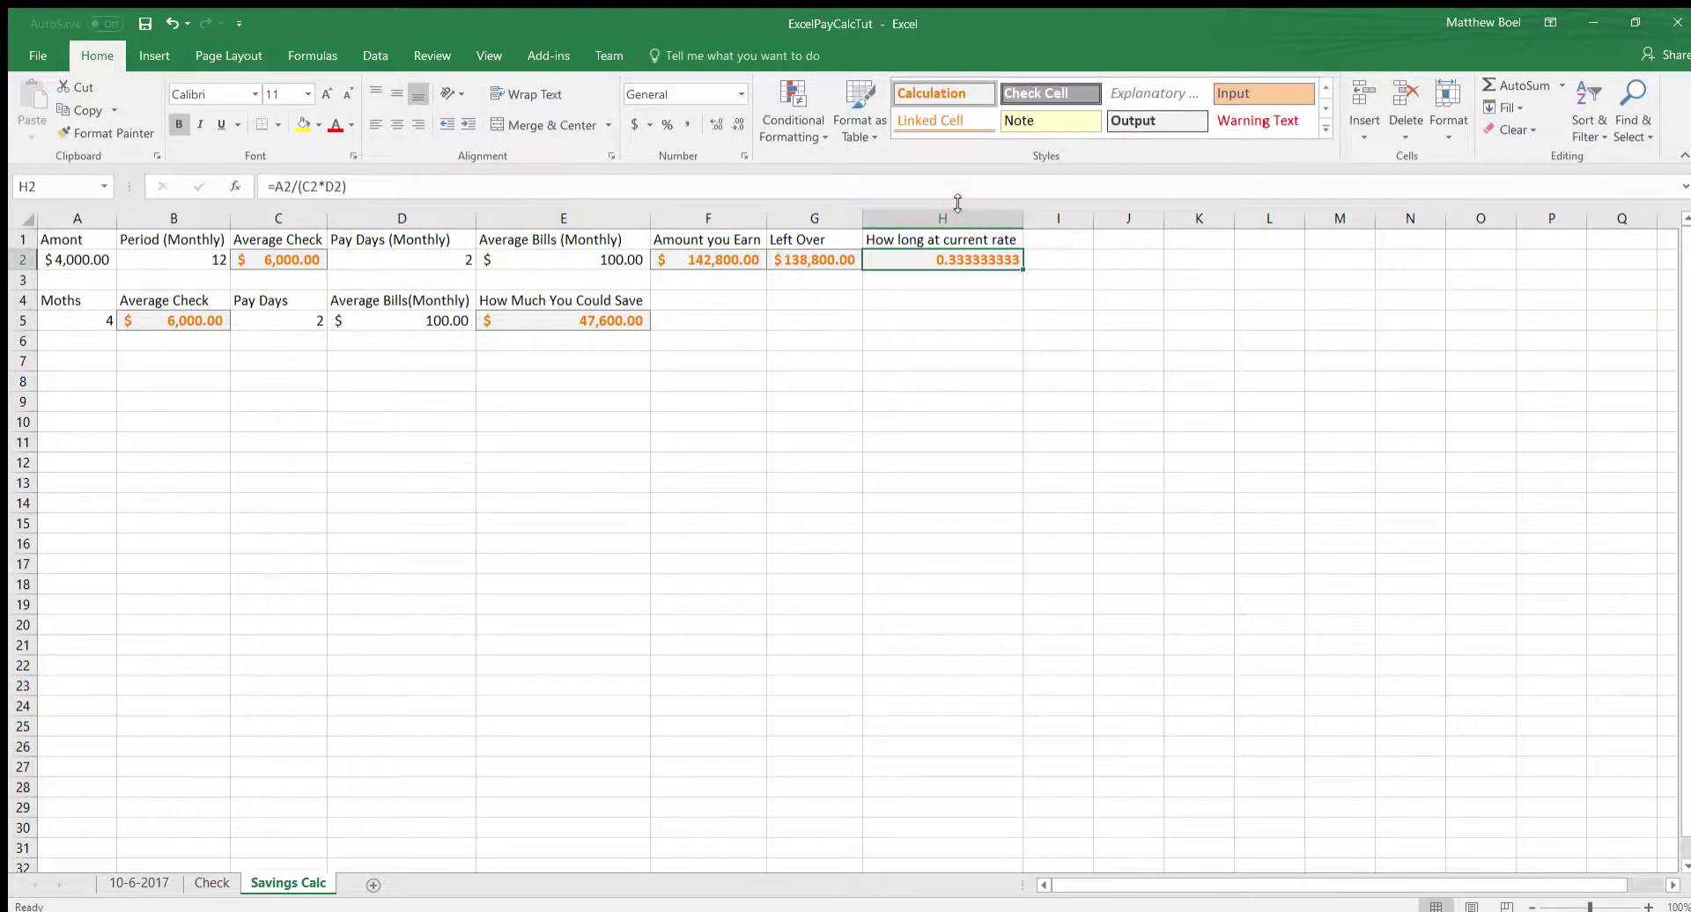
{"action": "left_click", "coordinate": [719, 119]}
{"action": "left_click", "coordinate": [719, 119]}
{"action": "left_click", "coordinate": [719, 119]}
{"action": "left_click", "coordinate": [728, 122]}
{"action": "left_click", "coordinate": [729, 122]}
{"action": "left_click", "coordinate": [728, 122]}
{"action": "left_click", "coordinate": [728, 122]}
{"action": "left_click", "coordinate": [727, 126]}
{"action": "left_click", "coordinate": [727, 126]}
{"action": "left_click", "coordinate": [727, 126]}
{"action": "left_click", "coordinate": [727, 126]}
{"action": "left_click", "coordinate": [730, 94]}
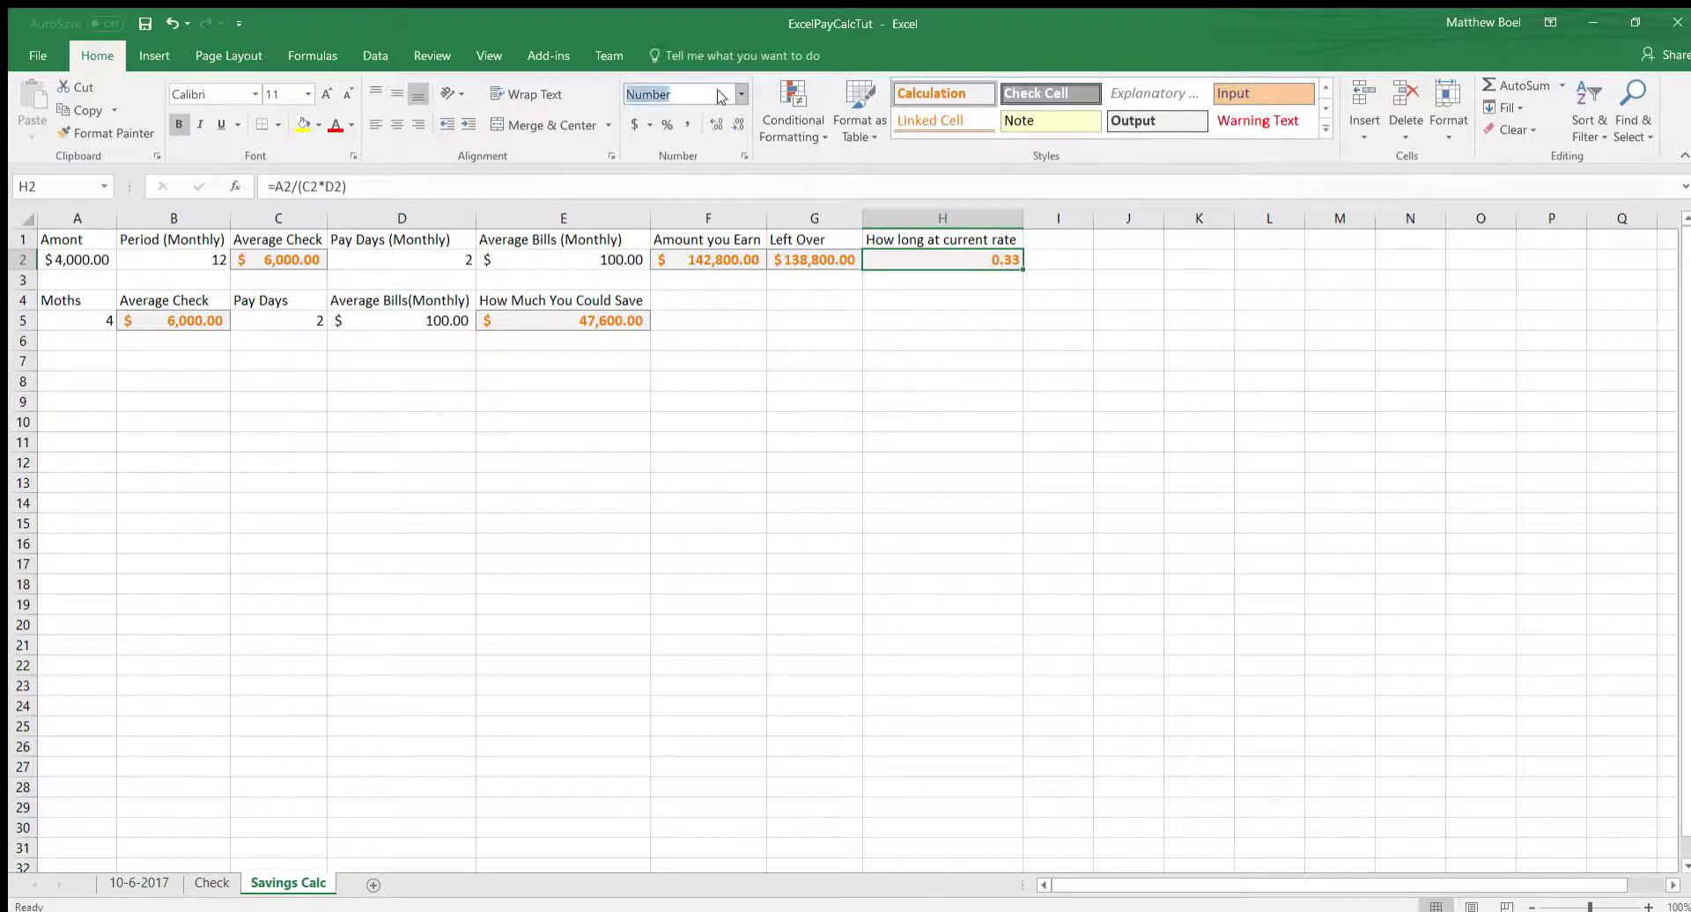
{"action": "left_click", "coordinate": [715, 166]}
{"action": "left_click", "coordinate": [734, 94]}
{"action": "left_click", "coordinate": [896, 153]}
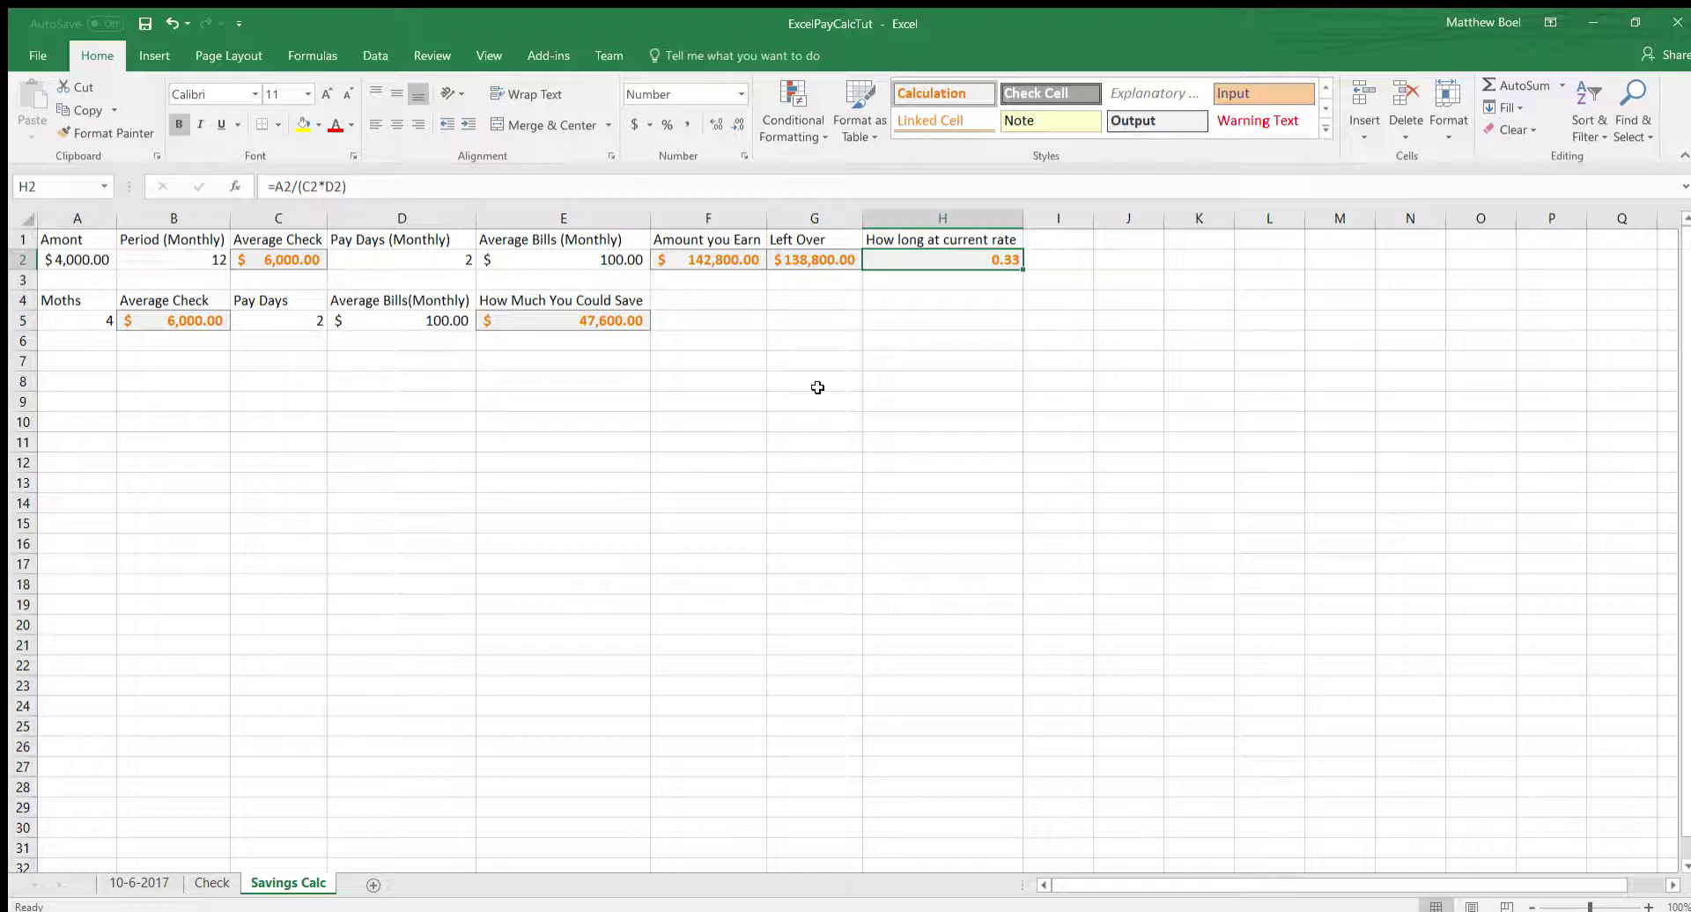
{"action": "key", "text": "alt+Tab"}
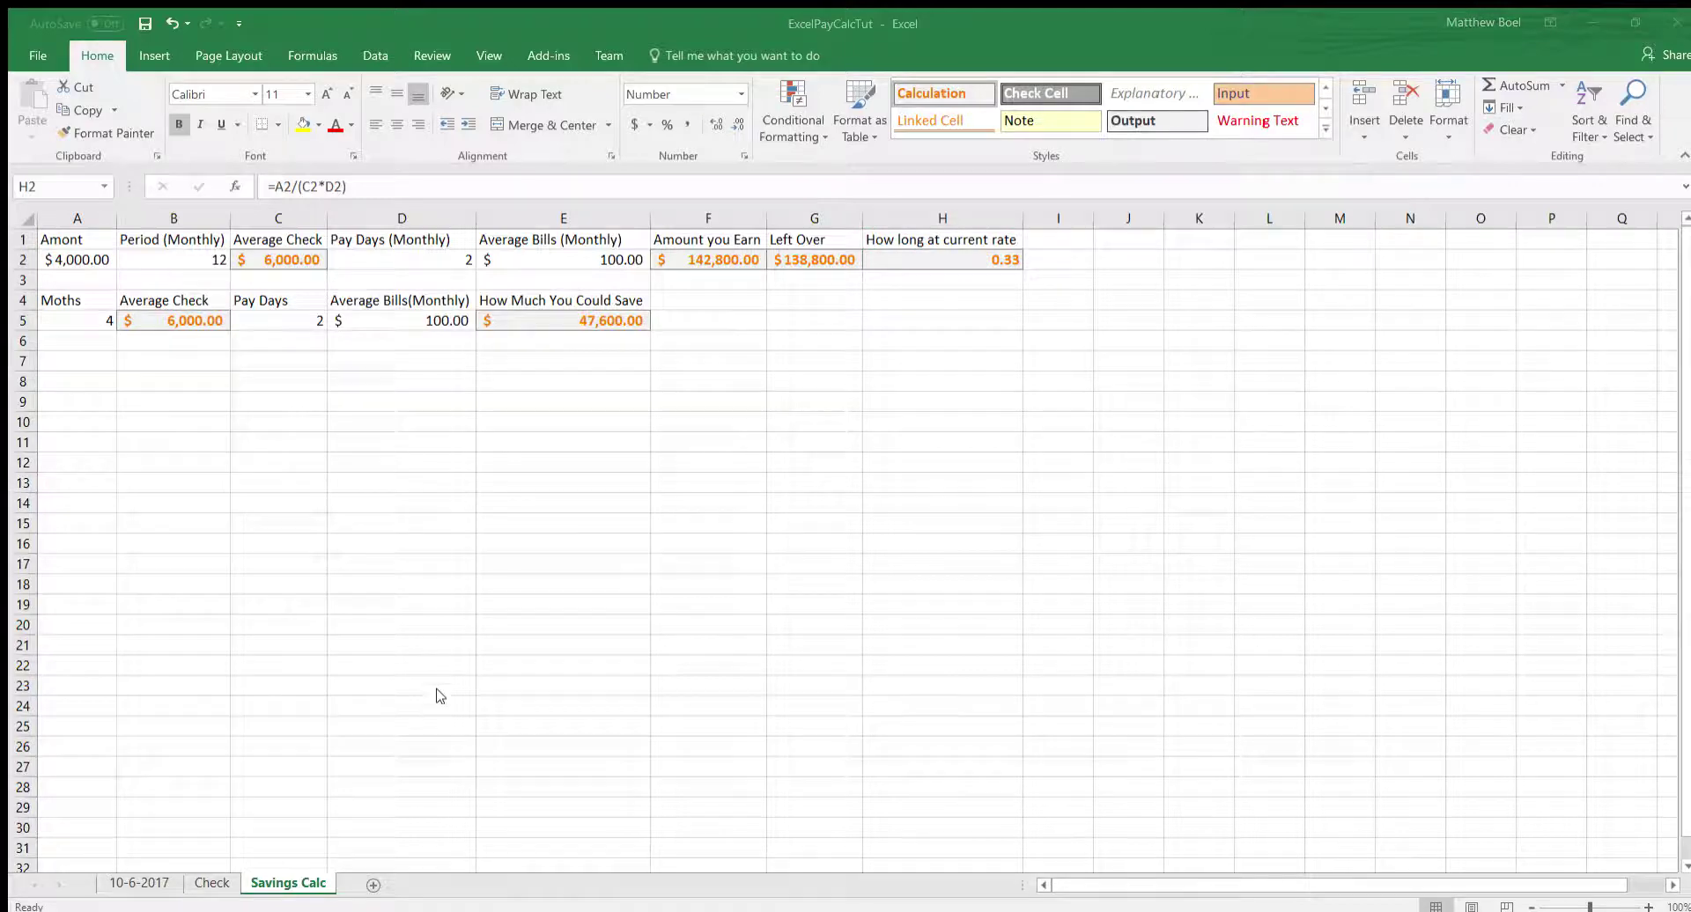
{"action": "key", "text": "alt+Tab"}
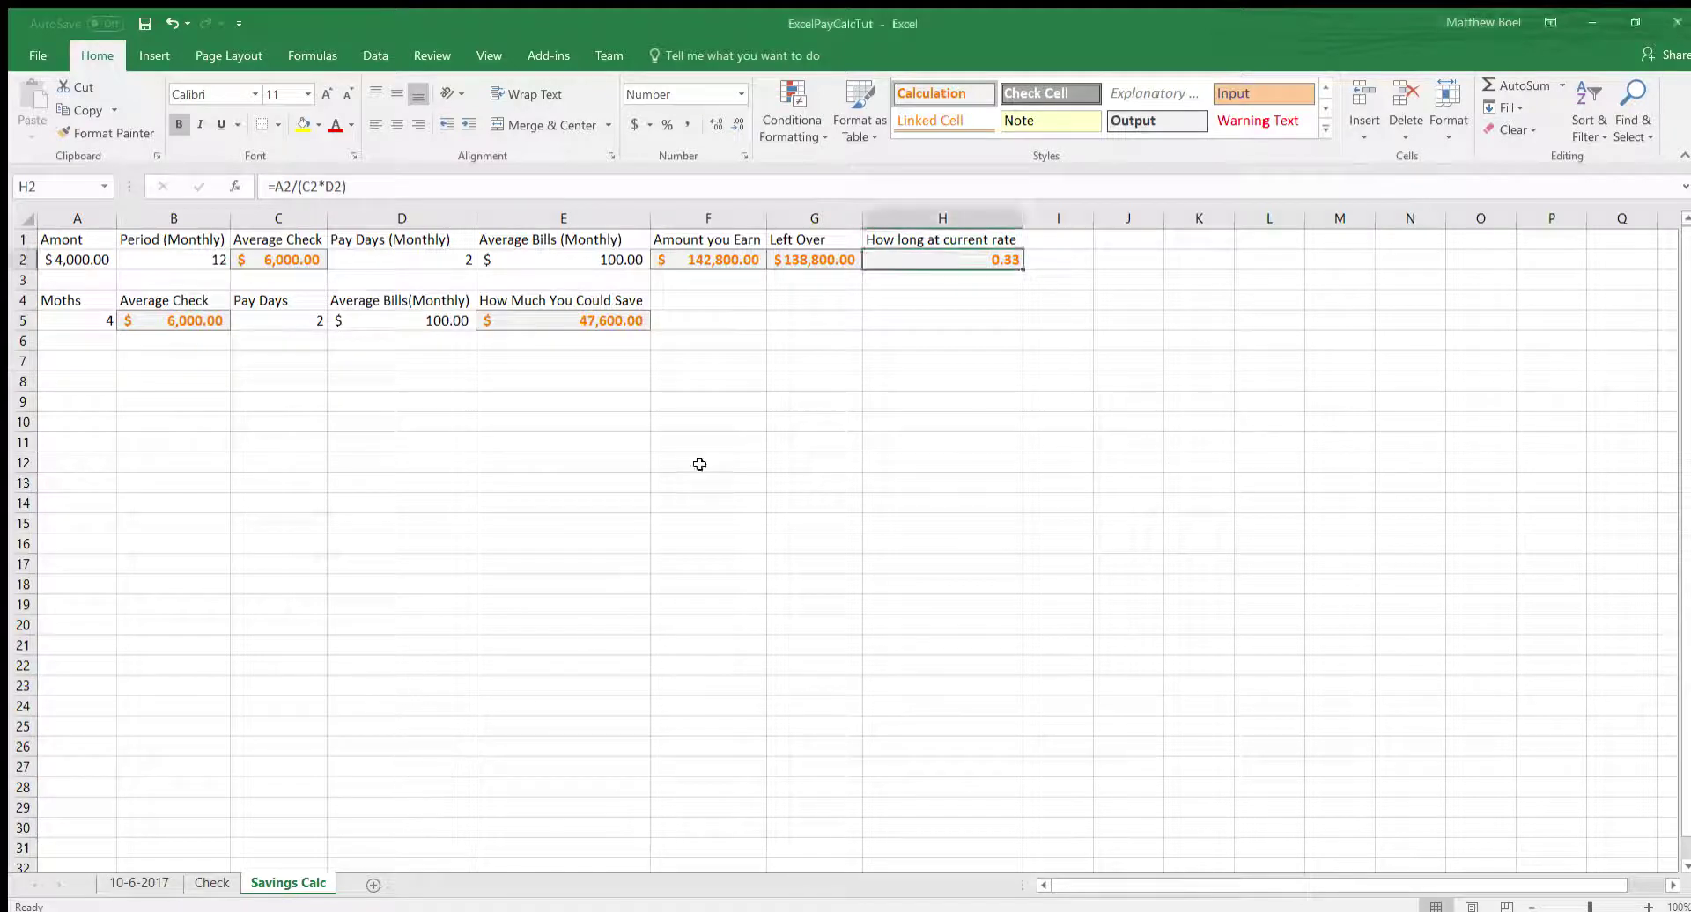